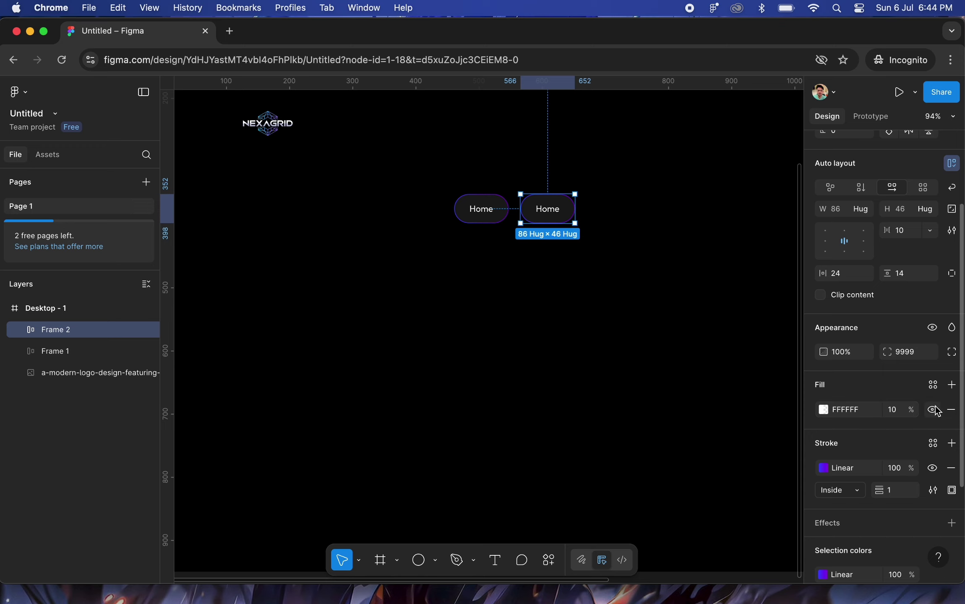
# Hide the fill and stroke of the second Home button and change its text to "About us"
pyautogui.click(931, 412)
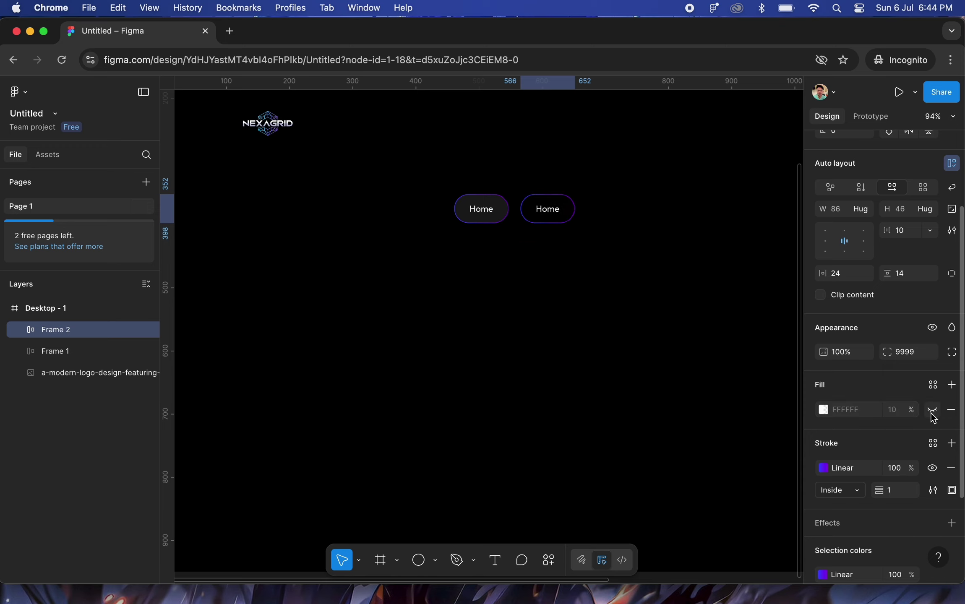
pyautogui.click(932, 467)
pyautogui.doubleClick(548, 213)
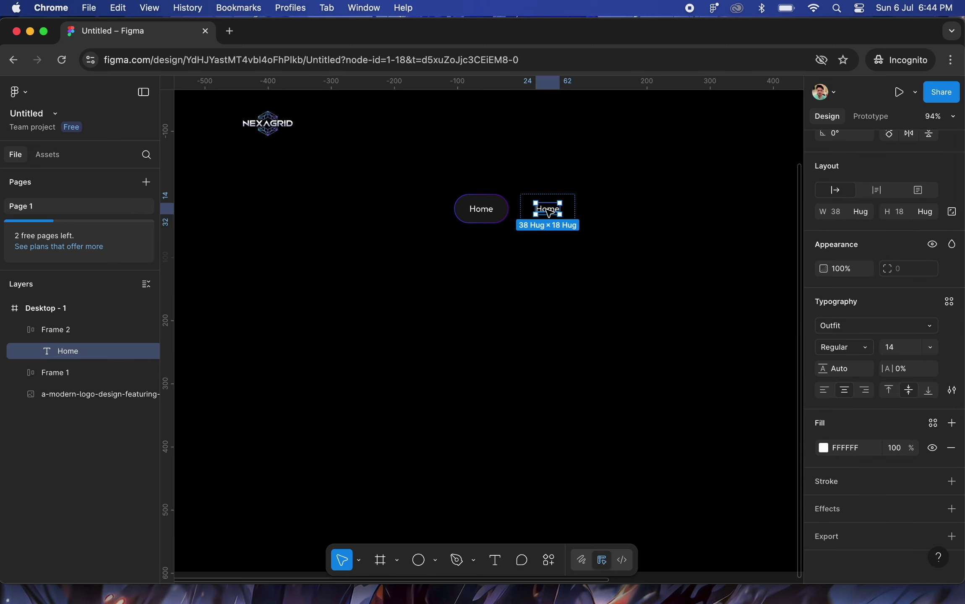
pyautogui.doubleClick(547, 210)
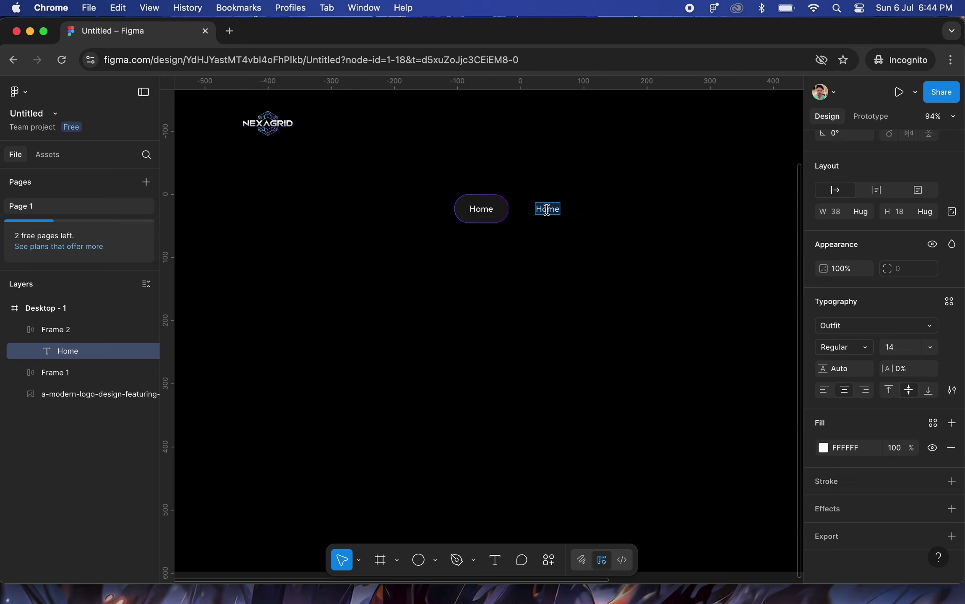
pyautogui.write('About us')
pyautogui.press('Escape')
pyautogui.click(564, 274)
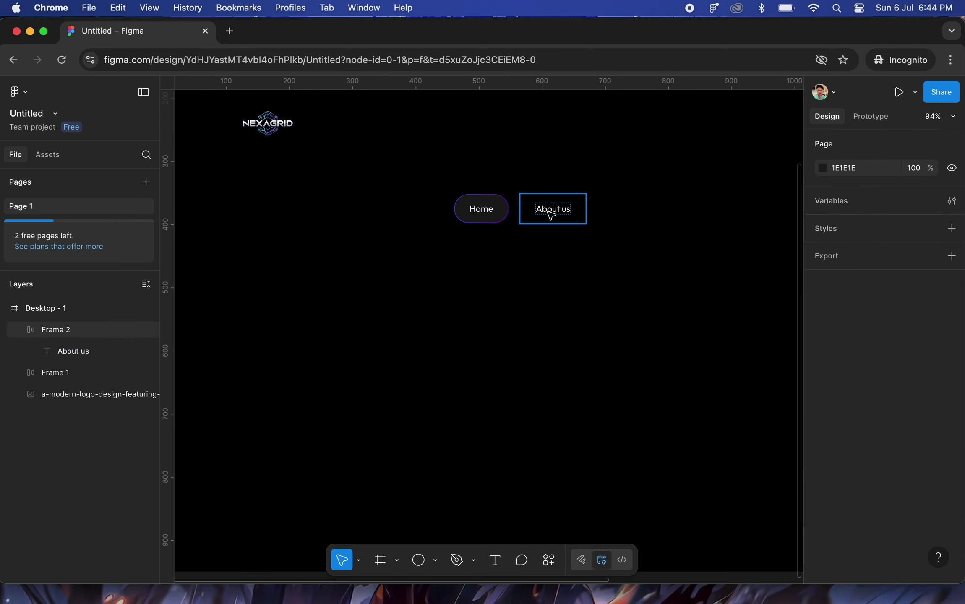
# Wrap the Home and About us buttons together in a horizontal auto layout with a gap of 0
pyautogui.scroll(5, 554, 209)
pyautogui.click(554, 209)
pyautogui.keyDown('shift'); pyautogui.click(446, 220); pyautogui.keyUp('shift')
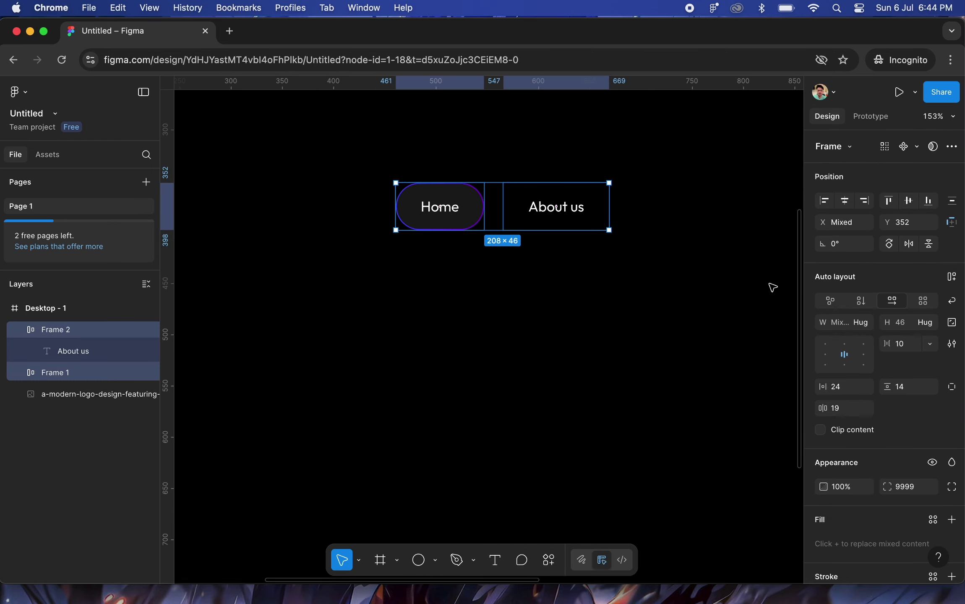
pyautogui.click(952, 278)
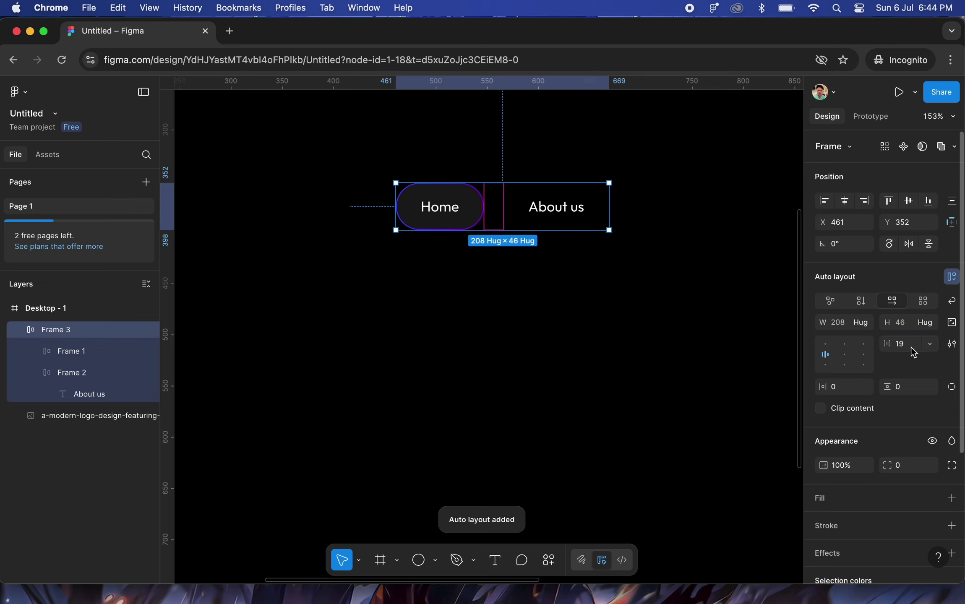
pyautogui.click(911, 350)
pyautogui.write('0')
pyautogui.press('Return')
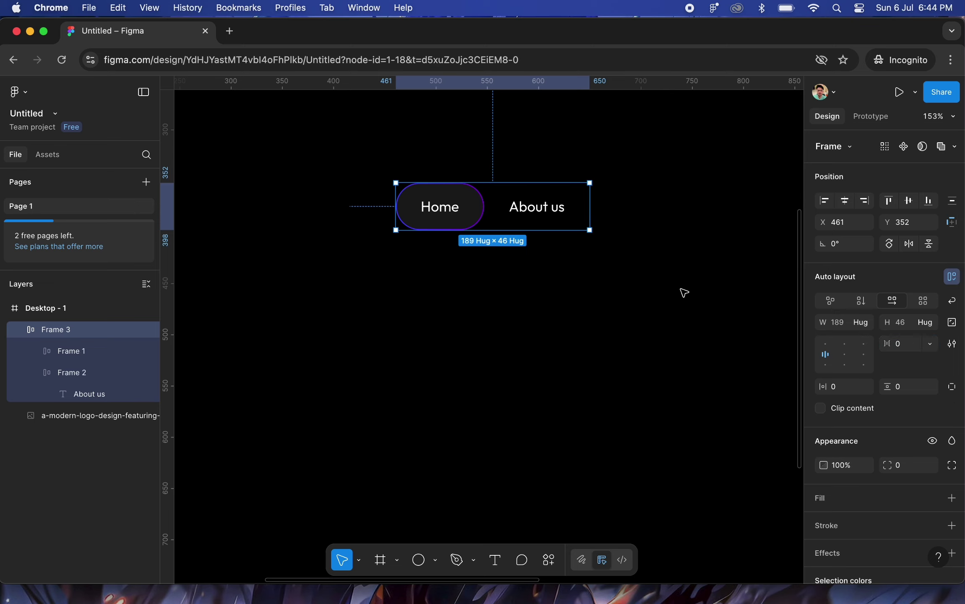
# Duplicate the About us item four times inside the auto layout row for six navigation items in total
pyautogui.doubleClick(537, 214)
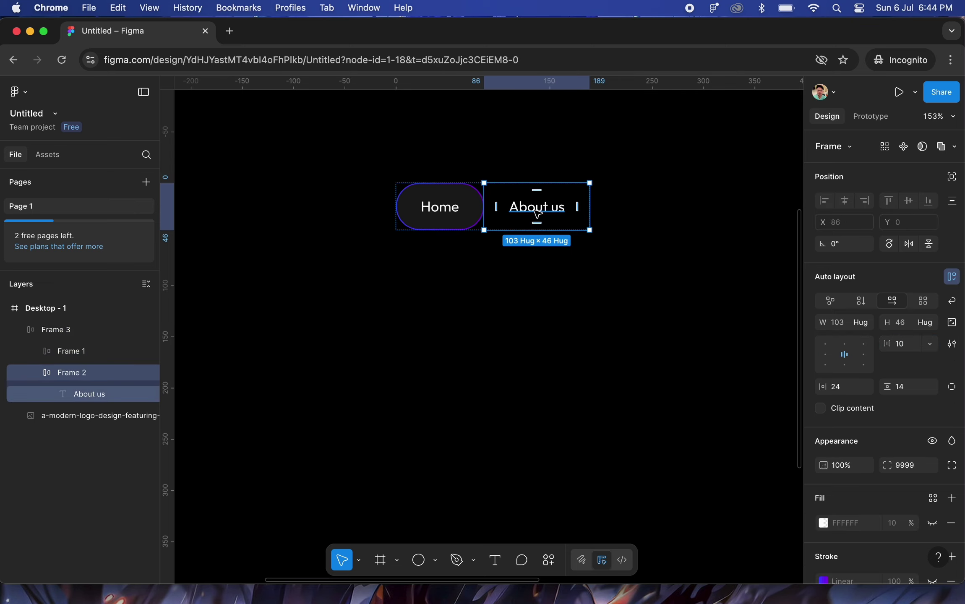
pyautogui.click(54, 328)
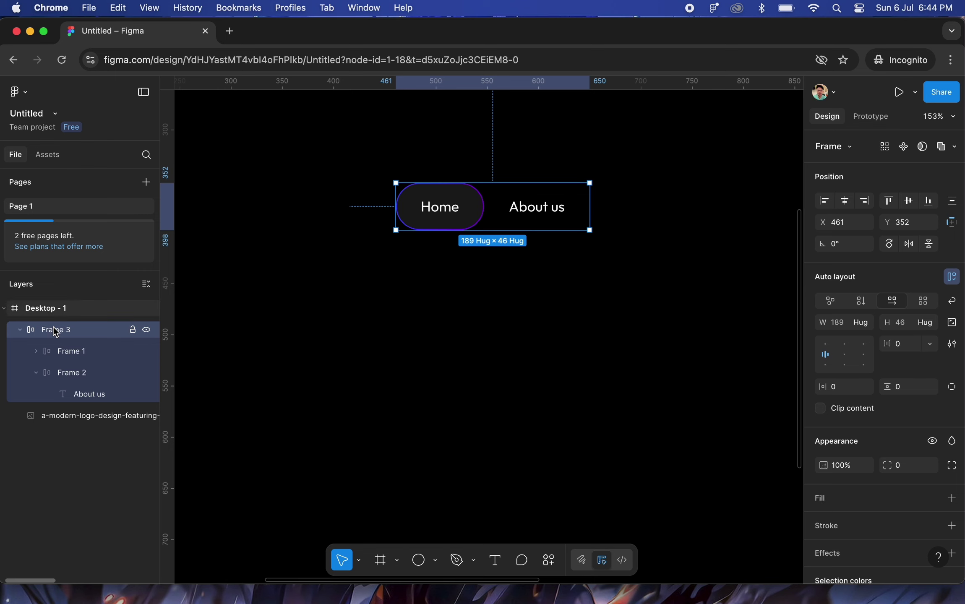
pyautogui.press('super+v')
pyautogui.click(596, 344)
pyautogui.doubleClick(644, 205)
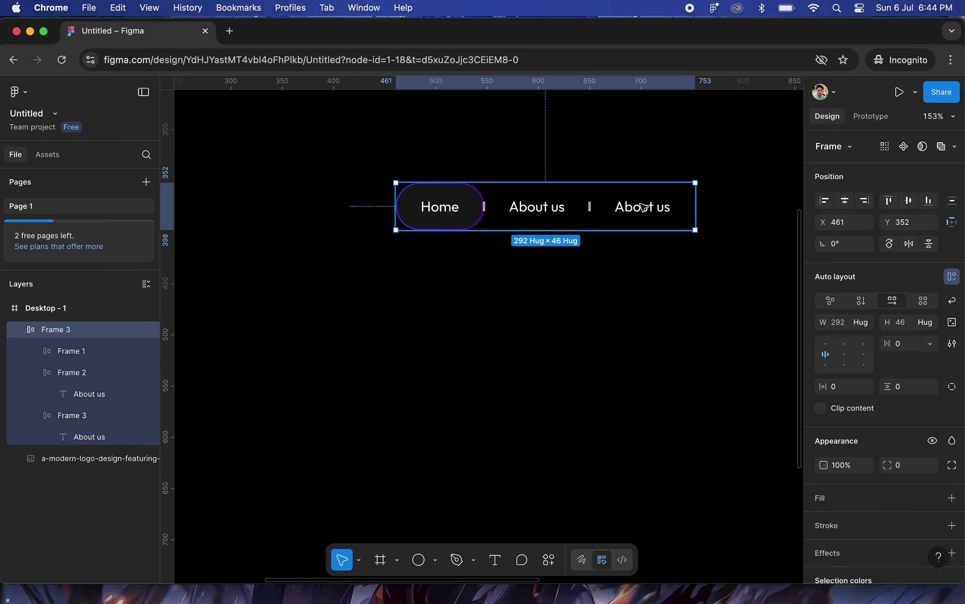
pyautogui.press('super+v')
pyautogui.press('super+v')
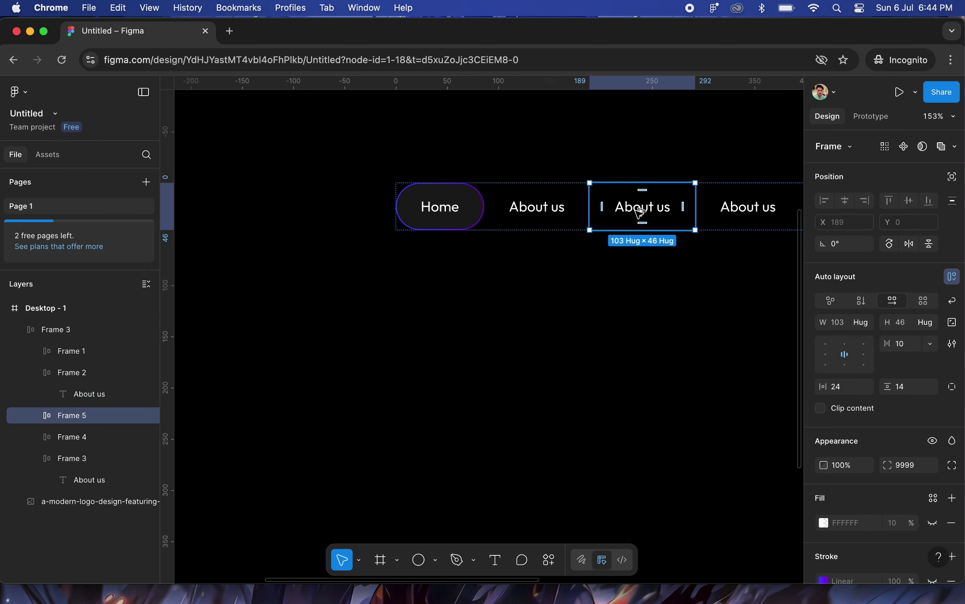
pyautogui.press('super+v')
pyautogui.scroll(-3, 613, 306)
pyautogui.scroll(-3, 613, 306)
pyautogui.click(493, 240)
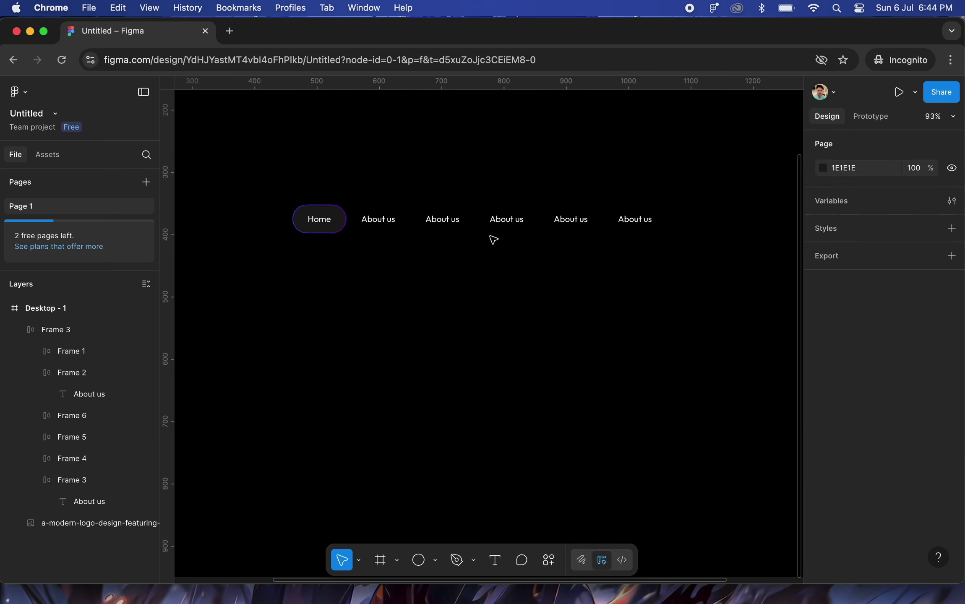
# Change the text of the third and fourth navigation items to "Docs" and "Use cases"
pyautogui.doubleClick(443, 219)
pyautogui.write('Docs')
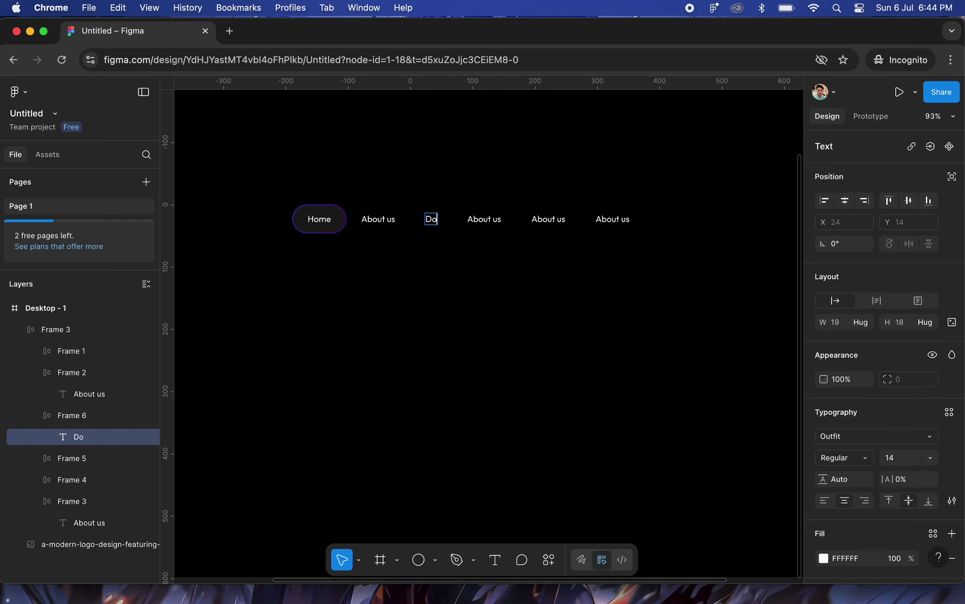
pyautogui.doubleClick(478, 219)
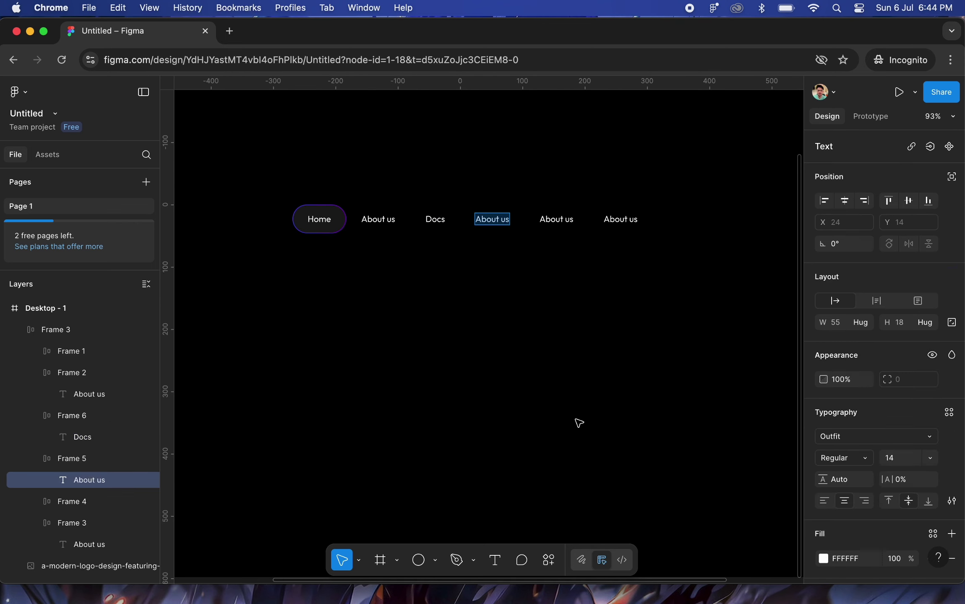
pyautogui.write('Use cases')
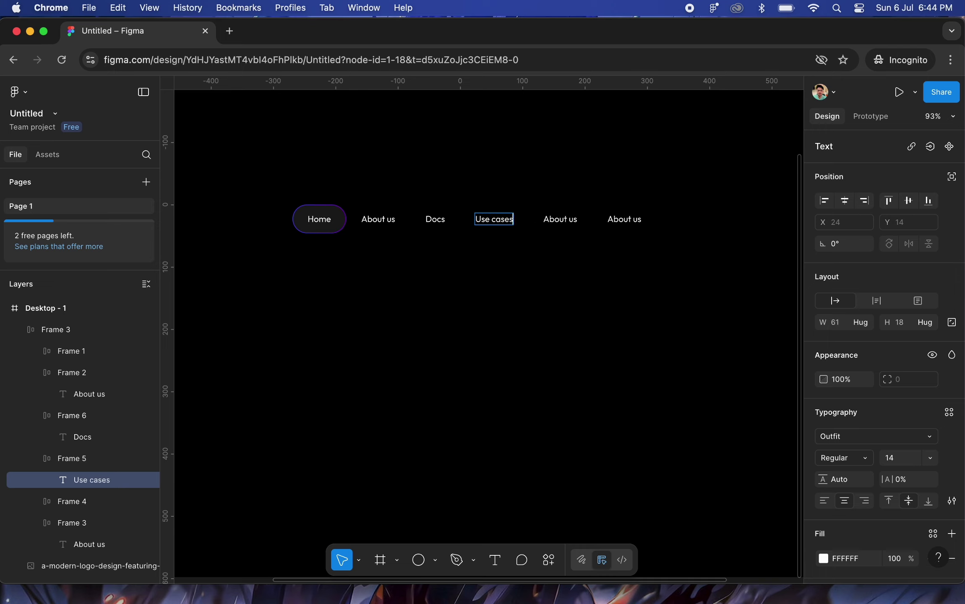
# Change the text of the fifth and sixth navigation items to "Contact" and "Developers"
pyautogui.doubleClick(545, 219)
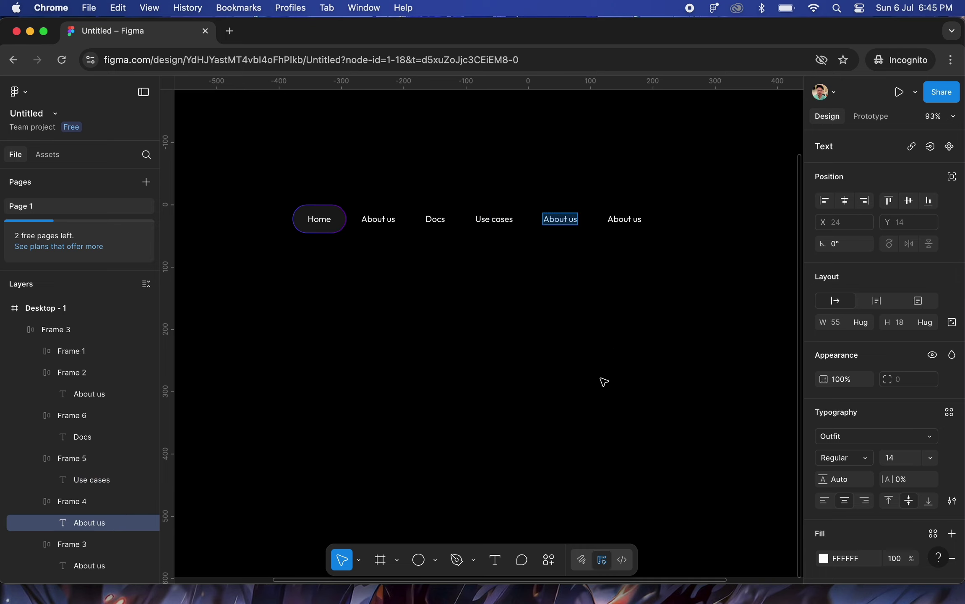
pyautogui.write('Con')
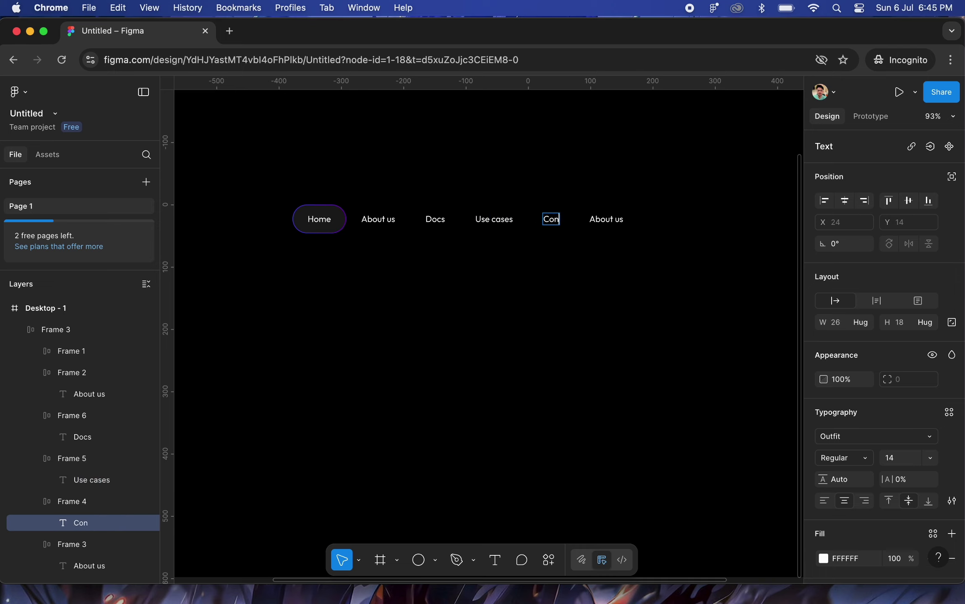
pyautogui.write('tact us')
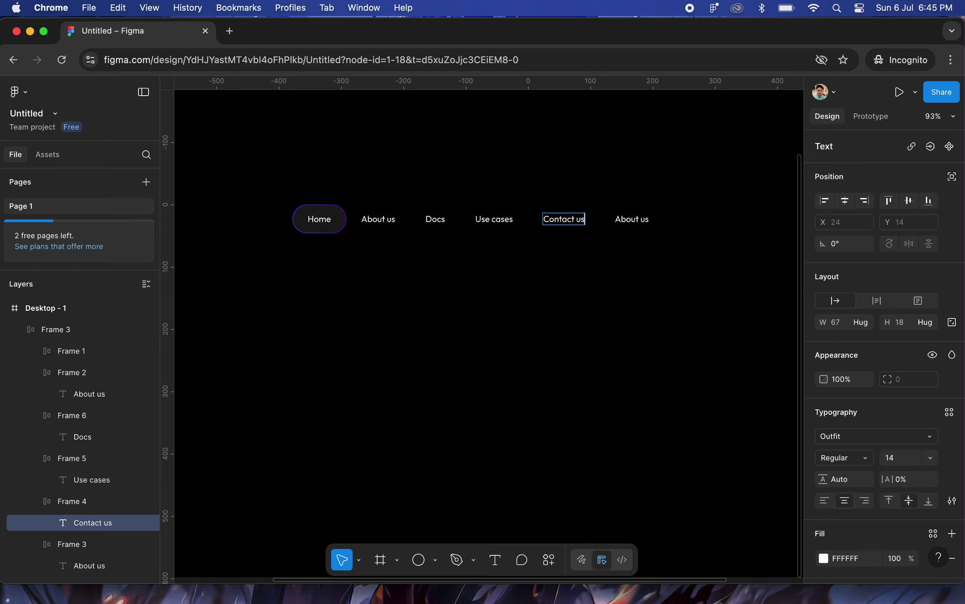
pyautogui.press('BackSpace')
pyautogui.press('BackSpace')
pyautogui.press('BackSpace')
pyautogui.doubleClick(608, 219)
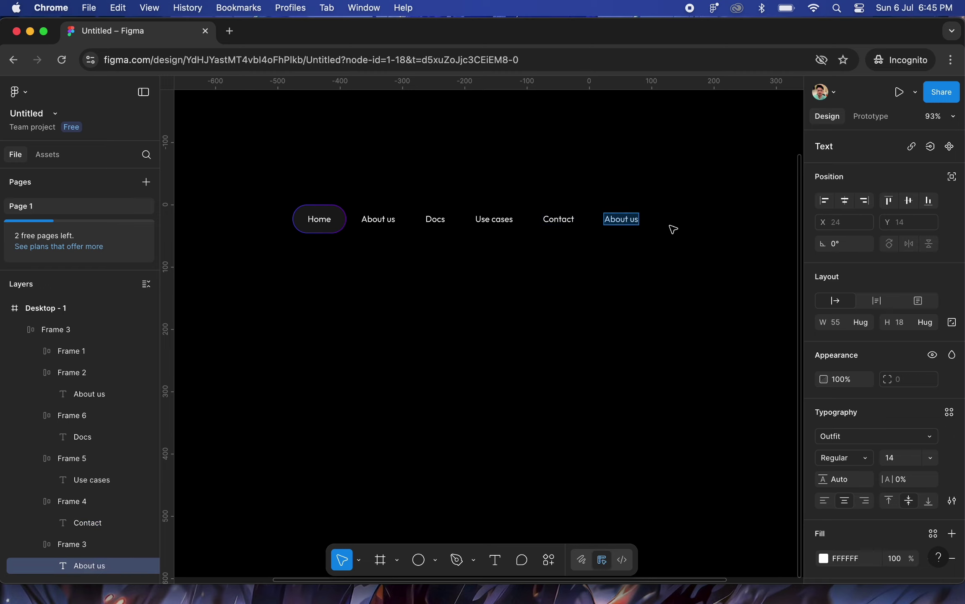
pyautogui.write('Developers')
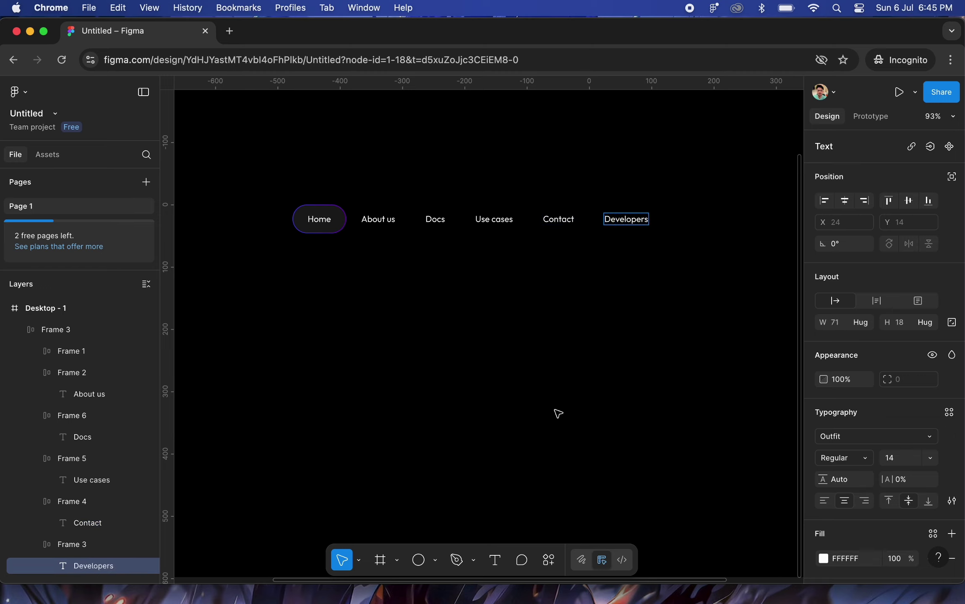
pyautogui.click(672, 291)
# Reorder the navigation row so that Developers comes before Contact
pyautogui.click(645, 228)
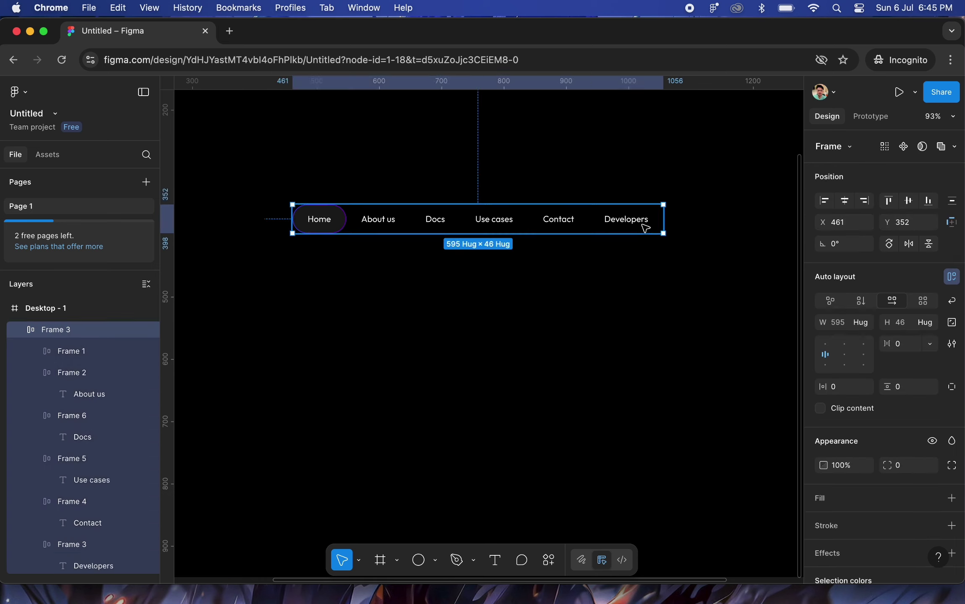
pyautogui.moveTo(646, 227); pyautogui.dragTo(582, 217)
pyautogui.click(479, 267)
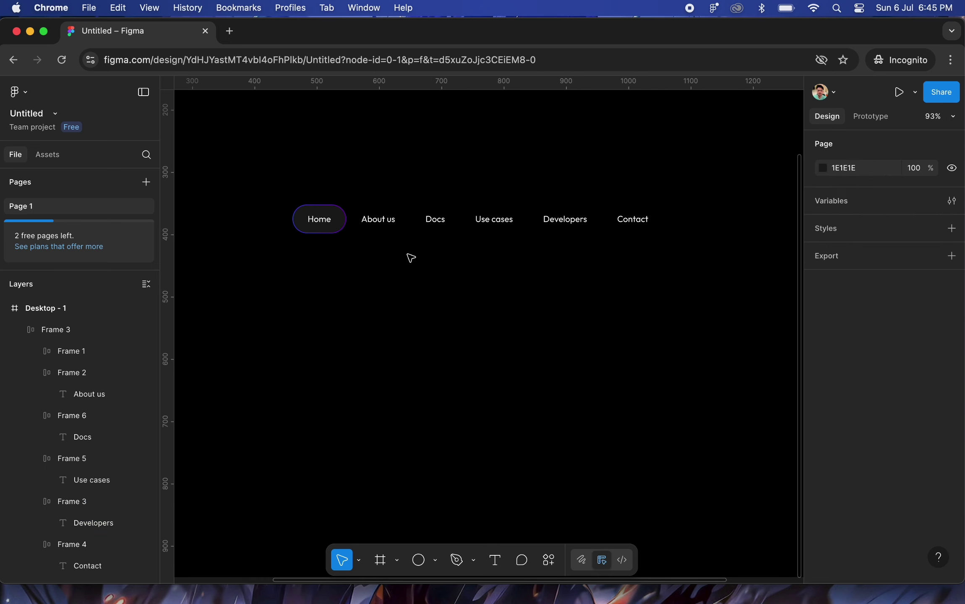
# Lower the opacity of the About us, Docs, Use cases, Developers and Contact items to about 60%
pyautogui.click(385, 225)
pyautogui.keyDown('shift'); pyautogui.click(437, 220); pyautogui.keyUp('shift')
pyautogui.keyDown('shift'); pyautogui.click(495, 219); pyautogui.keyUp('shift')
pyautogui.keyDown('shift'); pyautogui.click(565, 219); pyautogui.keyUp('shift')
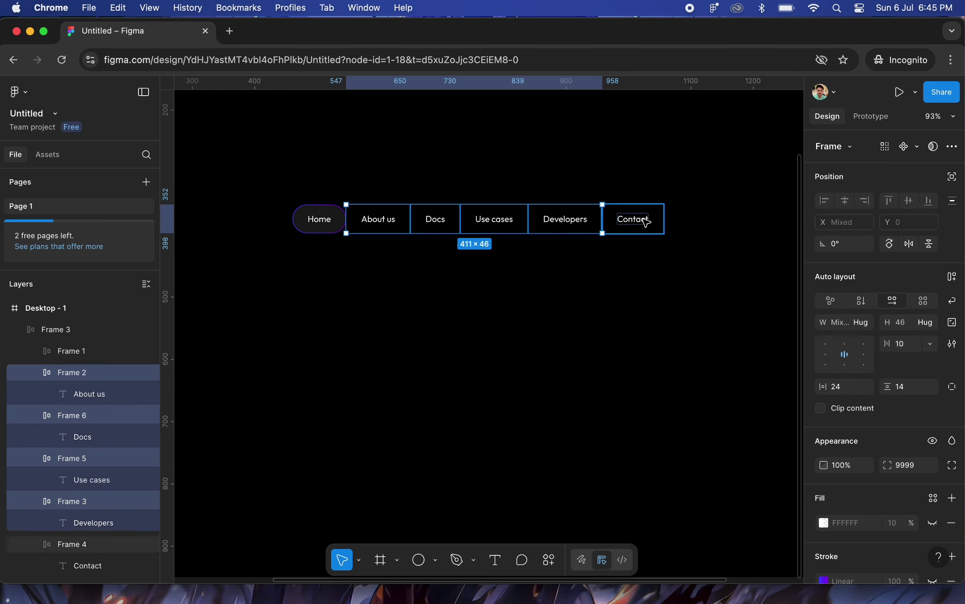
pyautogui.keyDown('shift'); pyautogui.click(647, 222); pyautogui.keyUp('shift')
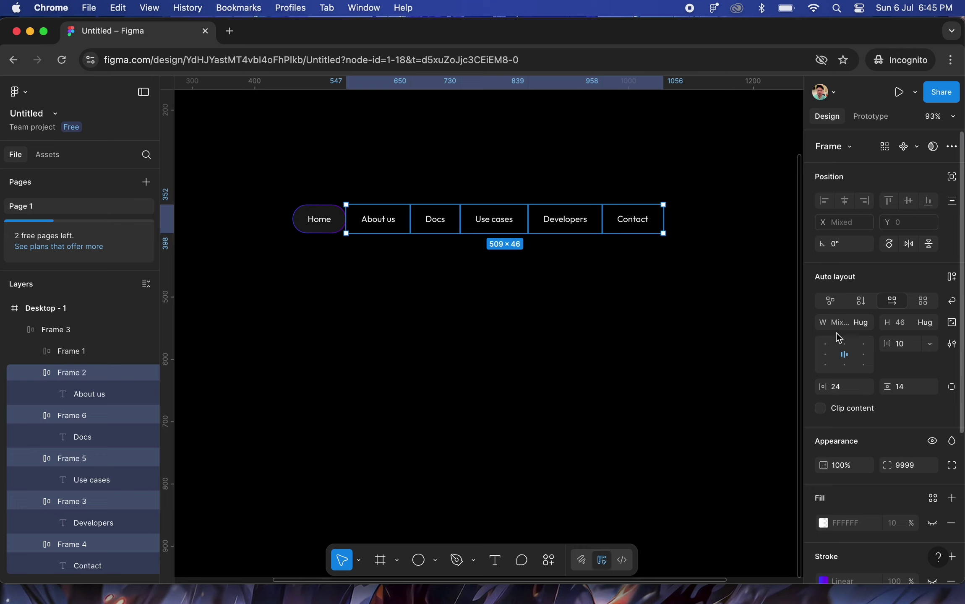
pyautogui.press('6')
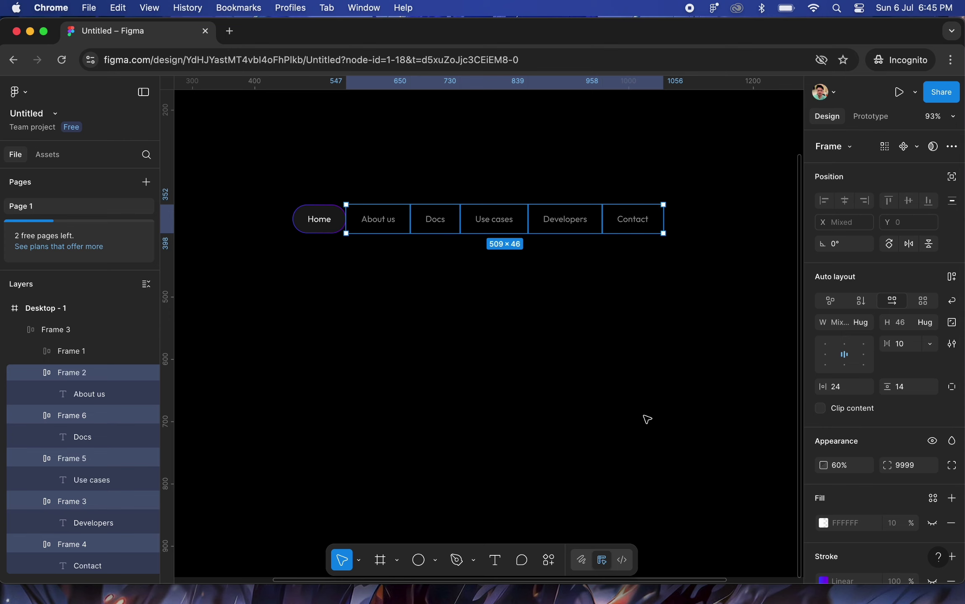
pyautogui.press('6')
pyautogui.press('4')
pyautogui.click(426, 367)
# Give the navigation frame a white FFFFFF fill at 2% opacity and a corner radius of 9999
pyautogui.click(381, 217)
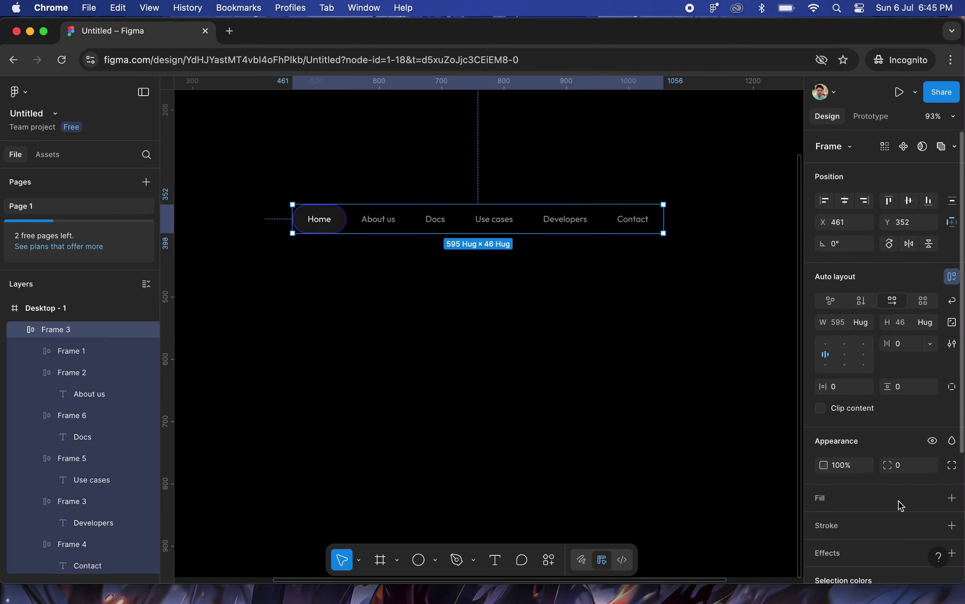
pyautogui.scroll(-3, 843, 483)
pyautogui.click(952, 396)
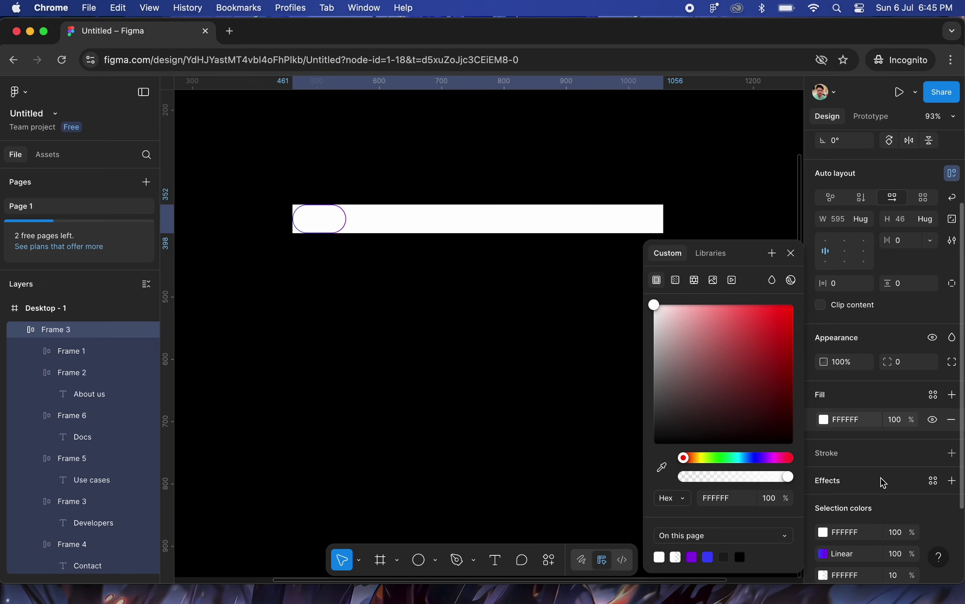
pyautogui.click(905, 371)
pyautogui.write('9999')
pyautogui.press('Return')
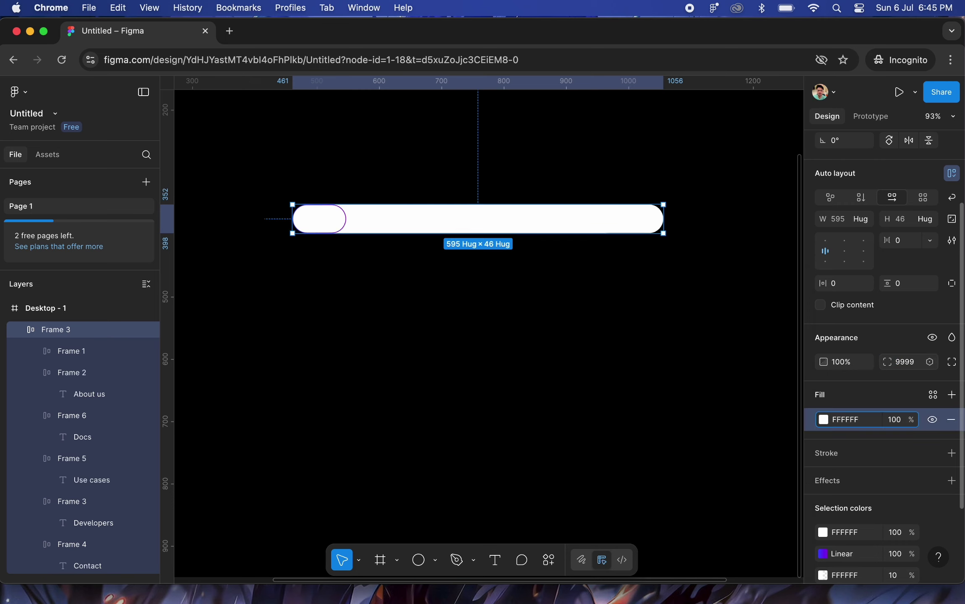
pyautogui.click(898, 420)
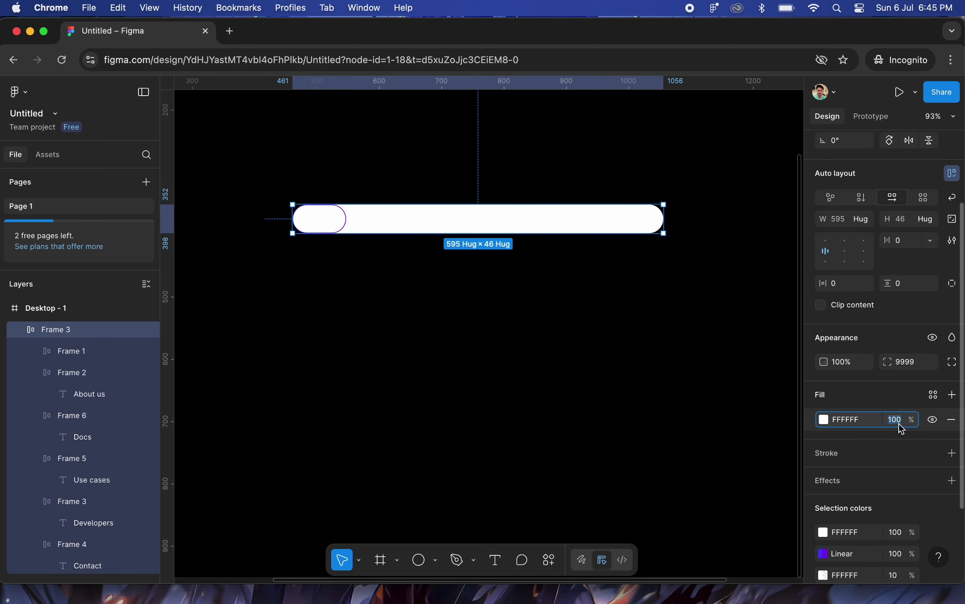
pyautogui.write('2')
pyautogui.press('Return')
pyautogui.click(614, 383)
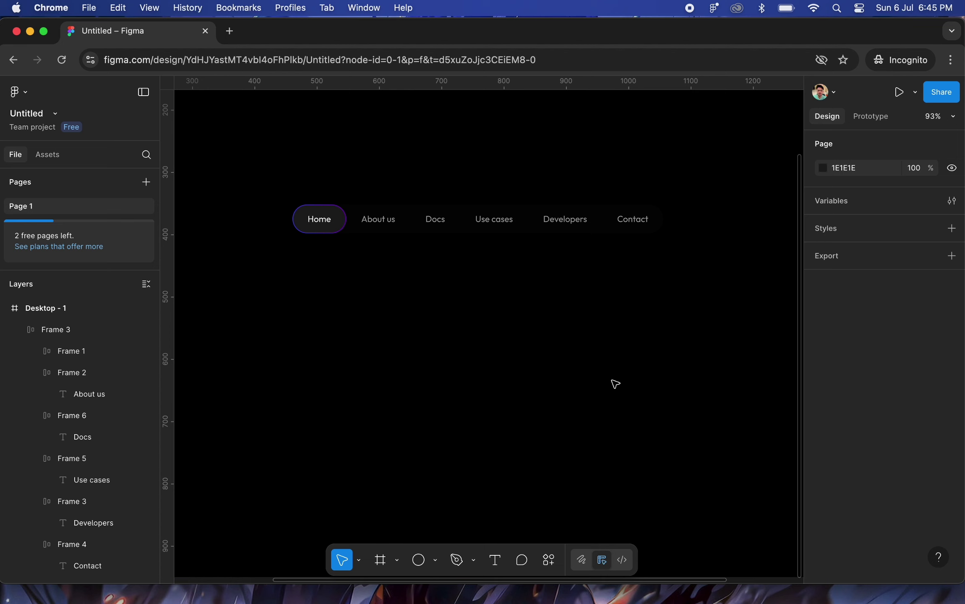
# Raise the navigation frame's fill opacity to 8%
pyautogui.click(582, 216)
pyautogui.click(324, 243)
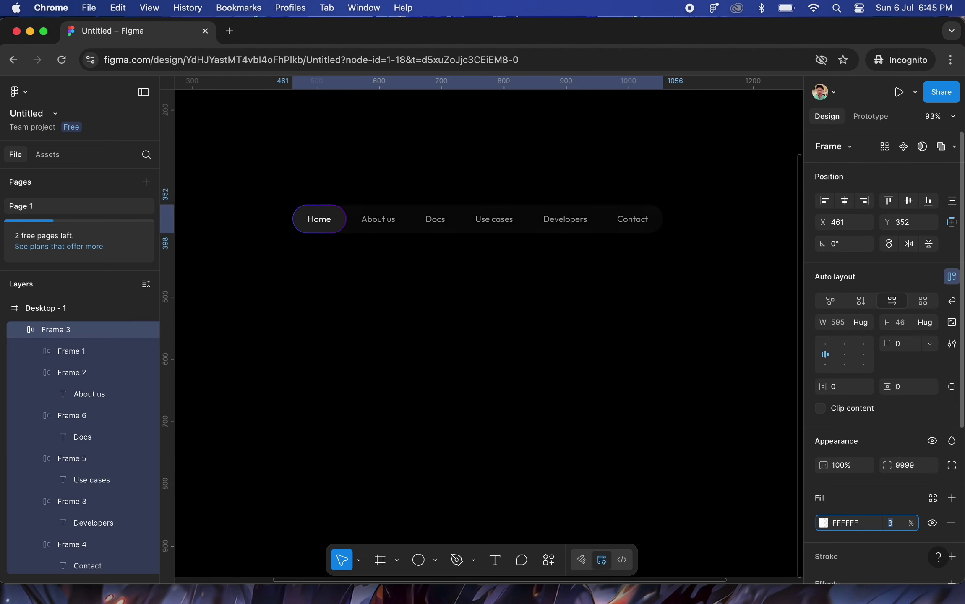
pyautogui.scroll(5, 325, 233)
pyautogui.scroll(-2, 325, 234)
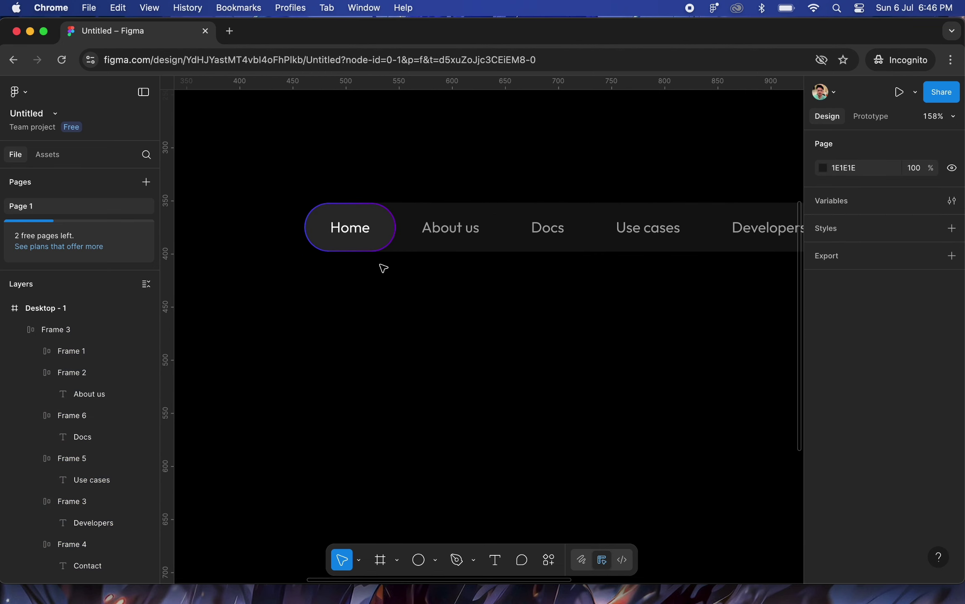
# Apply a slightly heavier font weight to the Home label
pyautogui.keyDown('super'); pyautogui.click(355, 231); pyautogui.keyUp('super')
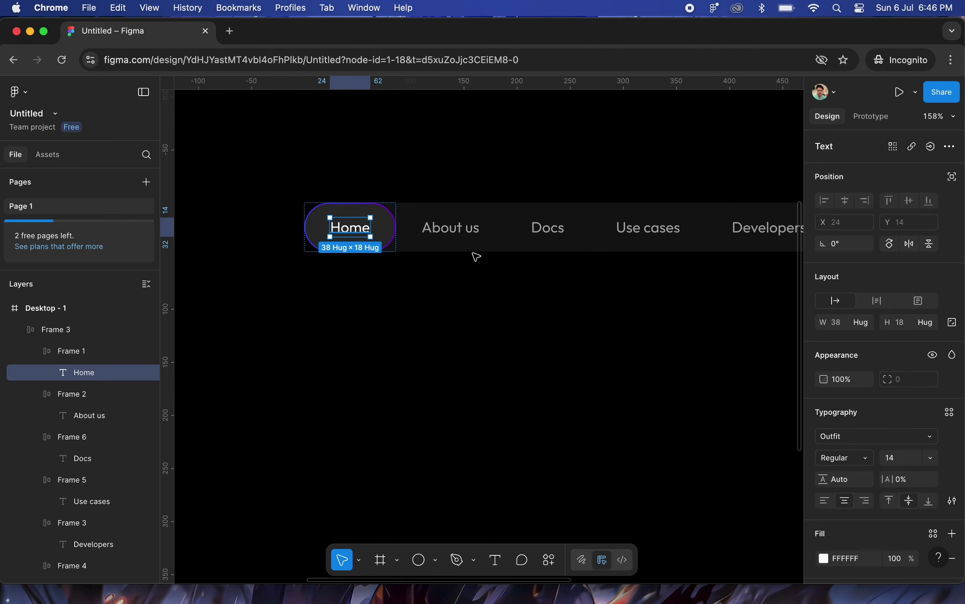
pyautogui.click(847, 459)
pyautogui.click(848, 472)
pyautogui.click(483, 404)
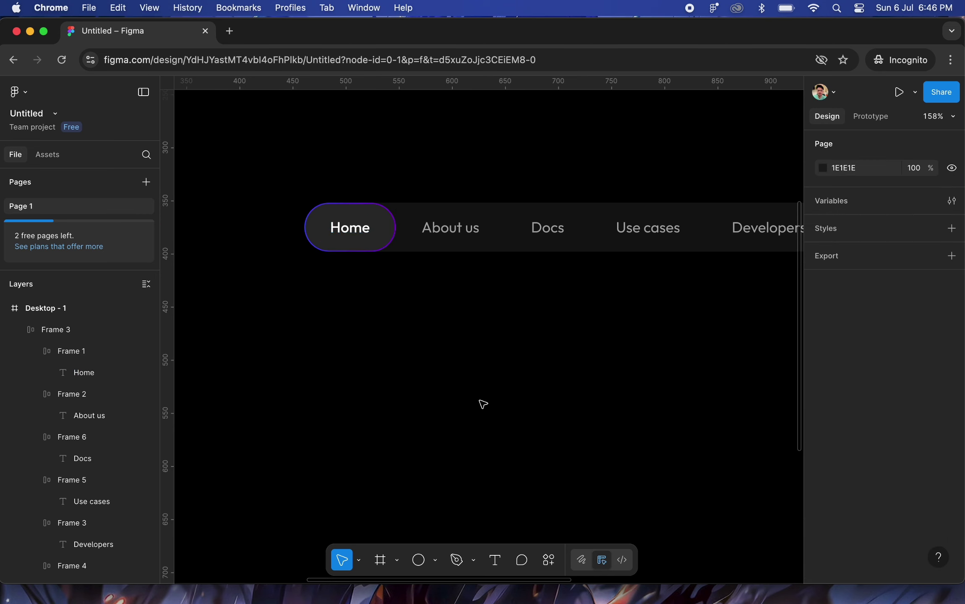
# Move the navigation bar to the horizontally centred upper area of the Desktop - 1 frame, at about X 422, Y 68
pyautogui.scroll(-5, 483, 404)
pyautogui.moveTo(493, 319); pyautogui.dragTo(472, 125)
pyautogui.scroll(-4, 493, 359)
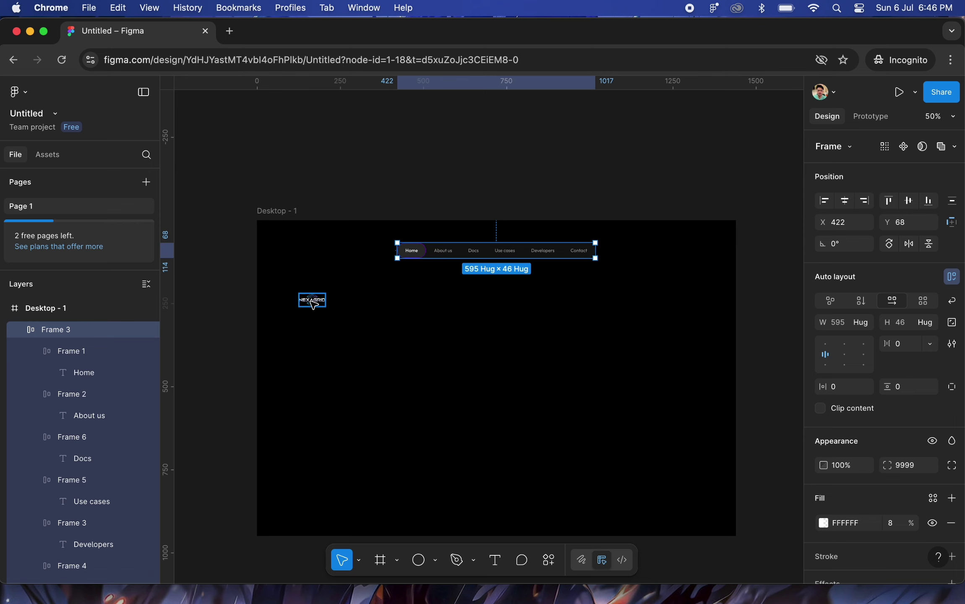
# Move the Nexagrid logo to X 101, Y 100, checking it against the layout guides
pyautogui.moveTo(312, 305); pyautogui.dragTo(304, 264)
pyautogui.hotkey('ctrl', 'g')
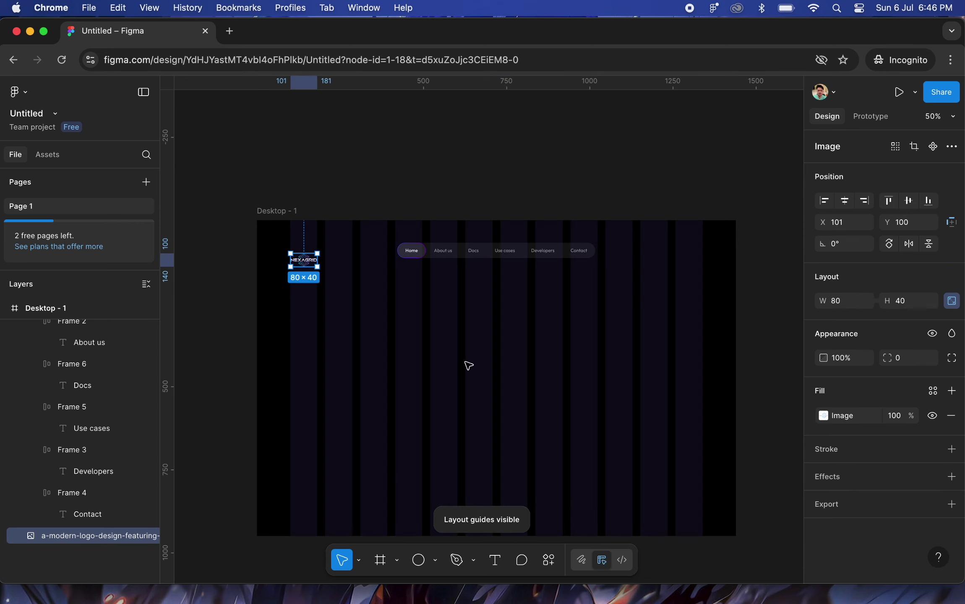
pyautogui.hotkey('ctrl', 'g')
pyautogui.click(646, 293)
# Duplicate the Home pill from the navigation bar into the empty area below it, at about X 685, Y 332
pyautogui.scroll(5, 495, 319)
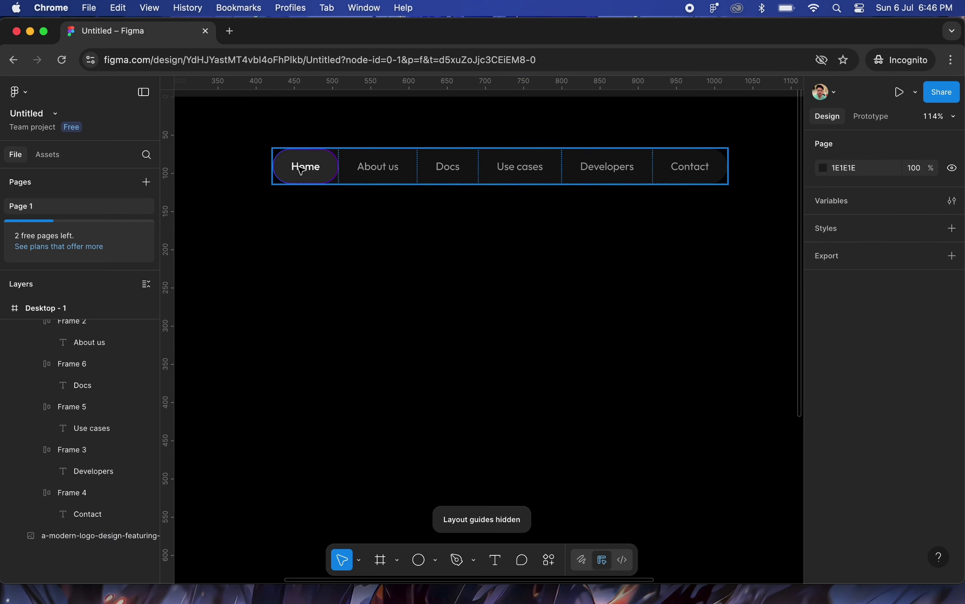
pyautogui.click(306, 177)
pyautogui.doubleClick(305, 177)
pyautogui.moveTo(304, 174); pyautogui.dragTo(514, 383)
pyautogui.click(660, 401)
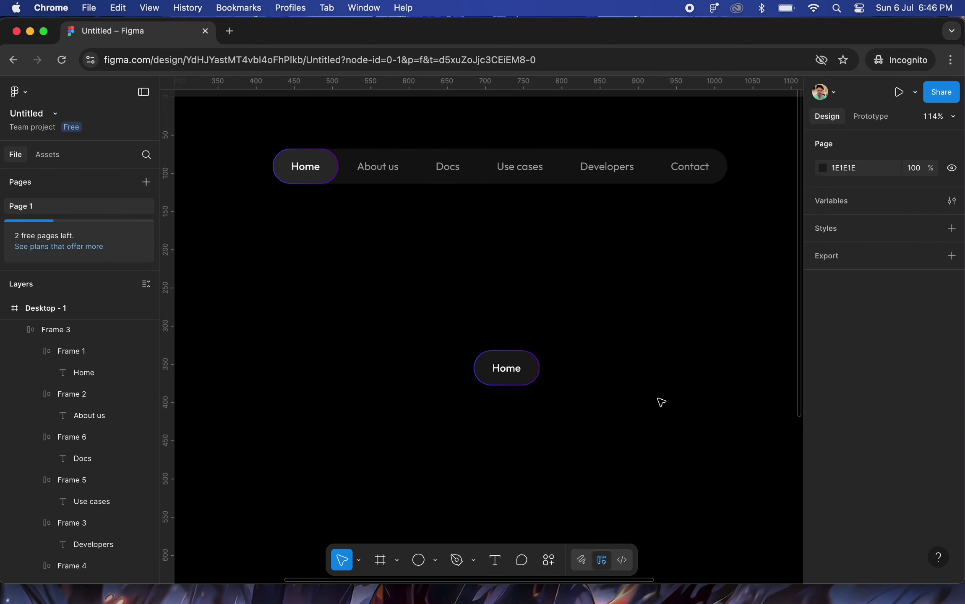
# Raise the duplicated Home pill's white fill to 100% opacity and hide its gradient stroke
pyautogui.click(494, 371)
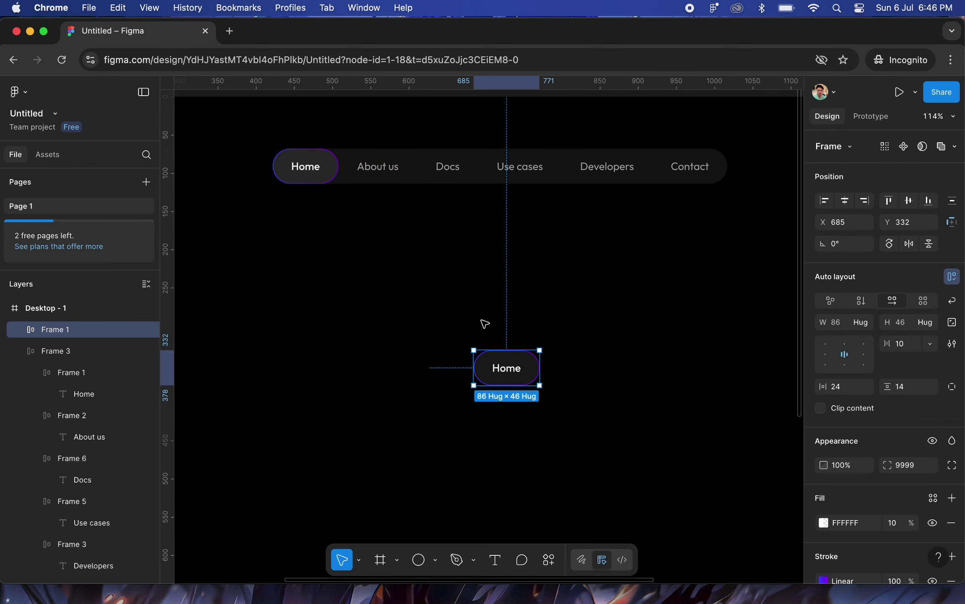
pyautogui.scroll(5, 484, 324)
pyautogui.scroll(-4, 359, 270)
pyautogui.hscroll(2, 359, 269)
pyautogui.scroll(-3, 881, 483)
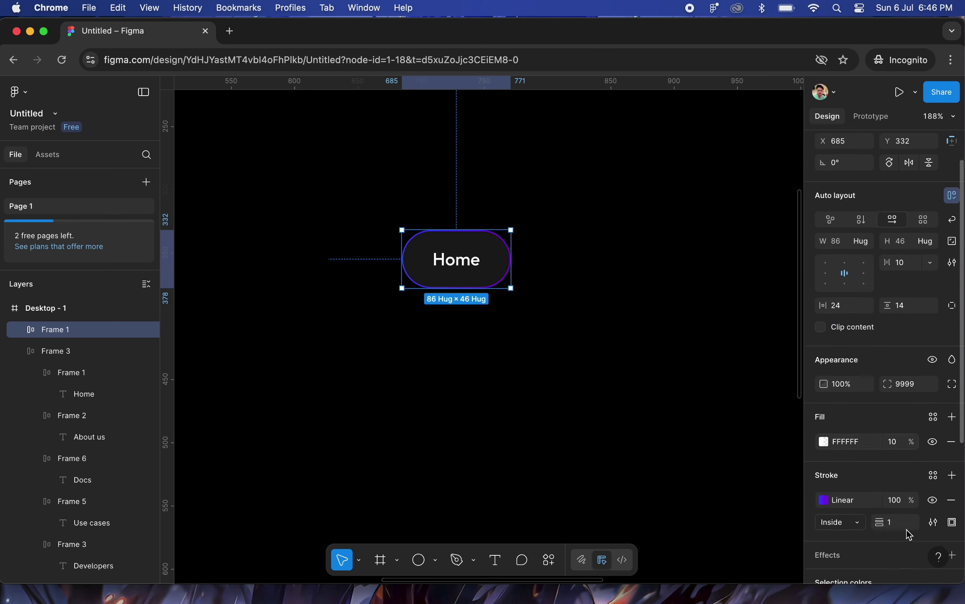
pyautogui.scroll(-2, 894, 474)
pyautogui.click(894, 378)
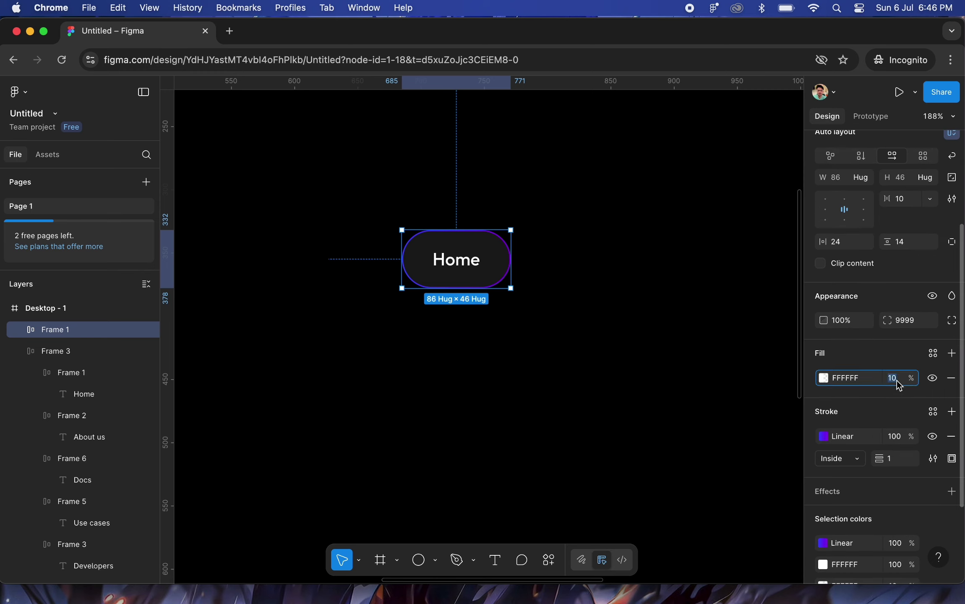
pyautogui.write('90')
pyautogui.press('Return')
pyautogui.write('100')
pyautogui.press('Return')
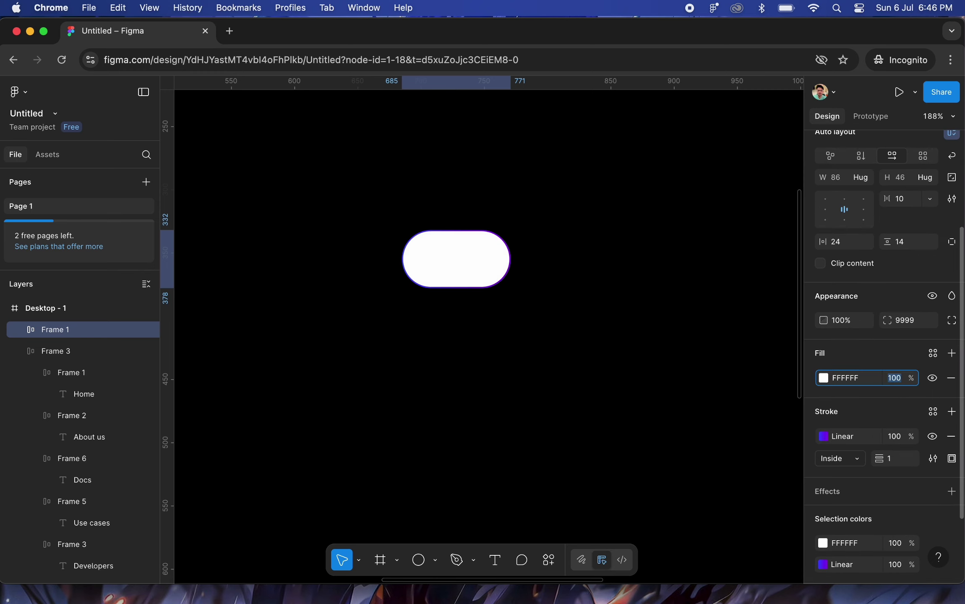
pyautogui.click(933, 436)
pyautogui.click(824, 438)
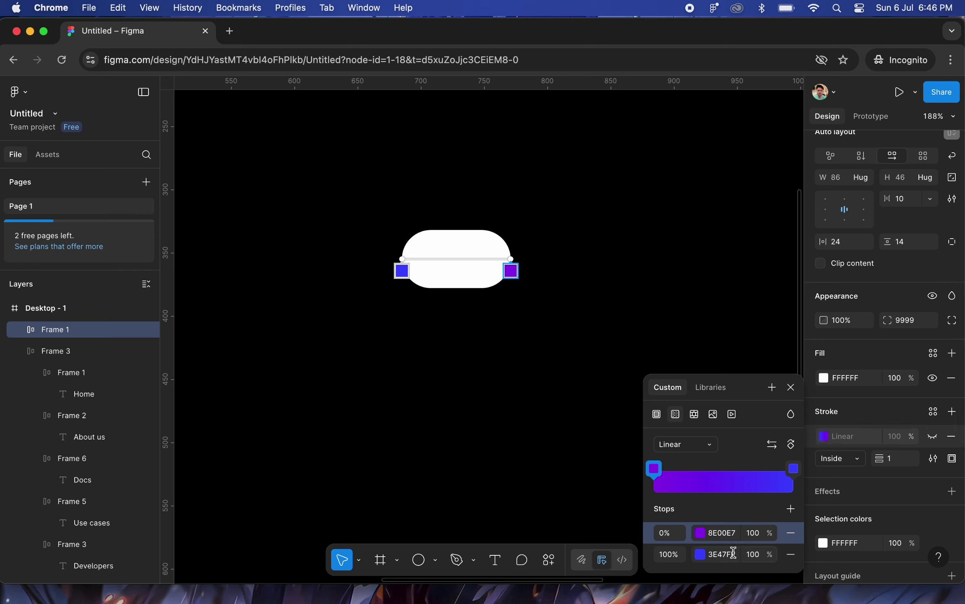
# Change the duplicated pill's fill to a linear gradient running diagonally from its left middle edge to its upper right corner
pyautogui.click(839, 383)
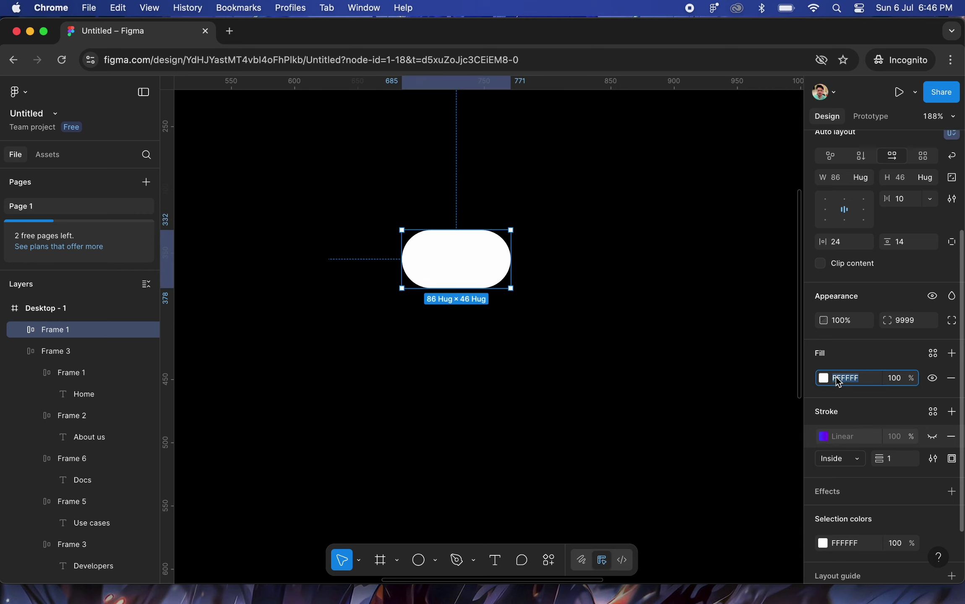
pyautogui.click(829, 381)
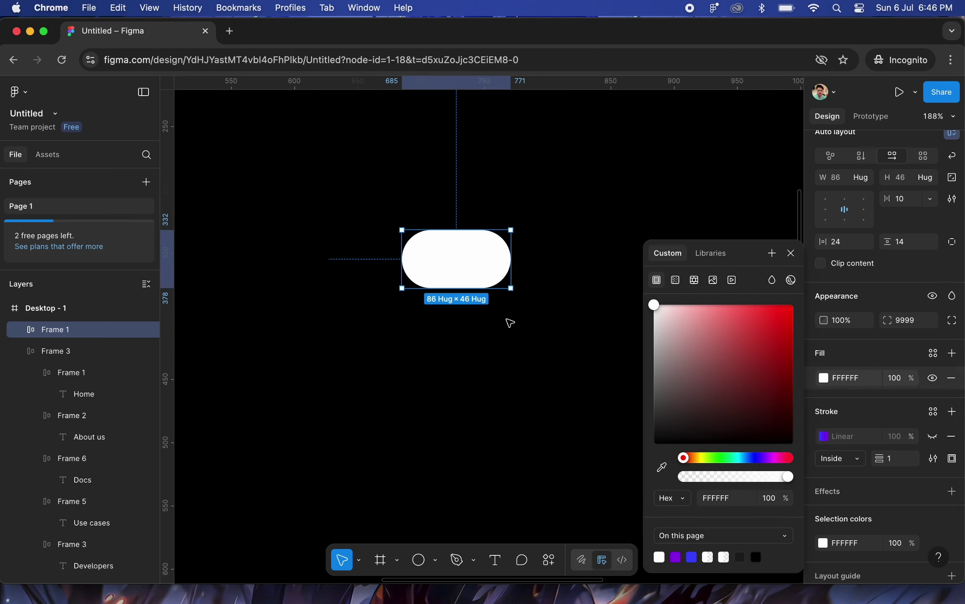
pyautogui.click(676, 280)
pyautogui.scroll(8, 399, 268)
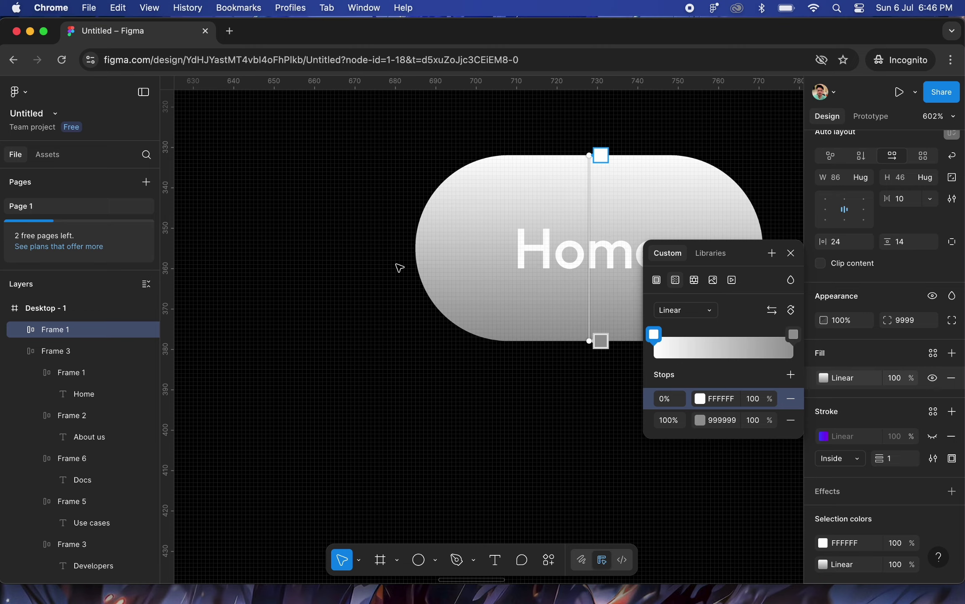
pyautogui.moveTo(487, 312); pyautogui.dragTo(306, 229)
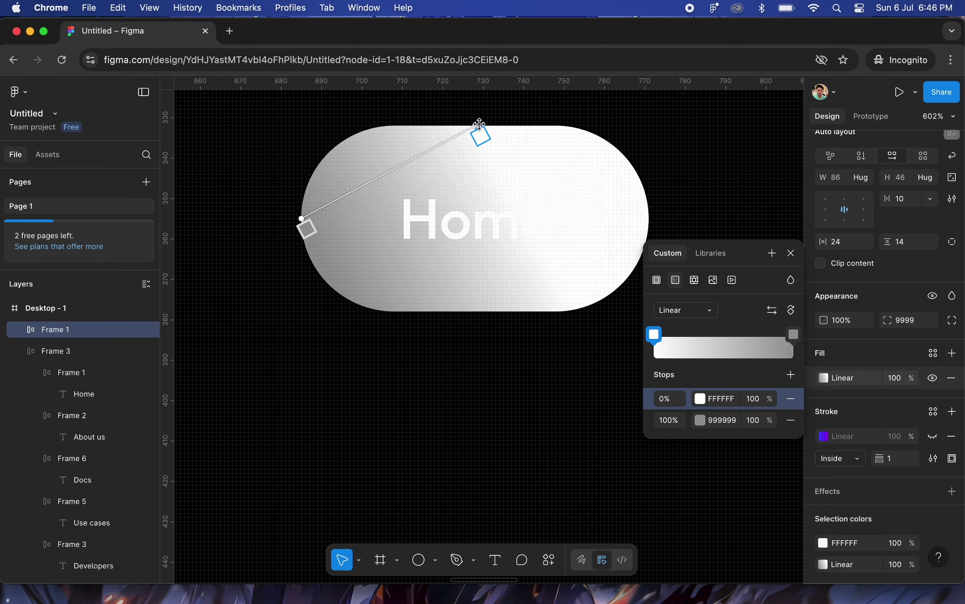
pyautogui.moveTo(475, 125); pyautogui.dragTo(650, 128)
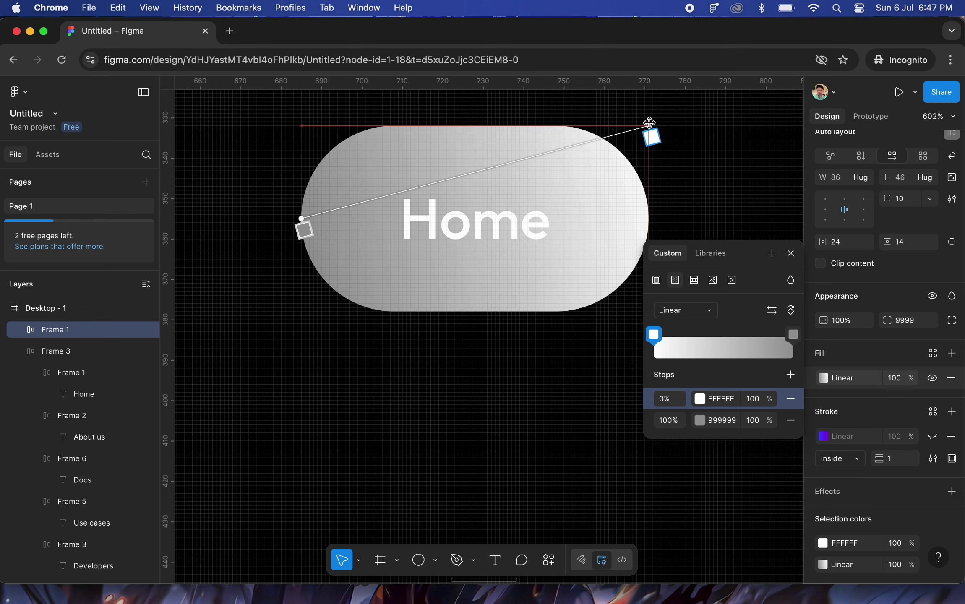
# Add a middle stop to the pill's fill gradient and place it at 70%
pyautogui.scroll(-2, 458, 258)
pyautogui.click(792, 375)
pyautogui.click(668, 421)
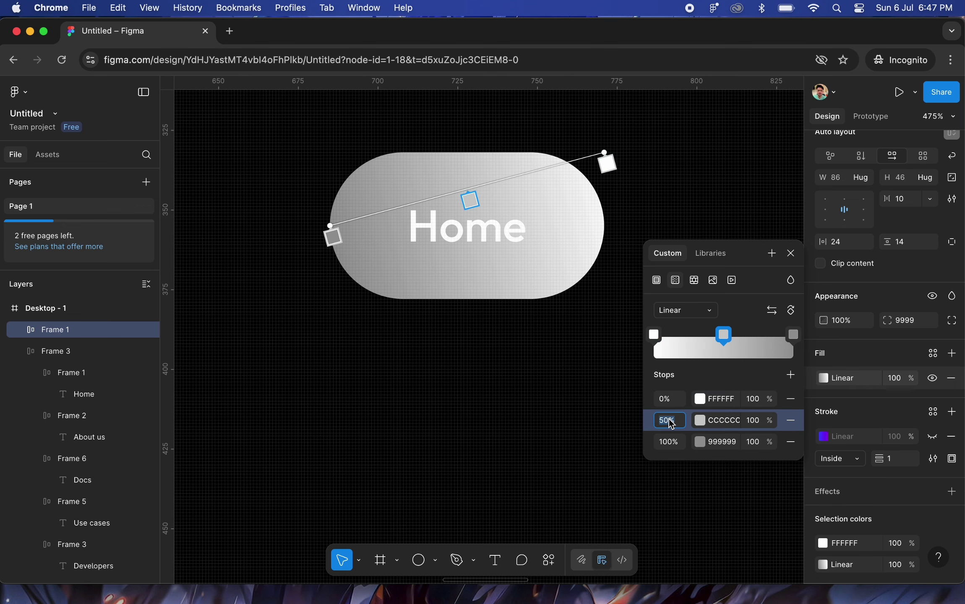
pyautogui.hotkey('shift', 'Up')
pyautogui.hotkey('shift', 'Up')
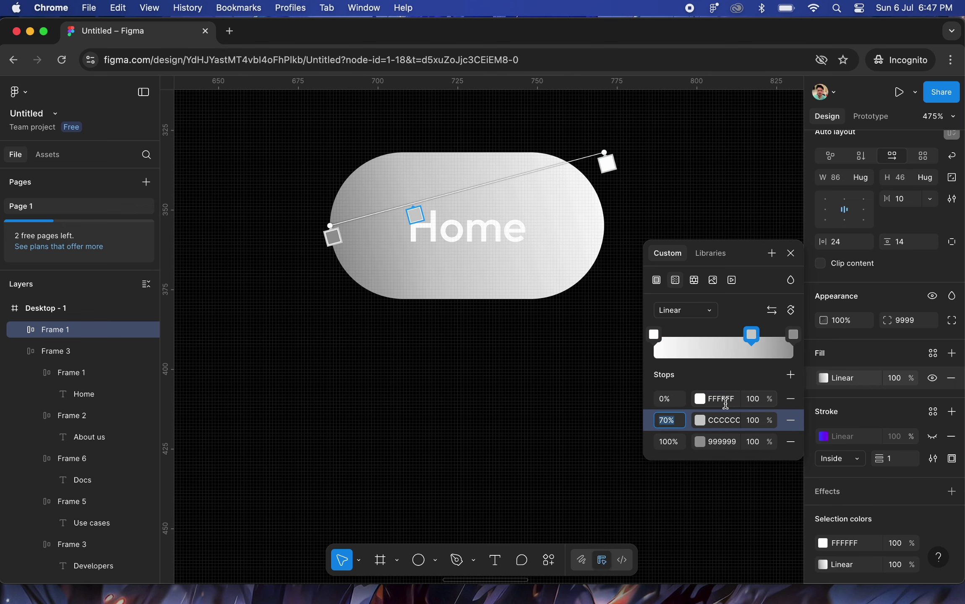
# Set the gradient's 0% stop to 3E61FF and rotate the gradient twice so the blue lies on the pill's left side
pyautogui.click(727, 399)
pyautogui.write('3e6')
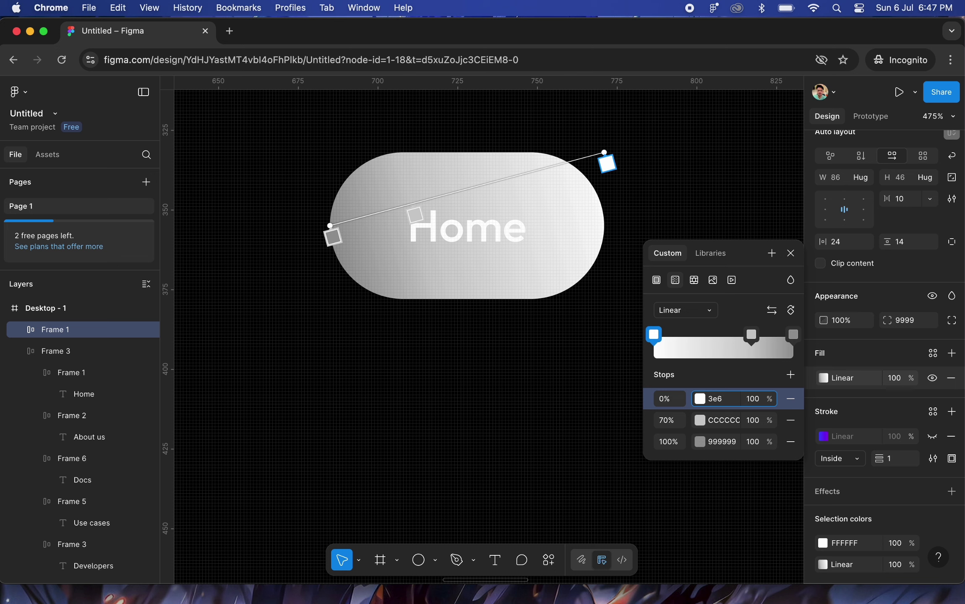
pyautogui.write('1ff')
pyautogui.press('Return')
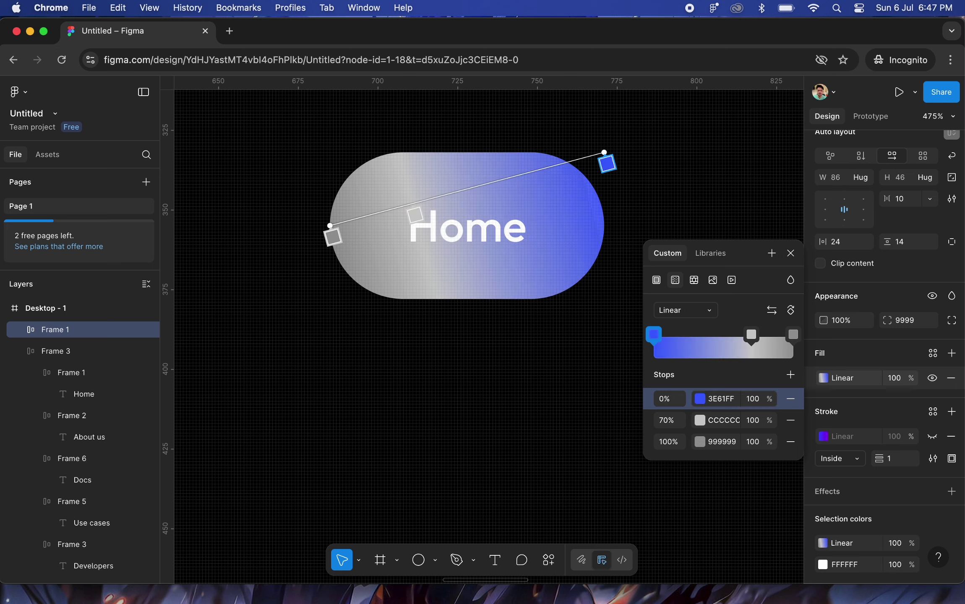
pyautogui.click(791, 311)
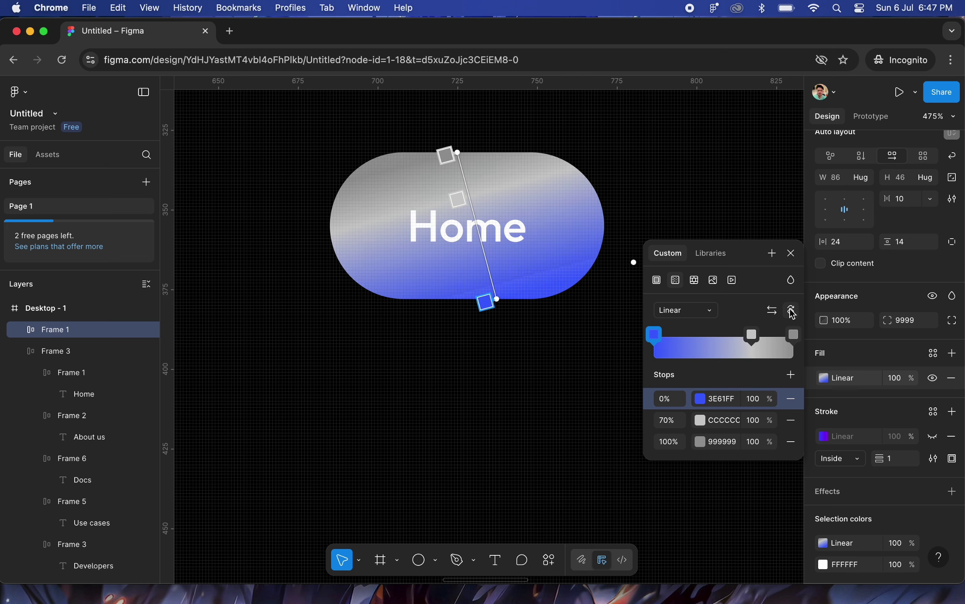
pyautogui.click(792, 311)
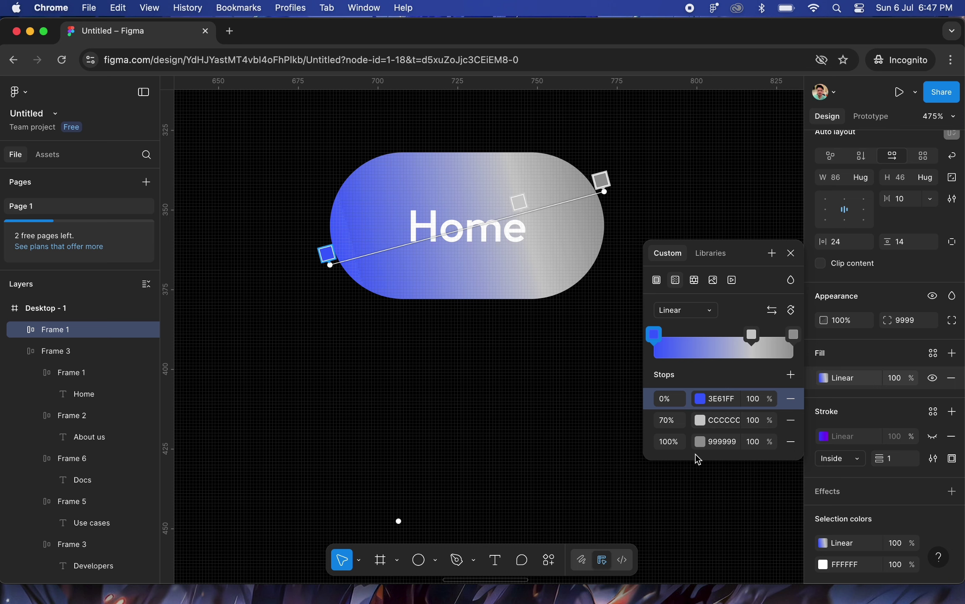
# Set the gradient's 70% stop to CE1BFF and give its 100% stop a pink colour
pyautogui.click(720, 420)
pyautogui.write('ce1')
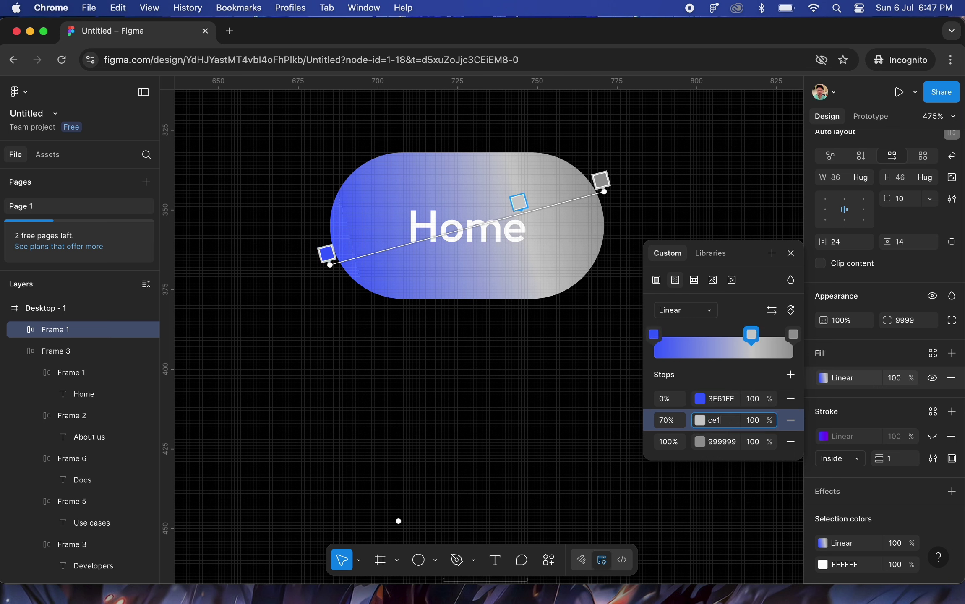
pyautogui.write('bff')
pyautogui.press('Return')
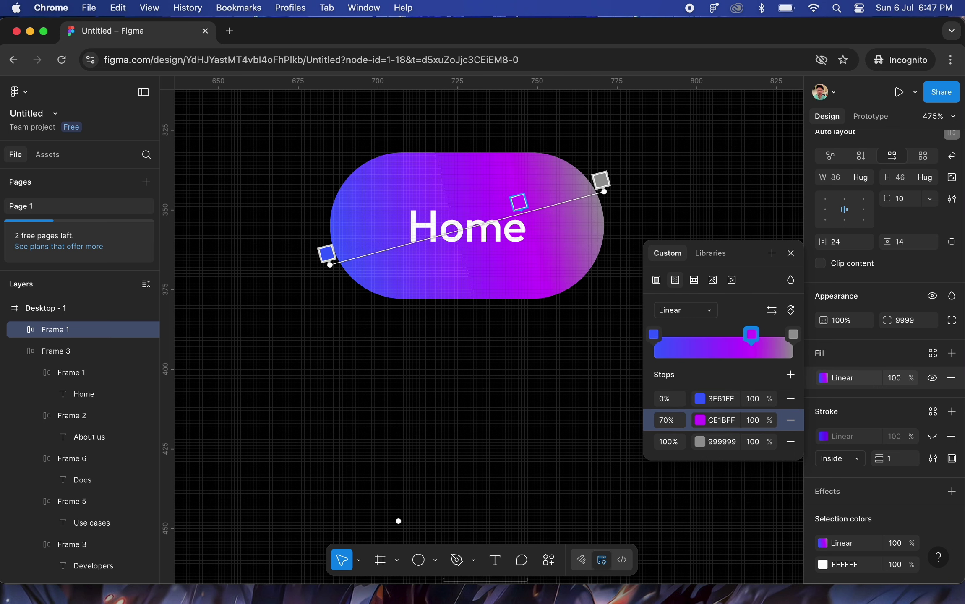
pyautogui.click(716, 443)
pyautogui.write('ff719b')
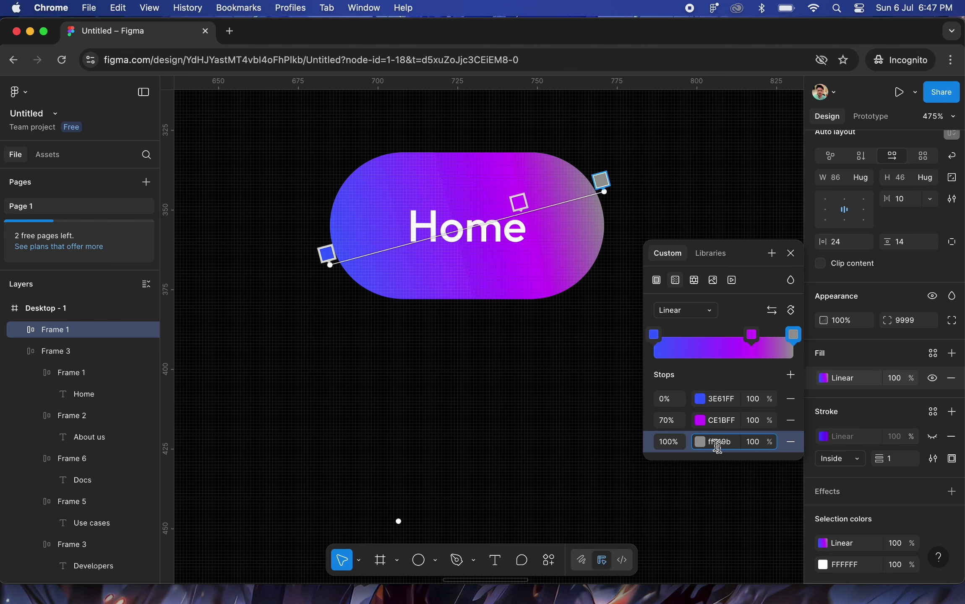
pyautogui.write('799b')
pyautogui.press('Return')
pyautogui.click(502, 422)
# Move the gradient pill to the header's right end at X 1294, Y 68, in line with the navigation bar
pyautogui.scroll(-5, 405, 359)
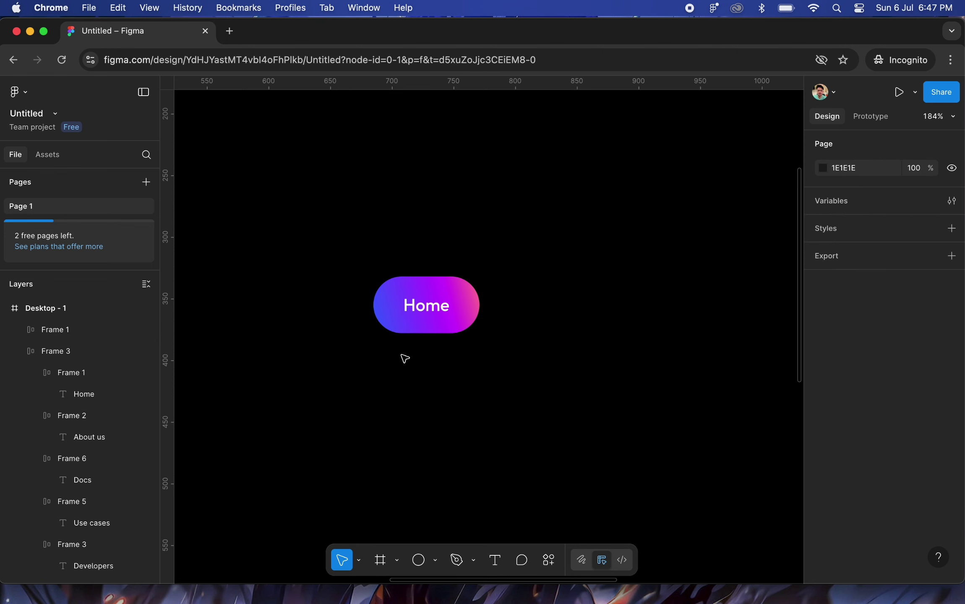
pyautogui.click(415, 328)
pyautogui.scroll(-5, 487, 379)
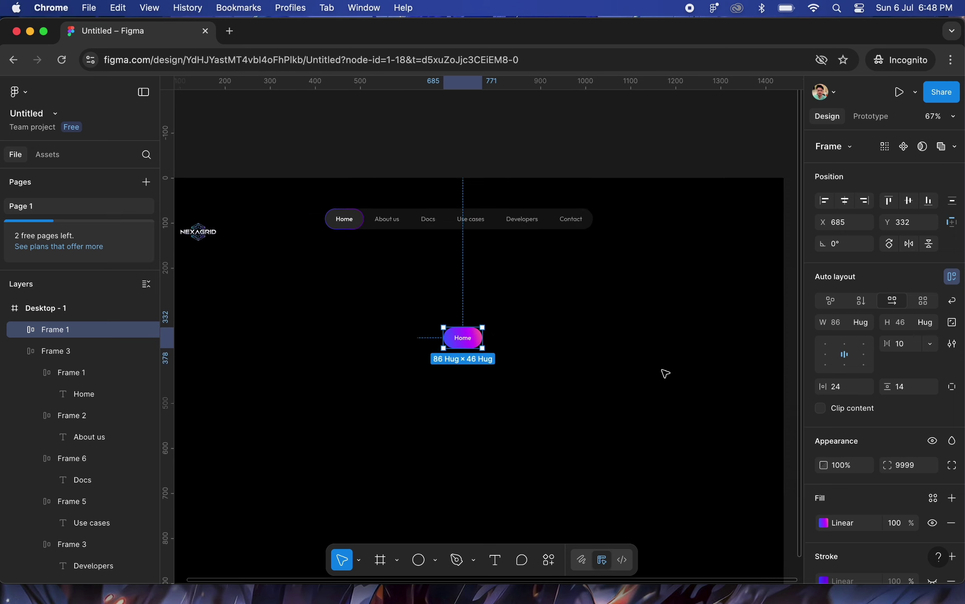
pyautogui.scroll(-3, 666, 373)
pyautogui.hscroll(2, 665, 373)
pyautogui.moveTo(417, 285); pyautogui.dragTo(691, 165)
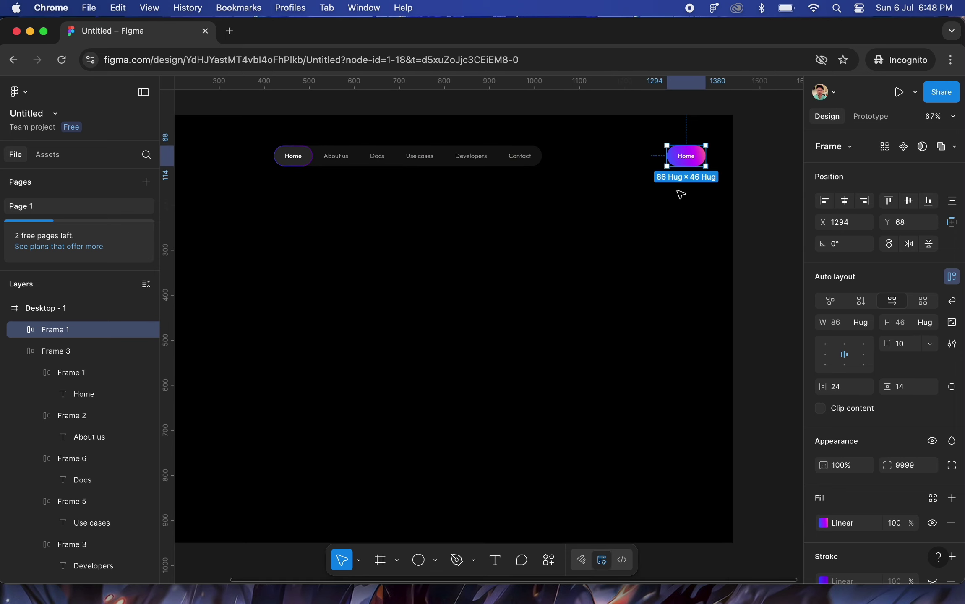
# Add an Inner shadow effect to the gradient pill
pyautogui.scroll(5, 696, 185)
pyautogui.scroll(-3, 885, 524)
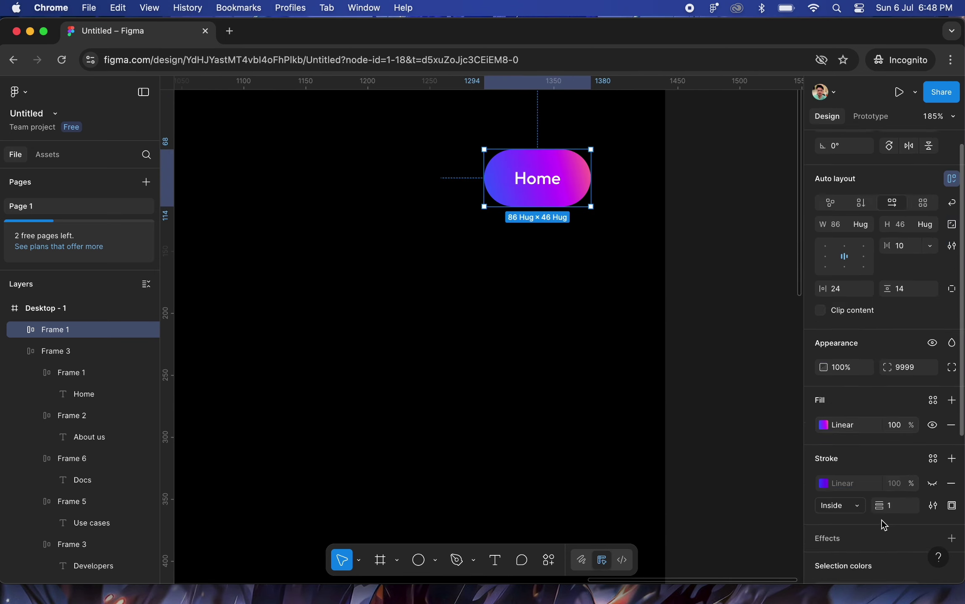
pyautogui.scroll(-3, 885, 527)
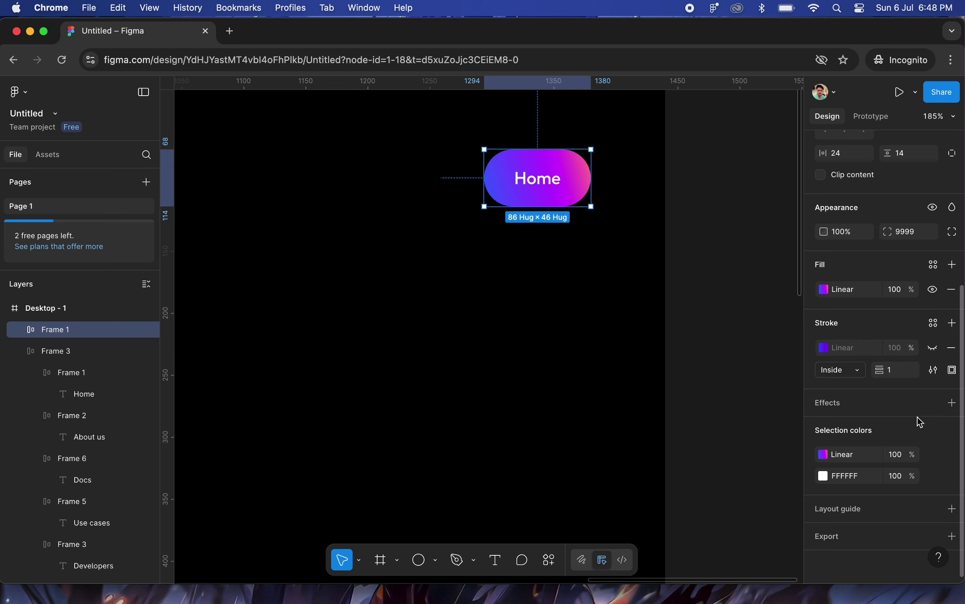
pyautogui.click(952, 403)
pyautogui.click(861, 432)
pyautogui.click(871, 411)
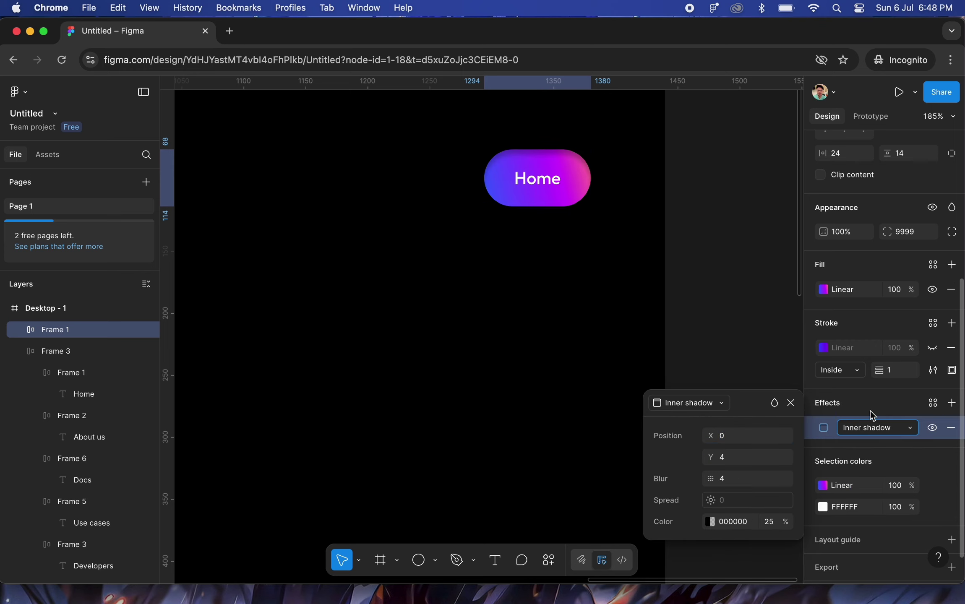
# Set the inner shadow's Y offset to -3 and its blur to 12
pyautogui.click(733, 459)
pyautogui.press('Down')
pyautogui.press('Down')
pyautogui.press('Down')
pyautogui.press('Down')
pyautogui.press('Down')
pyautogui.press('Down')
pyautogui.press('Down')
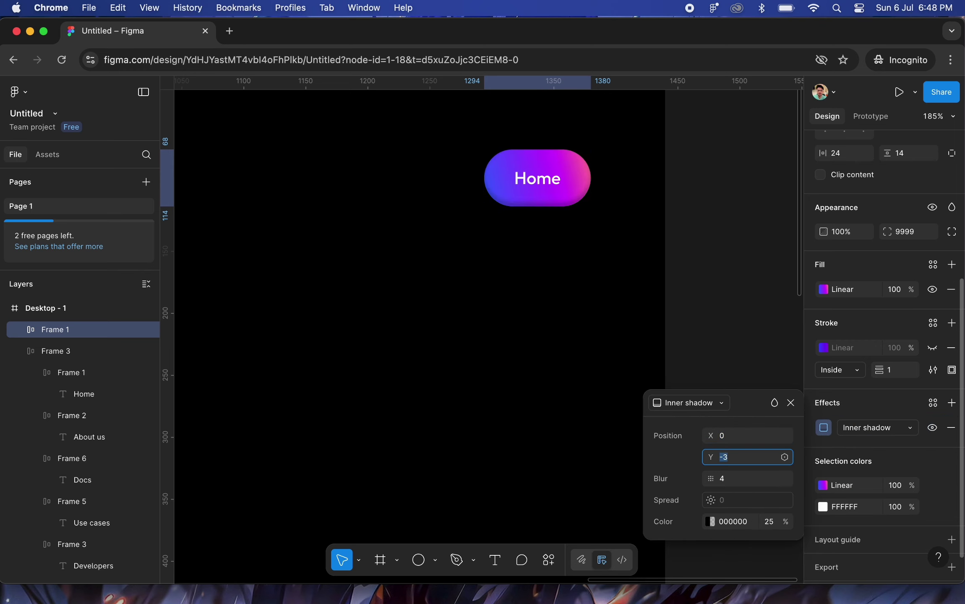
pyautogui.click(740, 482)
pyautogui.write('12')
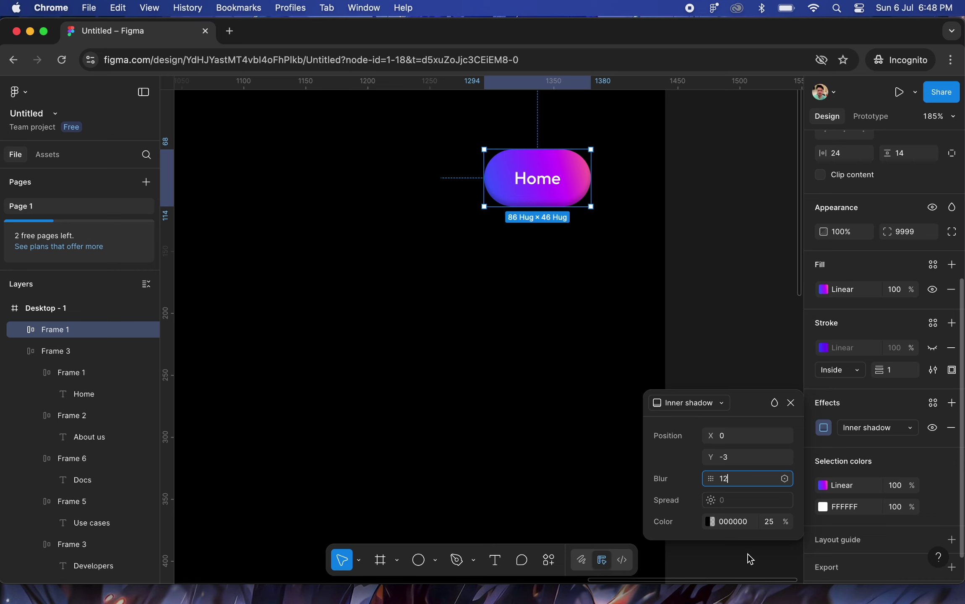
pyautogui.press('Return')
# Change the inner shadow's colour to white FFFFFF at 40% opacity
pyautogui.click(710, 521)
pyautogui.click(592, 340)
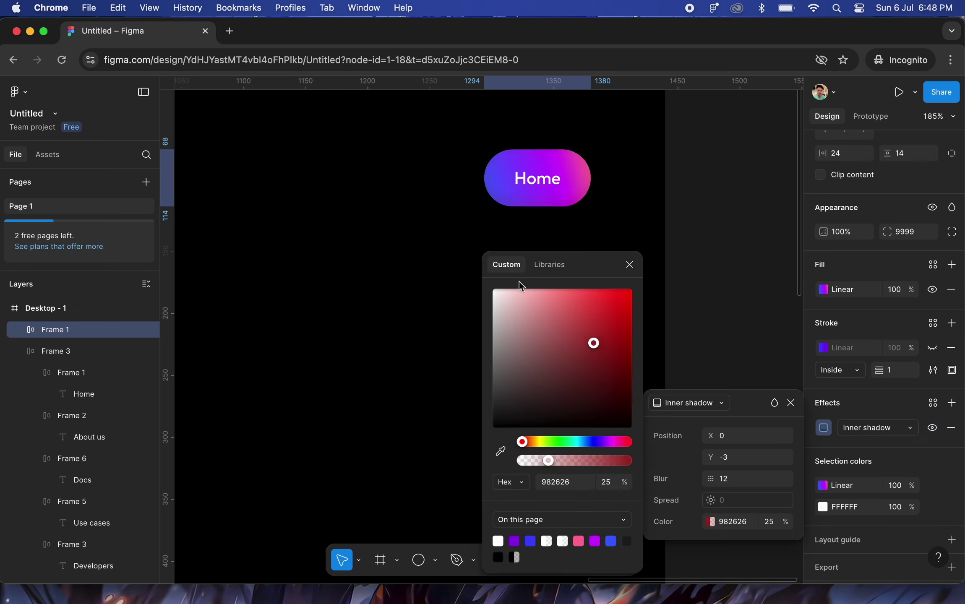
pyautogui.moveTo(592, 340); pyautogui.dragTo(493, 289)
pyautogui.click(772, 523)
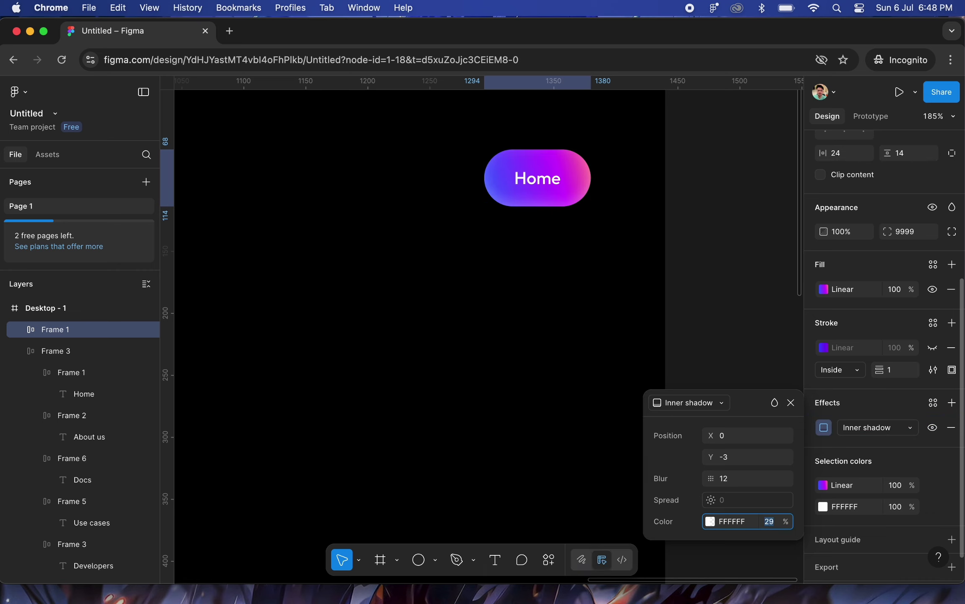
pyautogui.write('40')
pyautogui.press('Return')
pyautogui.click(791, 404)
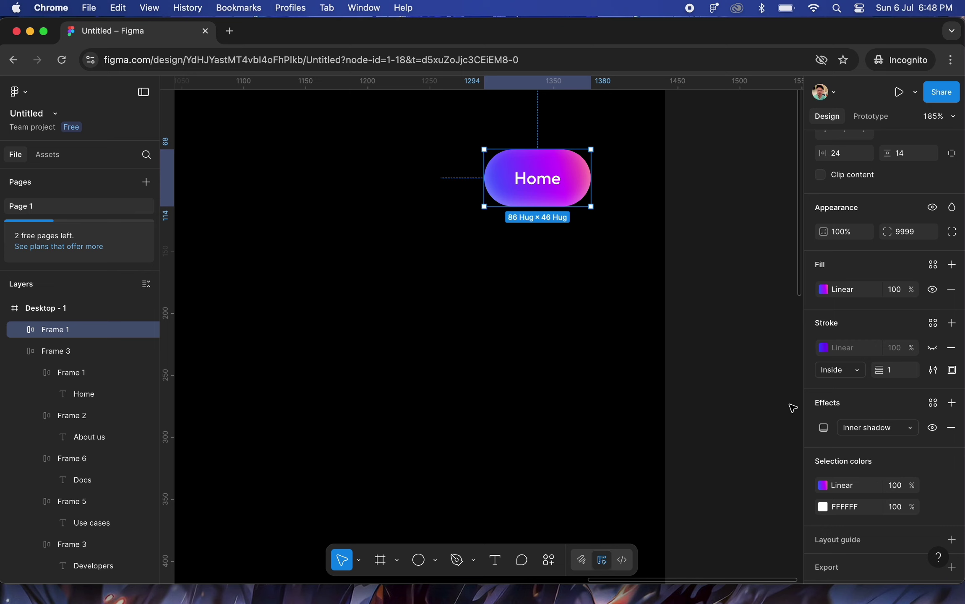
# Replace the gradient pill's Home label with "Log in" and reselect the pill
pyautogui.doubleClick(533, 182)
pyautogui.doubleClick(534, 182)
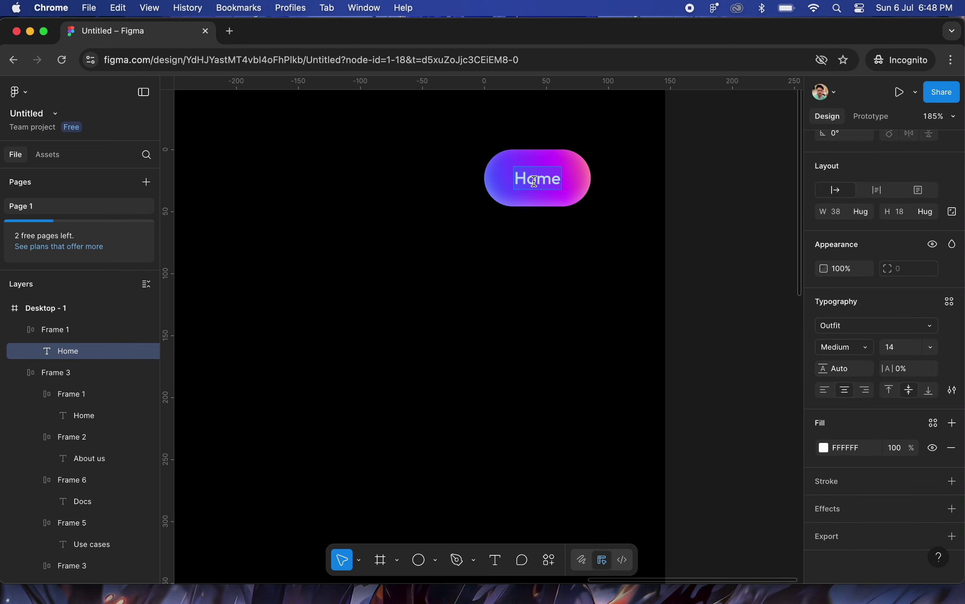
pyautogui.write('Log in')
pyautogui.press('Escape')
pyautogui.scroll(-5, 467, 234)
pyautogui.click(467, 233)
pyautogui.hscroll(-5, 546, 239)
pyautogui.scroll(5, 629, 244)
pyautogui.click(627, 204)
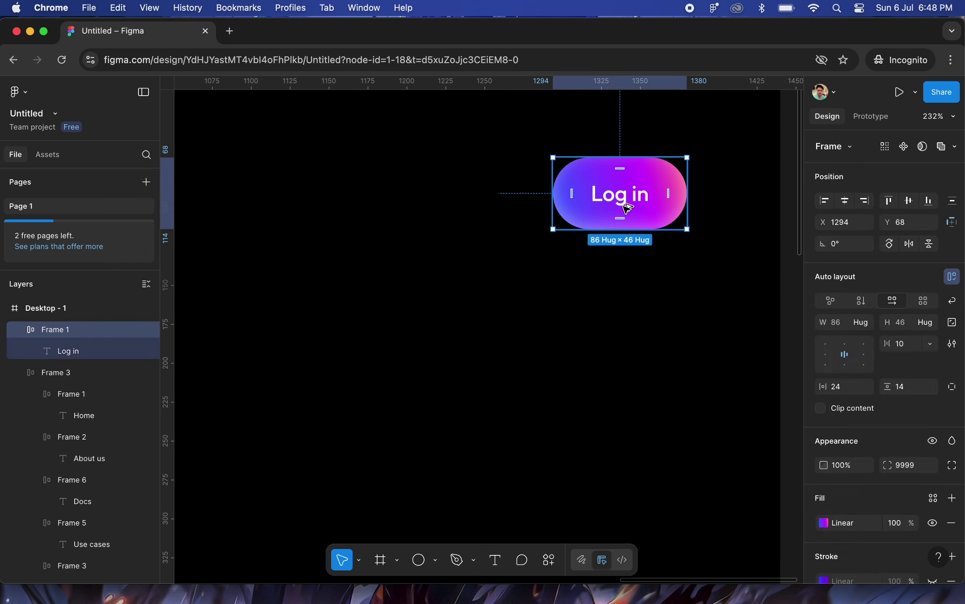
# Duplicate the Log in pill, relabel the copy "Launch console" and place it clear of the original's left side
pyautogui.keyDown('alt'); pyautogui.moveTo(626, 204); pyautogui.dragTo(472, 244); pyautogui.keyUp('alt')
pyautogui.click(465, 267)
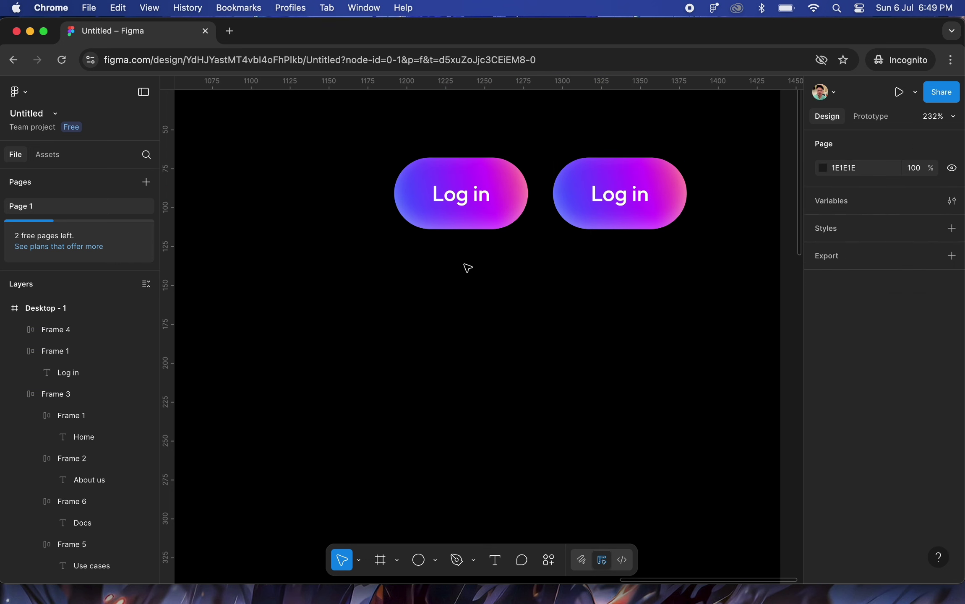
pyautogui.click(464, 199)
pyautogui.doubleClick(463, 198)
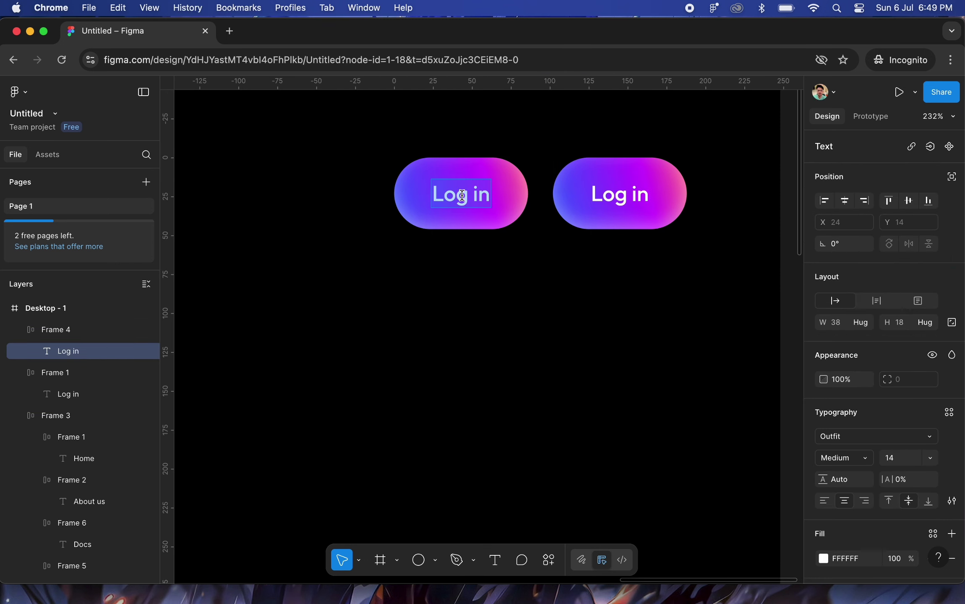
pyautogui.write('Launch C')
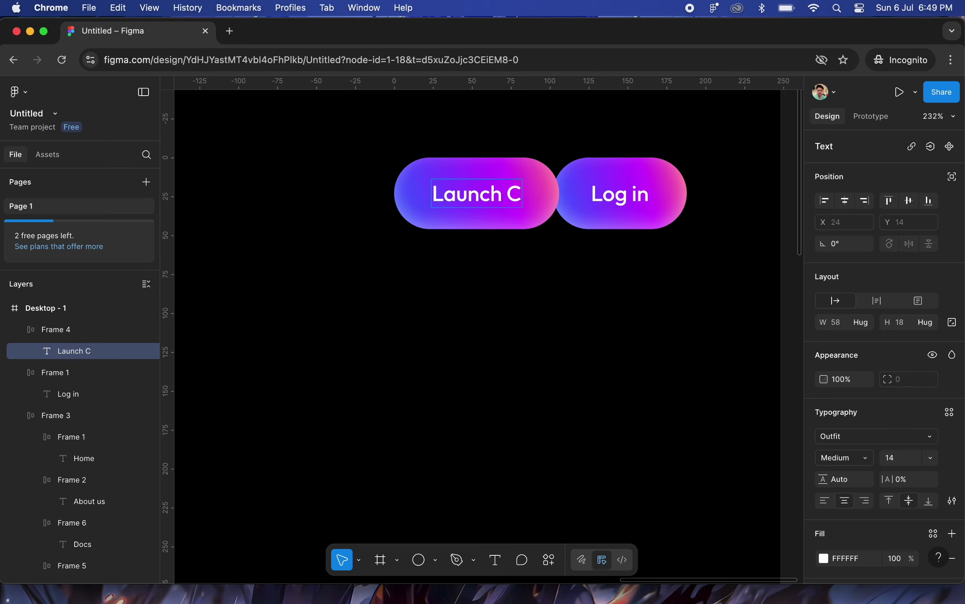
pyautogui.write('onsole')
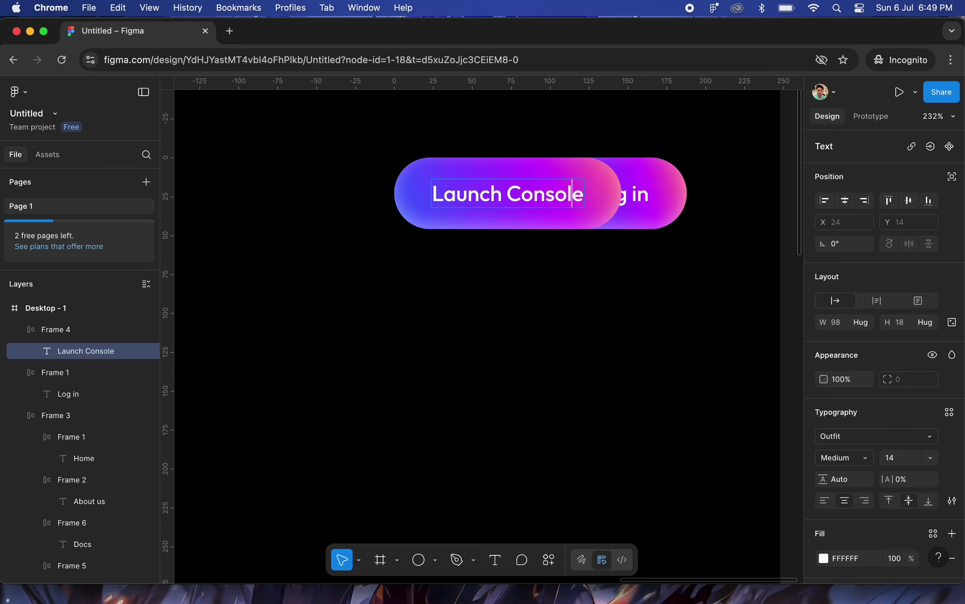
pyautogui.press('BackSpace')
pyautogui.write('c')
pyautogui.click(444, 304)
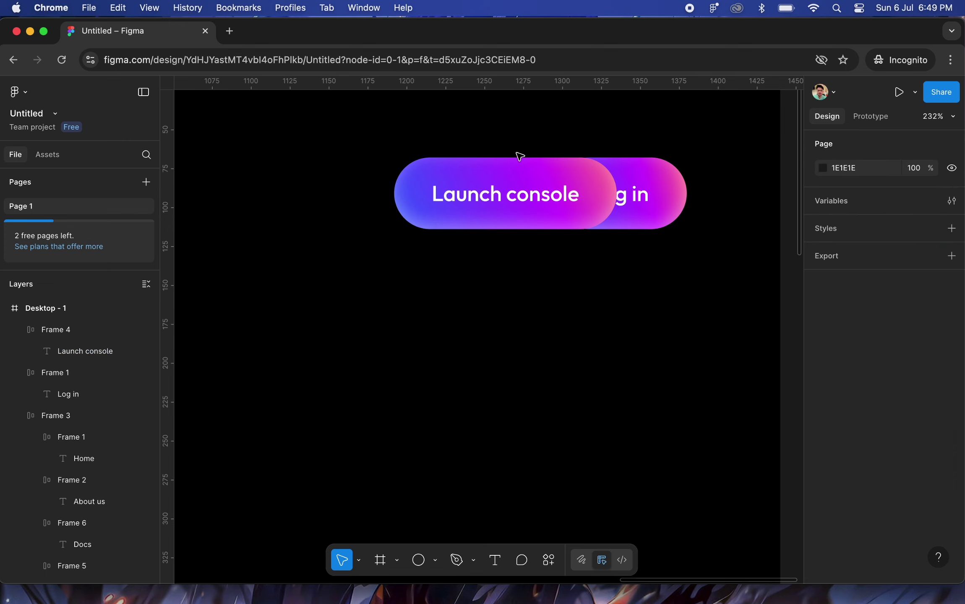
pyautogui.moveTo(520, 182); pyautogui.dragTo(415, 183)
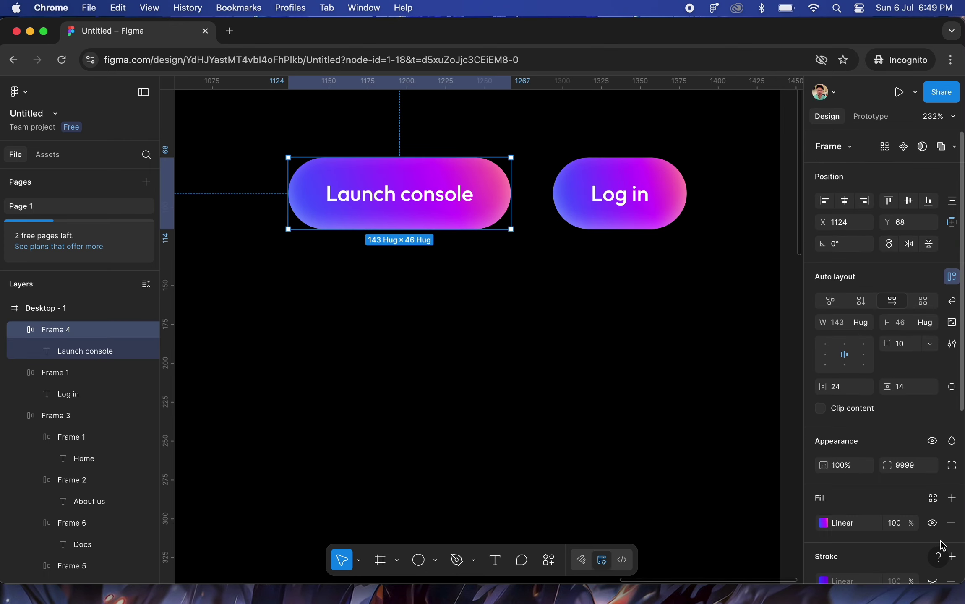
# Hide the Launch console pill's gradient fill and show its linear gradient stroke instead
pyautogui.scroll(-3, 927, 438)
pyautogui.click(932, 461)
pyautogui.click(932, 402)
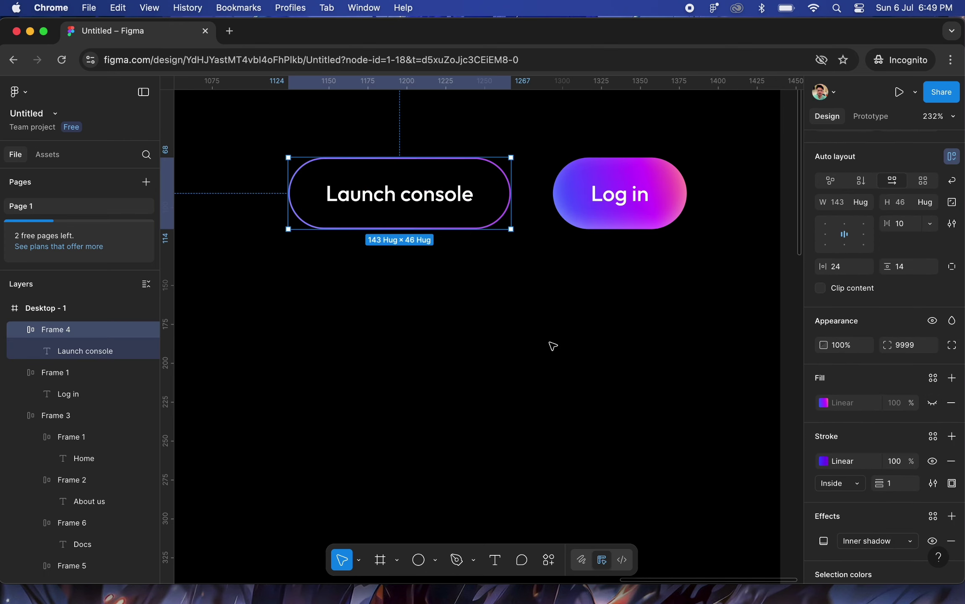
pyautogui.click(552, 345)
pyautogui.scroll(-3, 552, 346)
pyautogui.scroll(2, 462, 268)
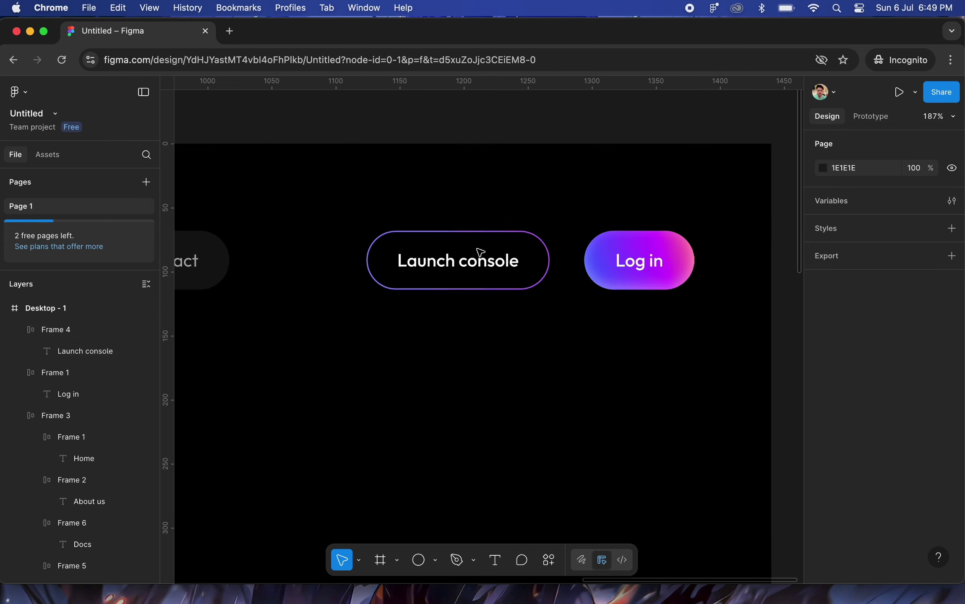
pyautogui.doubleClick(462, 277)
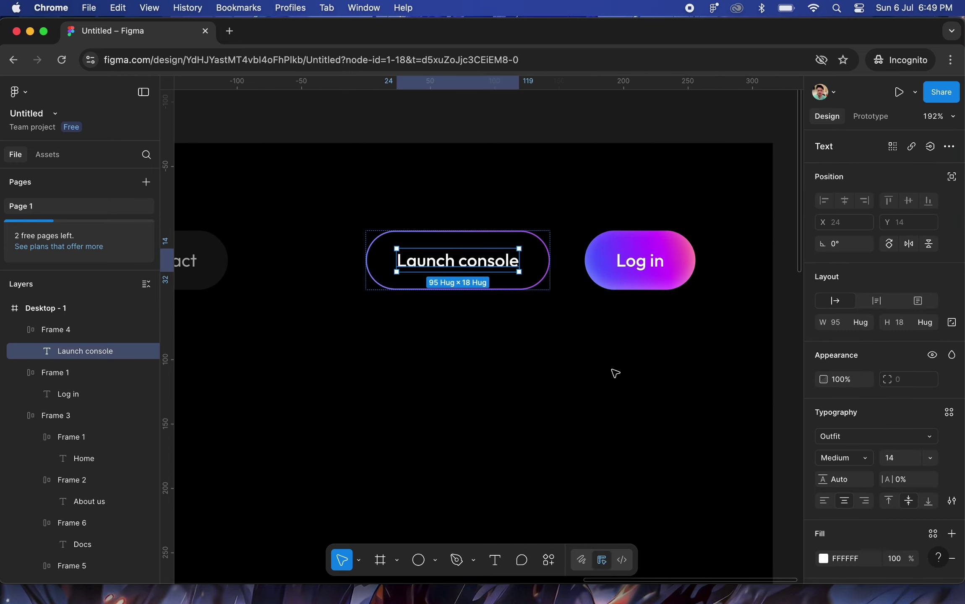
pyautogui.scroll(-3, 827, 483)
pyautogui.click(826, 457)
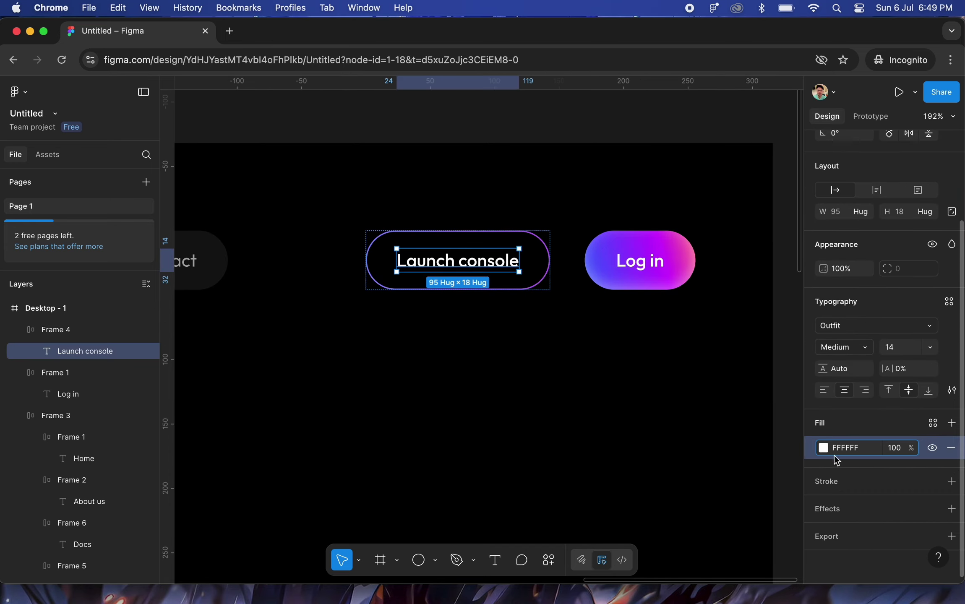
pyautogui.scroll(3, 562, 338)
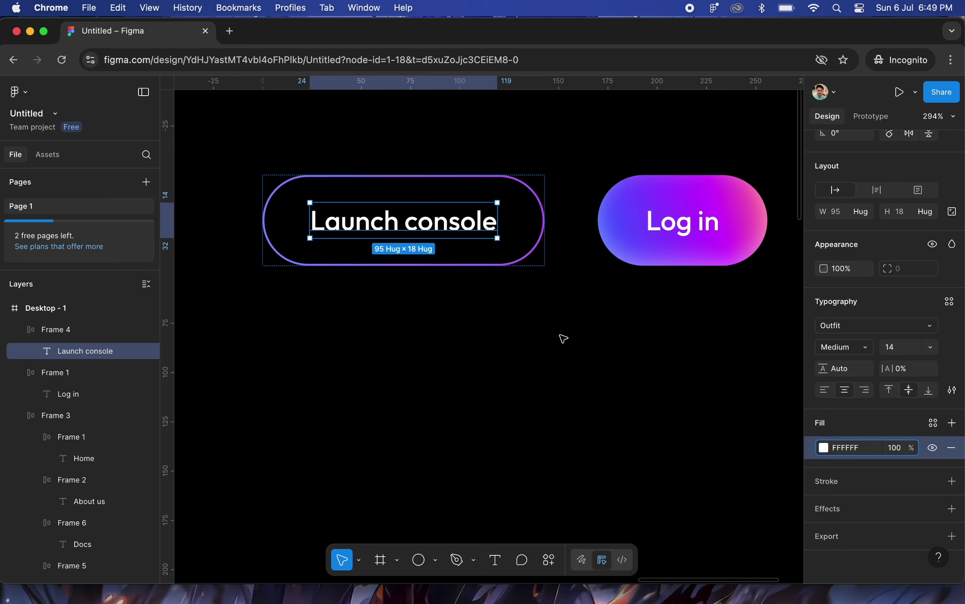
# Save the Log in pill's linear gradient fill as a colour style named "Primary 1"
pyautogui.click(662, 193)
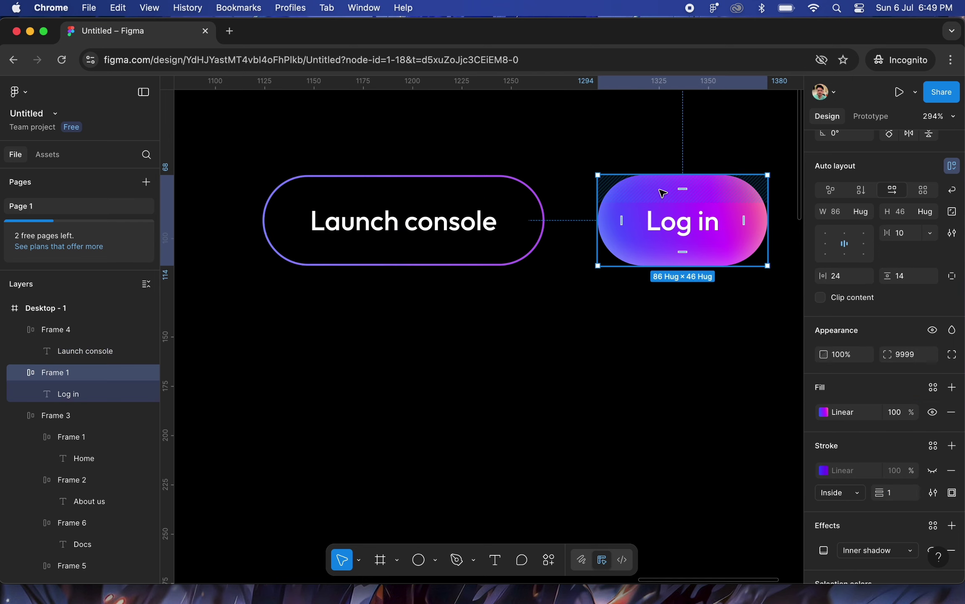
pyautogui.click(824, 413)
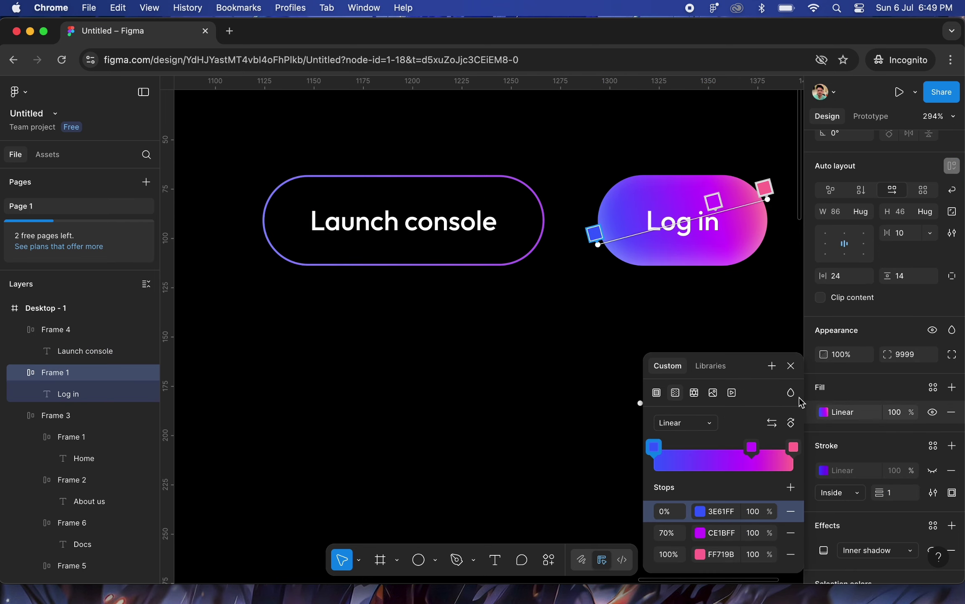
pyautogui.click(772, 366)
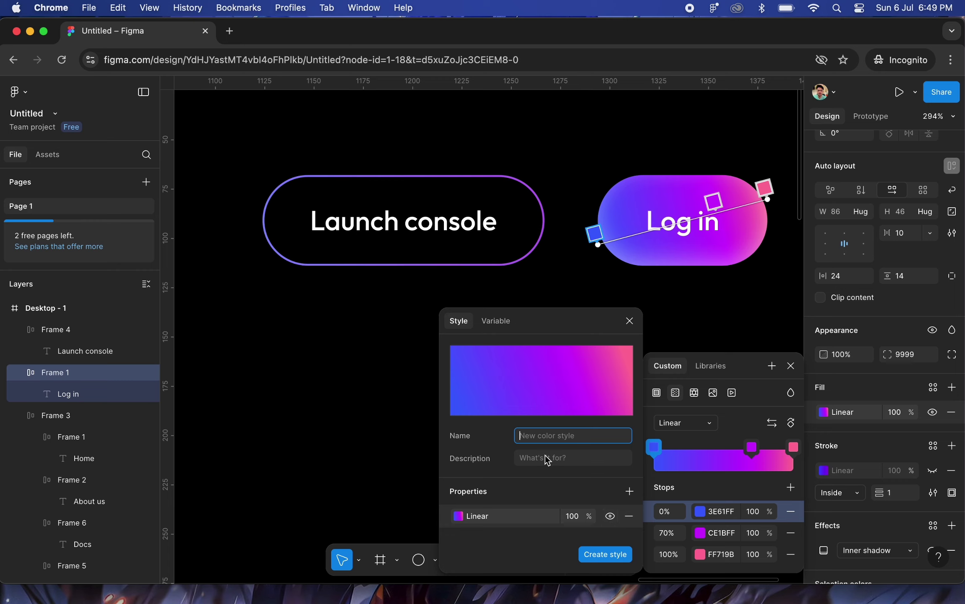
pyautogui.write('Primary 1')
pyautogui.press('super+a')
pyautogui.press('BackSpace')
pyautogui.click(630, 322)
pyautogui.press('Escape')
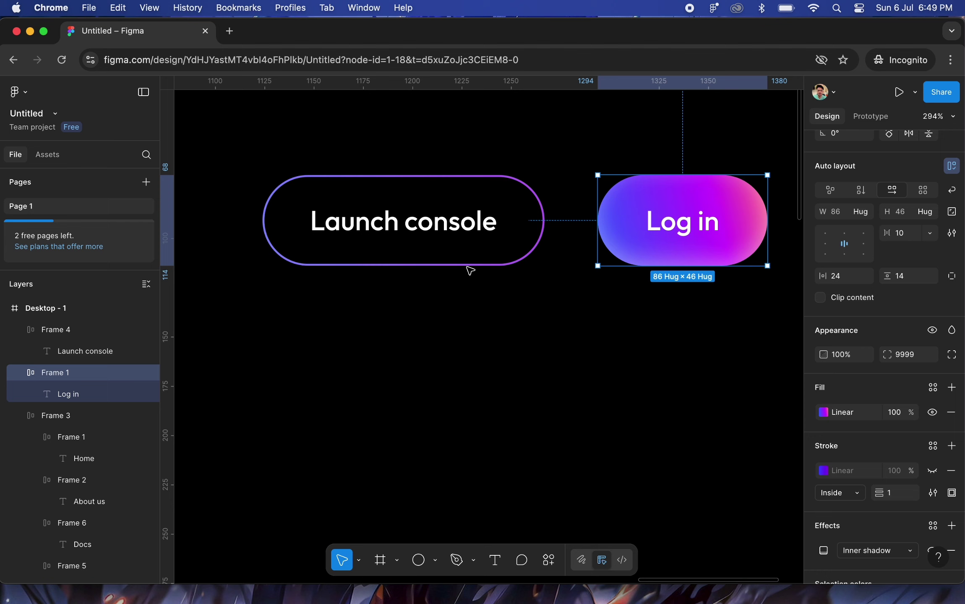
# Apply the Primary 1 colour style to the Launch console text and deselect it
pyautogui.doubleClick(431, 224)
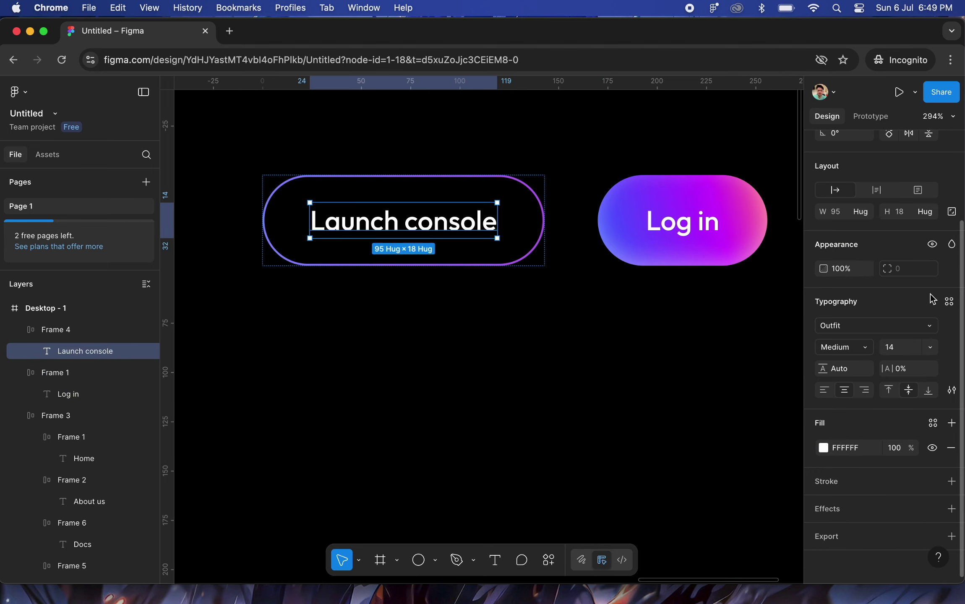
pyautogui.click(933, 423)
pyautogui.click(695, 386)
pyautogui.press('Escape')
pyautogui.press('Escape')
# Combine the Launch console and Log in pills in a horizontal auto layout with a gap of 16
pyautogui.scroll(-5, 461, 389)
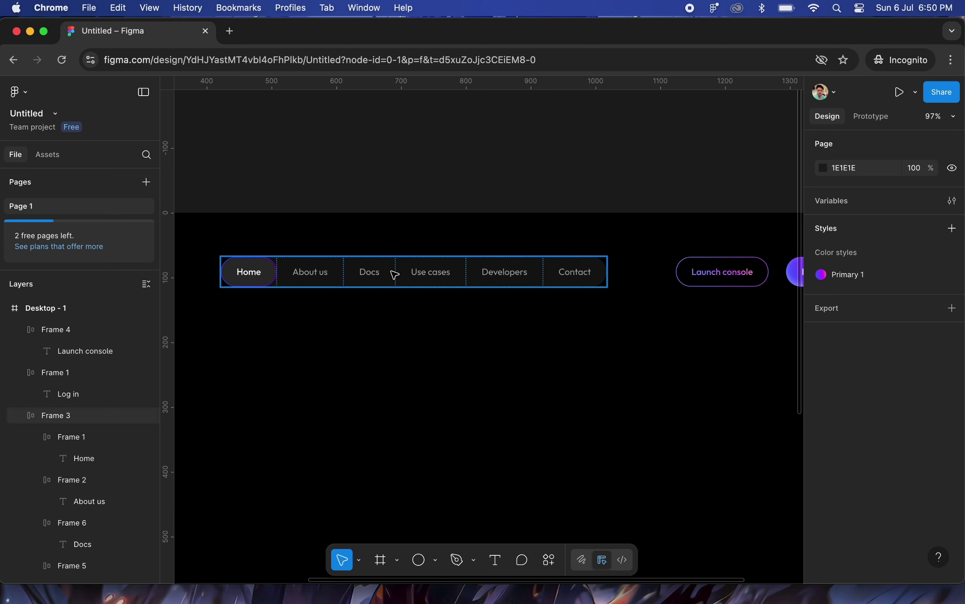
pyautogui.scroll(-3, 455, 423)
pyautogui.click(737, 239)
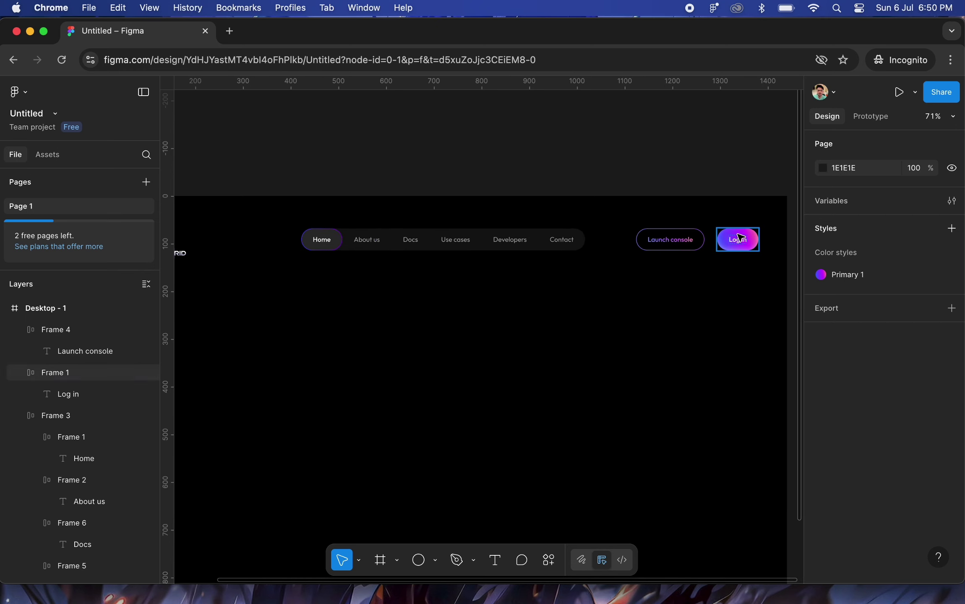
pyautogui.keyDown('shift'); pyautogui.click(670, 239); pyautogui.keyUp('shift')
pyautogui.hotkey('shift', 'a')
pyautogui.click(902, 344)
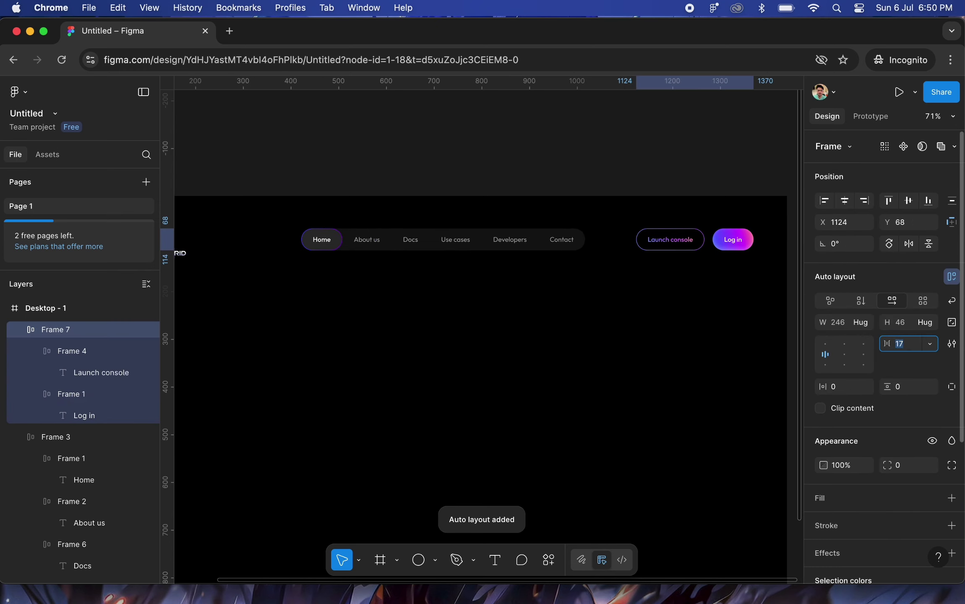
pyautogui.press('Escape')
pyautogui.press('Escape')
# Centre the navigation bar horizontally in the Desktop - 1 frame
pyautogui.scroll(-3, 606, 181)
pyautogui.hscroll(-2, 541, 163)
pyautogui.click(542, 163)
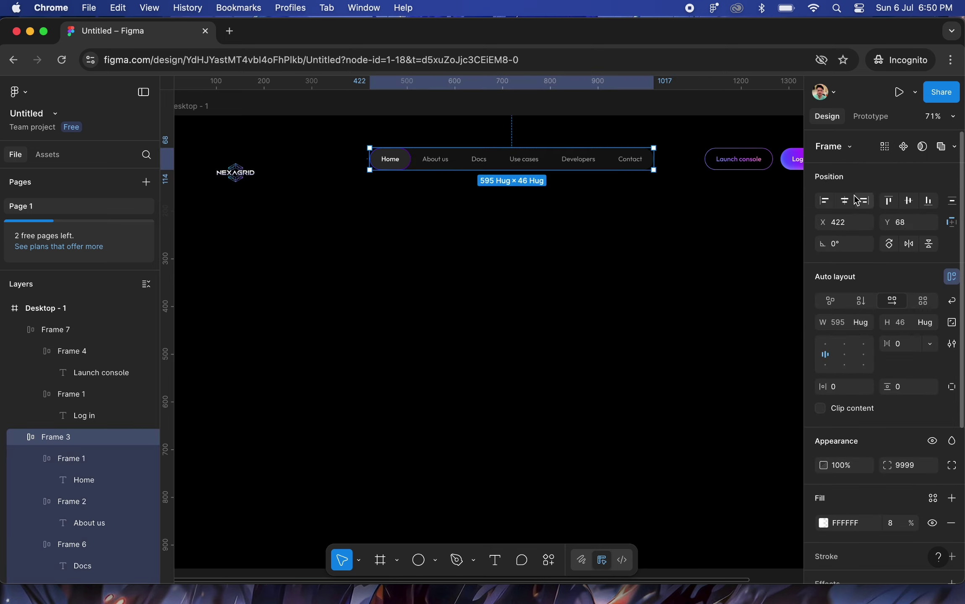
pyautogui.scroll(-3, 608, 224)
# Show the layout guides and move the button group to X 1095, flush with the last column's right edge
pyautogui.hotkey('shift', 'g')
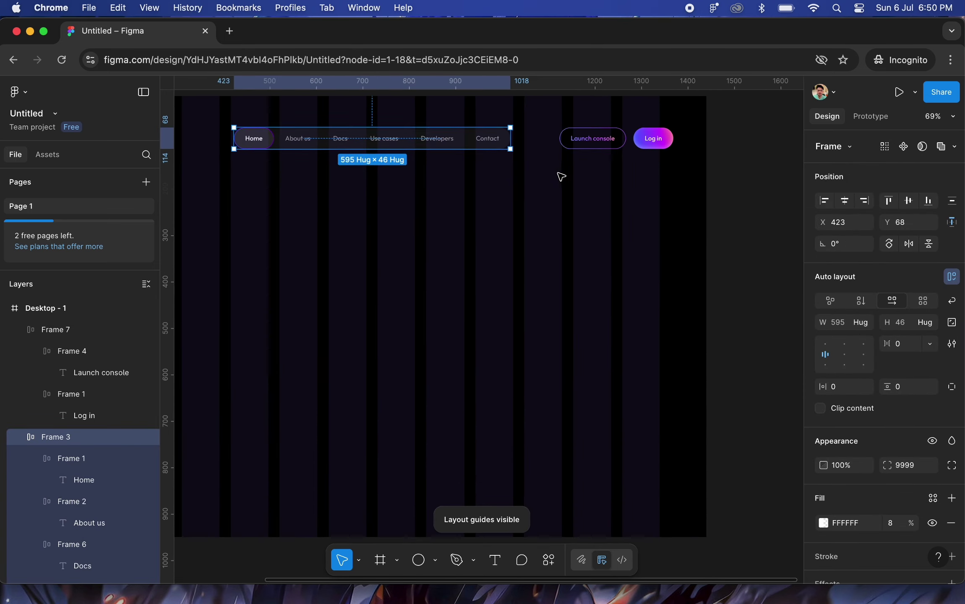
pyautogui.scroll(5, 589, 184)
pyautogui.press('Escape')
pyautogui.click(581, 209)
pyautogui.moveTo(581, 208); pyautogui.dragTo(594, 208)
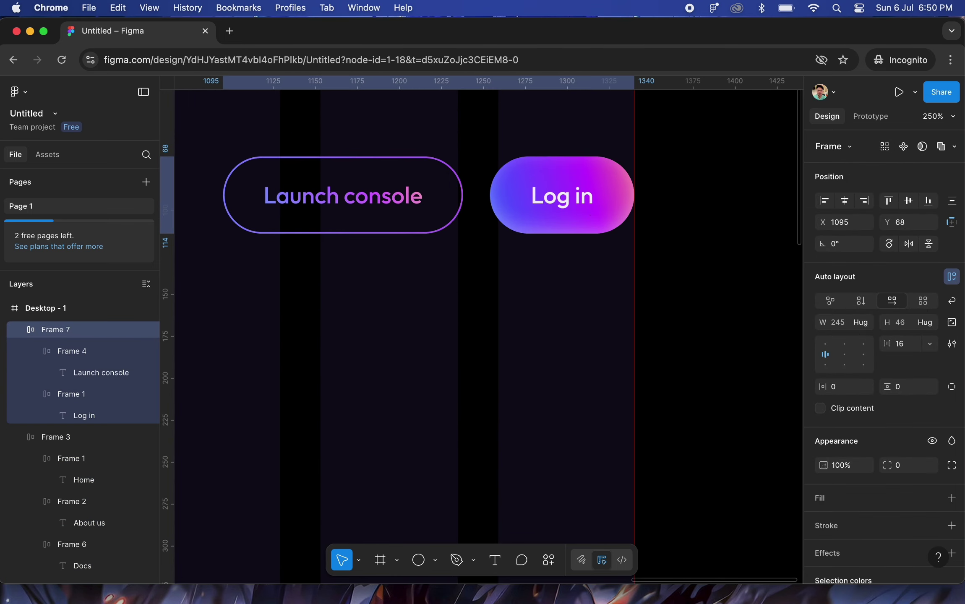
# Move the Nexagrid logo to the first column's left edge at X 100, Y 71, and hide the layout guides
pyautogui.scroll(1, 680, 131)
pyautogui.scroll(-3, 651, 147)
pyautogui.hscroll(-10, 407, 323)
pyautogui.hscroll(10, 408, 321)
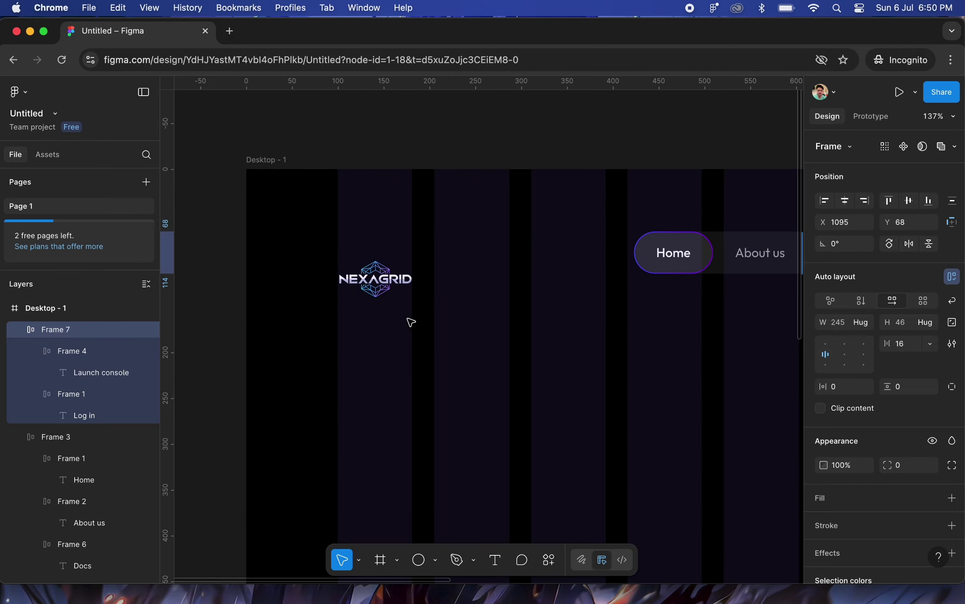
pyautogui.click(672, 265)
pyautogui.click(390, 283)
pyautogui.moveTo(390, 283); pyautogui.dragTo(393, 254)
pyautogui.scroll(3, 517, 280)
pyautogui.scroll(-5, 638, 253)
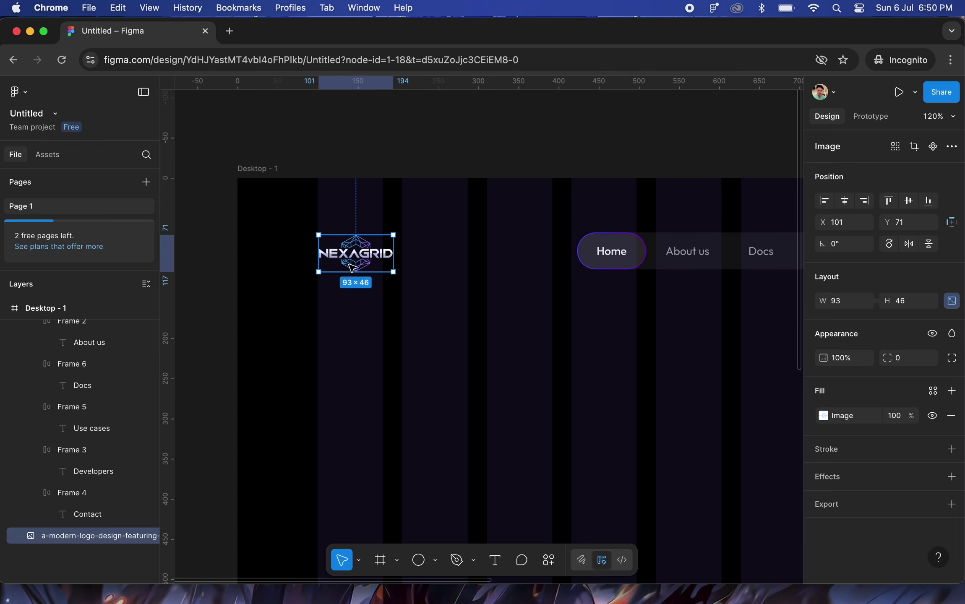
pyautogui.scroll(5, 352, 267)
pyautogui.moveTo(477, 280); pyautogui.dragTo(469, 277)
pyautogui.scroll(-4, 469, 277)
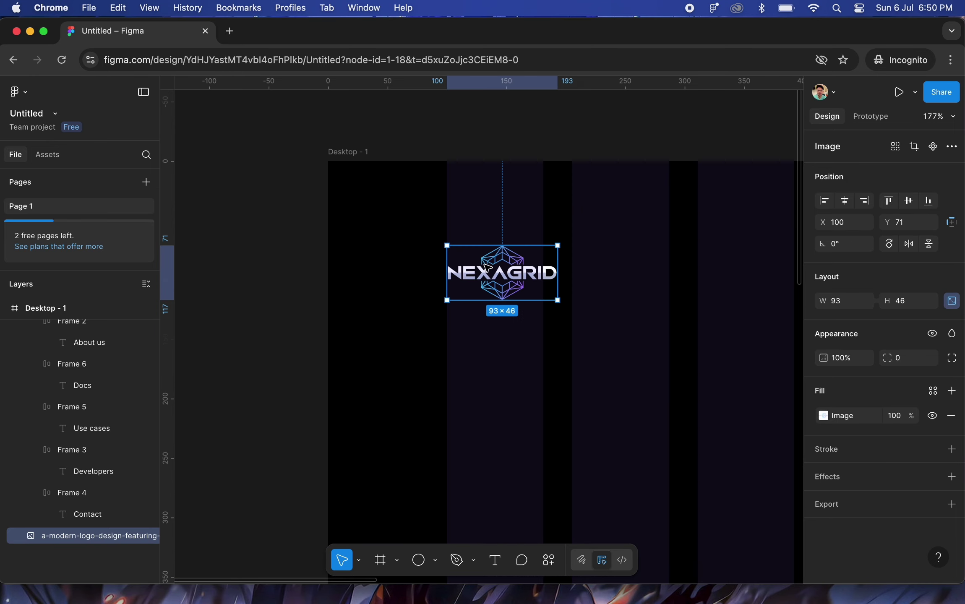
pyautogui.scroll(-10, 545, 315)
pyautogui.hotkey('ctrl', 'g')
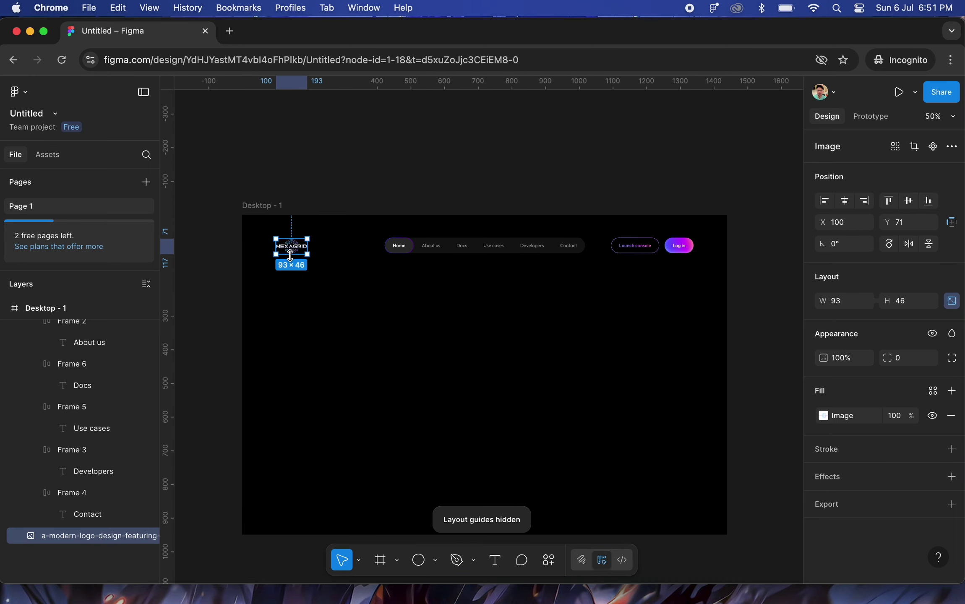
# Align the logo, navigation bar and button group on their vertical centres
pyautogui.keyDown('shift'); pyautogui.click(392, 252); pyautogui.keyUp('shift')
pyautogui.scroll(5, 285, 293)
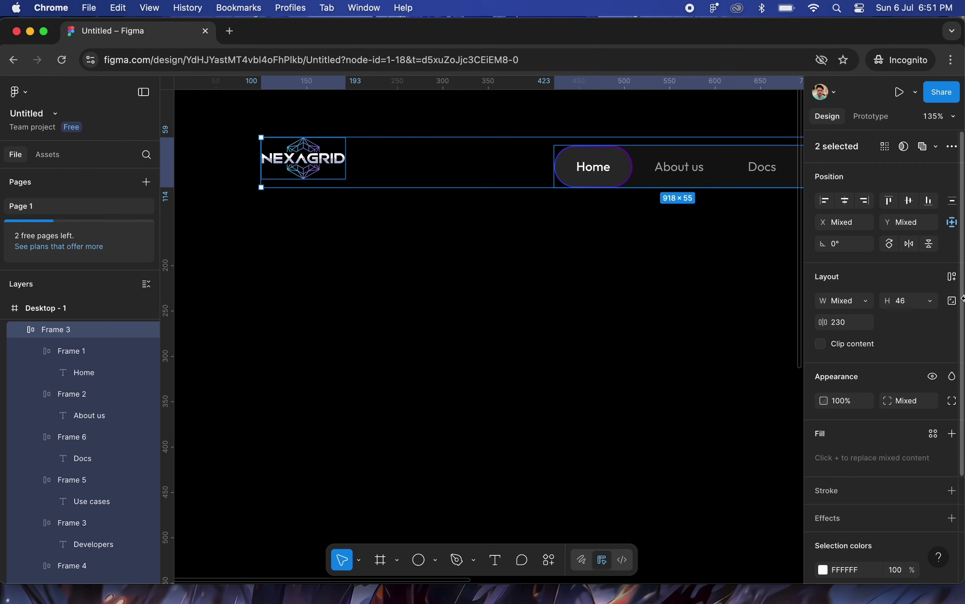
pyautogui.scroll(-5, 565, 254)
pyautogui.keyDown('shift'); pyautogui.click(684, 195); pyautogui.keyUp('shift')
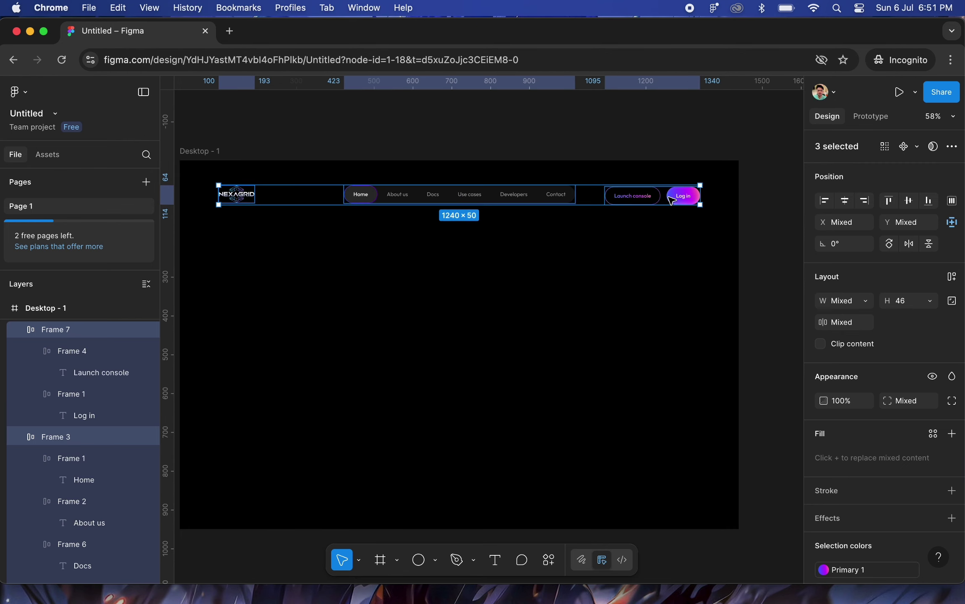
pyautogui.click(908, 201)
pyautogui.click(542, 240)
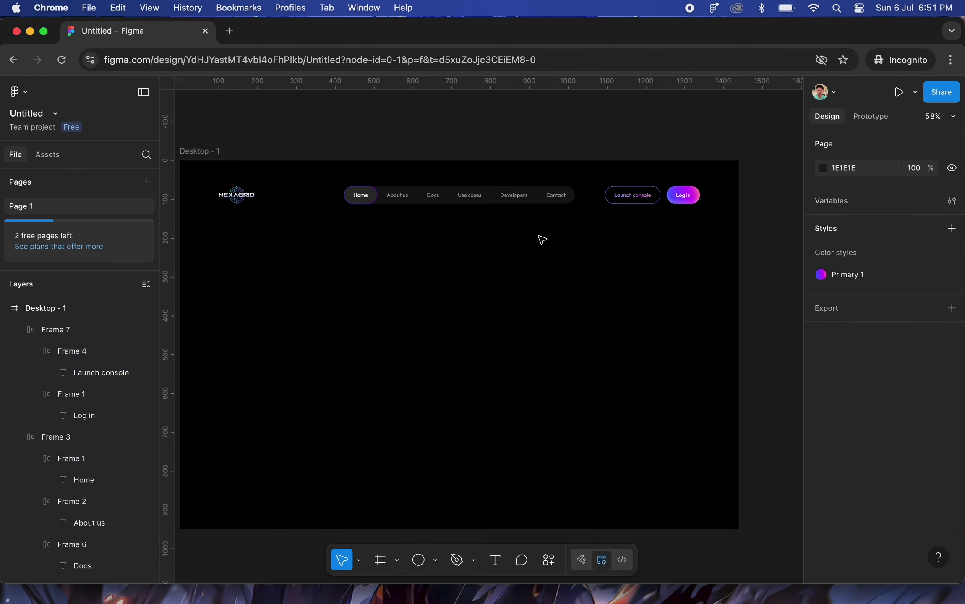
# Select the logo, navigation bar and button group and check their edges against the layout guide columns
pyautogui.click(429, 196)
pyautogui.keyDown('shift'); pyautogui.click(234, 198); pyautogui.keyUp('shift')
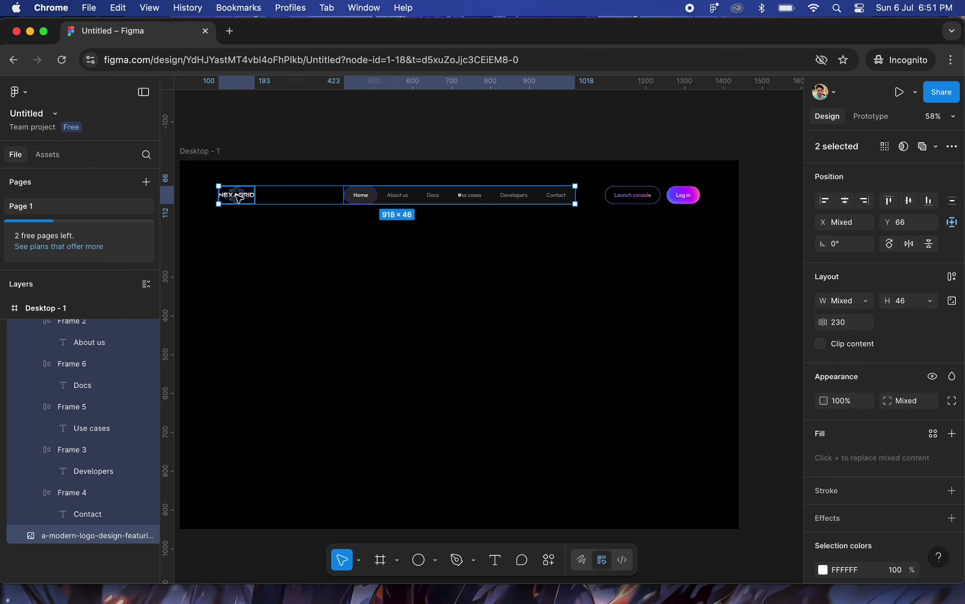
pyautogui.keyDown('shift'); pyautogui.click(670, 205); pyautogui.keyUp('shift')
pyautogui.hotkey('ctrl', 'g')
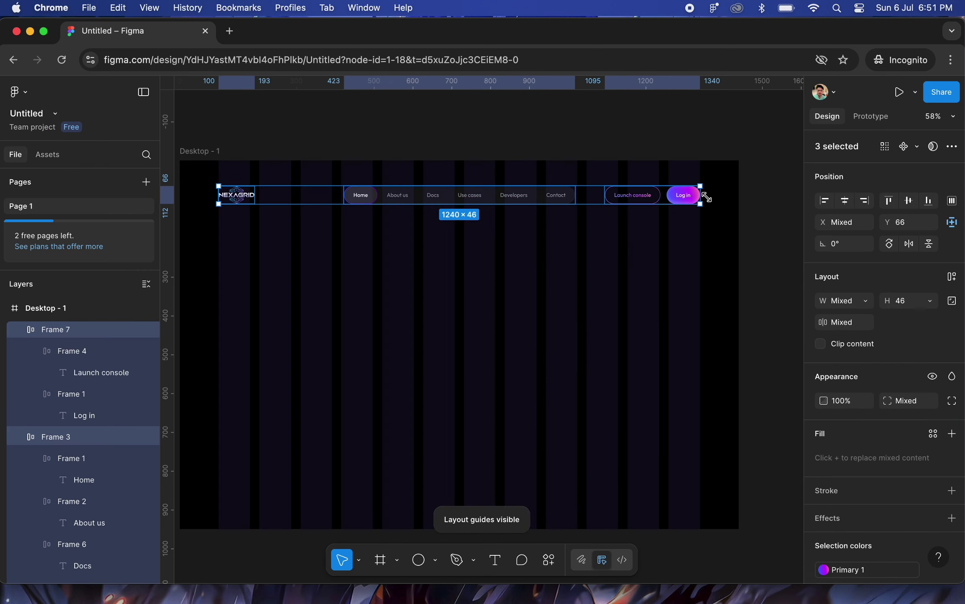
pyautogui.scroll(10, 711, 197)
pyautogui.scroll(-10, 715, 197)
pyautogui.scroll(5, 483, 255)
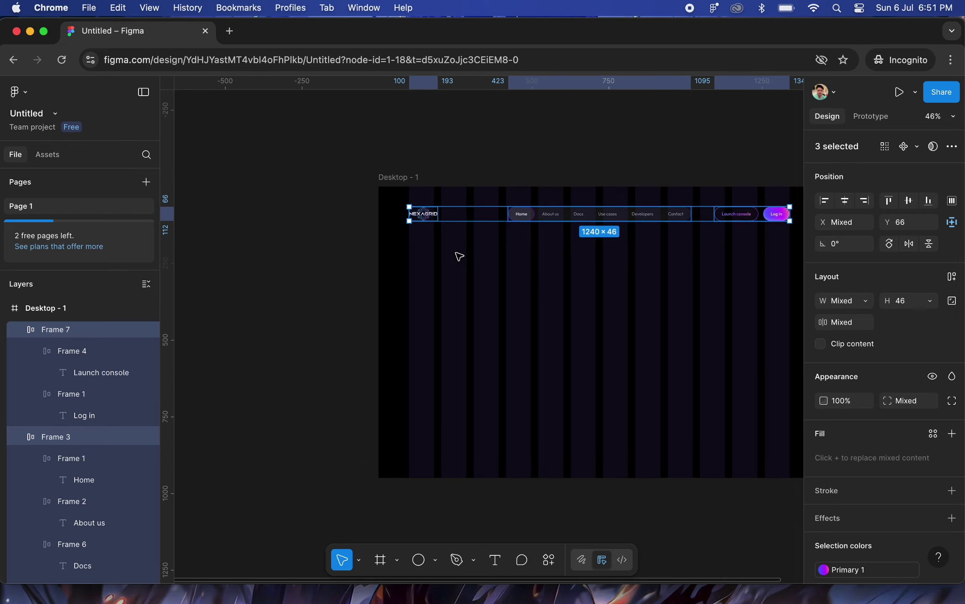
pyautogui.scroll(3, 504, 254)
pyautogui.scroll(-8, 502, 251)
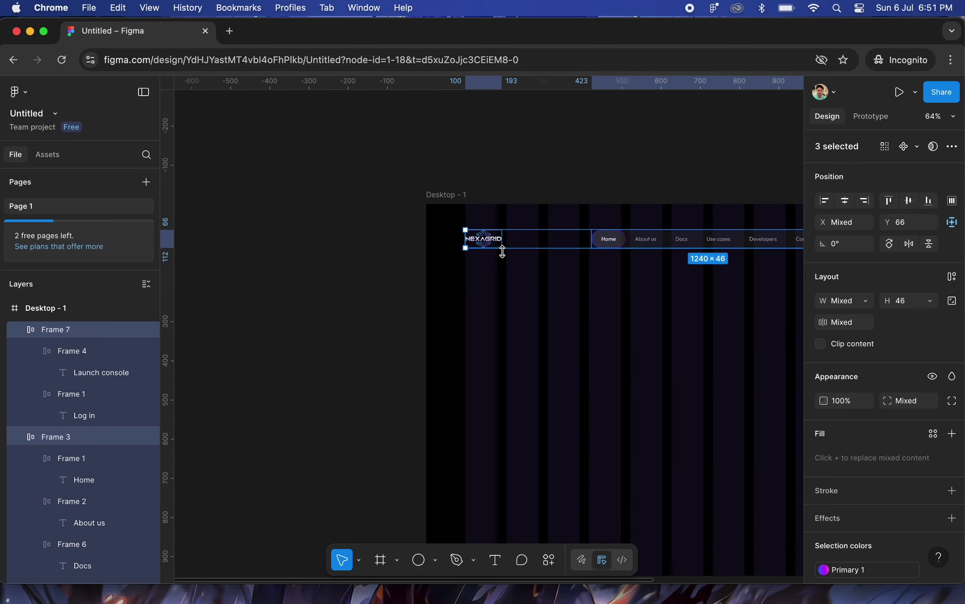
pyautogui.scroll(3, 583, 319)
# Hide the layout guides and wrap the three selected header elements in one auto layout frame
pyautogui.hotkey('ctrl', 'g')
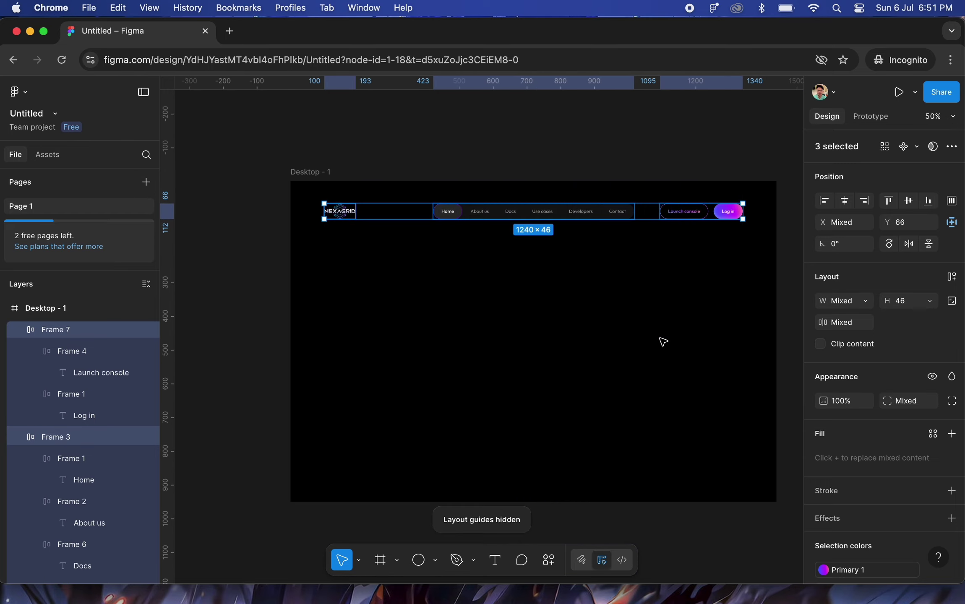
pyautogui.click(952, 276)
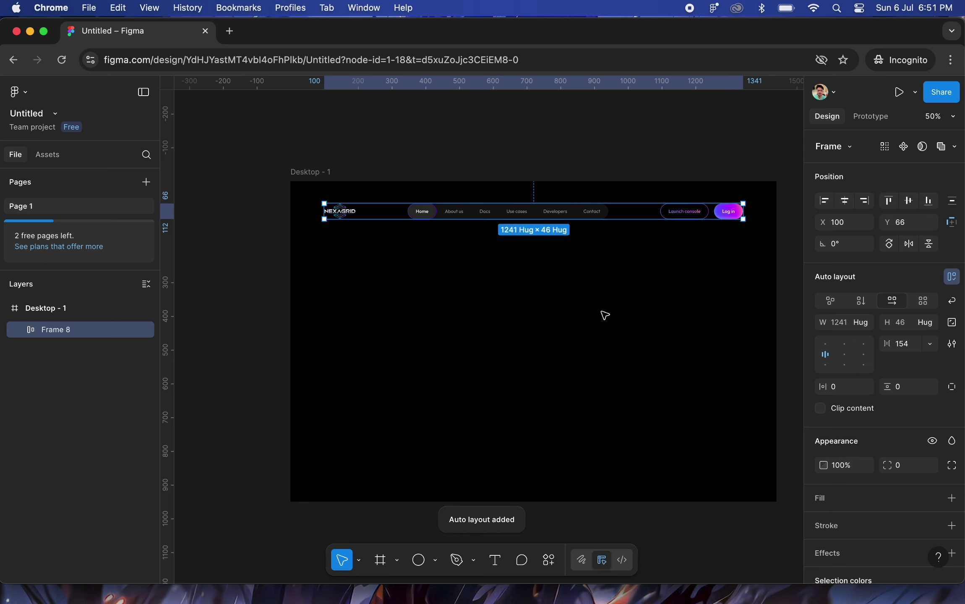
# Set the header frame's horizontal auto layout gap to Auto so its items spread across the full width
pyautogui.click(567, 349)
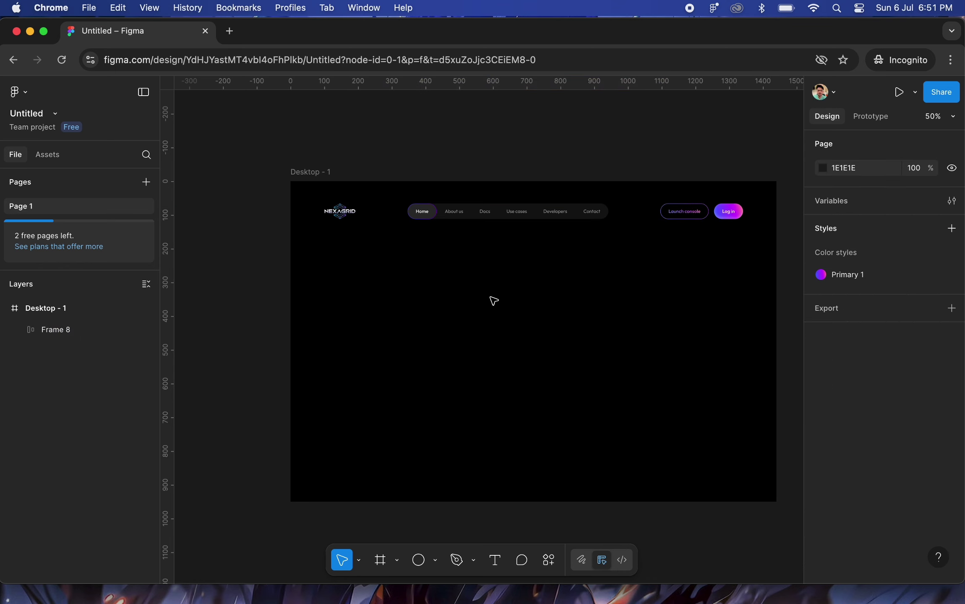
pyautogui.keyDown('ctrl'); pyautogui.scroll(3, 494, 301); pyautogui.keyUp('ctrl')
pyautogui.hscroll(2, 489, 300)
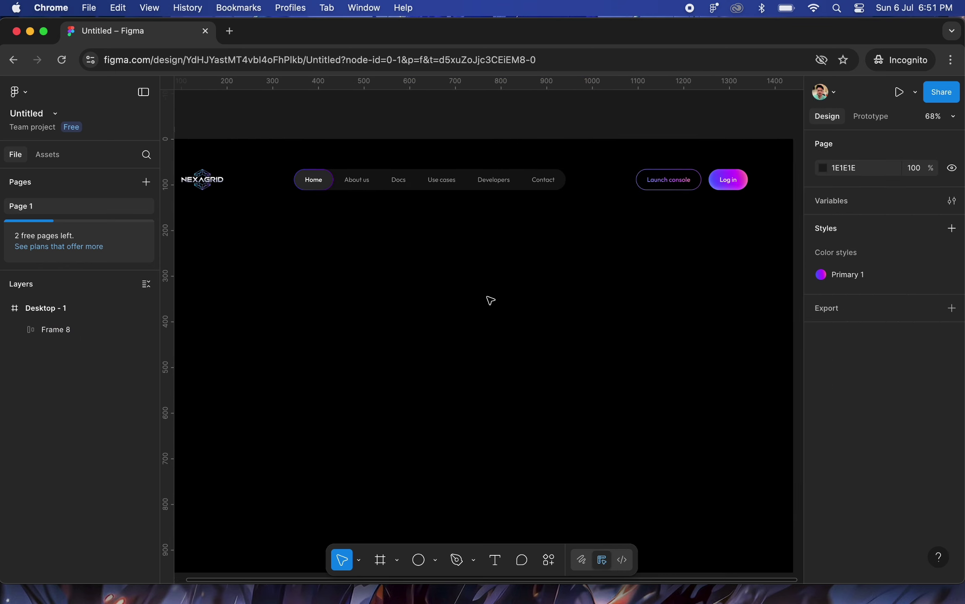
pyautogui.click(459, 178)
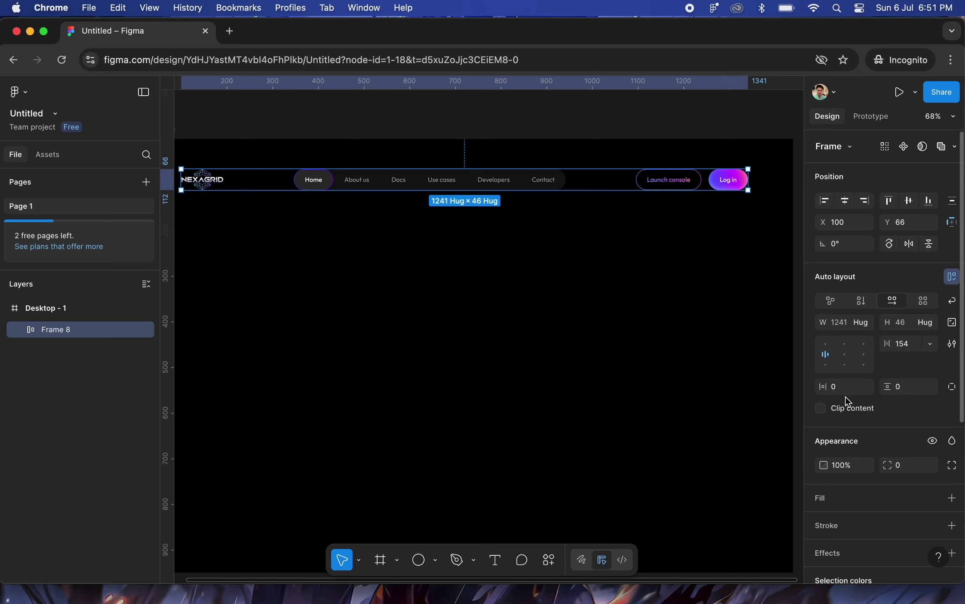
pyautogui.doubleClick(834, 360)
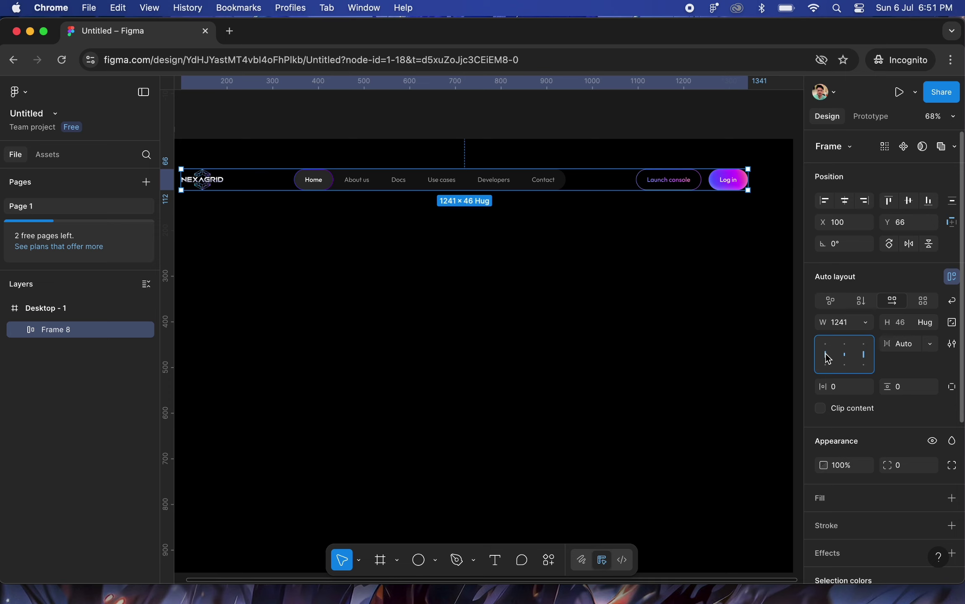
pyautogui.click(537, 322)
pyautogui.click(398, 180)
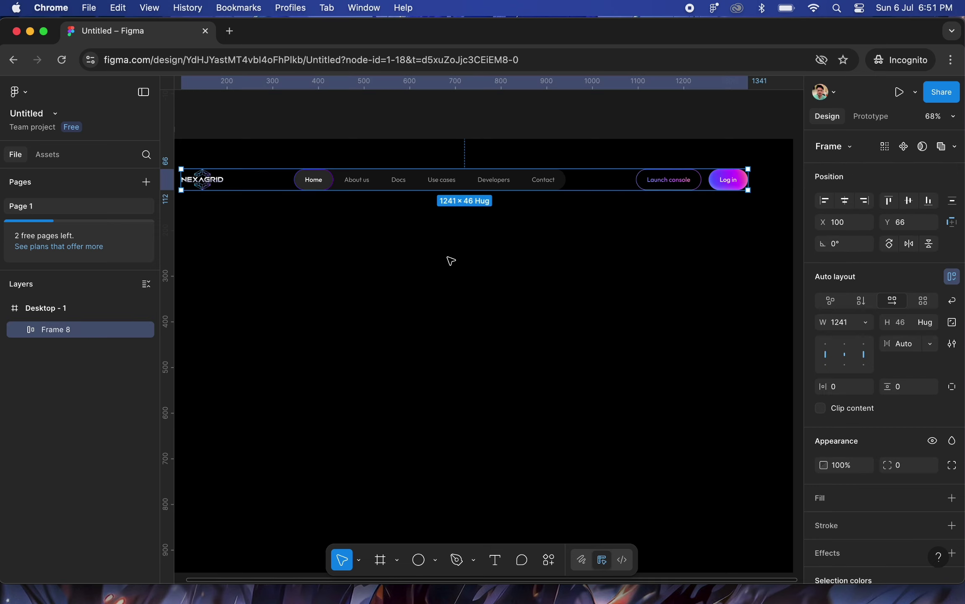
# Move the header frame up to Y 30, closer to the upper edge of the desktop frame
pyautogui.scroll(5, 363, 156)
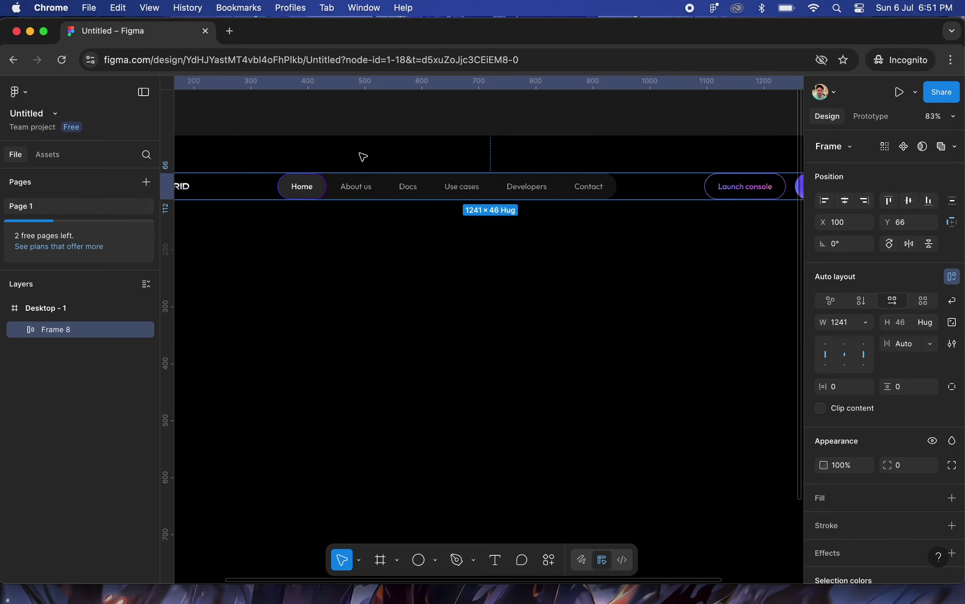
pyautogui.moveTo(432, 209); pyautogui.dragTo(439, 147)
pyautogui.scroll(3, 498, 350)
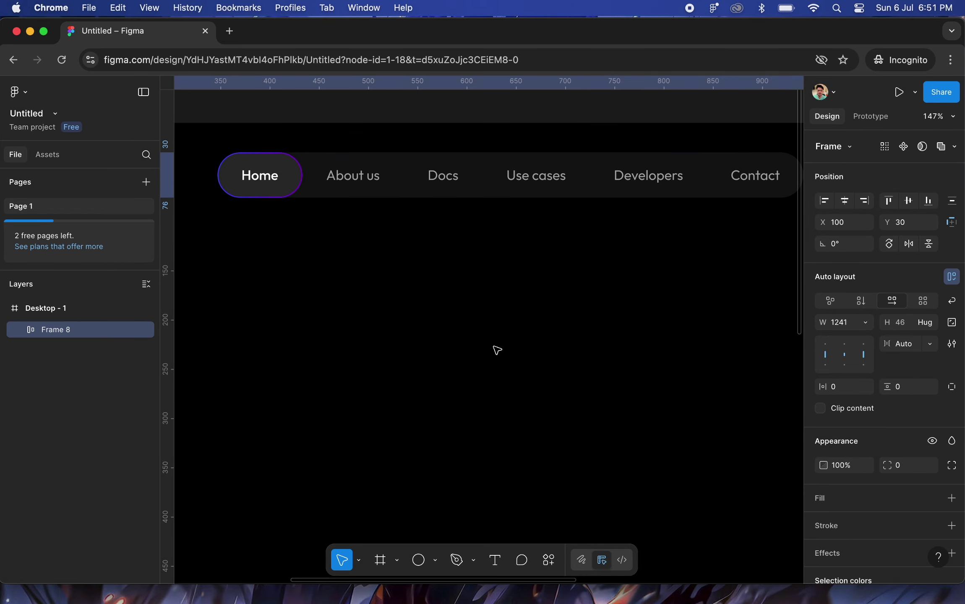
pyautogui.click(500, 352)
# Draw a wide ellipse of about 761 × 166 across the middle of the desktop frame
pyautogui.scroll(-5, 502, 353)
pyautogui.scroll(-2, 502, 353)
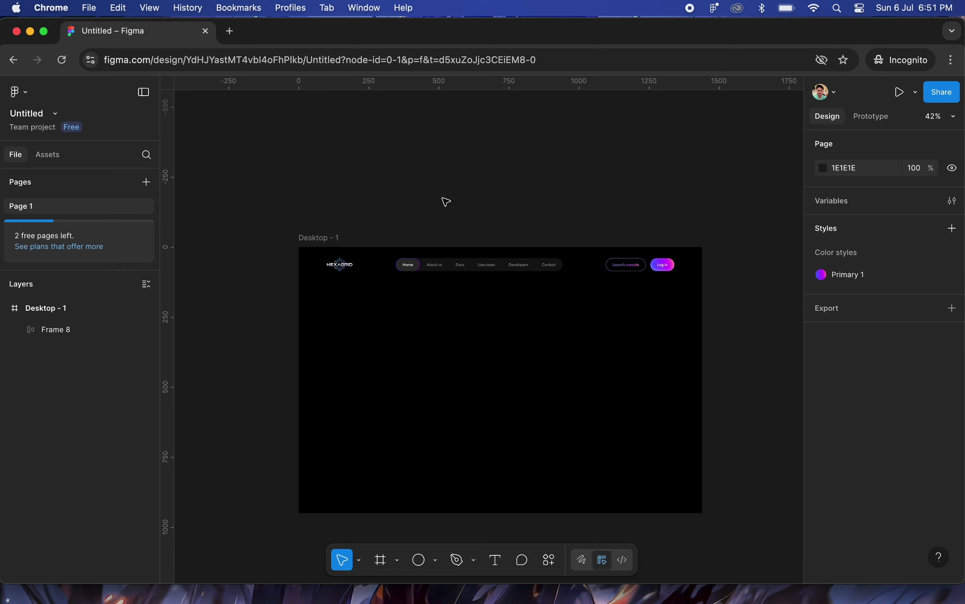
pyautogui.scroll(-2, 502, 387)
pyautogui.press('o')
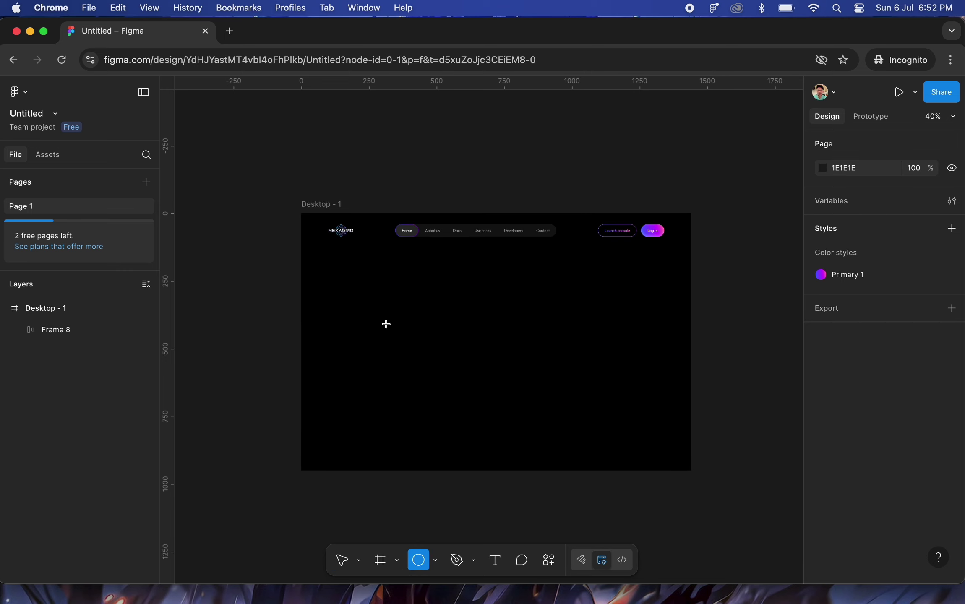
pyautogui.moveTo(379, 330); pyautogui.dragTo(583, 374)
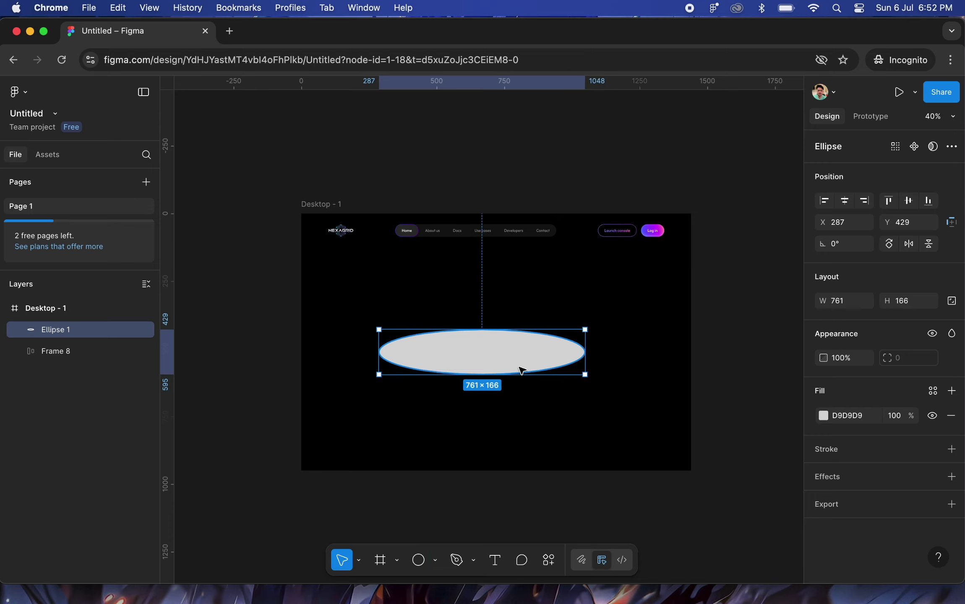
# Change the ellipse's solid fill to a linear gradient
pyautogui.scroll(2, 518, 370)
pyautogui.scroll(3, 518, 370)
pyautogui.scroll(-3, 518, 370)
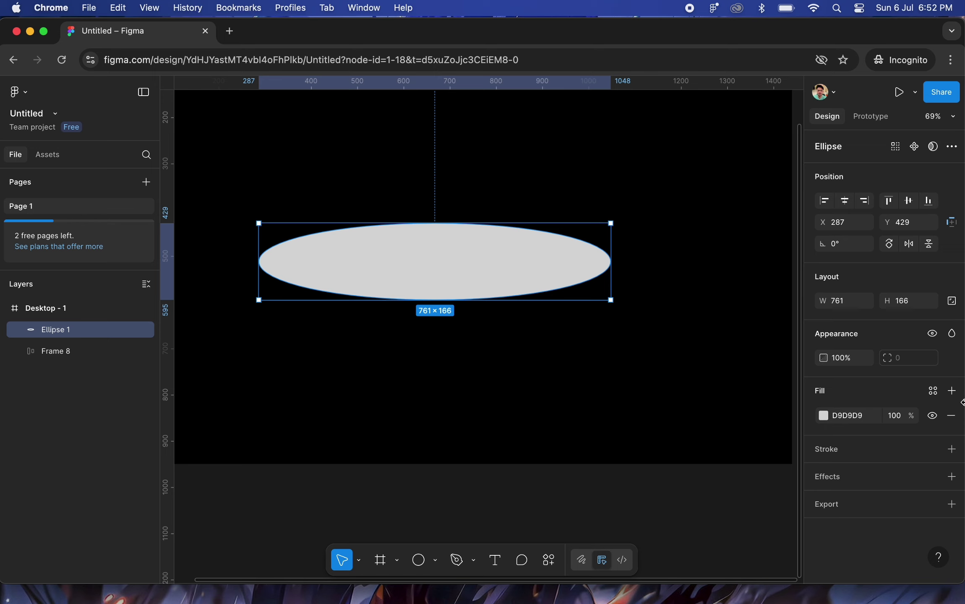
pyautogui.click(824, 415)
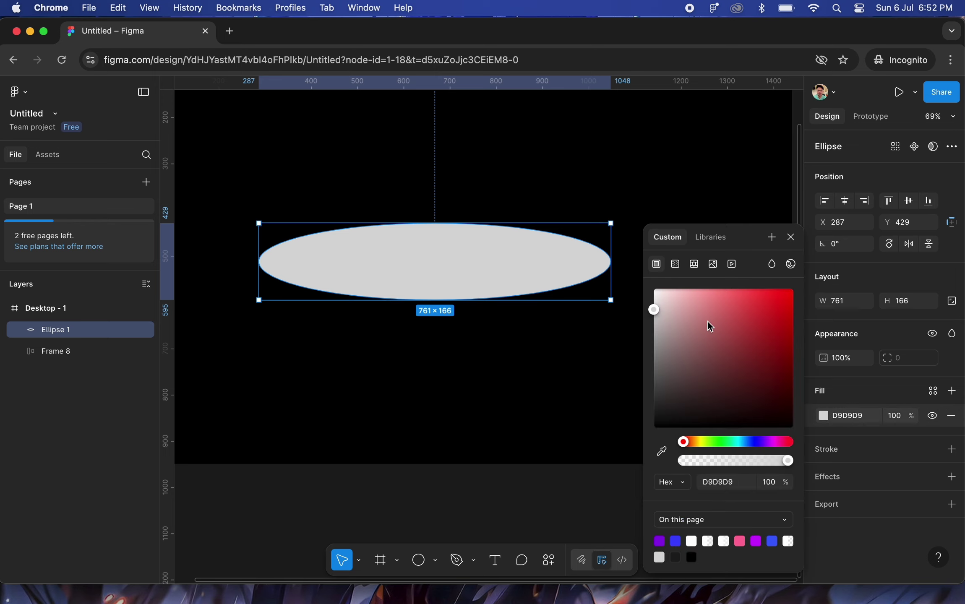
pyautogui.click(675, 268)
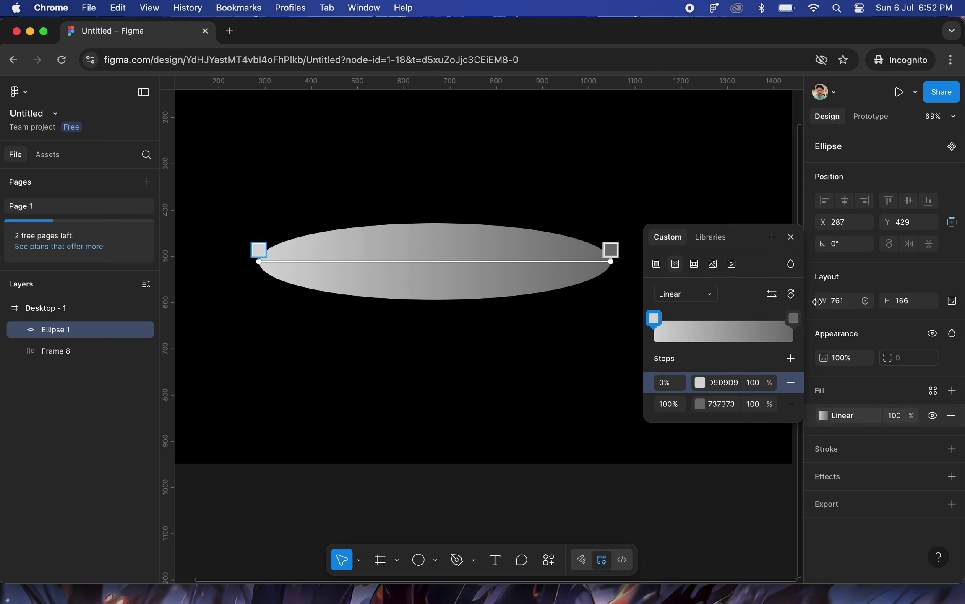
pyautogui.click(791, 237)
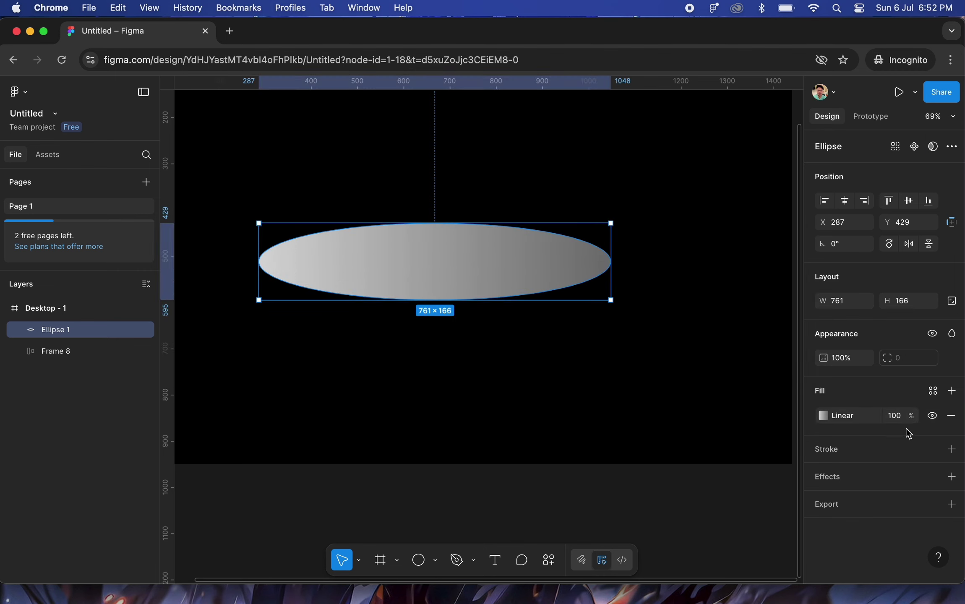
# Apply the Primary 1 color style to the ellipse's fill
pyautogui.click(933, 391)
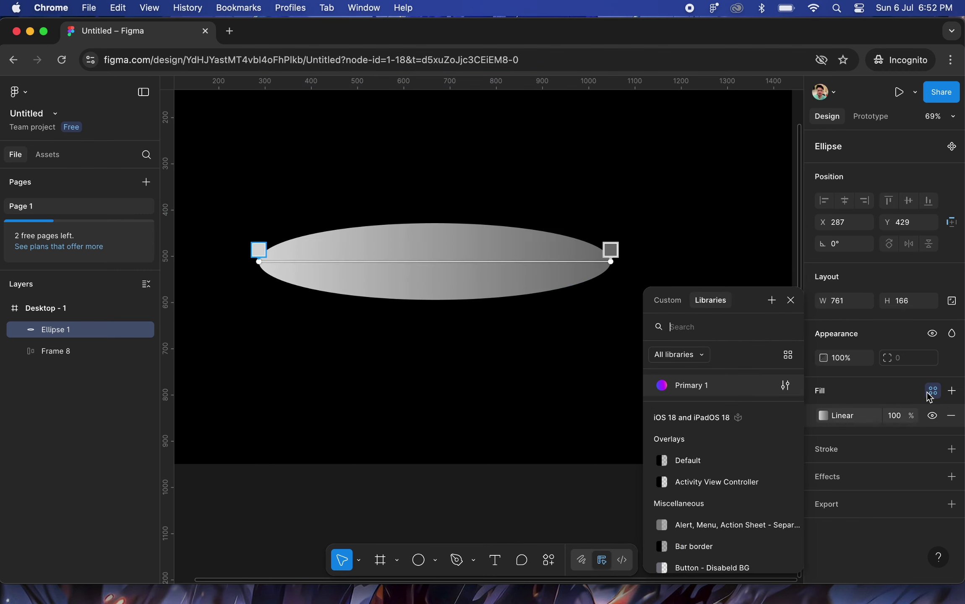
pyautogui.click(684, 384)
pyautogui.click(470, 341)
pyautogui.click(491, 237)
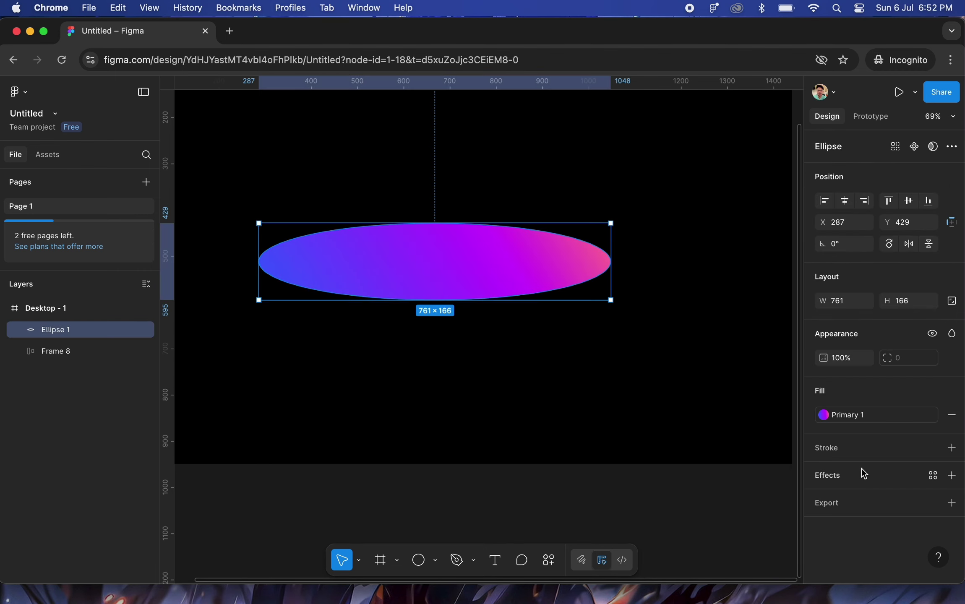
# Add a uniform layer blur of 400 to the gradient ellipse
pyautogui.click(952, 476)
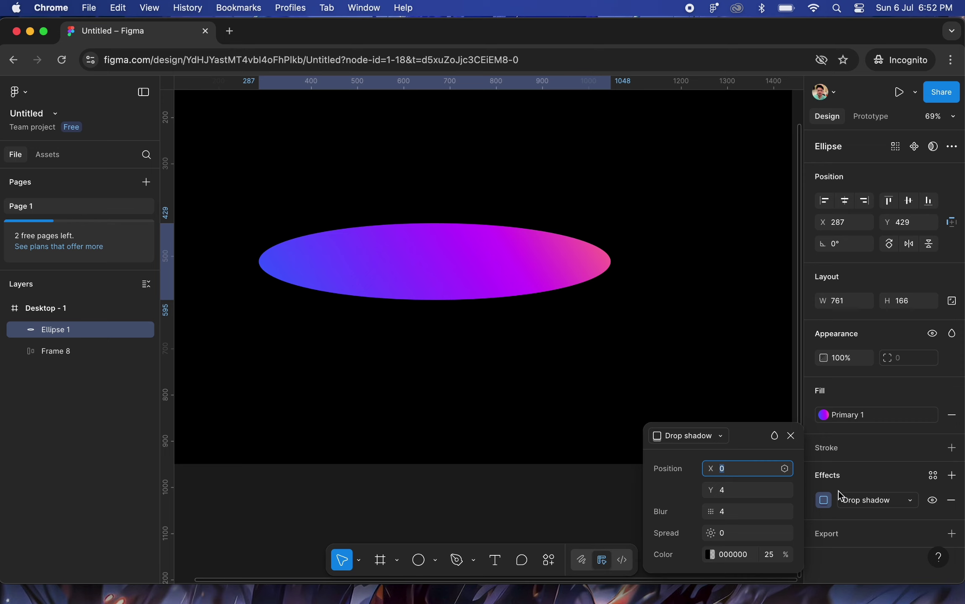
pyautogui.click(855, 500)
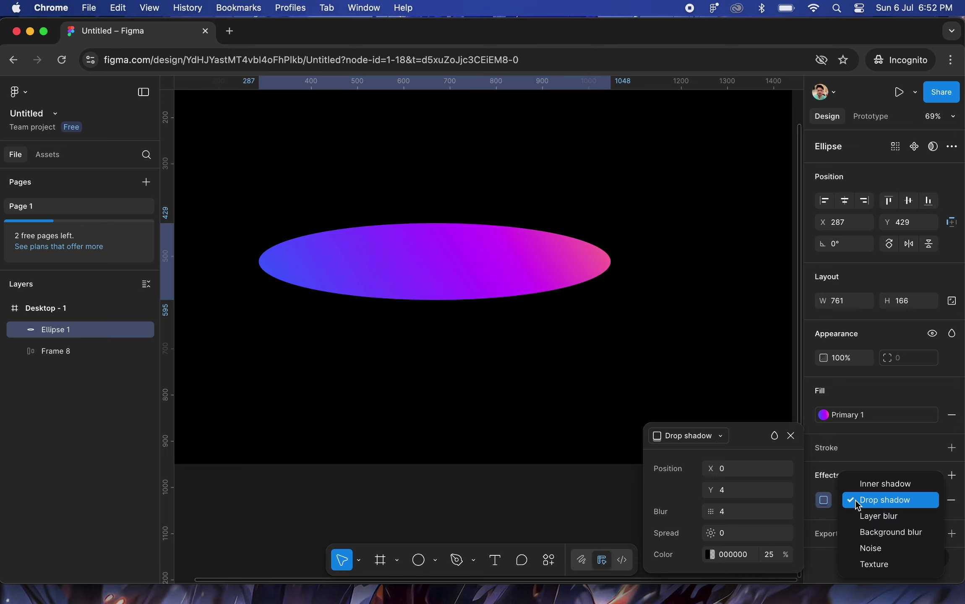
pyautogui.click(879, 520)
pyautogui.write('400')
pyautogui.press('Return')
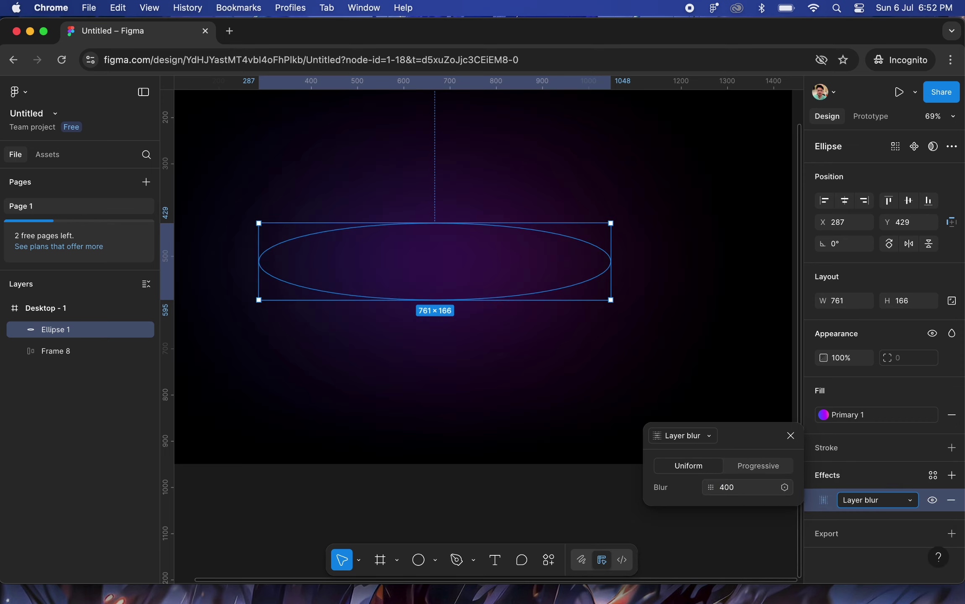
# Increase the ellipse's layer blur to 450
pyautogui.scroll(-5, 459, 312)
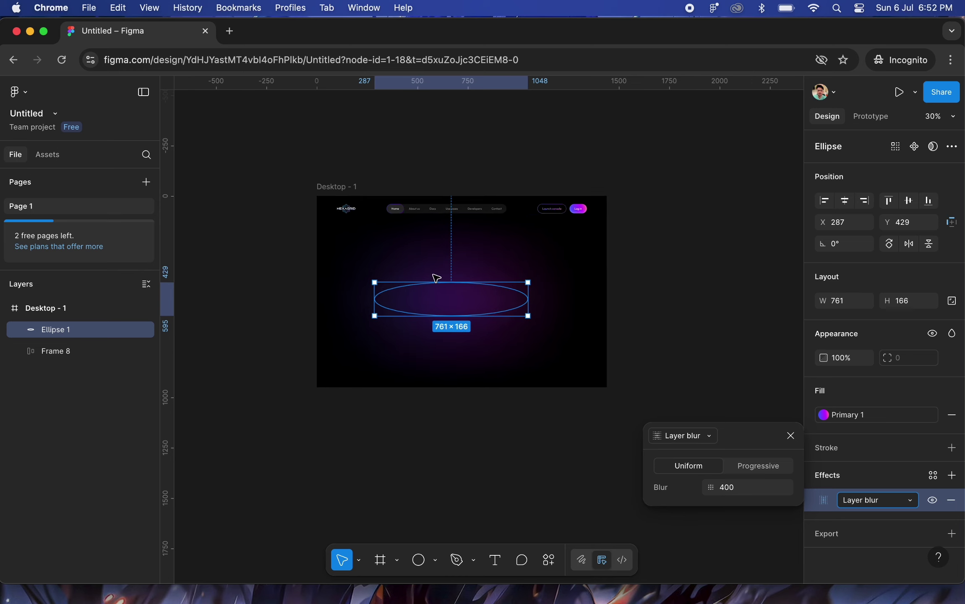
pyautogui.scroll(5, 462, 315)
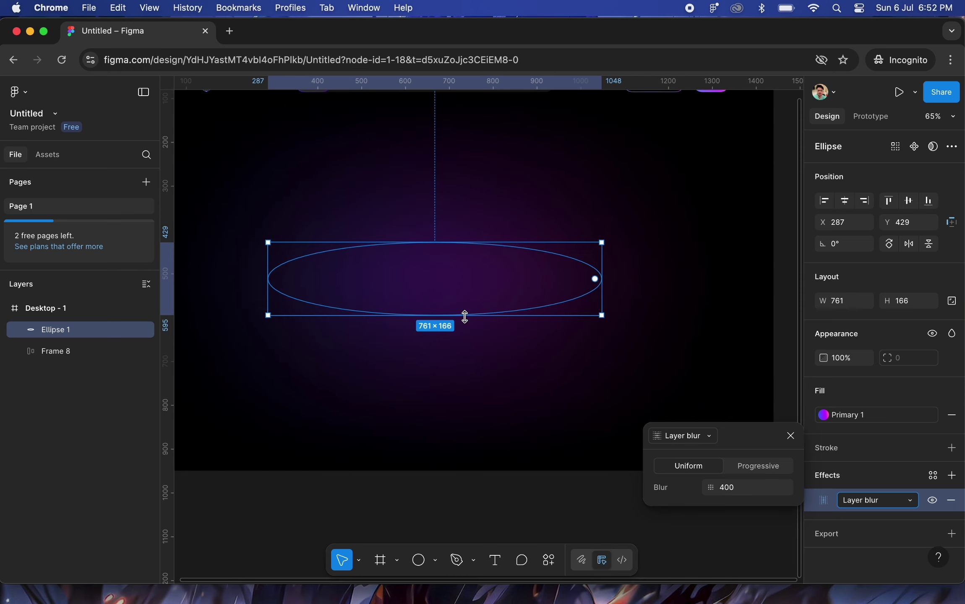
pyautogui.click(748, 488)
pyautogui.write('4')
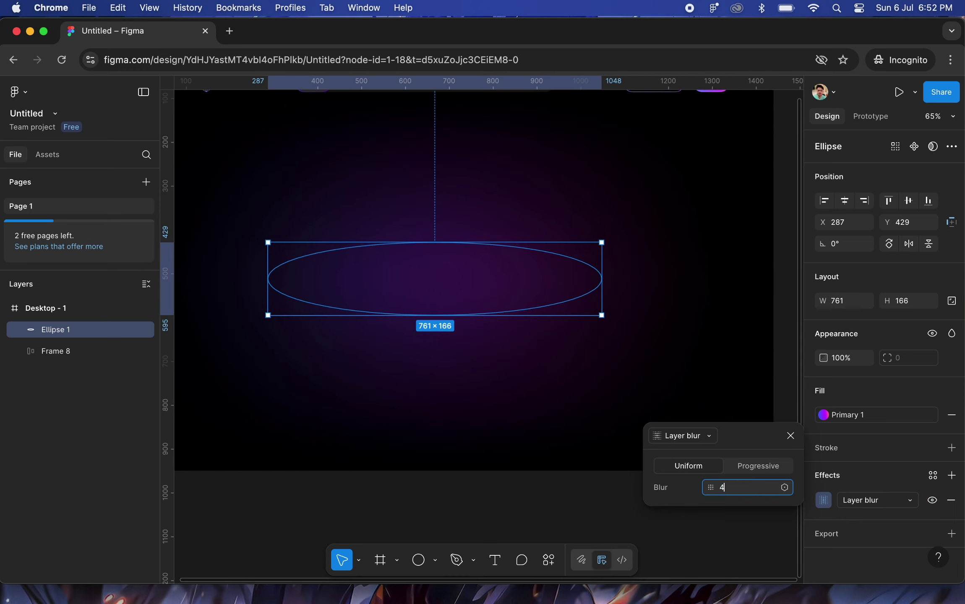
pyautogui.press('Return')
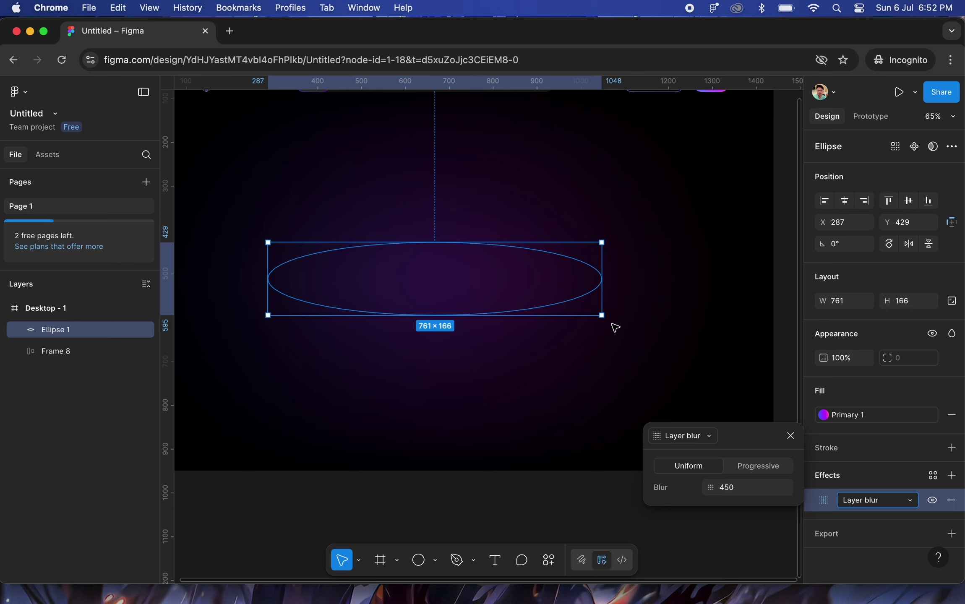
# Rotate the blurred ellipse to a steep diagonal of about -71.9° and flip it horizontally
pyautogui.moveTo(604, 323); pyautogui.dragTo(441, 427)
pyautogui.click(588, 215)
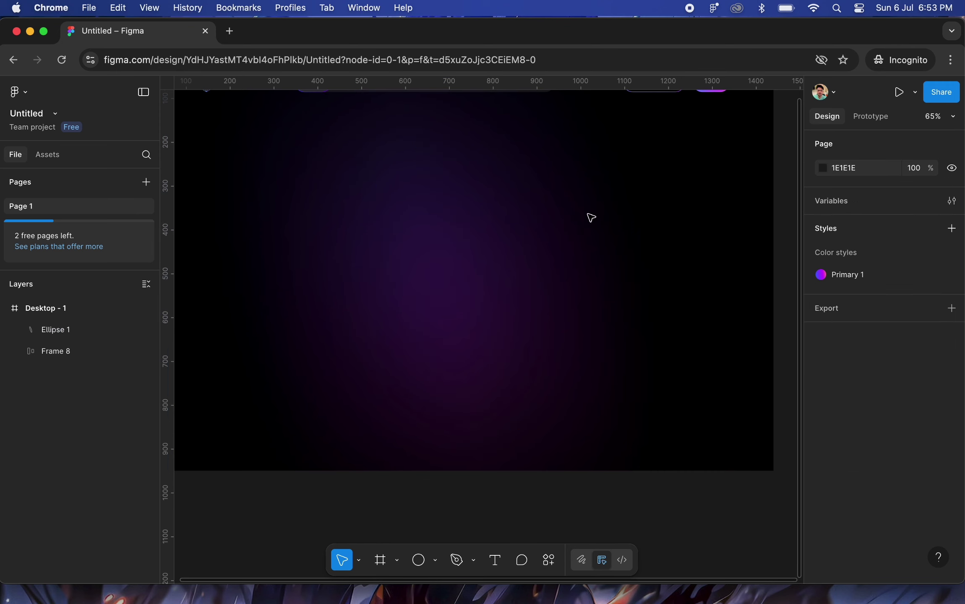
pyautogui.scroll(-3, 590, 214)
pyautogui.click(479, 298)
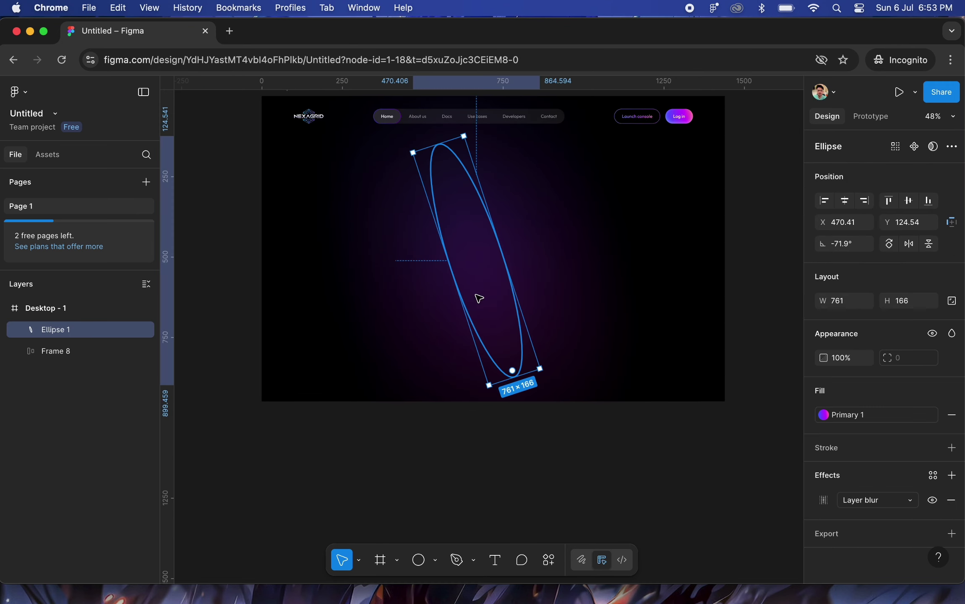
pyautogui.hotkey('shift', 'h')
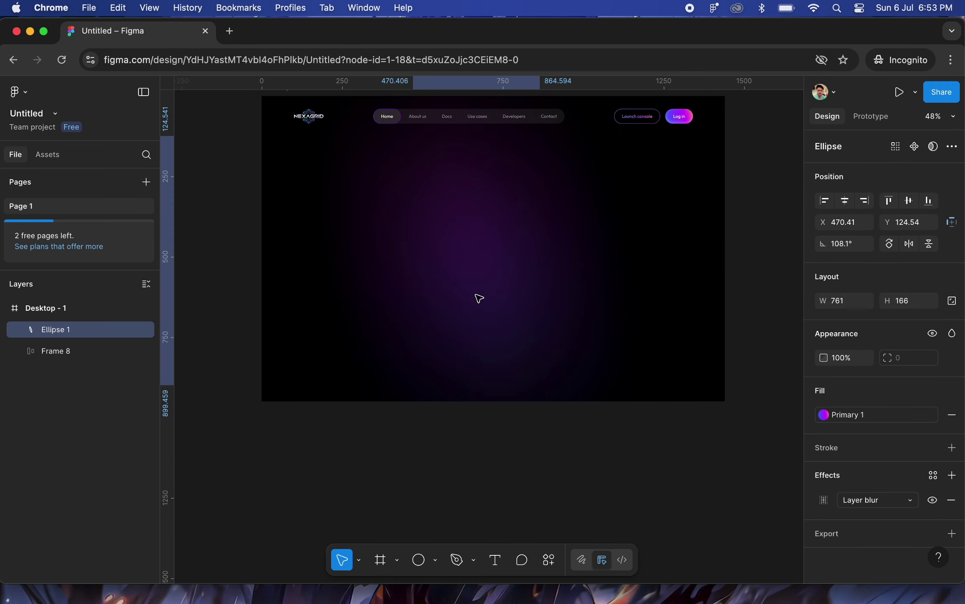
# Place the blurred ellipse behind the header, around the logo, so it overlaps the desktop frame's upper-left corner
pyautogui.scroll(-2, 463, 257)
pyautogui.moveTo(464, 257); pyautogui.dragTo(338, 221)
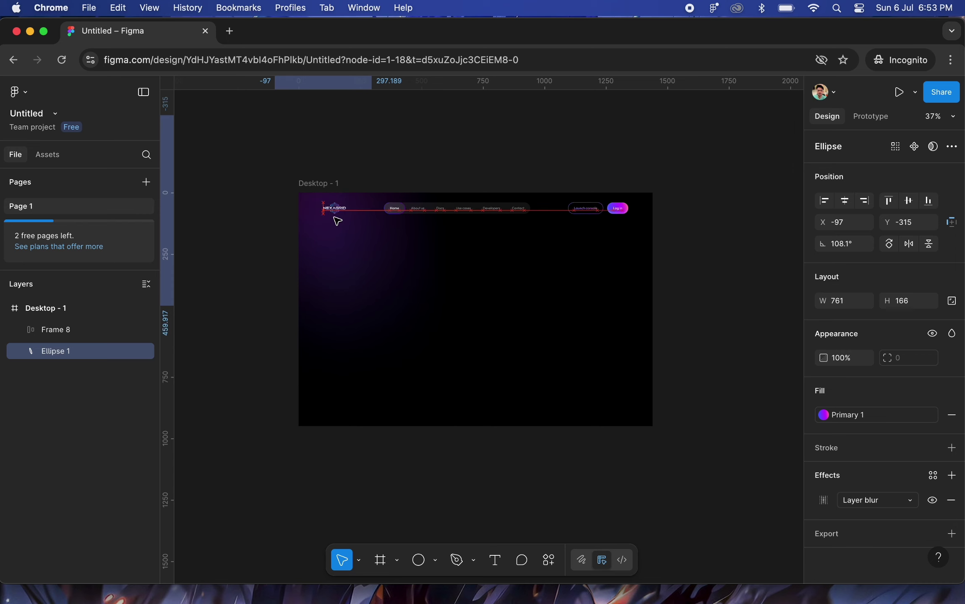
pyautogui.scroll(5, 338, 222)
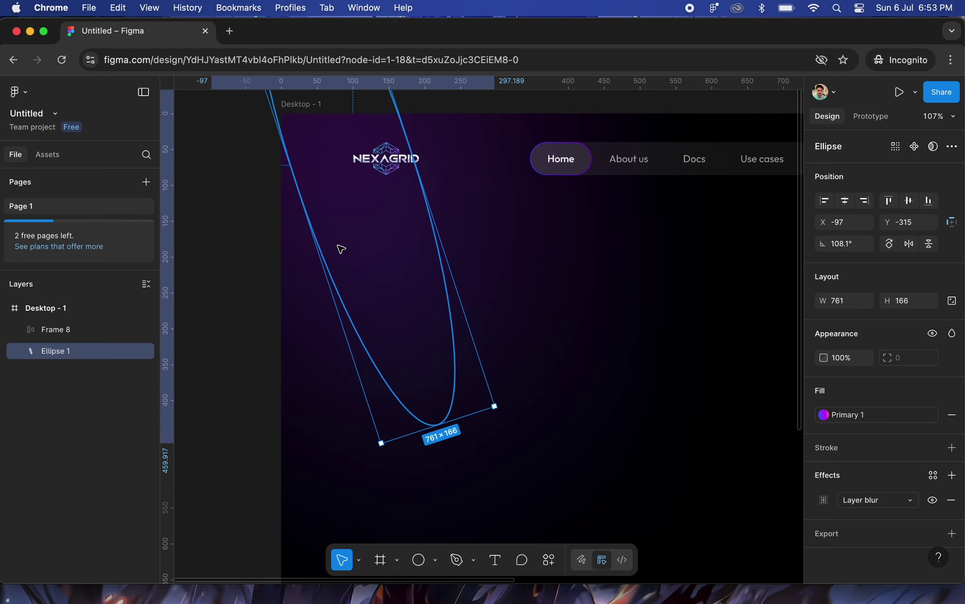
pyautogui.moveTo(372, 263); pyautogui.dragTo(383, 239)
# Narrow and lengthen the rotated ellipse behind the logo to about 886 × 123
pyautogui.moveTo(394, 159); pyautogui.dragTo(374, 167)
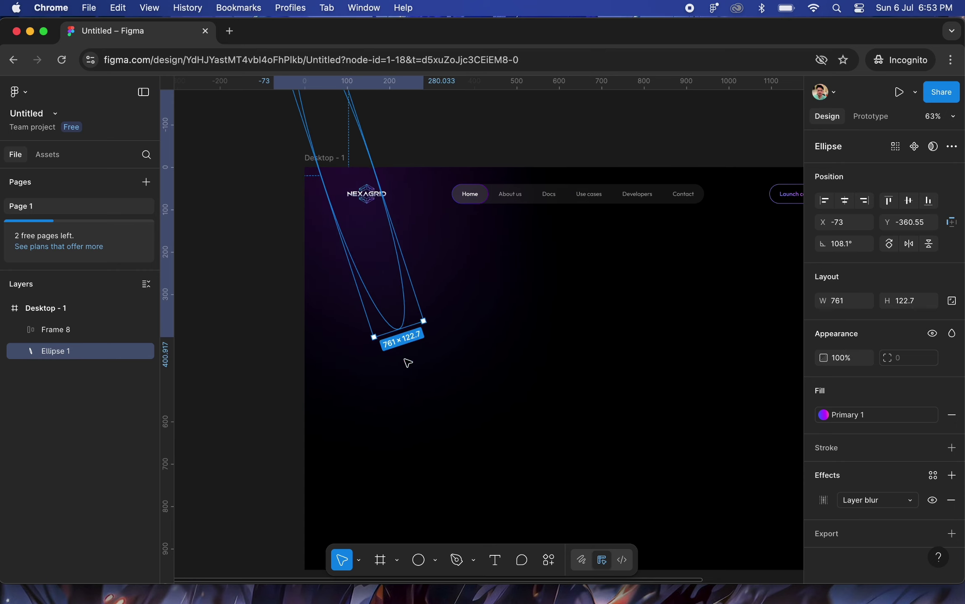
pyautogui.moveTo(399, 328); pyautogui.dragTo(437, 370)
# Place a copy of the glow ellipse at about X 708, Y -440, sized about 886 × 158, with 60% opacity
pyautogui.scroll(-5, 336, 338)
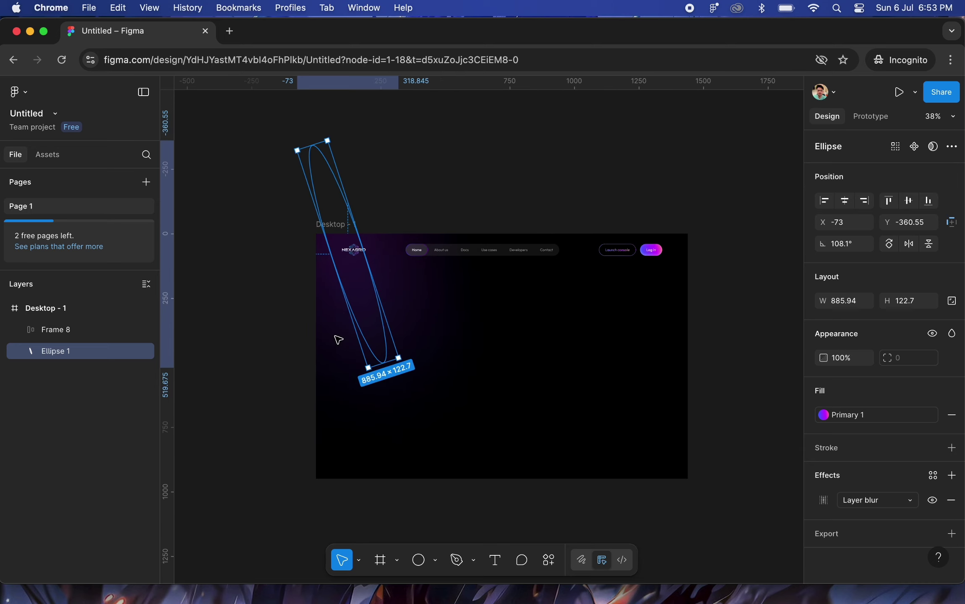
pyautogui.moveTo(332, 273); pyautogui.dragTo(583, 314)
pyautogui.press('5')
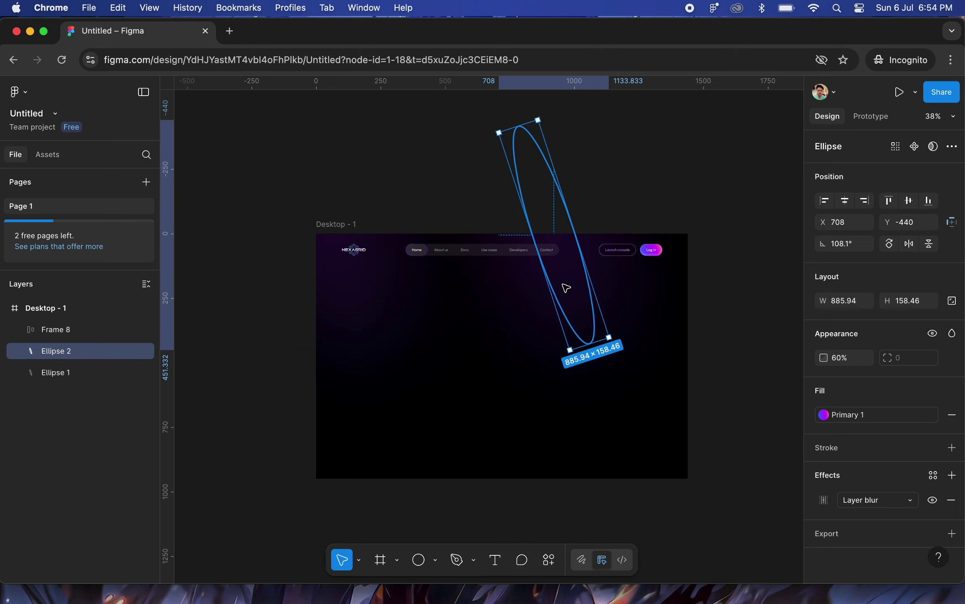
# Duplicate the second glow ellipse between the other two at X 306 and narrow the copy to about 105 high
pyautogui.moveTo(567, 288); pyautogui.dragTo(467, 308)
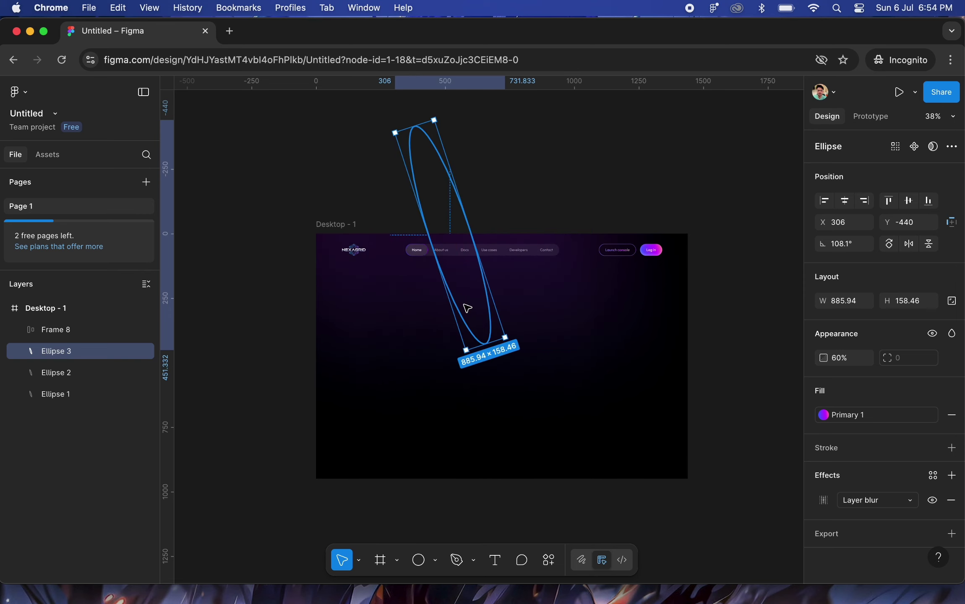
pyautogui.moveTo(468, 228); pyautogui.dragTo(456, 230)
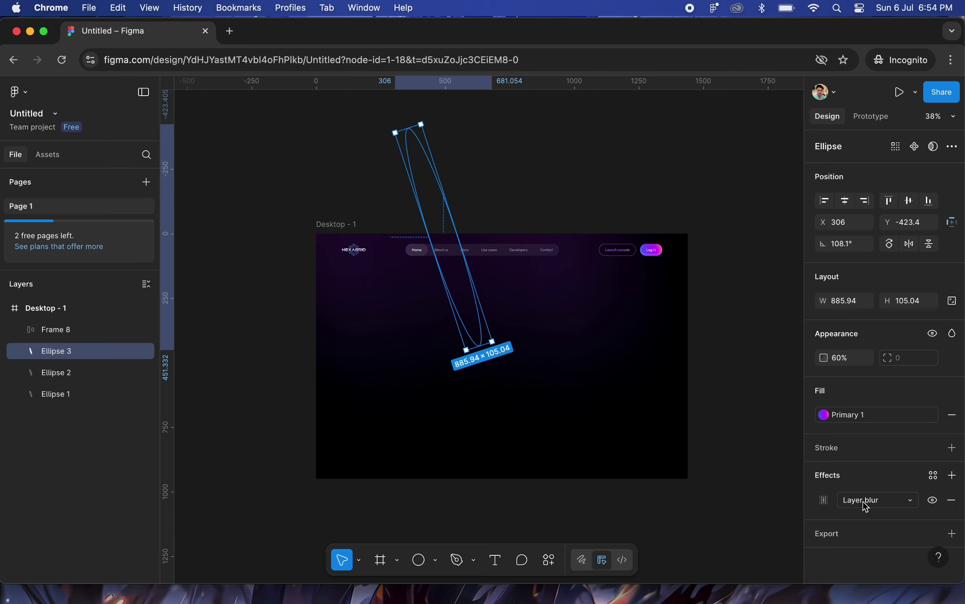
# Set the middle ellipse's layer blur to 100 for a sharper light beam
pyautogui.click(829, 502)
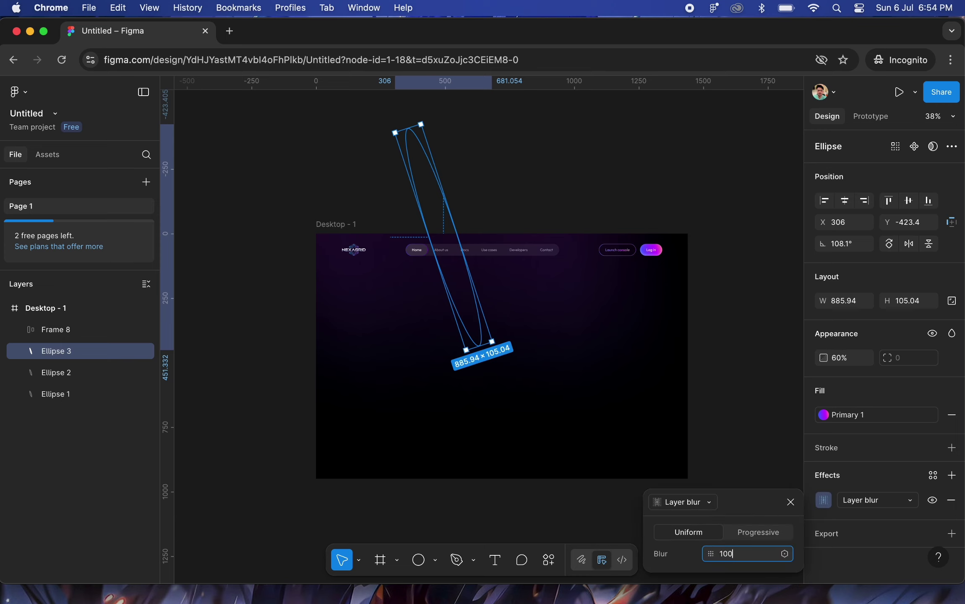
pyautogui.write('100')
pyautogui.press('Return')
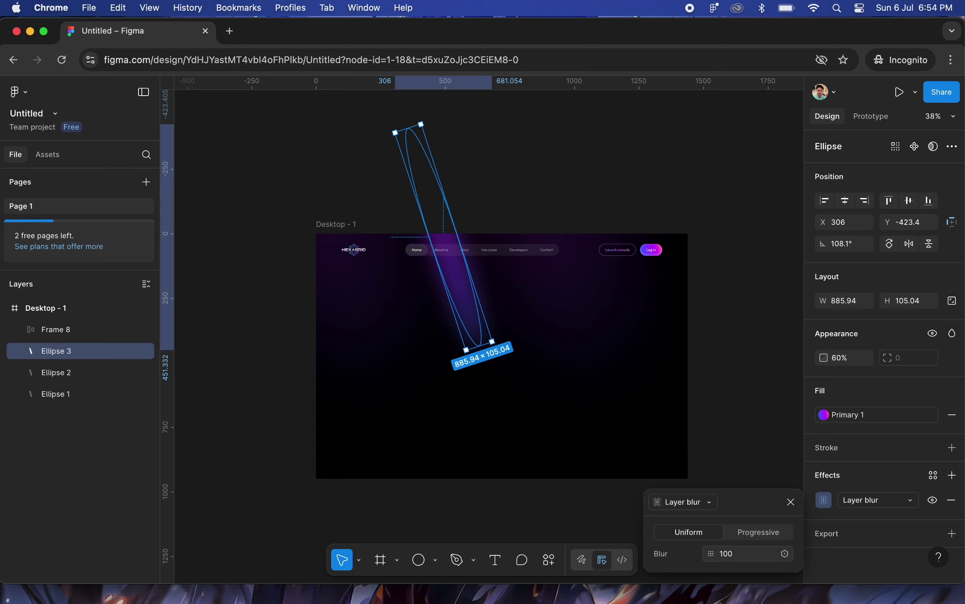
# Set the middle ellipse's opacity to 20% and detach its fill from the Primary 1 style
pyautogui.press('2')
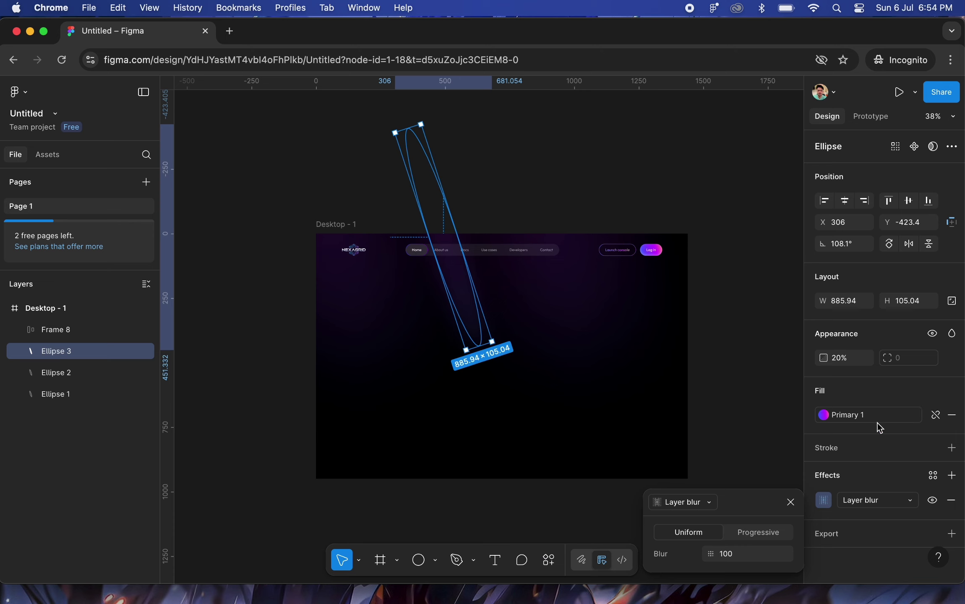
pyautogui.click(935, 415)
pyautogui.click(824, 416)
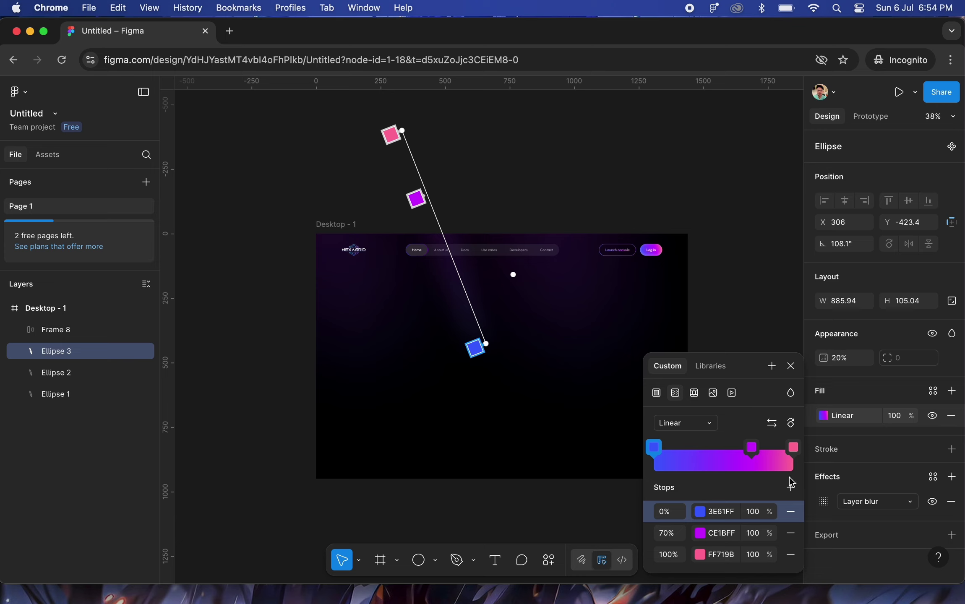
# Remove the 70% stop from the ellipse's gradient and change the pink end stop's colour to 3600E7
pyautogui.click(791, 534)
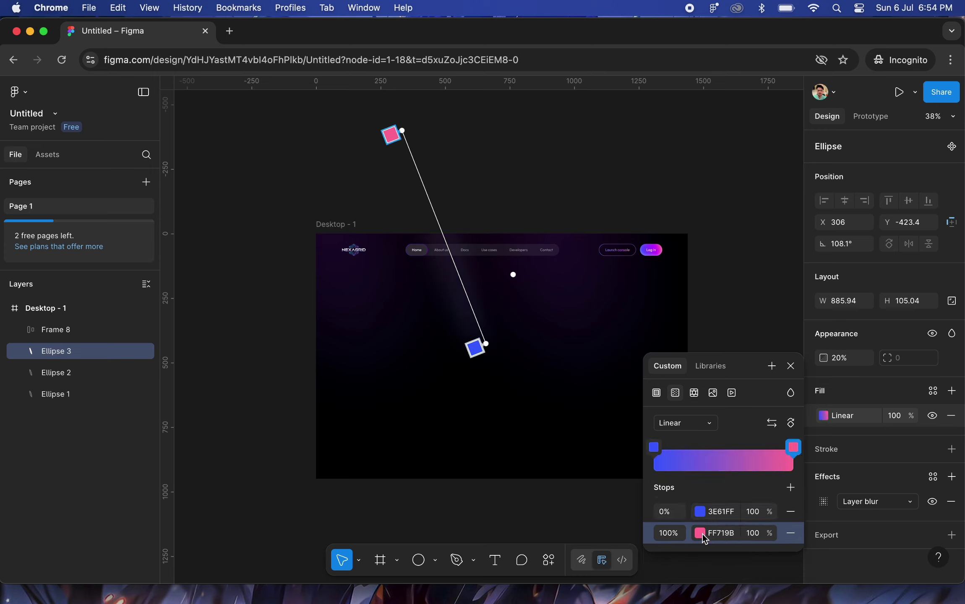
pyautogui.click(718, 536)
pyautogui.write('36')
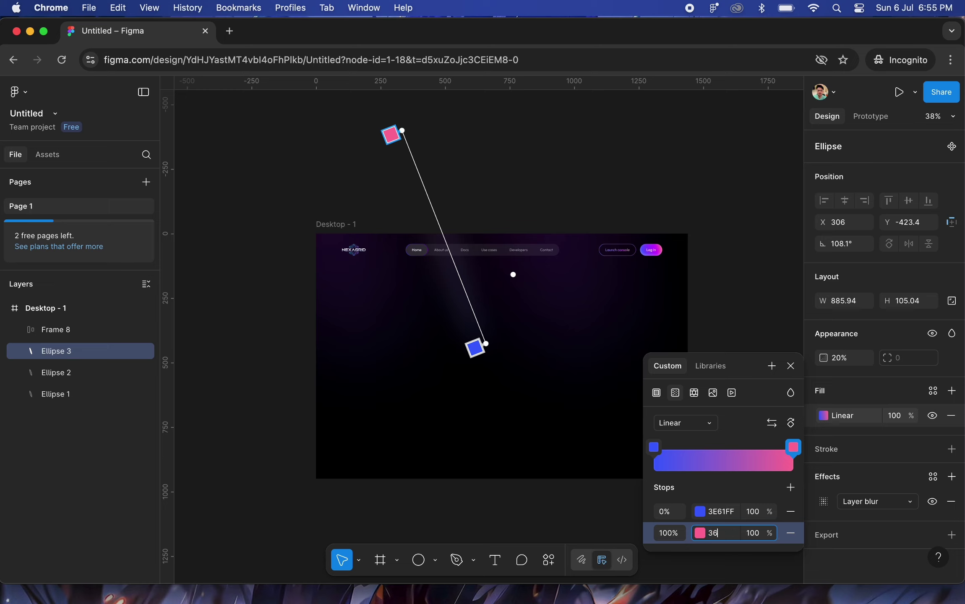
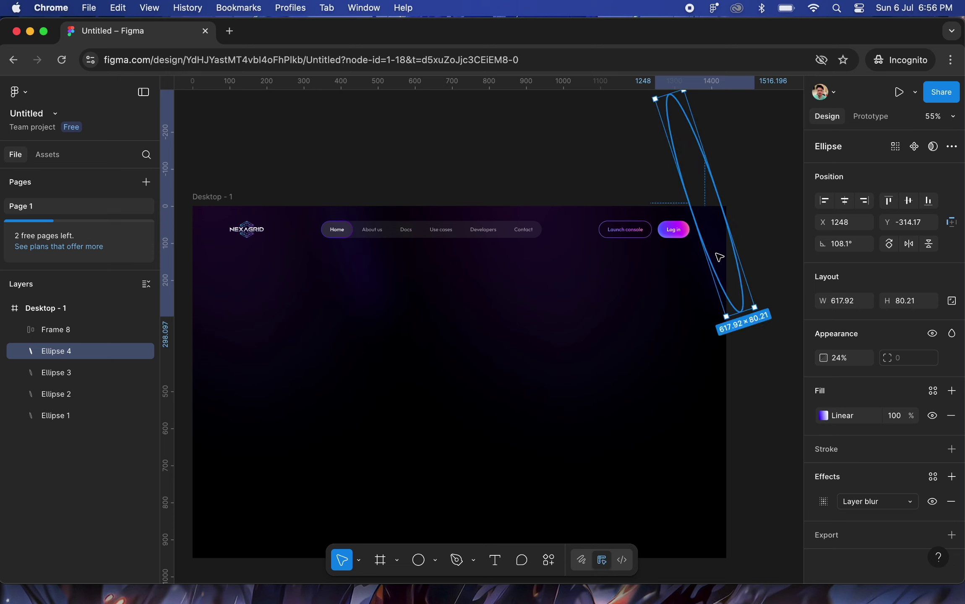
# Duplicate Ellipse 4 at X 1063, enlarge the copy to about 744 × 109, and set the copy's opacity to 24%
pyautogui.press('4')
pyautogui.moveTo(715, 253); pyautogui.dragTo(652, 271)
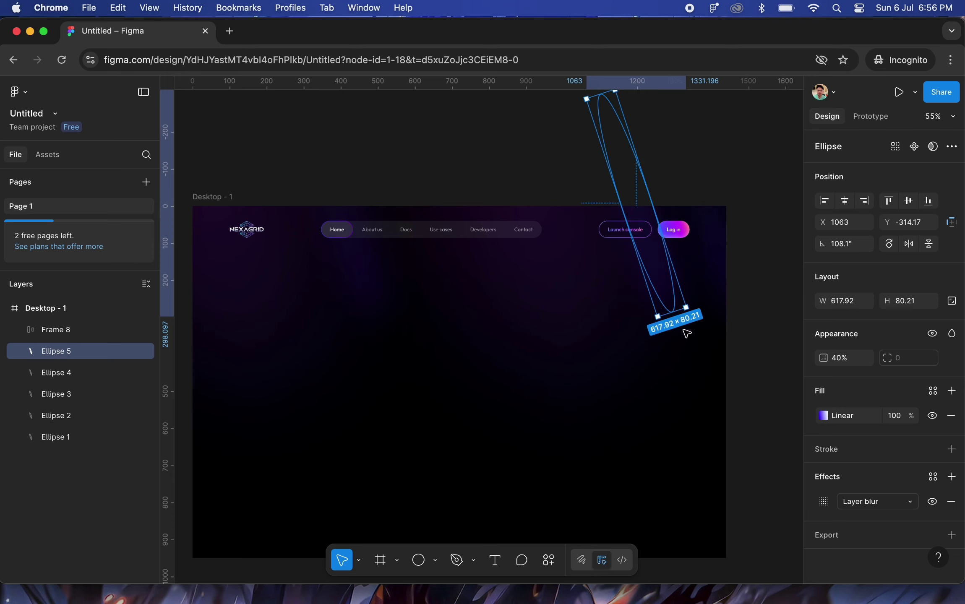
pyautogui.moveTo(680, 319); pyautogui.dragTo(690, 357)
pyautogui.moveTo(674, 266); pyautogui.dragTo(684, 266)
pyautogui.press('3')
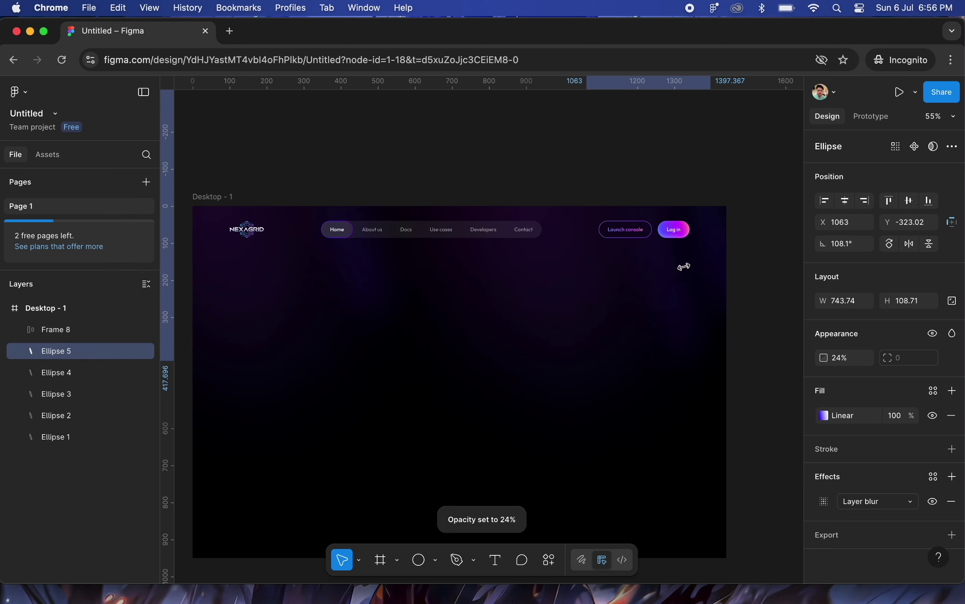
pyautogui.click(563, 265)
# Duplicate the enlarged ellipse to X 440, keeping it at the same height and at 24% opacity
pyautogui.click(663, 287)
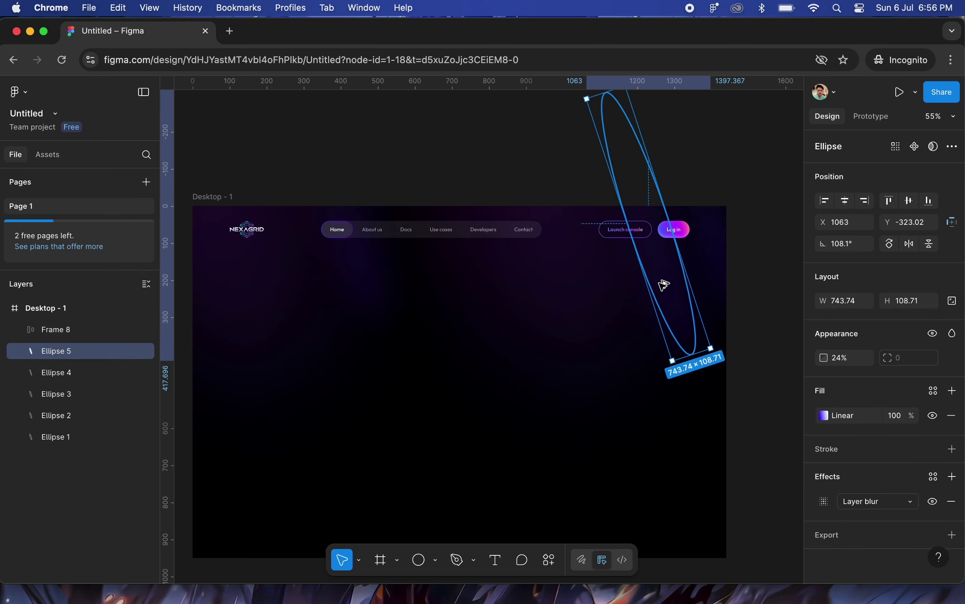
pyautogui.moveTo(664, 285); pyautogui.dragTo(433, 285)
pyautogui.press('2')
pyautogui.press('4')
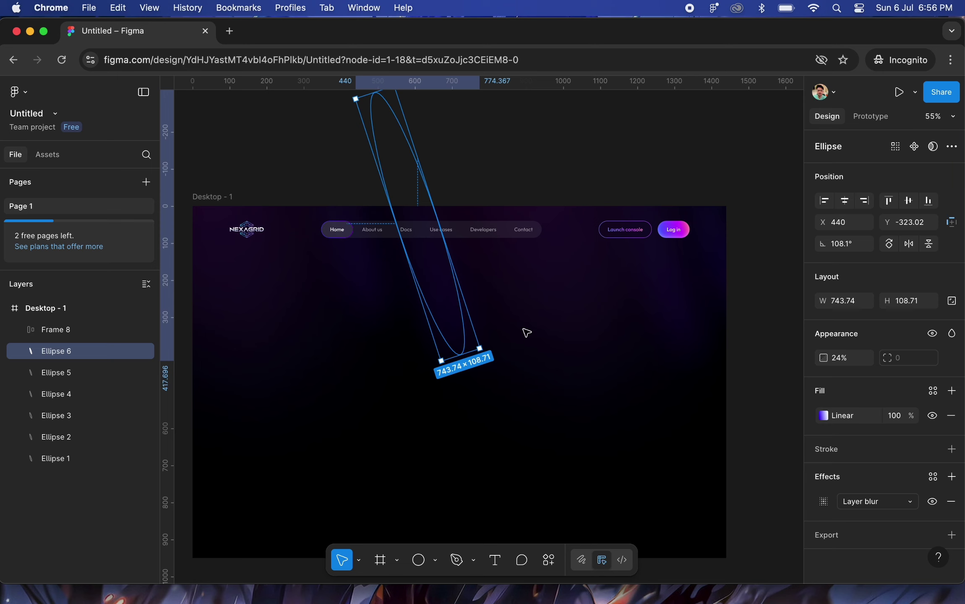
# Raise the layer blur of the ellipse at X 440 to 130
pyautogui.click(824, 502)
pyautogui.hotkey('shift', 'Up')
pyautogui.hotkey('shift', 'Up')
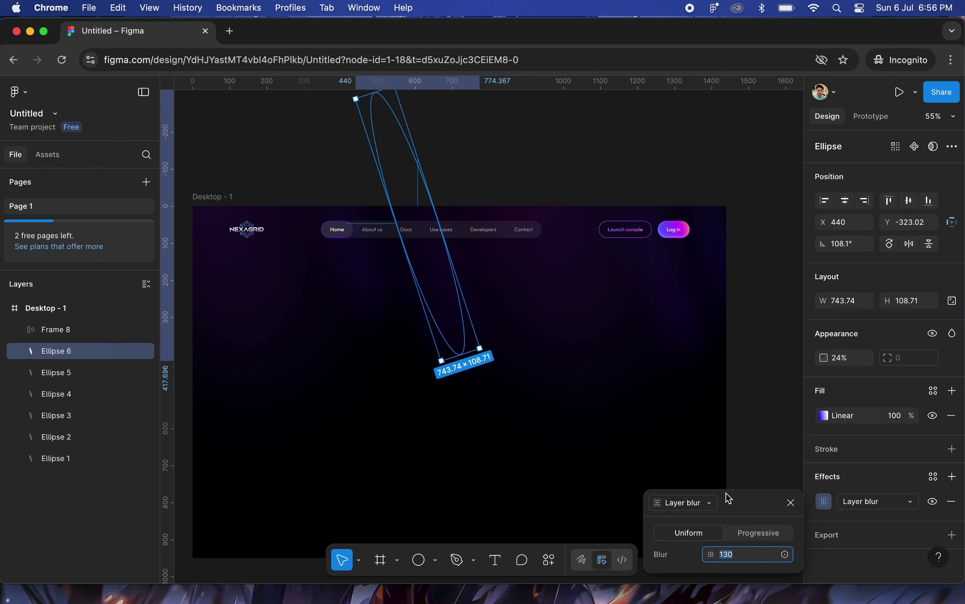
pyautogui.press('Escape')
# Add a mono Noise effect with a noise size of 1.5 to Ellipses 3, 4, 5 and 6 together
pyautogui.click(78, 357)
pyautogui.keyDown('shift'); pyautogui.click(64, 373); pyautogui.keyUp('shift')
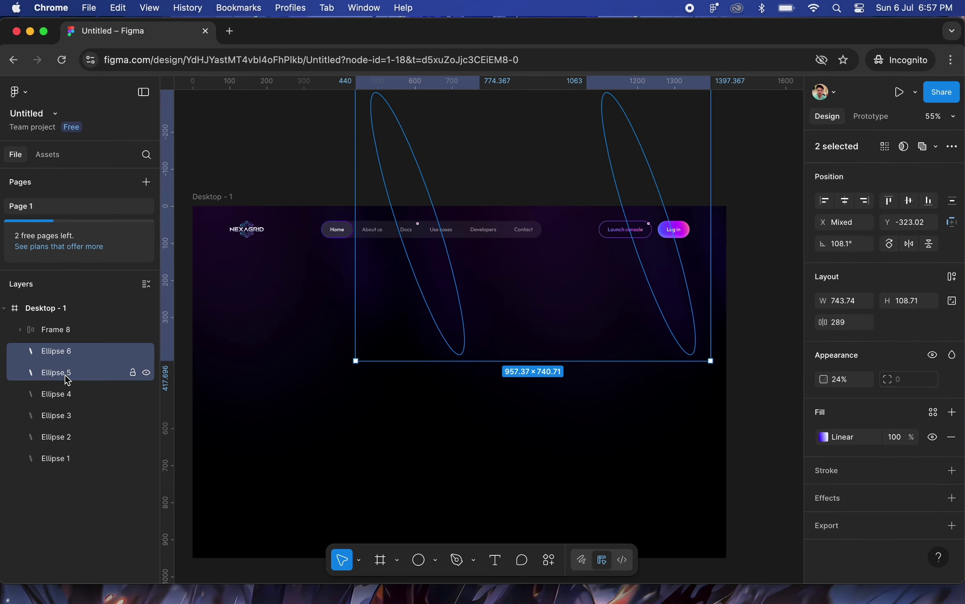
pyautogui.keyDown('shift'); pyautogui.click(63, 402); pyautogui.keyUp('shift')
pyautogui.keyDown('shift'); pyautogui.click(63, 418); pyautogui.keyUp('shift')
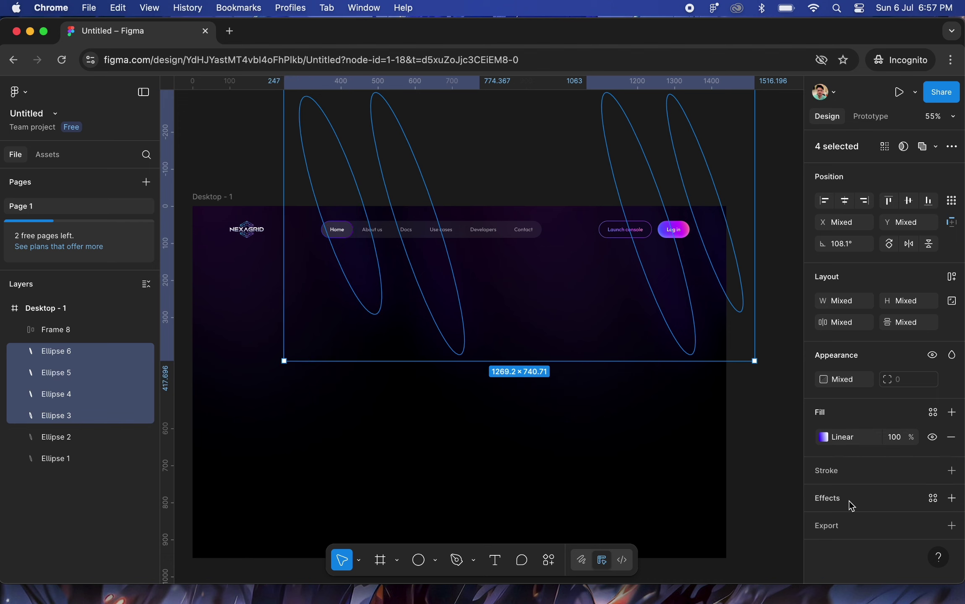
pyautogui.click(953, 498)
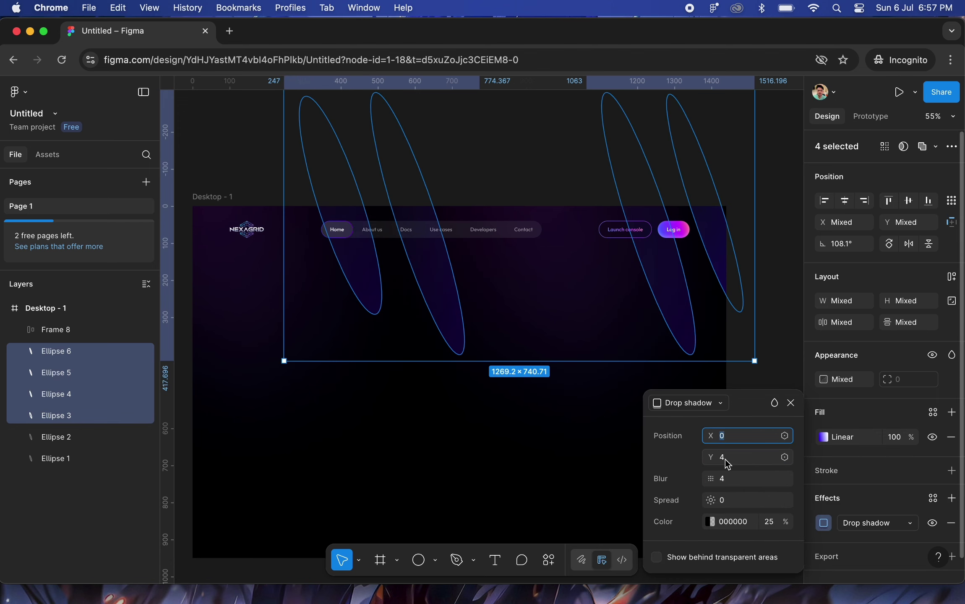
pyautogui.click(716, 405)
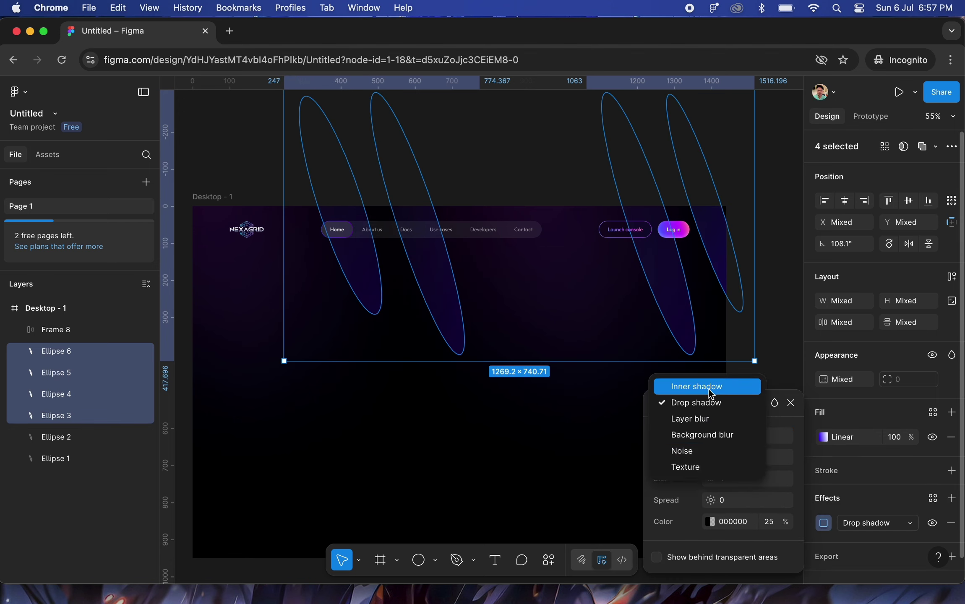
pyautogui.click(707, 449)
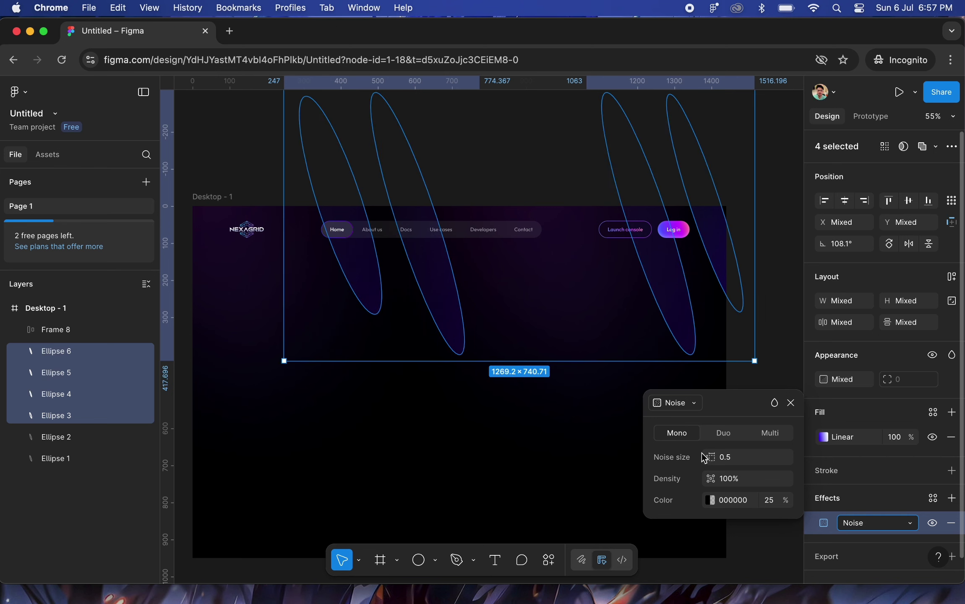
pyautogui.click(729, 461)
pyautogui.write('2.5')
pyautogui.press('Return')
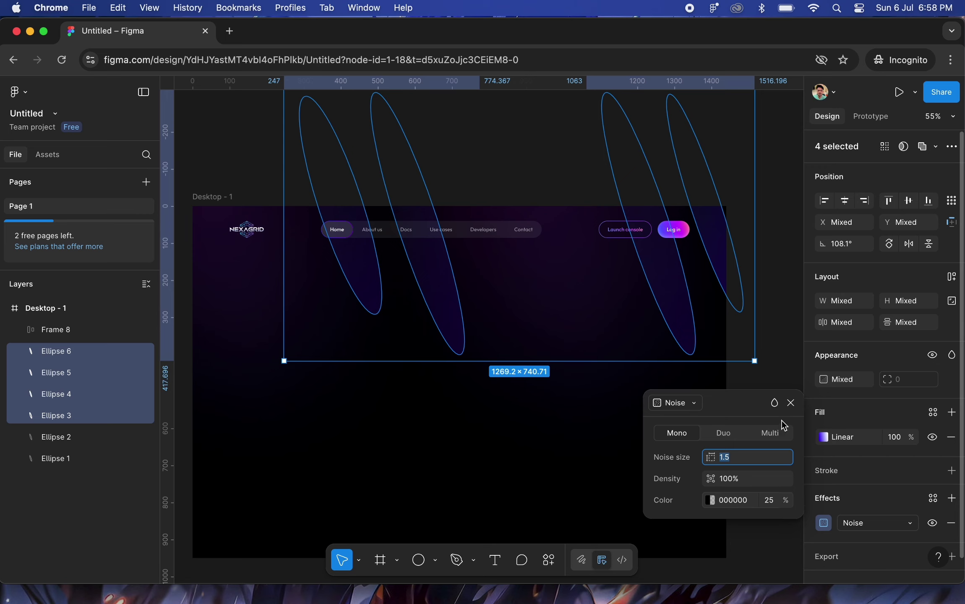
pyautogui.click(792, 403)
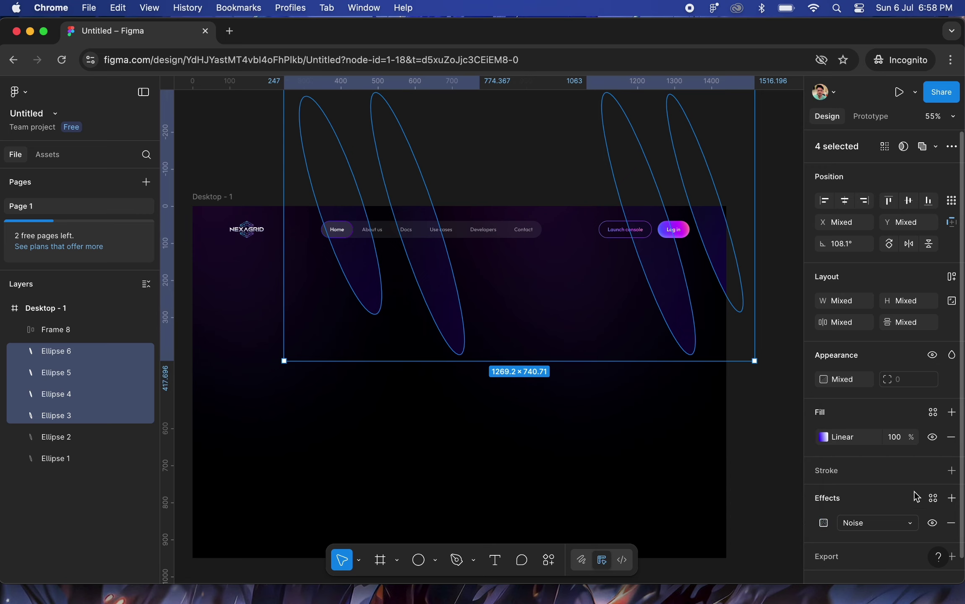
# Add a uniform layer blur of 110 to the four noisy ellipses
pyautogui.click(952, 498)
pyautogui.click(873, 523)
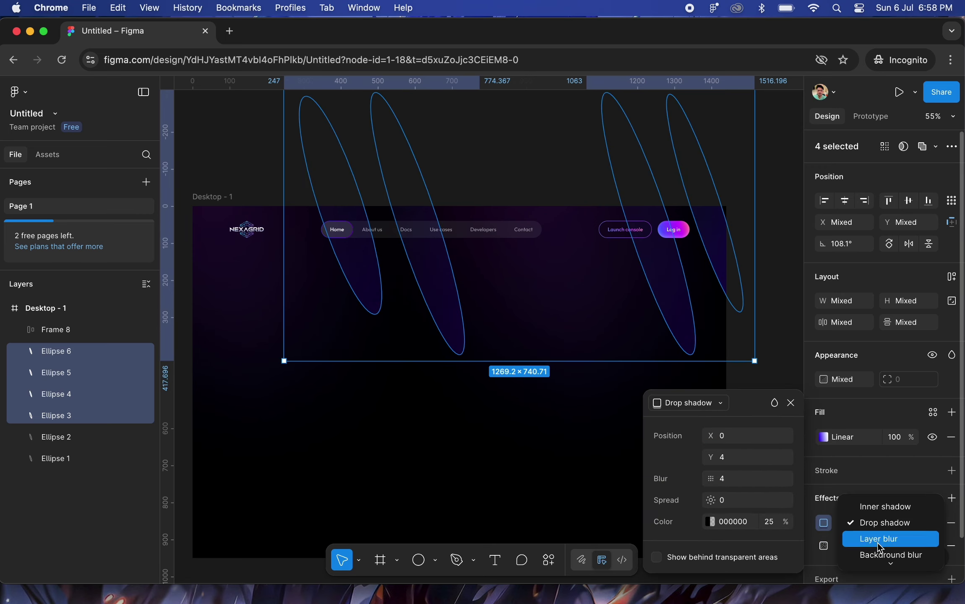
pyautogui.click(876, 543)
pyautogui.click(737, 455)
pyautogui.write('74')
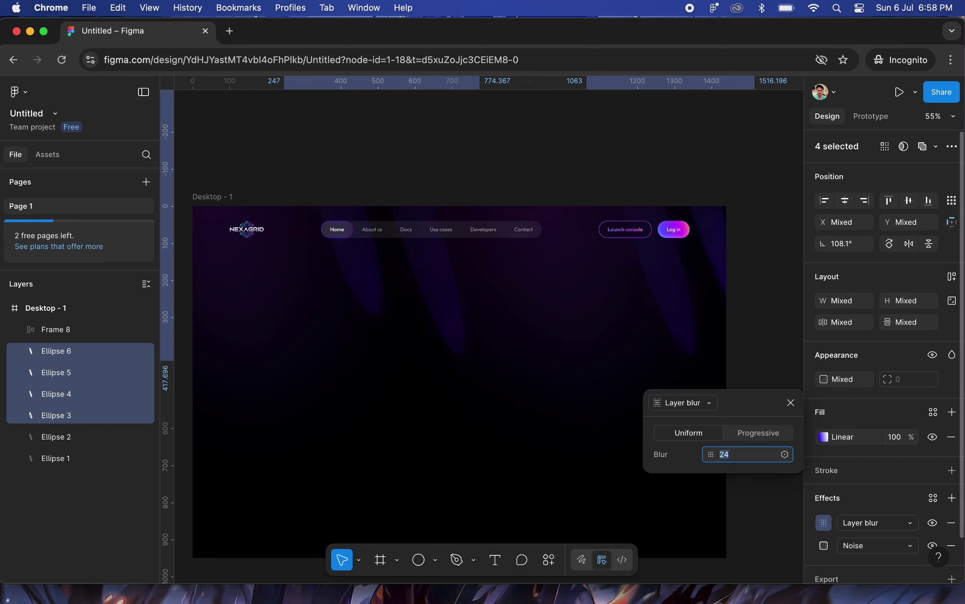
pyautogui.press('Return')
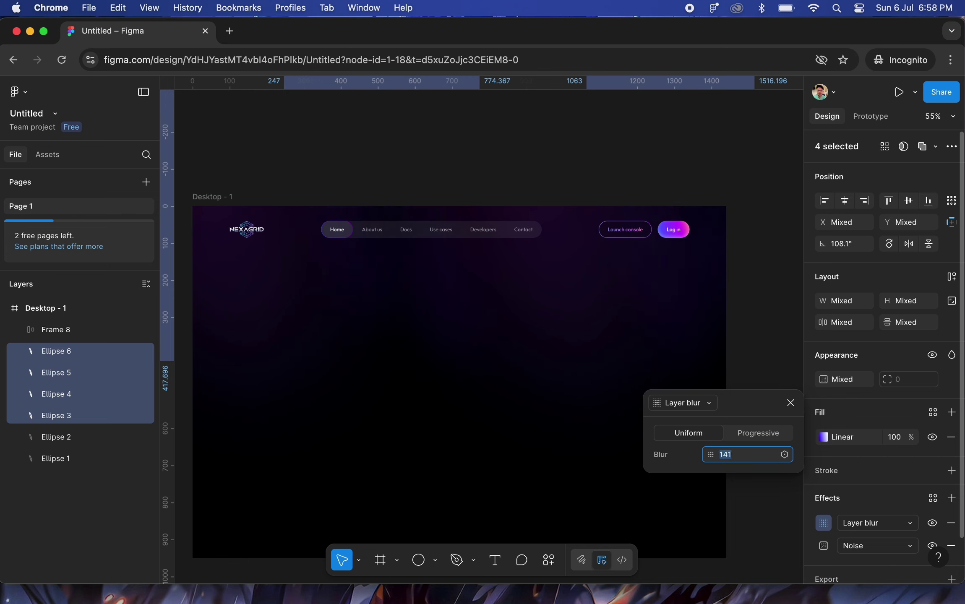
pyautogui.write('3')
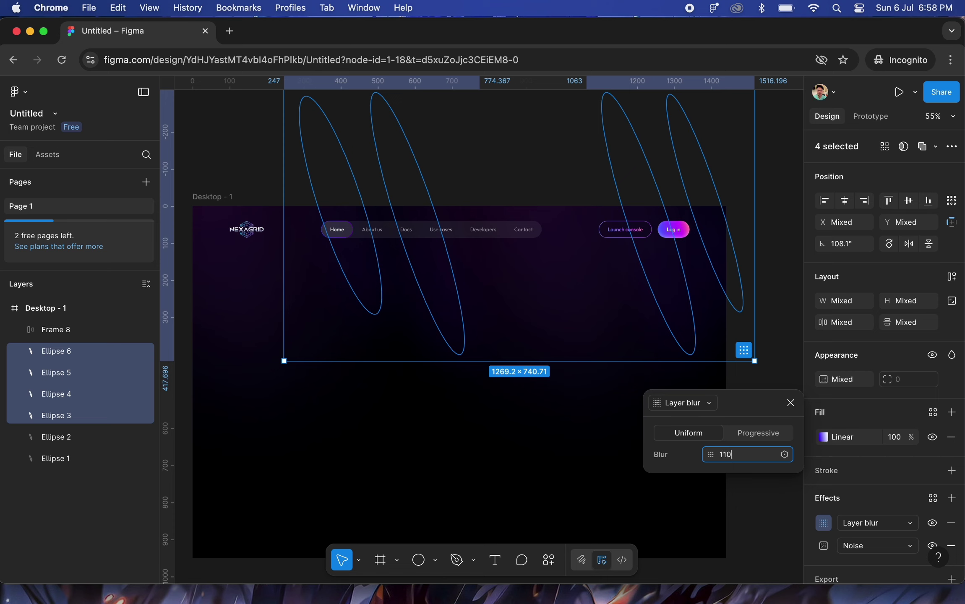
pyautogui.click(791, 403)
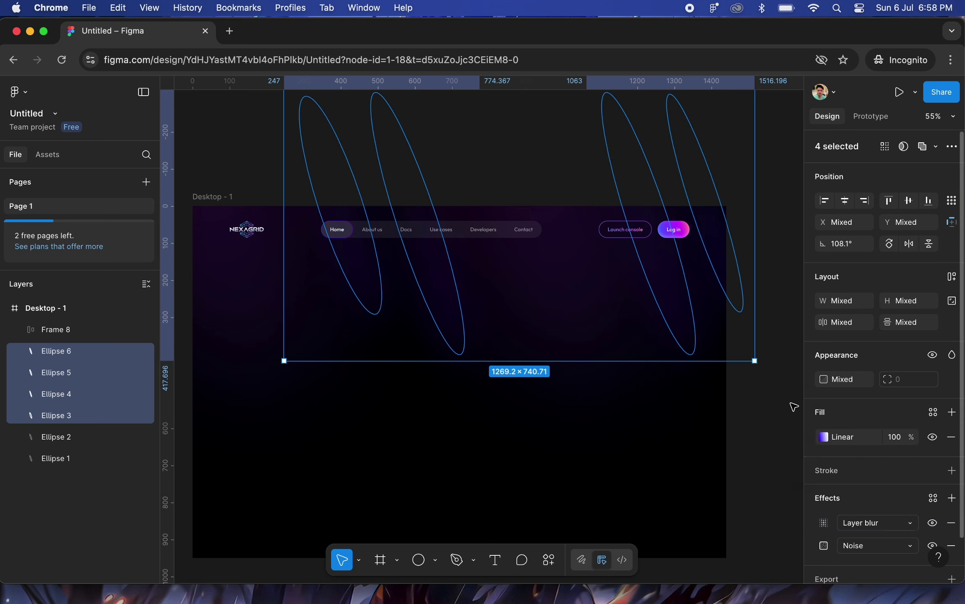
# Set the opacity of all four selected ellipses to 24%
pyautogui.press('2')
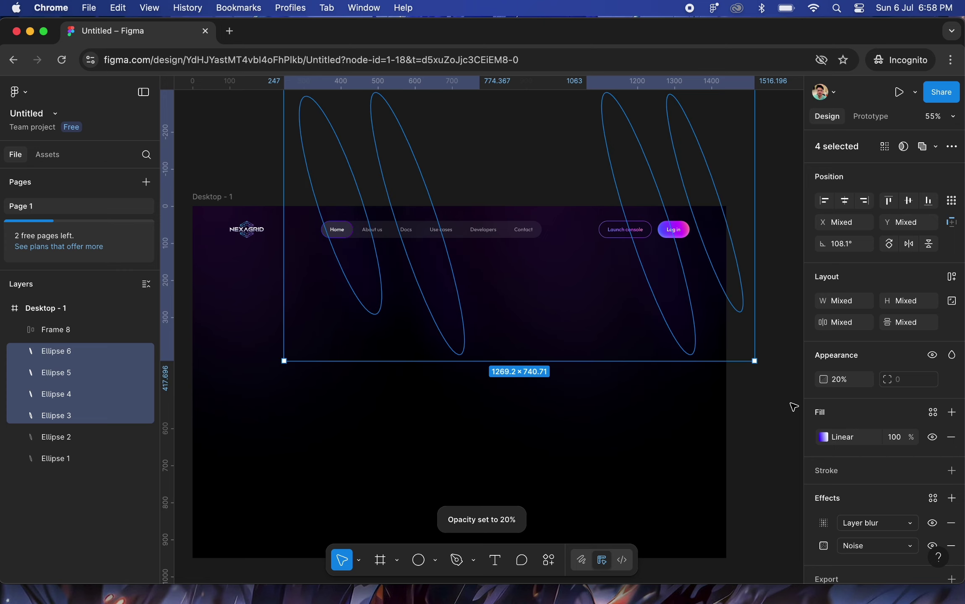
pyautogui.press('2')
pyautogui.press('4')
pyautogui.click(778, 357)
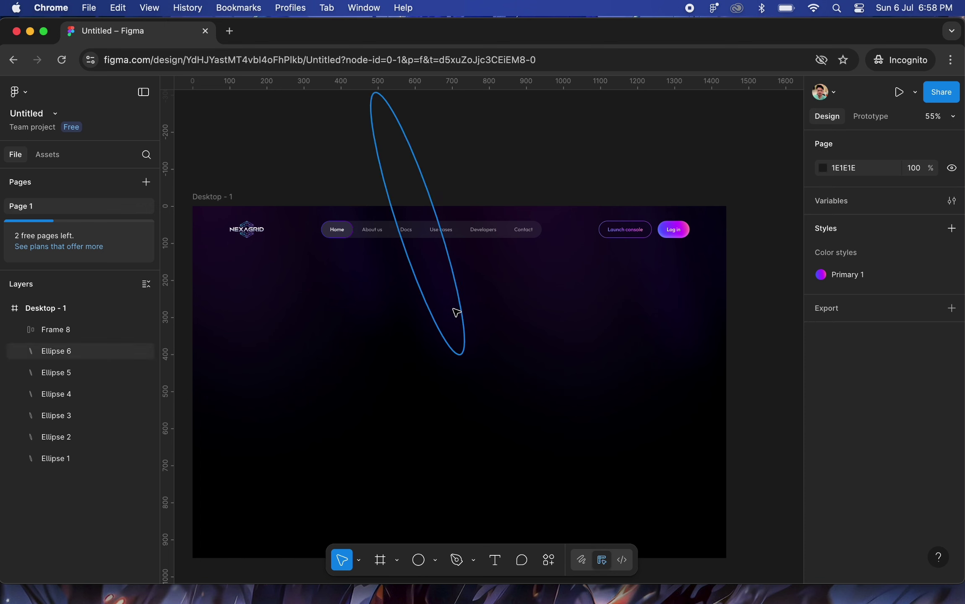
# Reverse the fill gradient of Ellipse 6 so its solid 3600E7 end sits at the beam's upper end
pyautogui.click(456, 312)
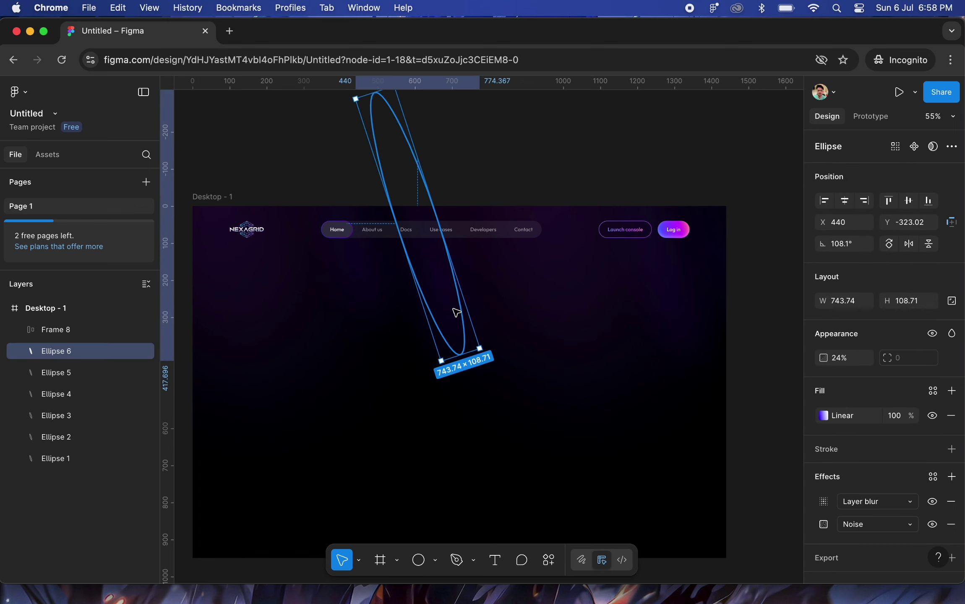
pyautogui.click(826, 422)
pyautogui.click(823, 418)
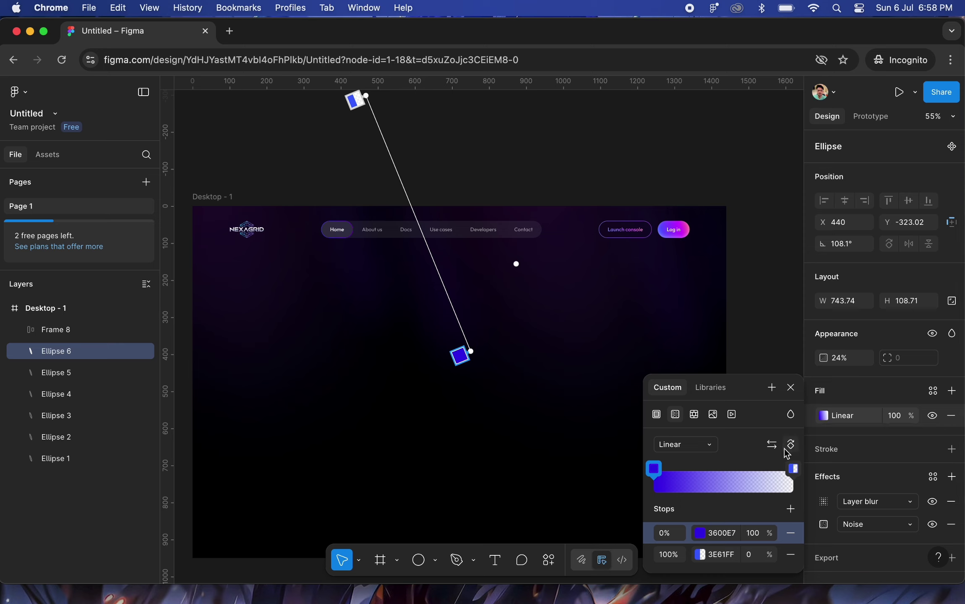
pyautogui.click(772, 445)
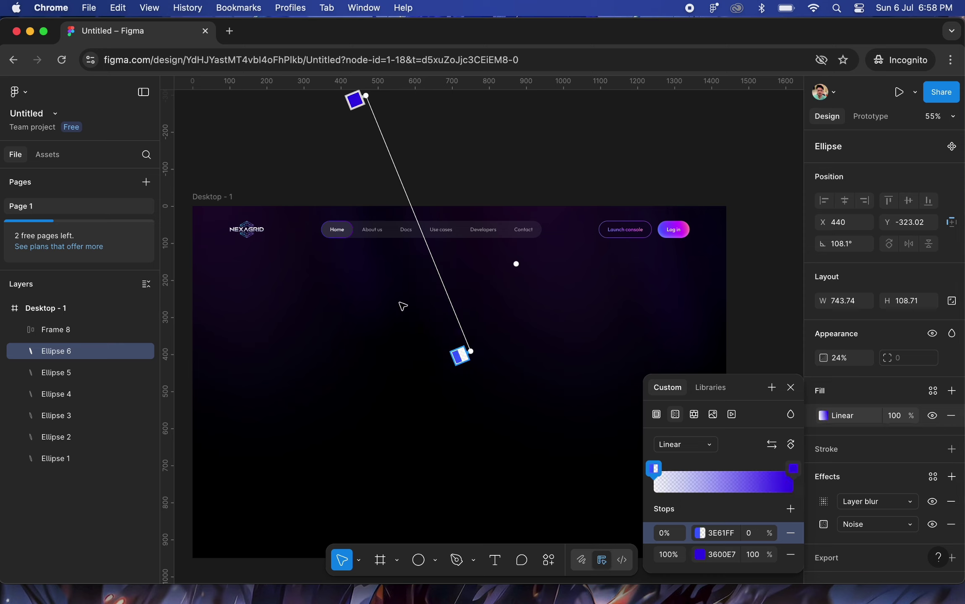
pyautogui.click(553, 151)
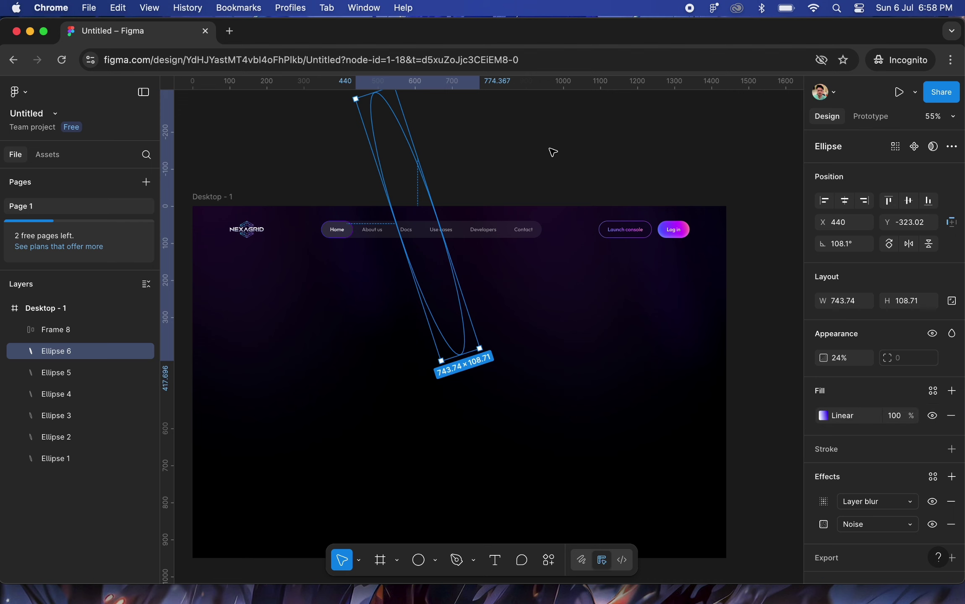
pyautogui.click(489, 151)
# Flip the linear gradient of Ellipse 3, putting the transparent 3E61FF stop at 0%
pyautogui.click(366, 281)
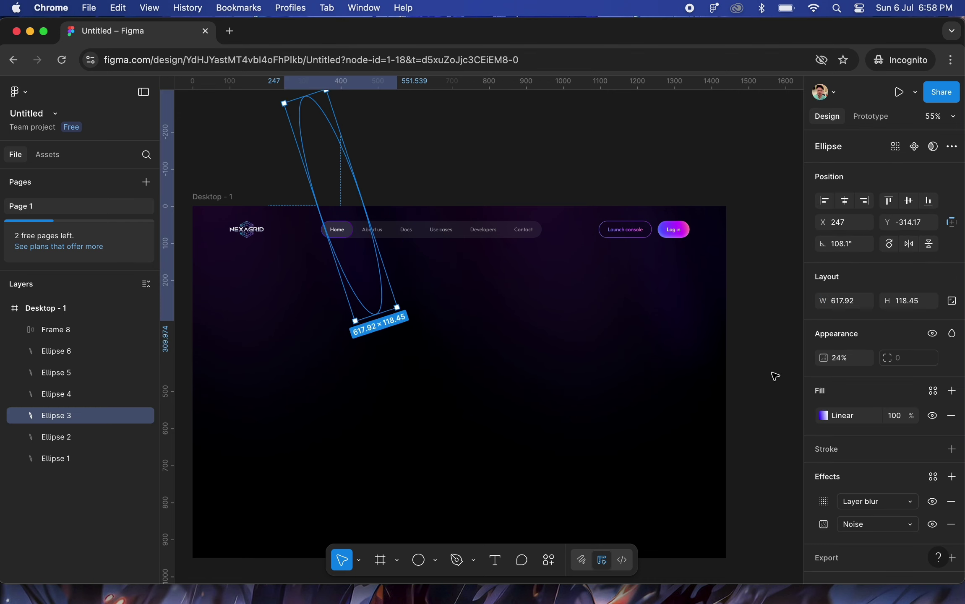
pyautogui.click(826, 415)
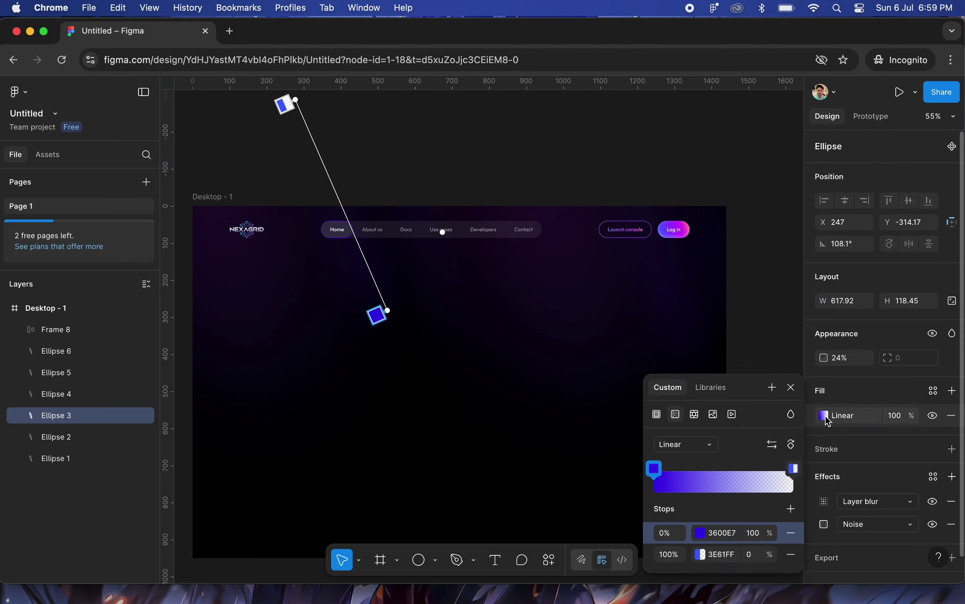
pyautogui.click(771, 445)
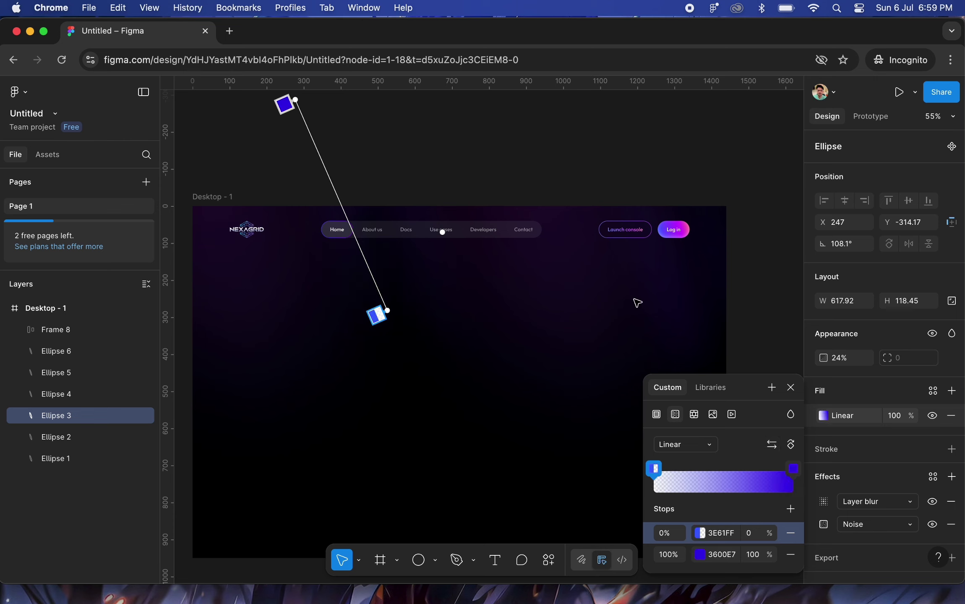
pyautogui.press('Escape')
# Reverse the fill gradients of Ellipse 5 and Ellipse 4 behind the Log in button to match the other beams
pyautogui.click(654, 295)
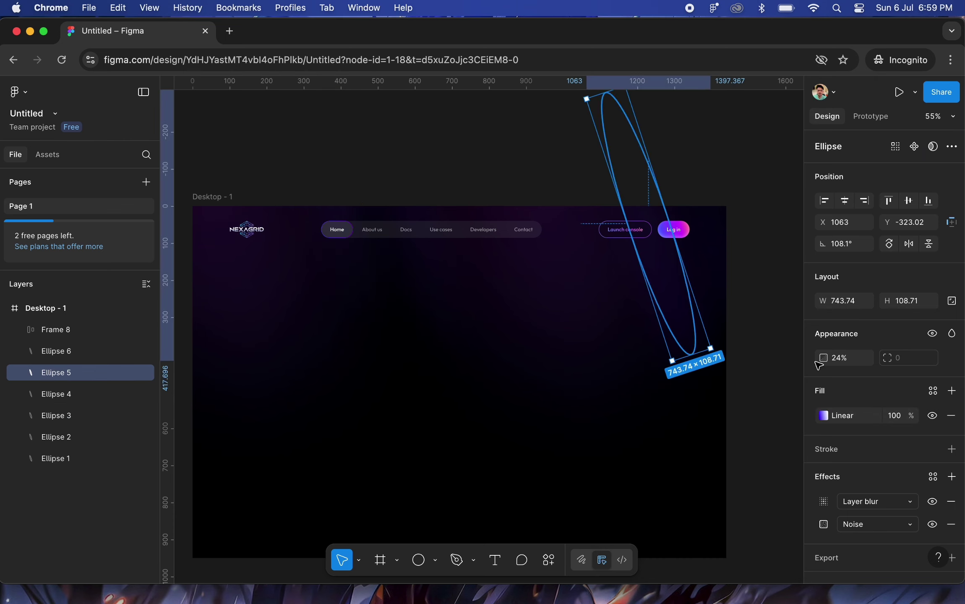
pyautogui.click(825, 415)
pyautogui.click(773, 444)
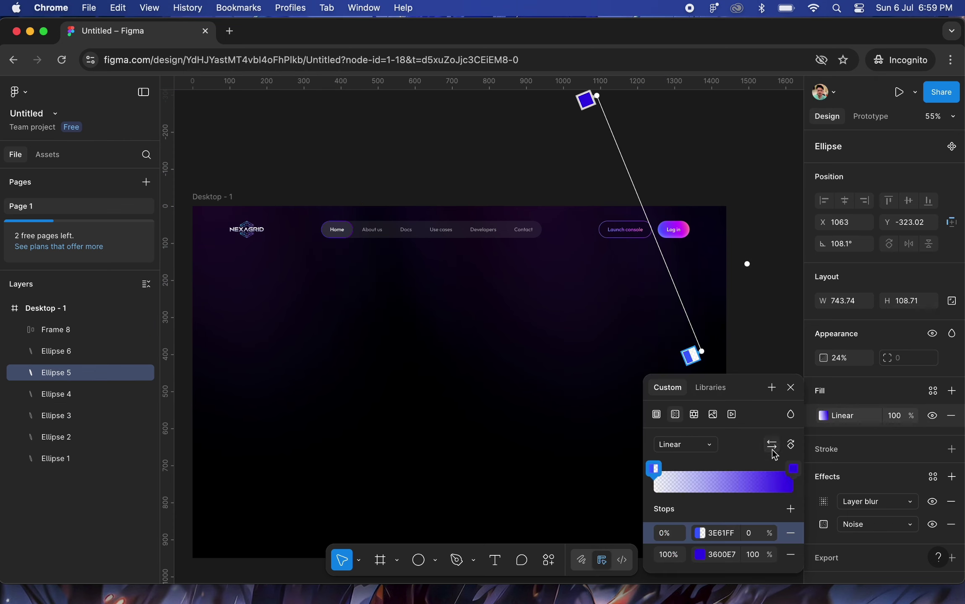
pyautogui.click(714, 251)
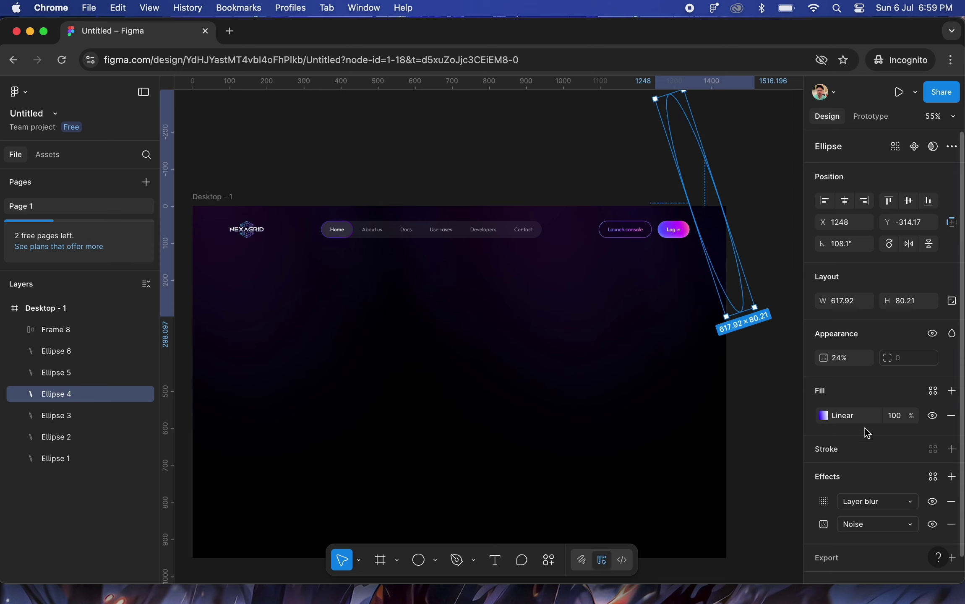
pyautogui.click(824, 417)
pyautogui.click(772, 446)
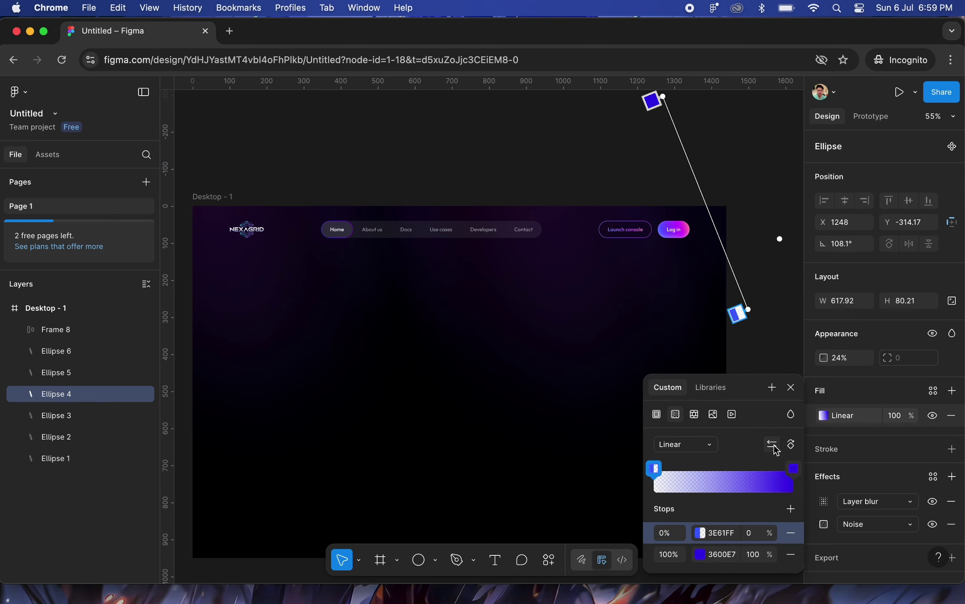
# Detach Ellipse 2's fill from the Primary 1 style and set its 3E61FF gradient stop to 50% opacity
pyautogui.press('Escape')
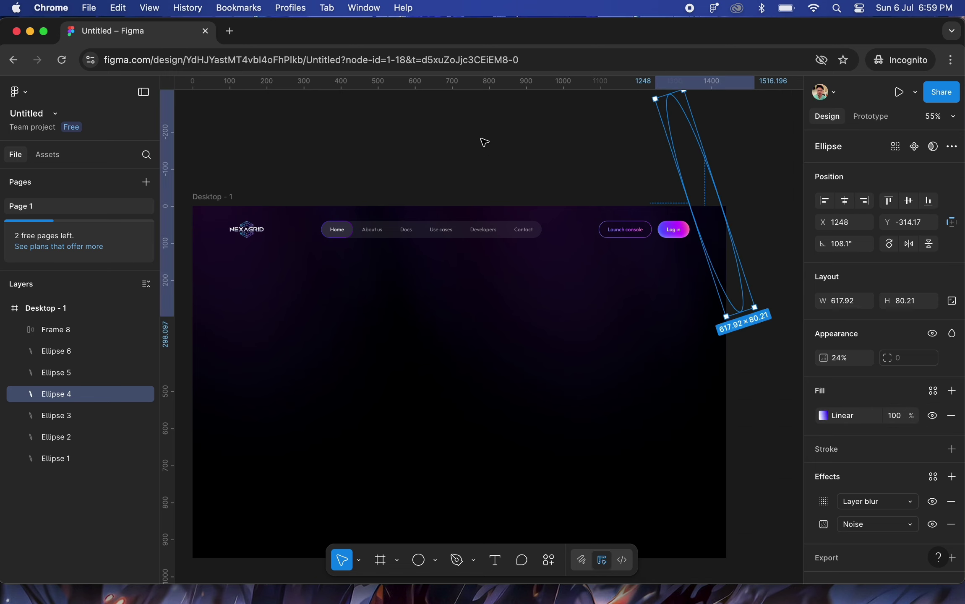
pyautogui.click(502, 163)
pyautogui.click(567, 283)
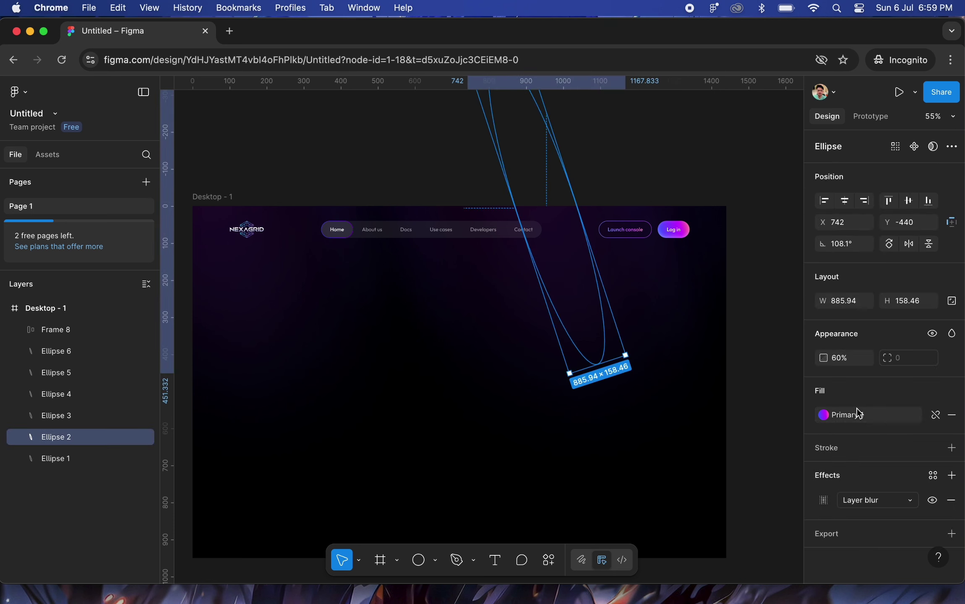
pyautogui.click(938, 415)
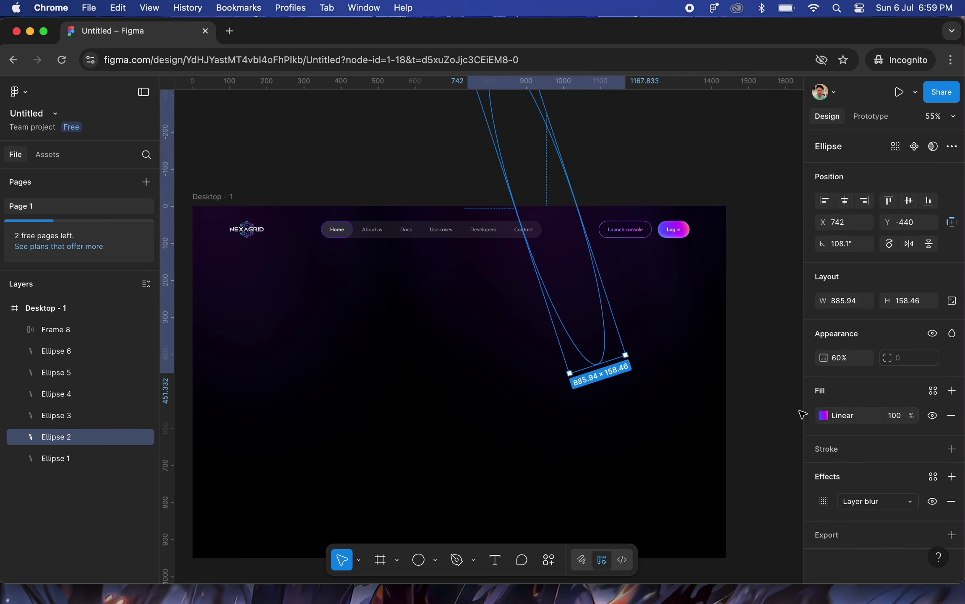
pyautogui.click(823, 416)
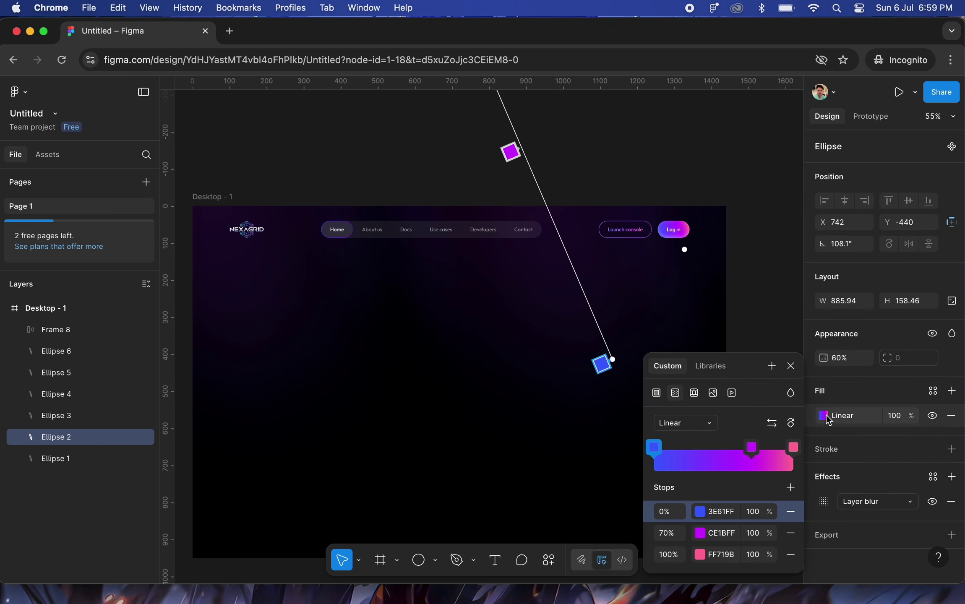
pyautogui.click(762, 515)
pyautogui.write('20')
pyautogui.press('Return')
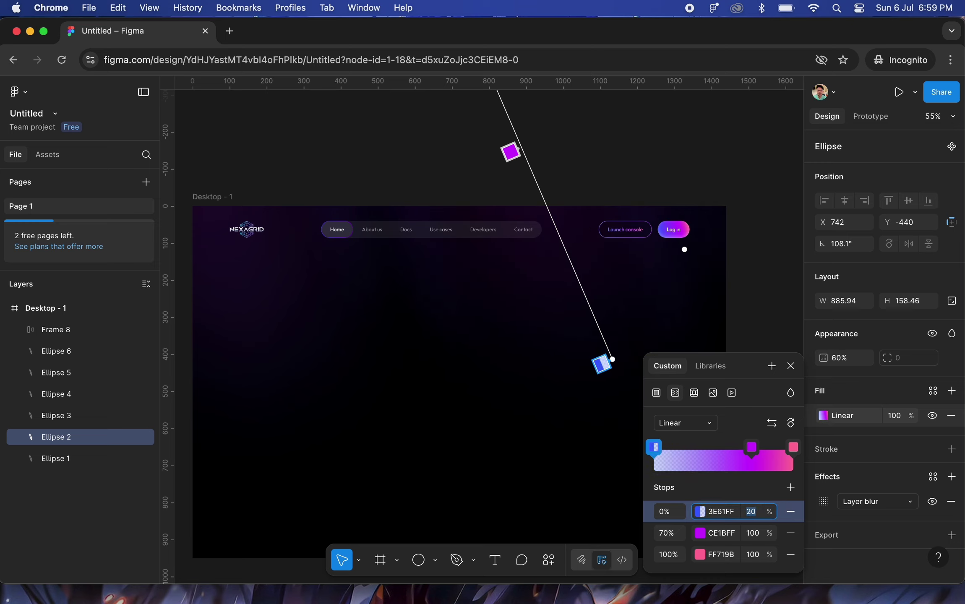
pyautogui.write('0')
pyautogui.press('Return')
pyautogui.write('50')
pyautogui.press('Return')
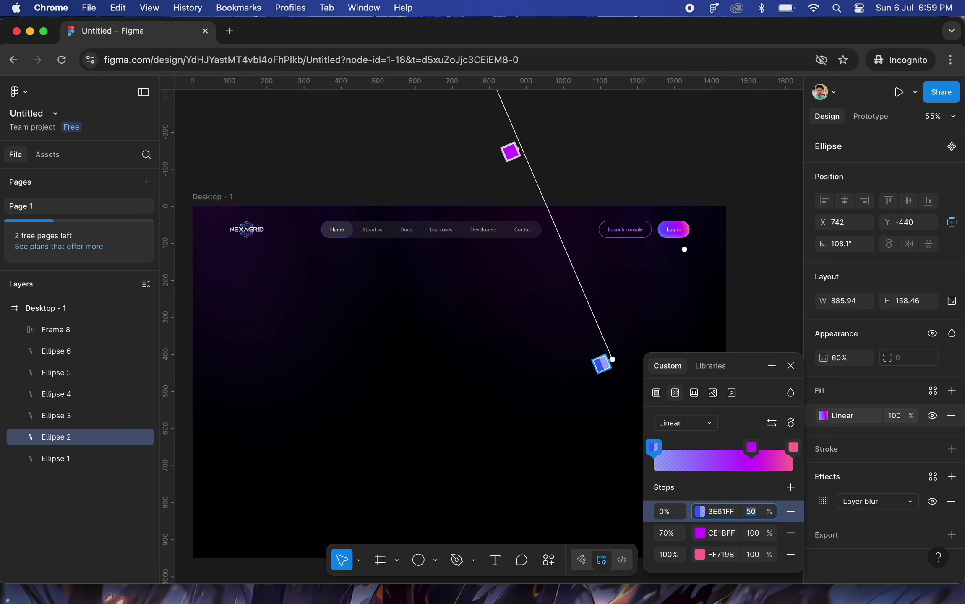
# Detach Ellipse 1's fill from the Primary 1 style and set its 3E61FF gradient stop to 40% opacity
pyautogui.click(250, 278)
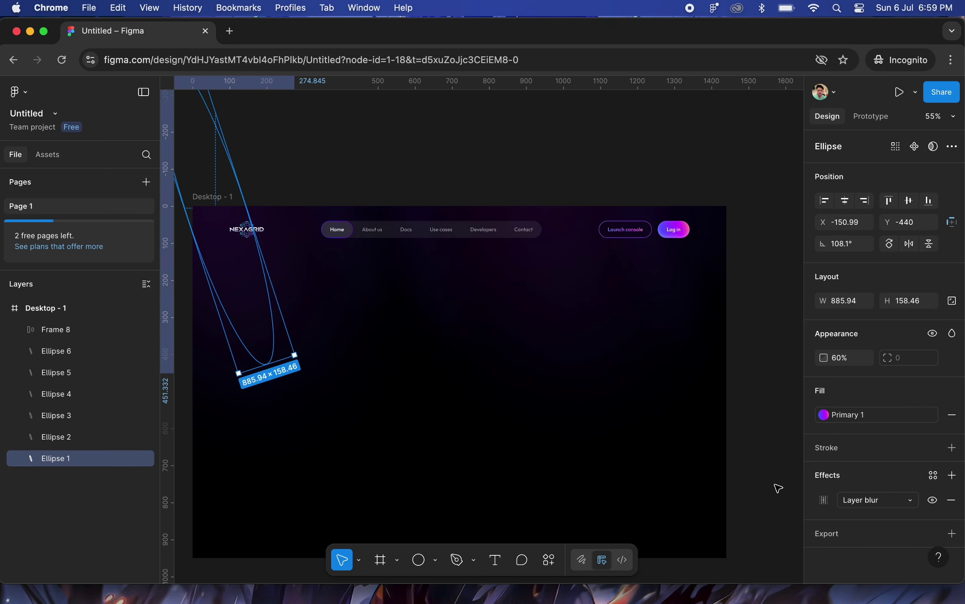
pyautogui.click(939, 417)
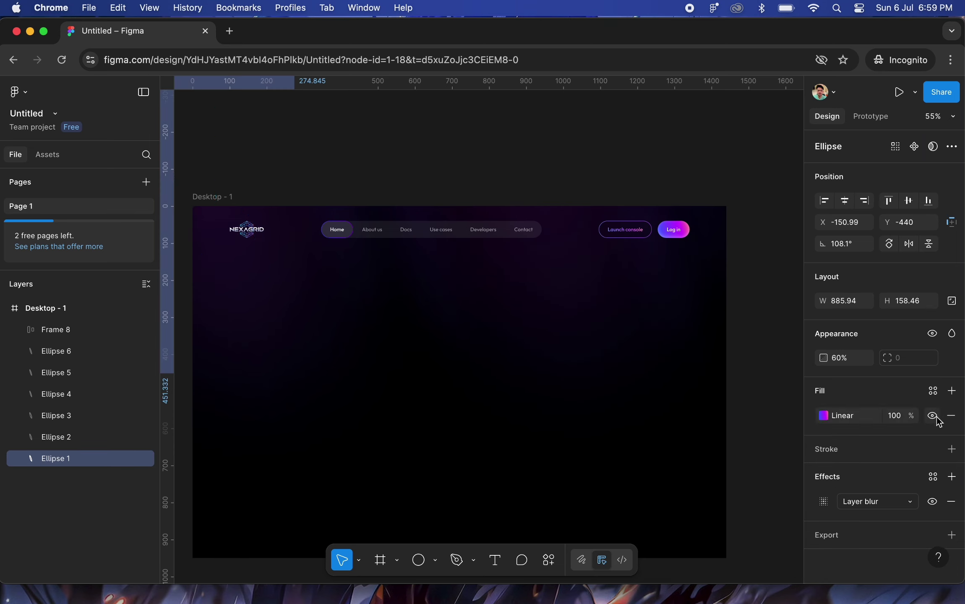
pyautogui.click(823, 418)
pyautogui.click(761, 512)
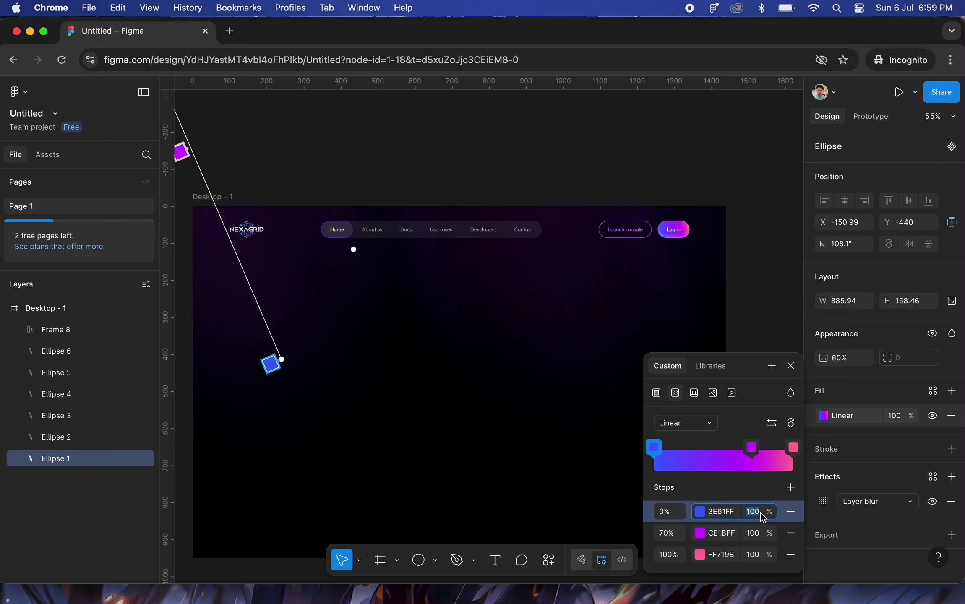
pyautogui.write('50')
pyautogui.press('Return')
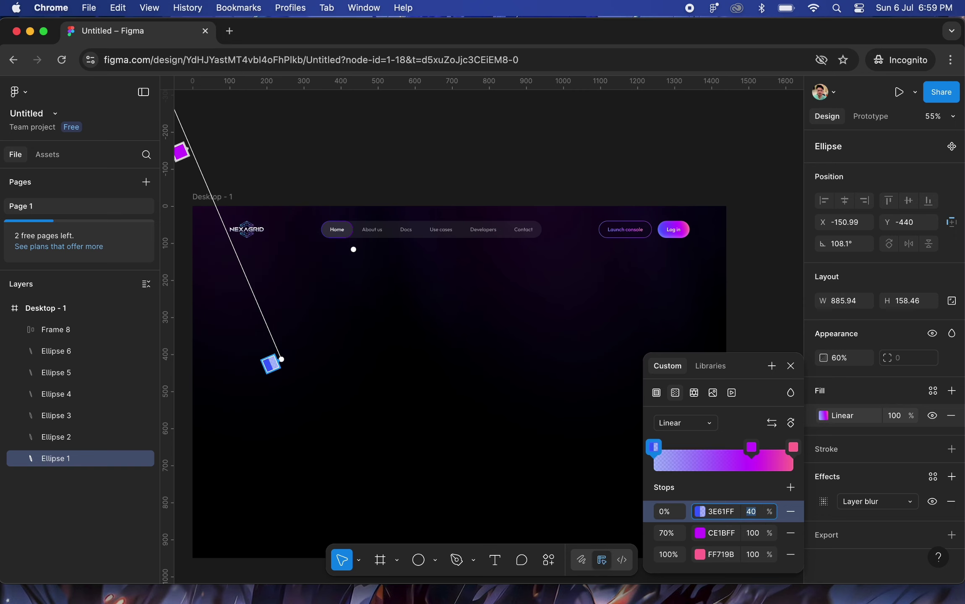
pyautogui.press('Escape')
pyautogui.press('Escape')
# Duplicate the header's About us text and place the copy in the empty hero area at about X 205, Y 331
pyautogui.scroll(5, 338, 280)
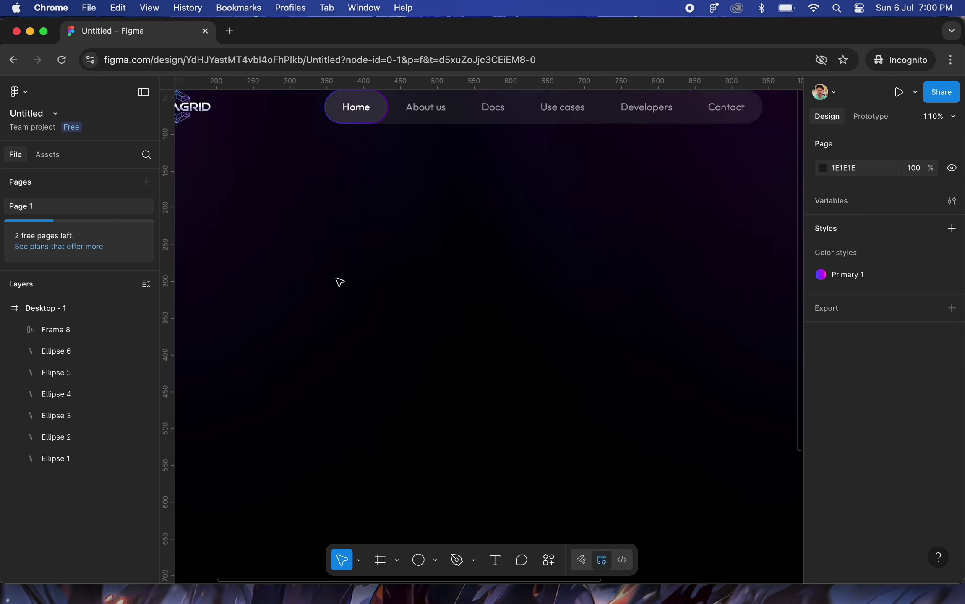
pyautogui.hscroll(-3, 387, 222)
pyautogui.scroll(2, 387, 222)
pyautogui.keyDown('super'); pyautogui.click(531, 152); pyautogui.keyUp('super')
pyautogui.moveTo(529, 151); pyautogui.dragTo(342, 360)
pyautogui.scroll(5, 342, 360)
pyautogui.scroll(-3, 398, 331)
pyautogui.hscroll(-3, 399, 331)
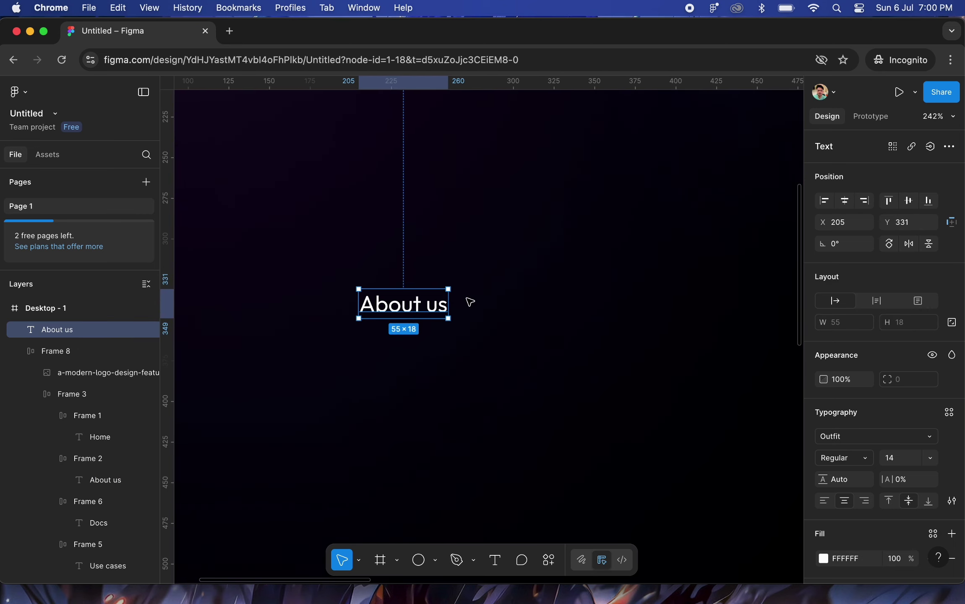
# Set the copied About us text to 50% opacity and Light weight
pyautogui.press('5')
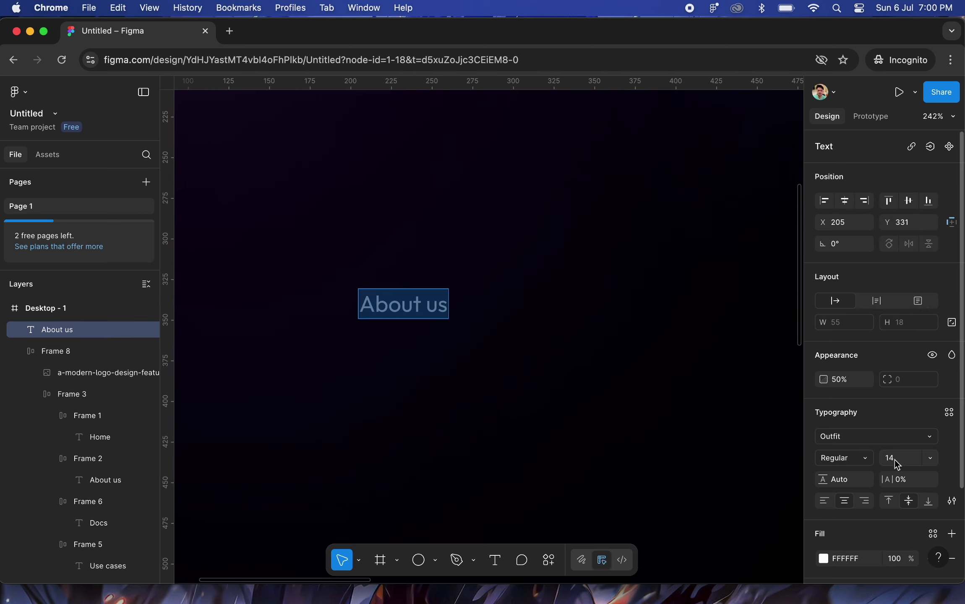
pyautogui.click(865, 458)
pyautogui.click(833, 440)
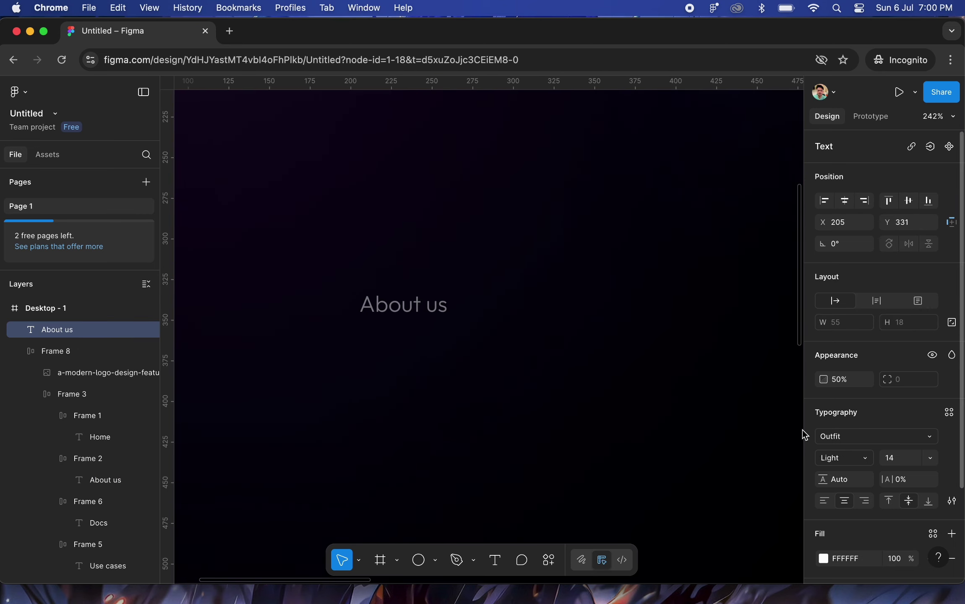
# Replace the copied text with "Scalable automation meets decentralised data"
pyautogui.doubleClick(373, 305)
pyautogui.write('Scalabl')
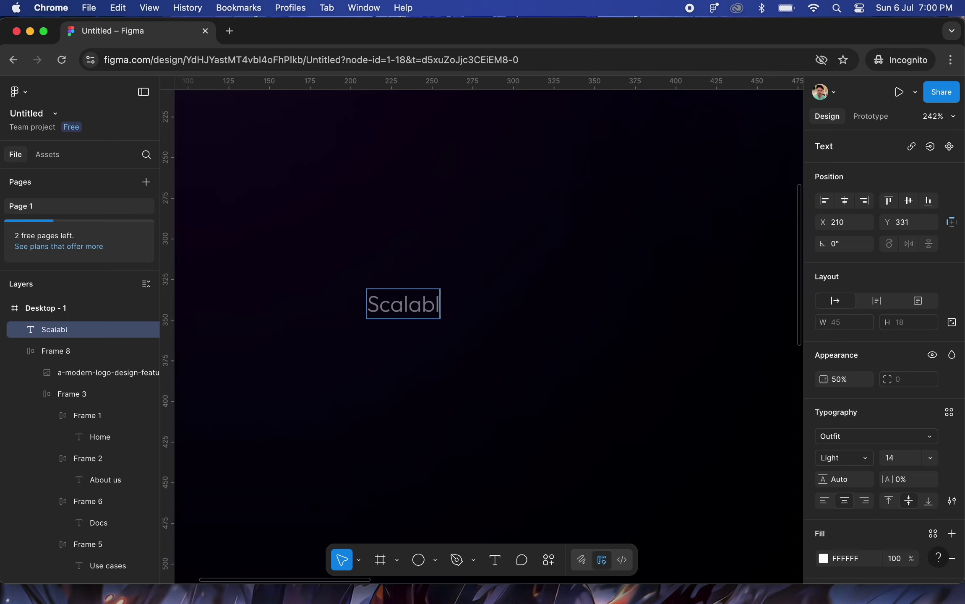
pyautogui.write('e automa')
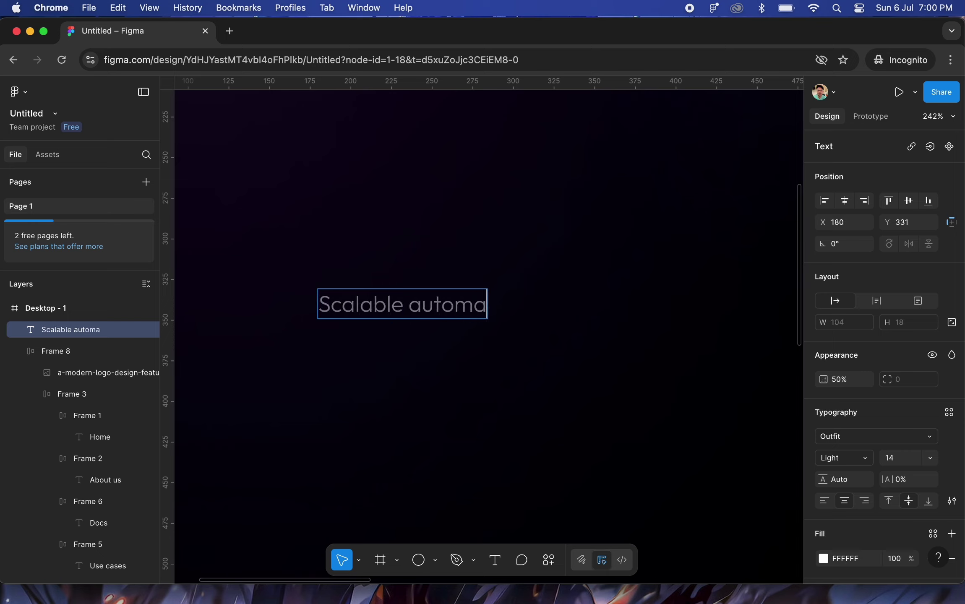
pyautogui.write('tion meets dece')
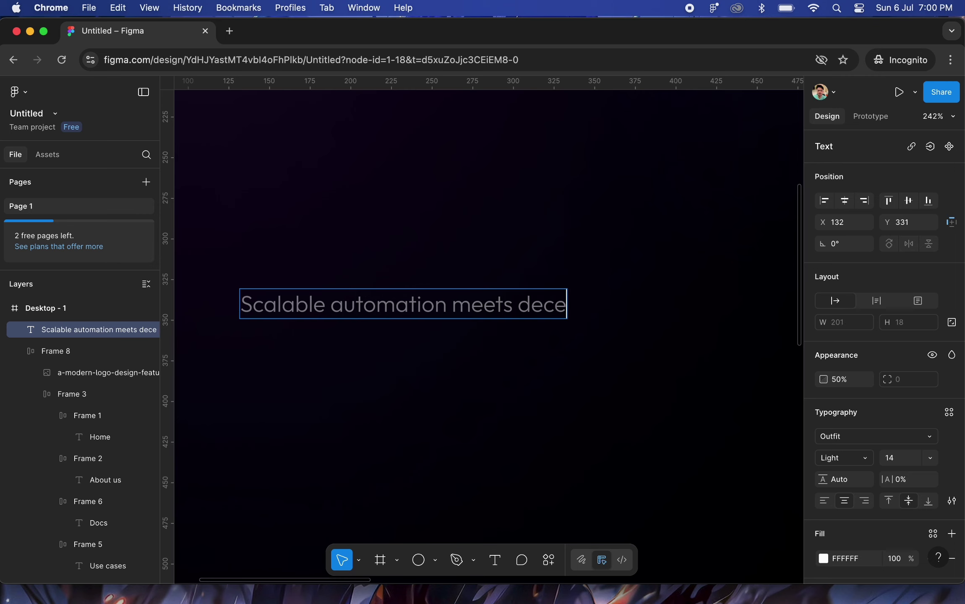
pyautogui.write('ntralized data')
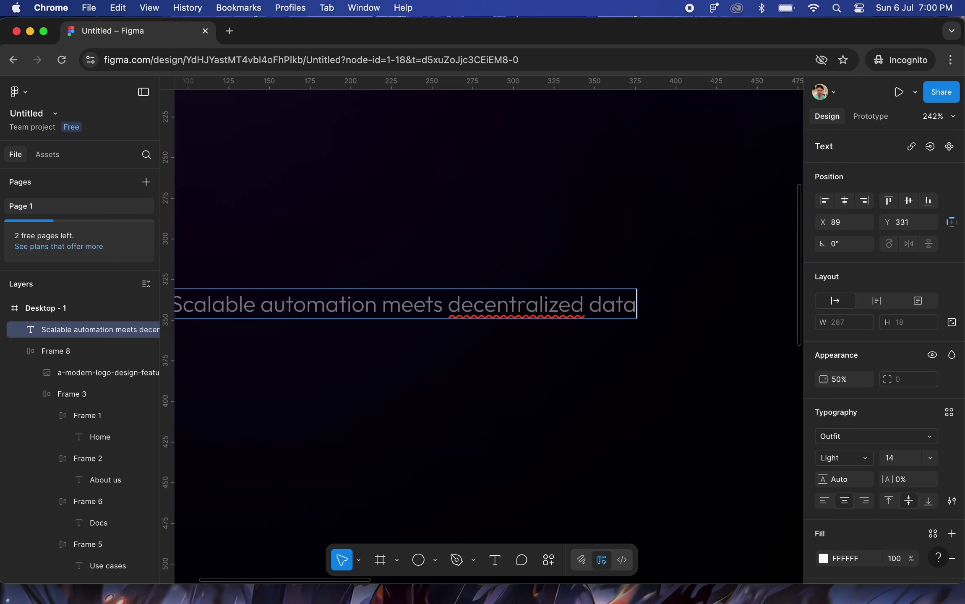
pyautogui.click(558, 304)
pyautogui.press('BackSpace')
pyautogui.write('s')
pyautogui.scroll(-3, 509, 257)
pyautogui.click(509, 257)
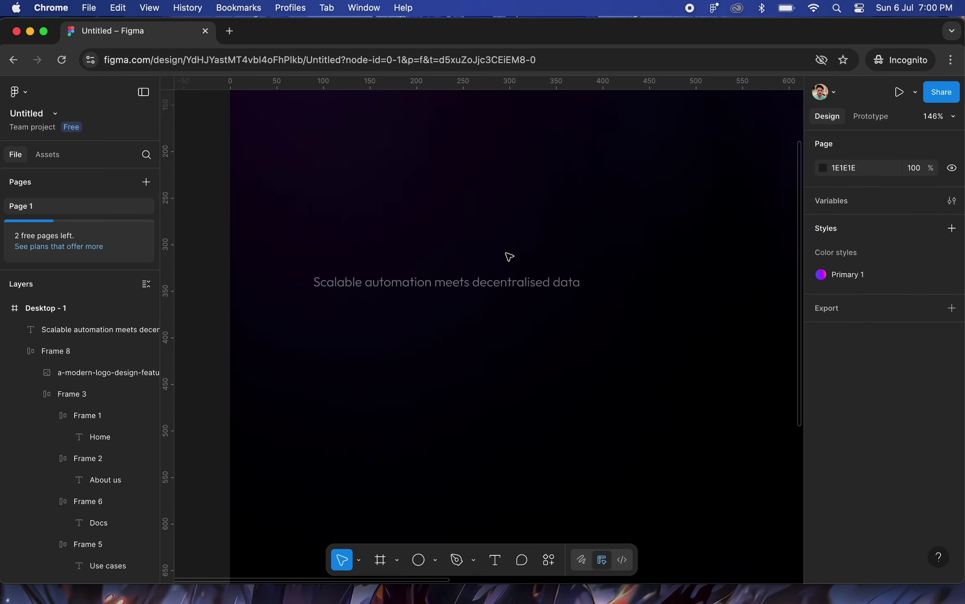
# Set the opacity of the "Scalable automation meets decentralised data" tagline to 80%
pyautogui.click(471, 281)
pyautogui.press('0')
pyautogui.click(449, 332)
pyautogui.click(499, 284)
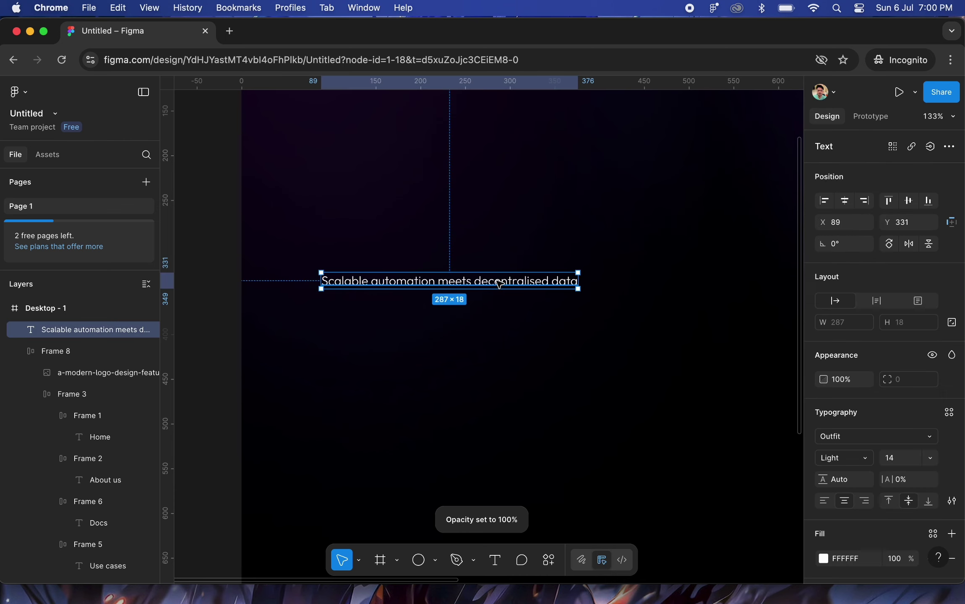
pyautogui.press('8')
pyautogui.press('7')
pyautogui.press('8')
pyautogui.click(461, 320)
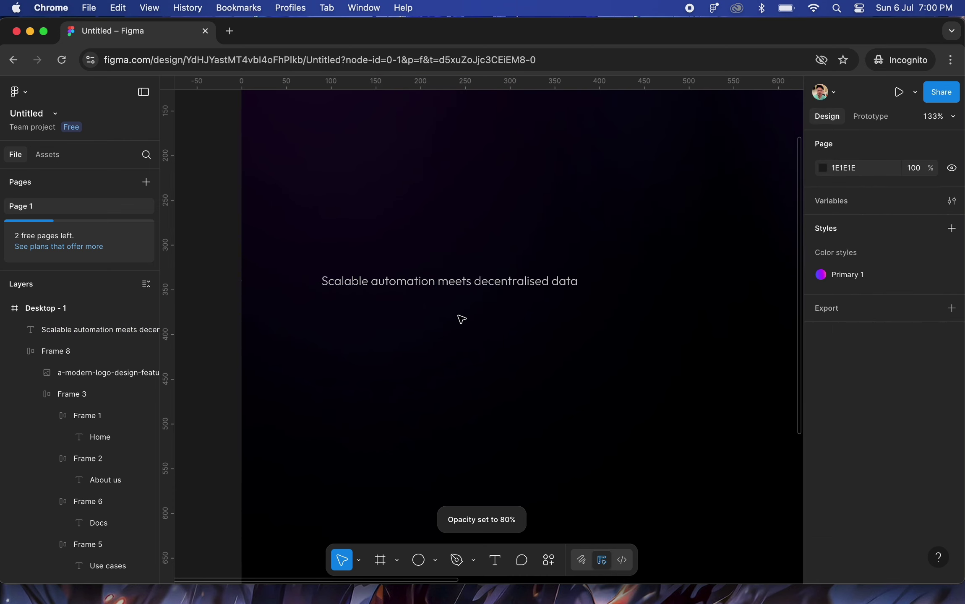
# Group Ellipse 1 through Ellipse 6, then lock the group and collapse it in the layer list
pyautogui.scroll(-3, 453, 345)
pyautogui.scroll(5, 384, 295)
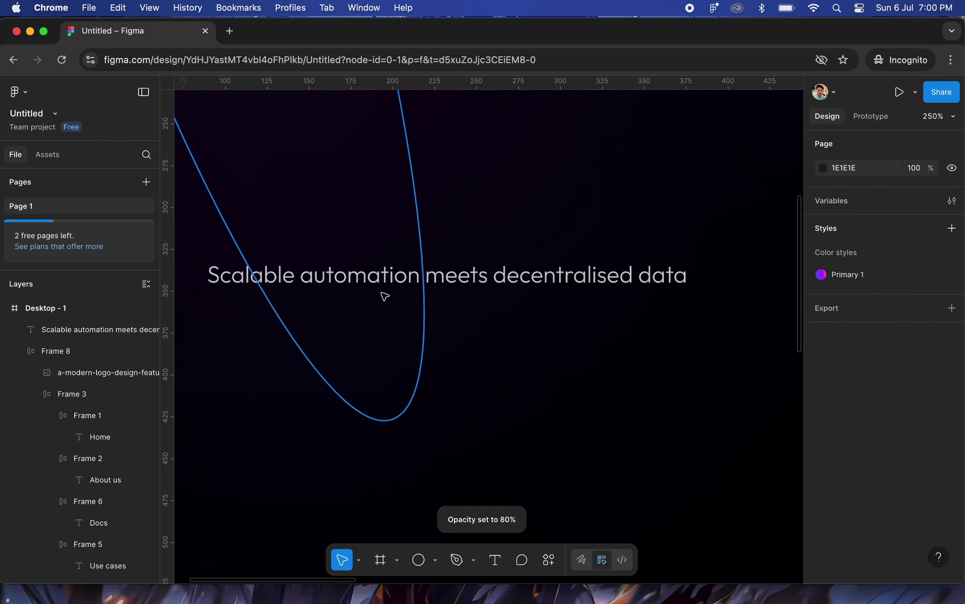
pyautogui.click(20, 352)
pyautogui.click(64, 372)
pyautogui.keyDown('shift'); pyautogui.click(62, 480); pyautogui.keyUp('shift')
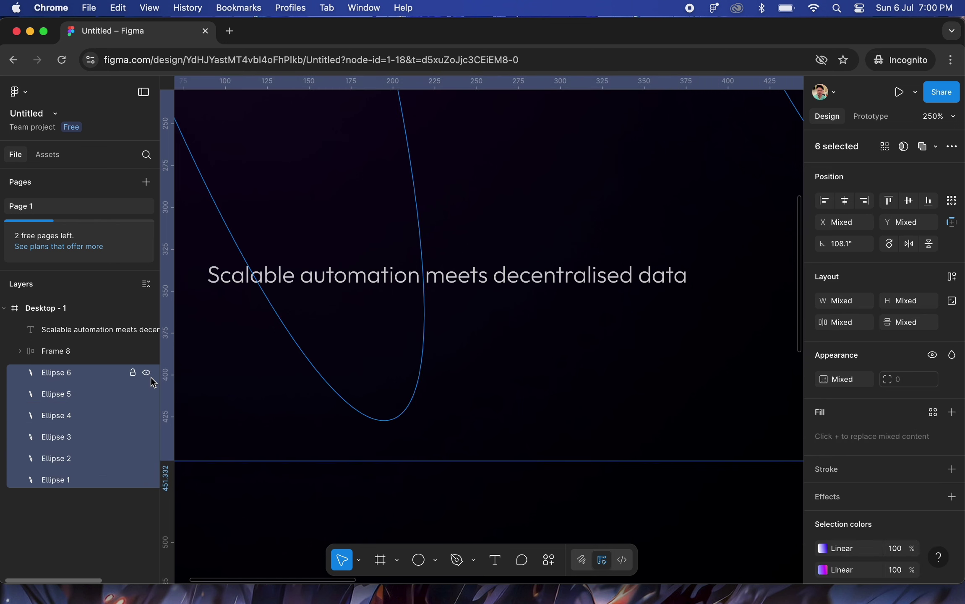
pyautogui.rightClick(72, 377)
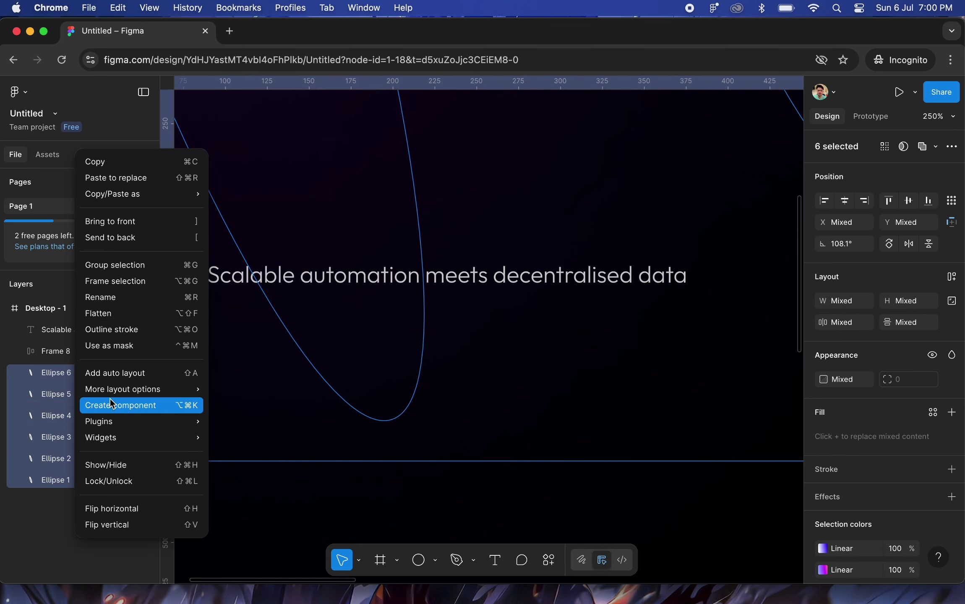
pyautogui.click(120, 266)
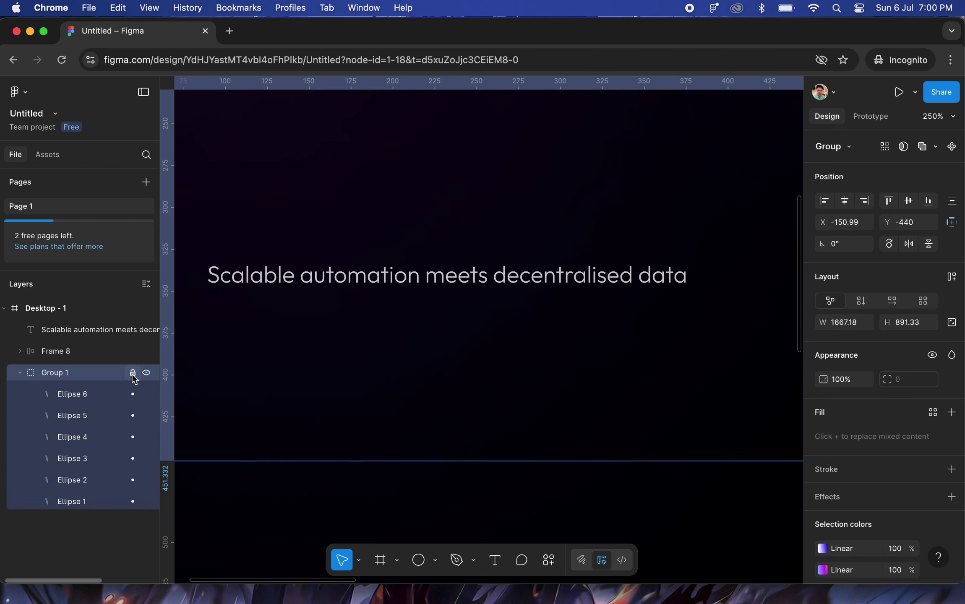
pyautogui.click(20, 372)
pyautogui.click(384, 334)
# Draw a 12 × 12 circle just before the tagline's first word and fill it with the Primary 1 style
pyautogui.click(383, 280)
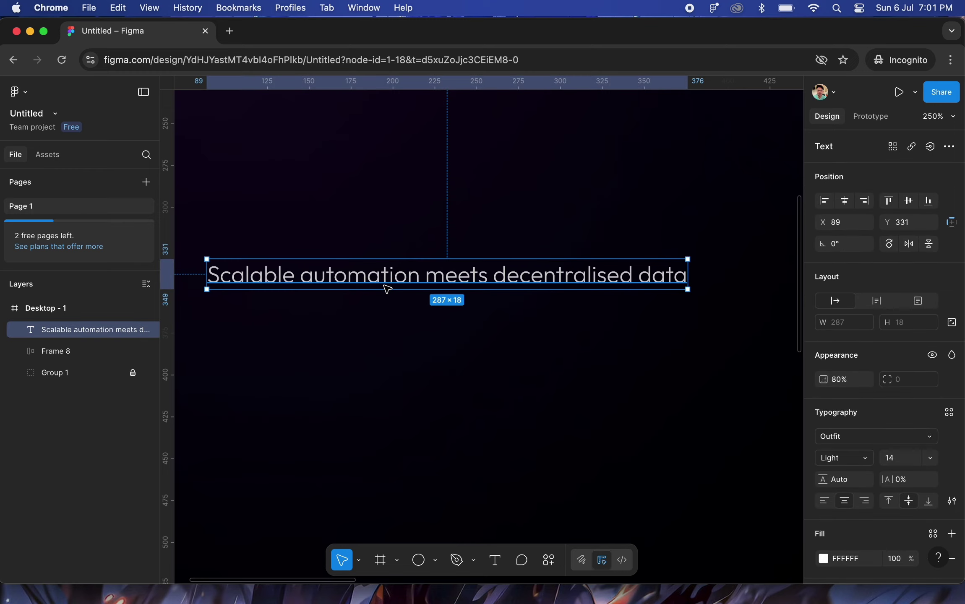
pyautogui.scroll(-2, 387, 289)
pyautogui.scroll(10, 254, 295)
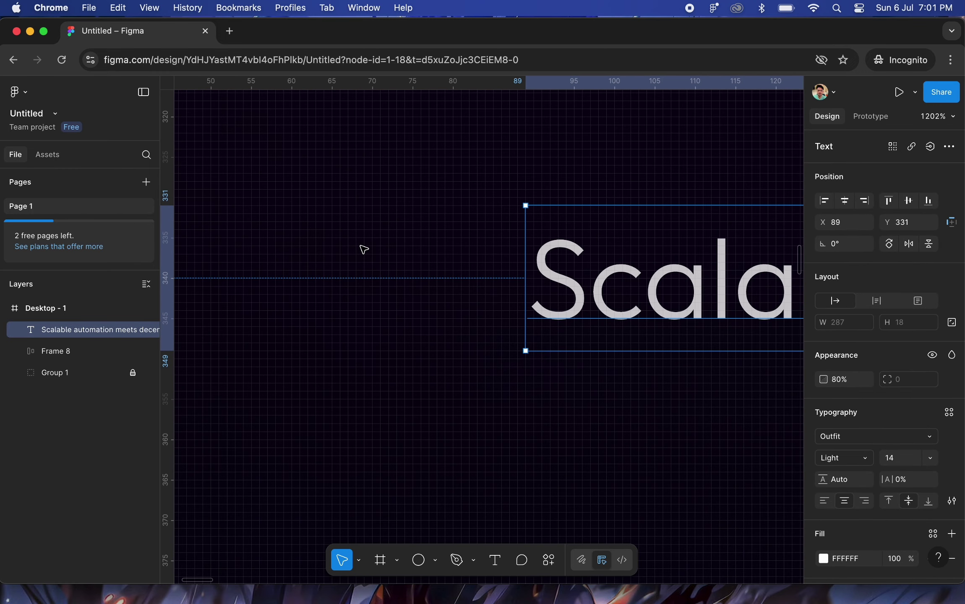
pyautogui.press('o')
pyautogui.moveTo(387, 254)
pyautogui.mouseDown()
pyautogui.moveTo(430, 297)
pyautogui.moveTo(420, 303)
pyautogui.mouseUp()
pyautogui.click(933, 390)
pyautogui.click(688, 384)
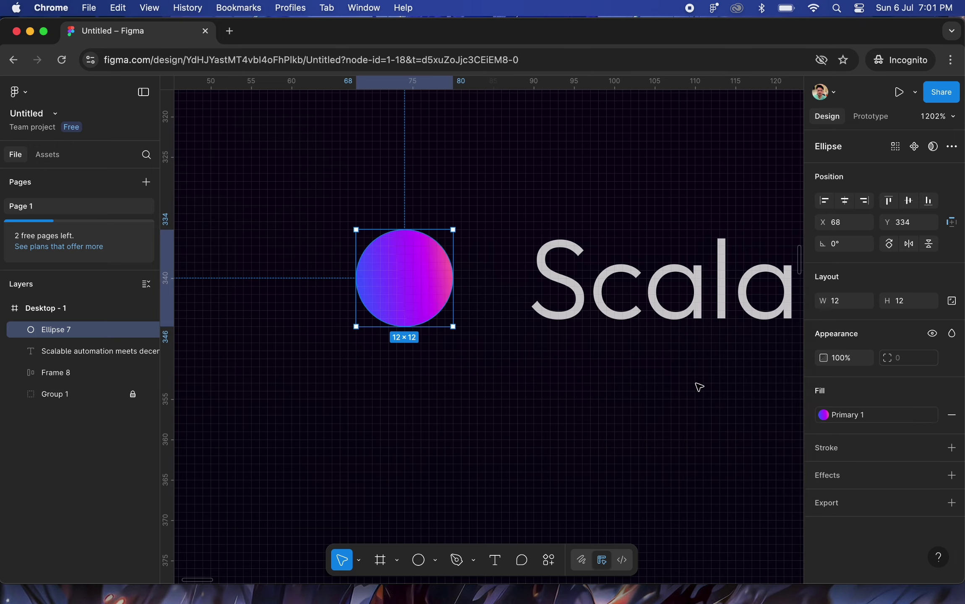
pyautogui.click(390, 424)
# Wrap the circle and tagline in a horizontal auto layout with a gap of 8 and move it to about X 133, Y 286
pyautogui.scroll(-3, 390, 424)
pyautogui.scroll(-4, 390, 424)
pyautogui.click(392, 381)
pyautogui.keyDown('shift'); pyautogui.click(672, 383); pyautogui.keyUp('shift')
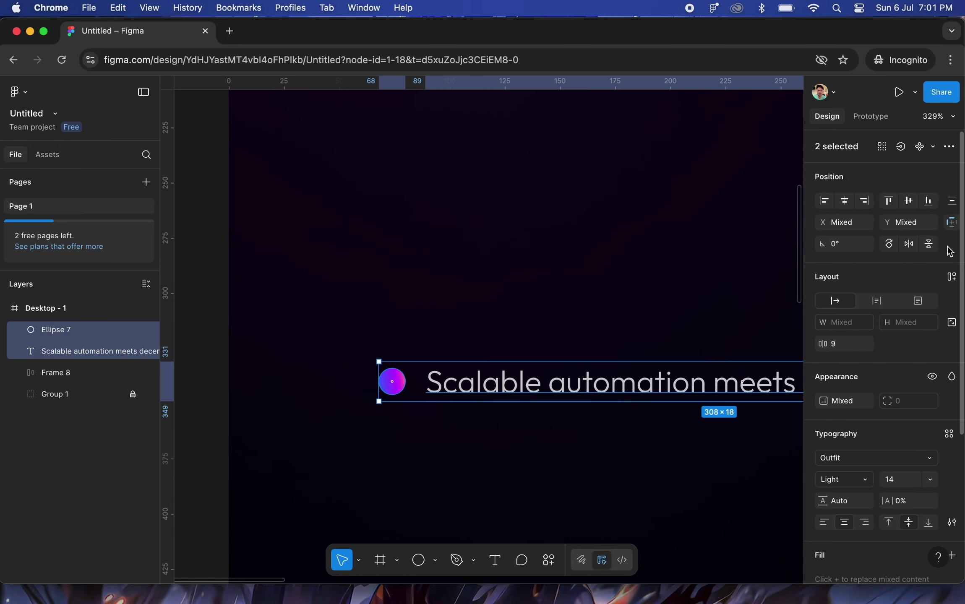
pyautogui.click(952, 278)
pyautogui.click(906, 345)
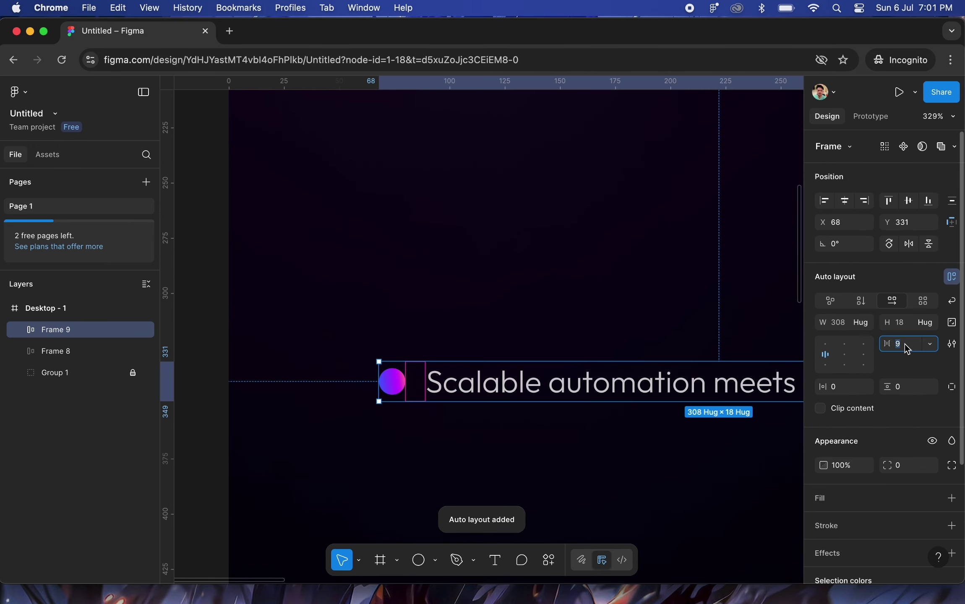
pyautogui.scroll(-6, 495, 302)
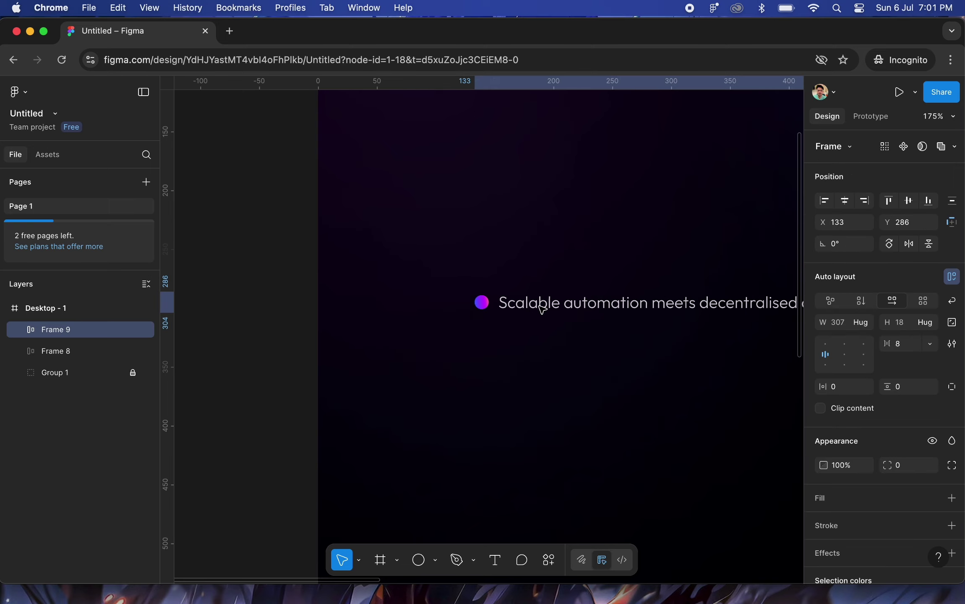
# Set the vertical padding of the tagline's auto layout frame to 8
pyautogui.scroll(5, 302, 368)
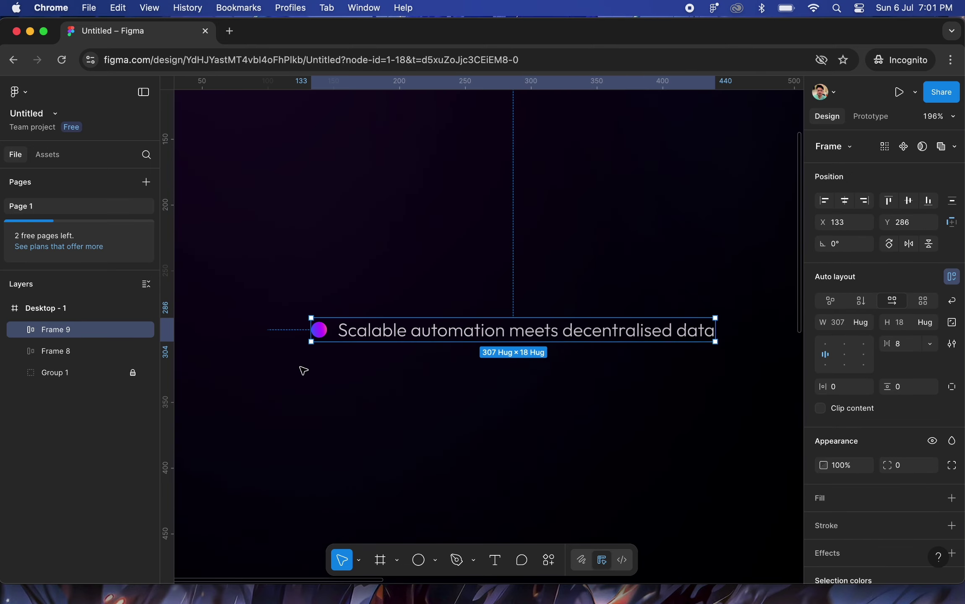
pyautogui.click(902, 387)
pyautogui.write('20')
pyautogui.press('Down')
pyautogui.press('Down')
pyautogui.press('Down')
pyautogui.press('Down')
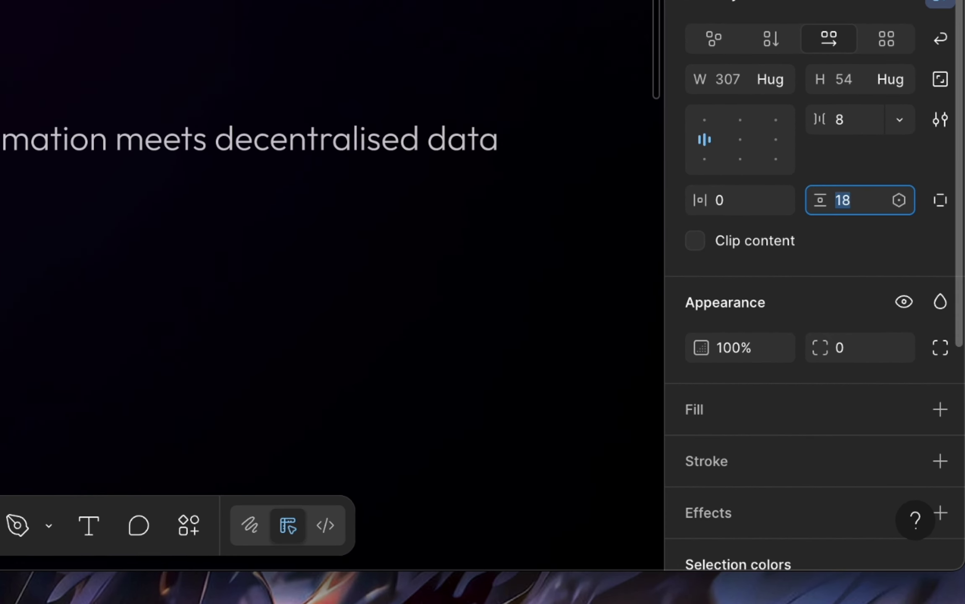
pyautogui.press('Down')
pyautogui.press('Up')
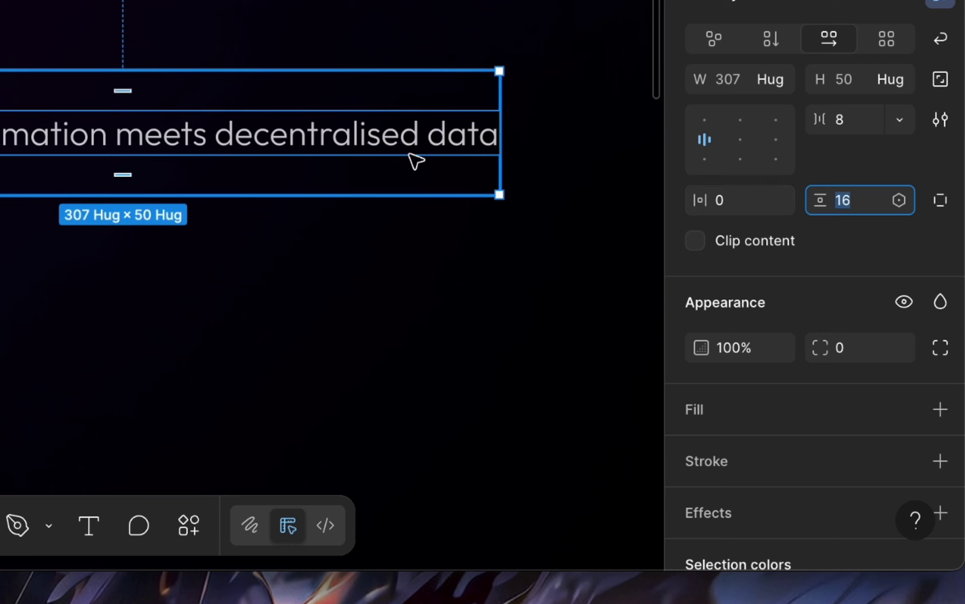
pyautogui.write('8')
pyautogui.press('Down')
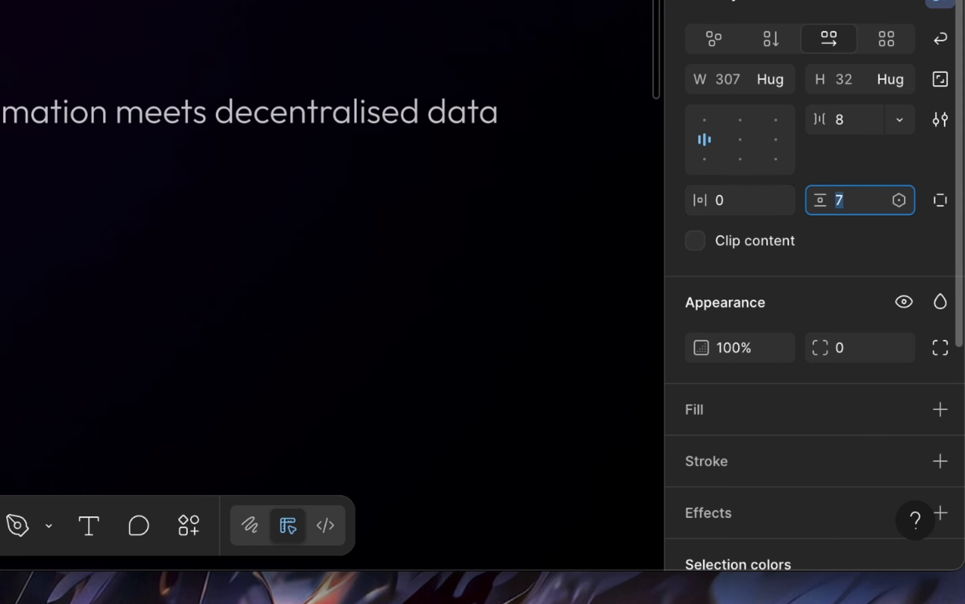
pyautogui.press('Up')
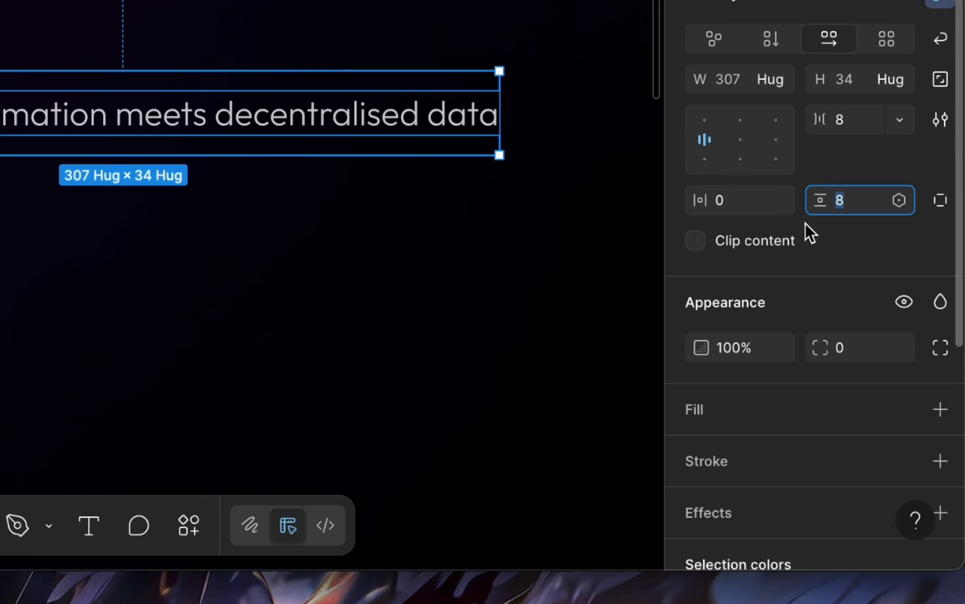
# Enable individual padding on the "Scalable automation meets decentralised data" frame and set its left padding to 12
pyautogui.click(940, 202)
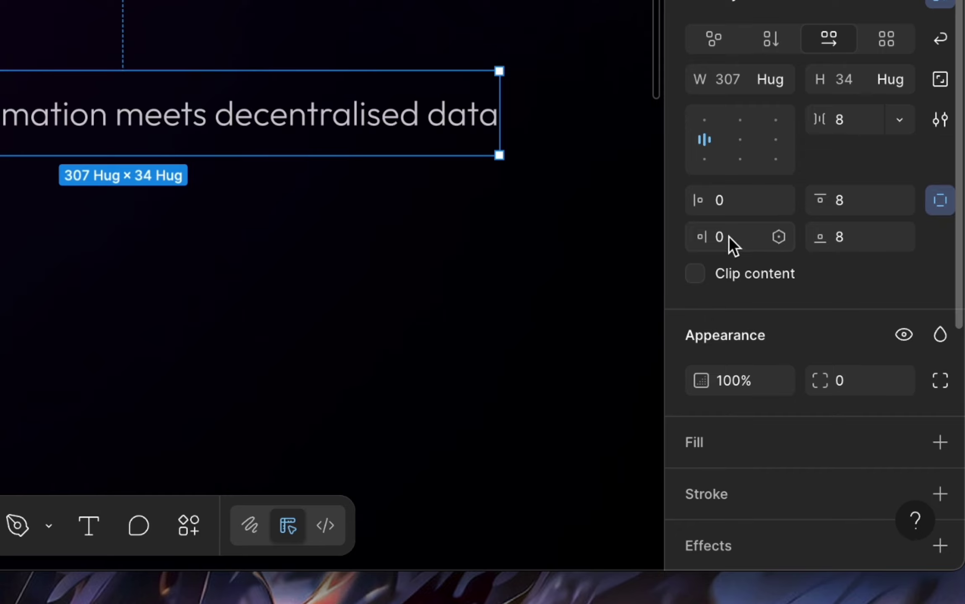
pyautogui.click(741, 212)
pyautogui.write('10')
pyautogui.press('Return')
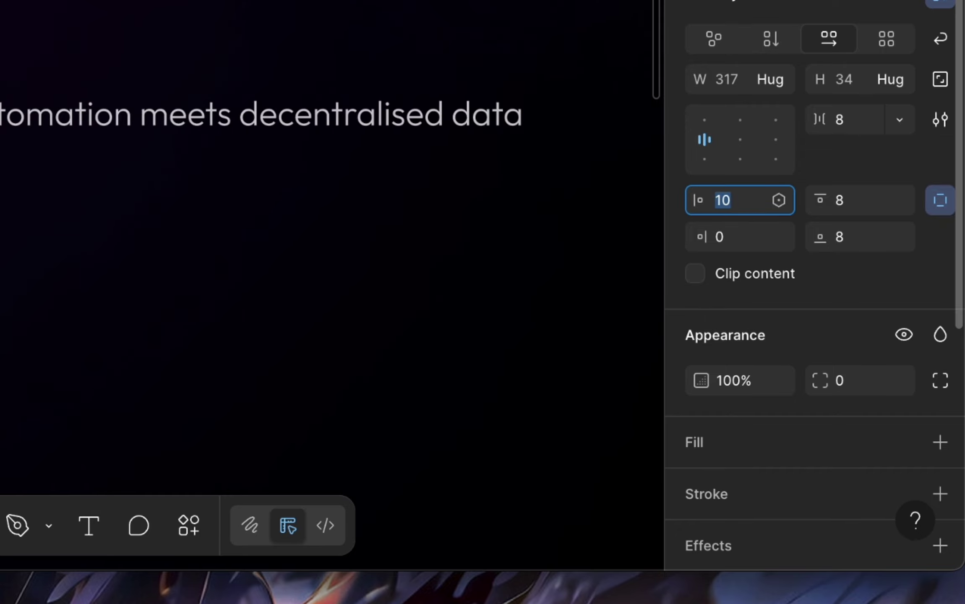
pyautogui.write('8')
pyautogui.press('Return')
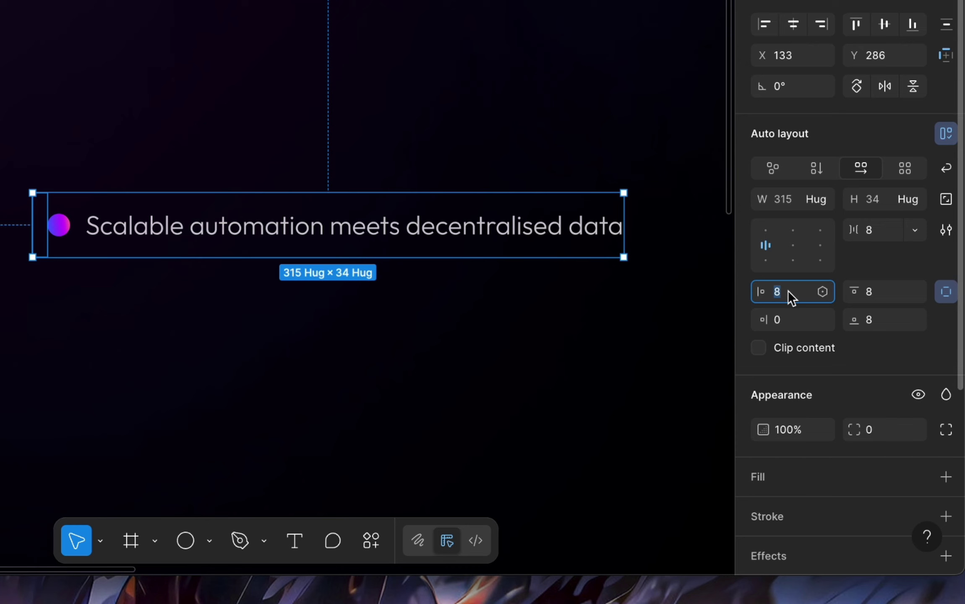
pyautogui.write('12')
pyautogui.press('Return')
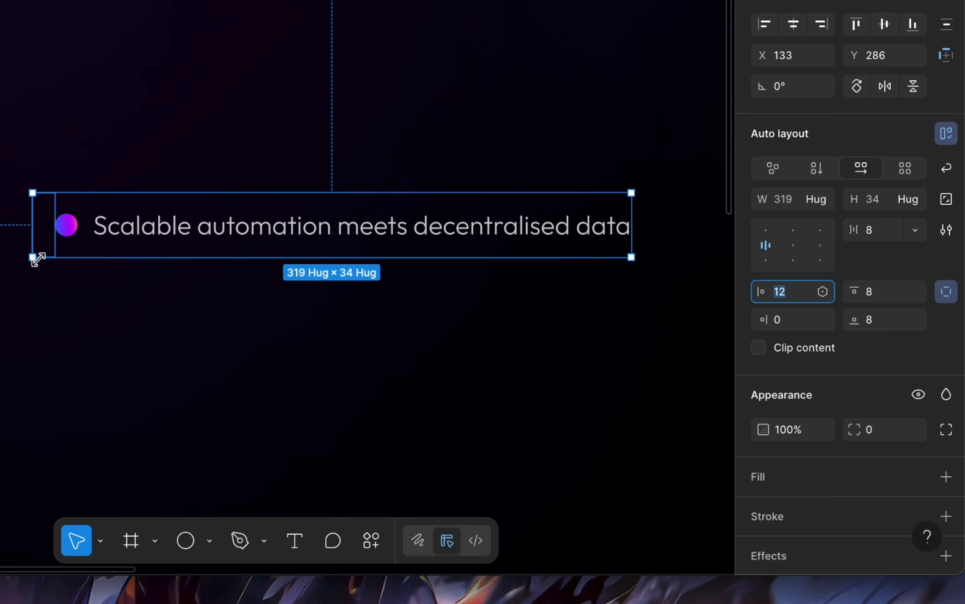
# Set the tagline frame's right padding to 16
pyautogui.click(791, 328)
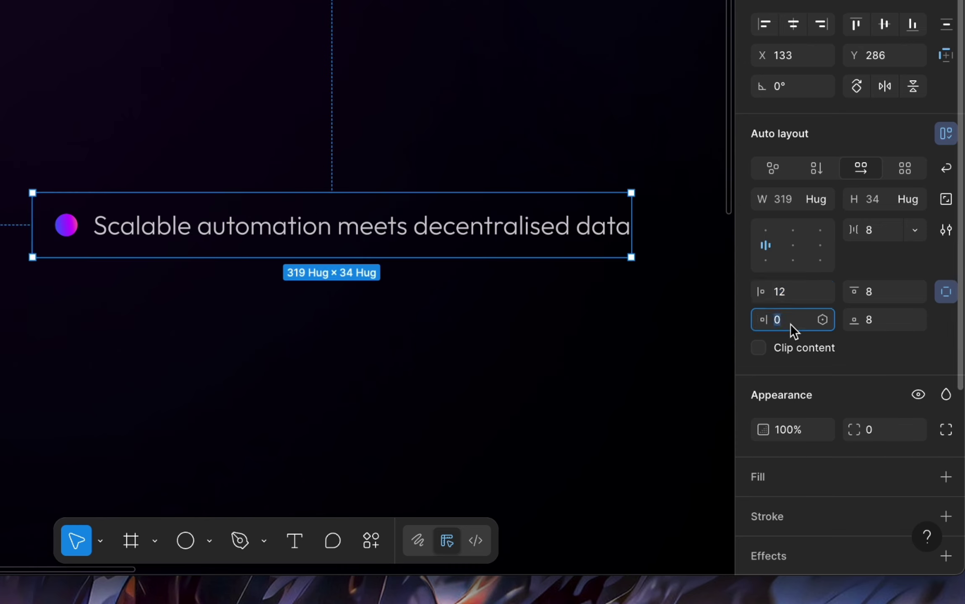
pyautogui.write('40')
pyautogui.press('Return')
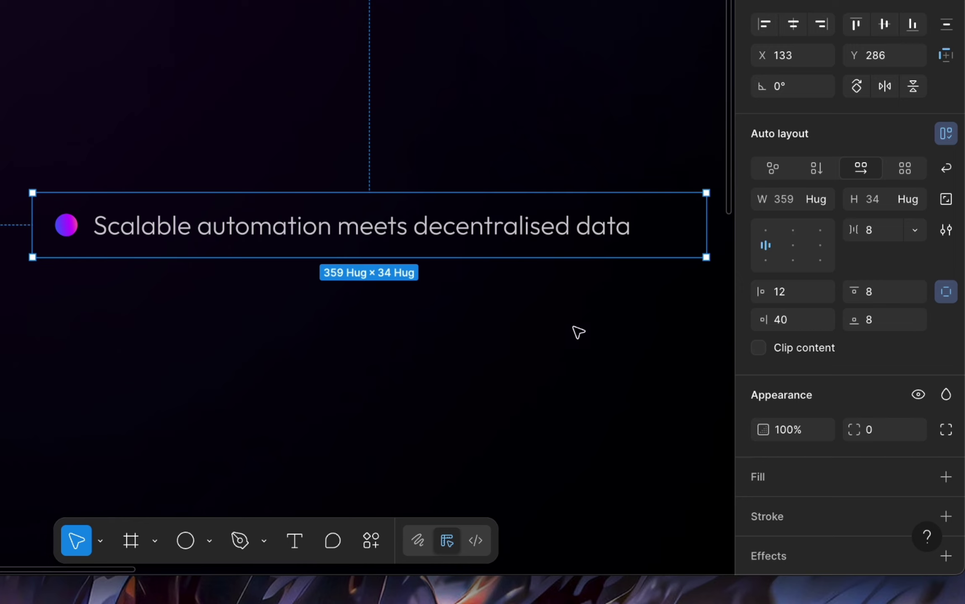
pyautogui.click(794, 320)
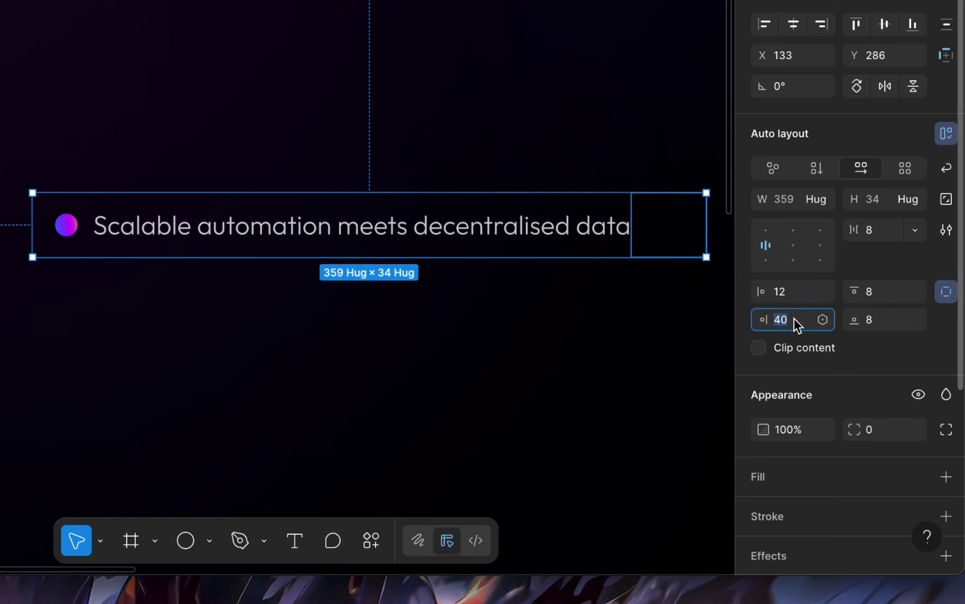
pyautogui.press('Return')
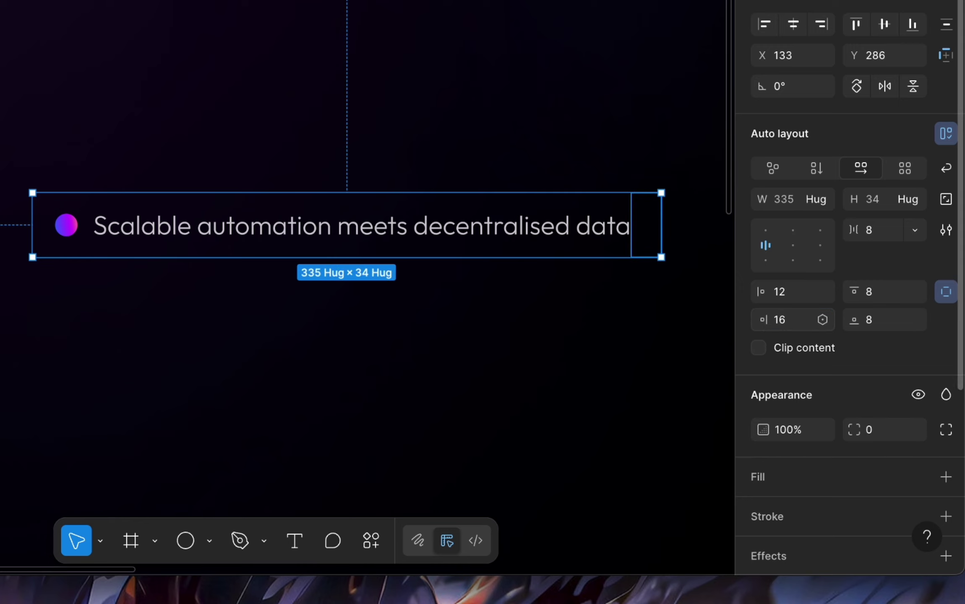
# Round the tagline frame into a pill with a corner radius of 9999
pyautogui.click(875, 435)
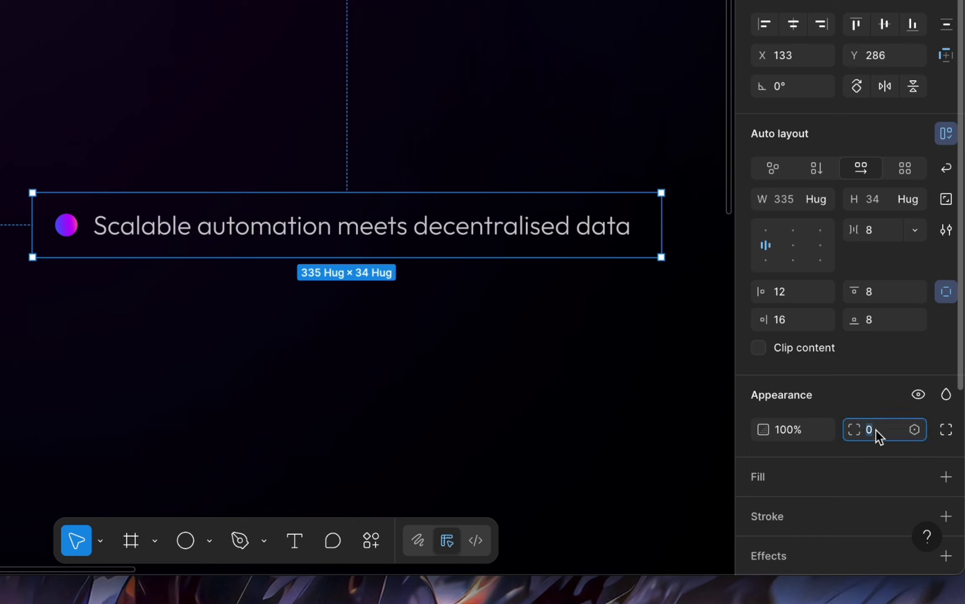
pyautogui.write('a')
pyautogui.press('Return')
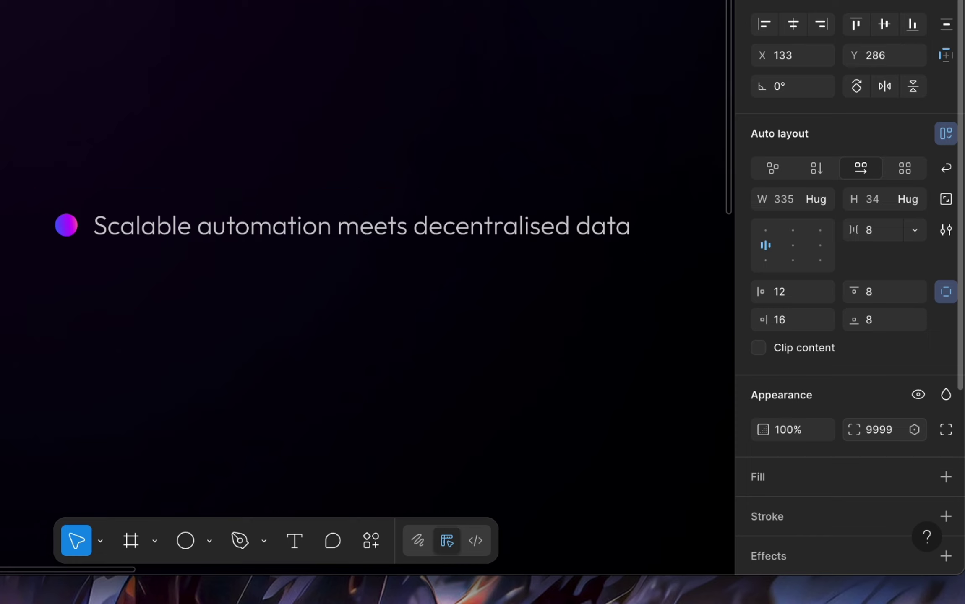
# Add an FFFFFF fill at 8% opacity to the tagline pill and deselect it
pyautogui.click(946, 477)
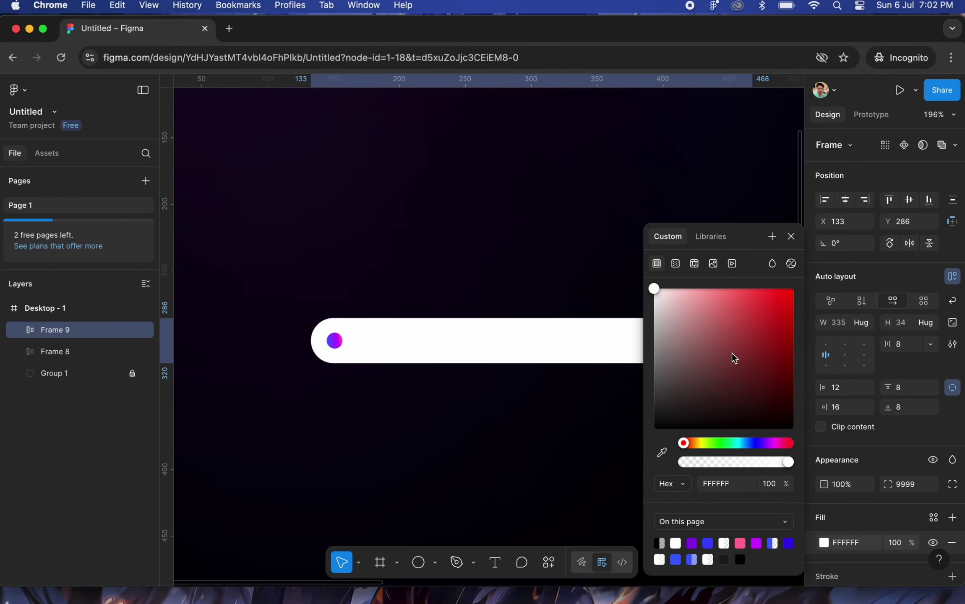
pyautogui.click(897, 545)
pyautogui.write('5')
pyautogui.press('Return')
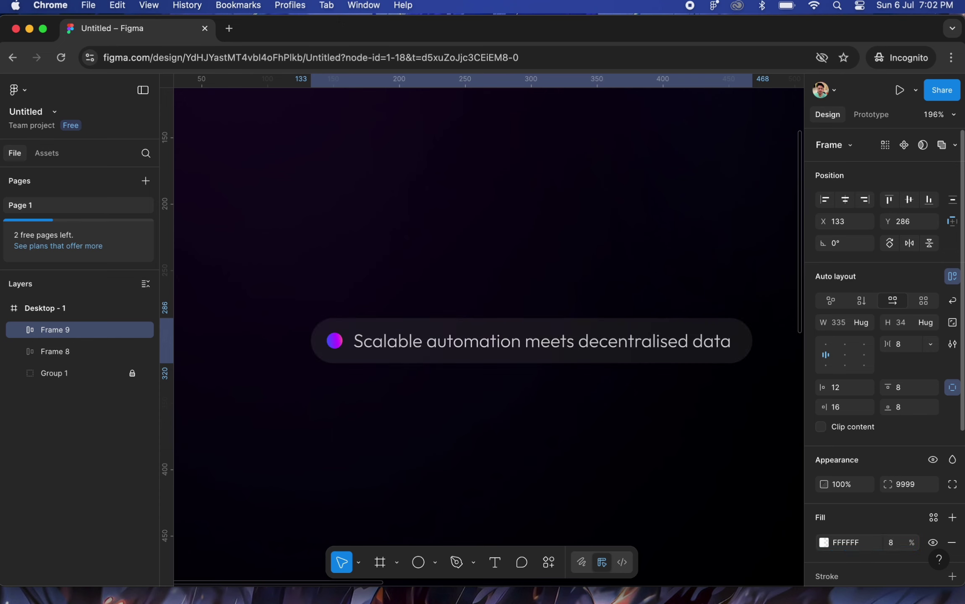
pyautogui.click(366, 247)
# Using the layout grid, align the tagline pill with the left edge of the first column beneath the logo, at about Y 208
pyautogui.hscroll(3, 366, 246)
pyautogui.scroll(-1, 366, 246)
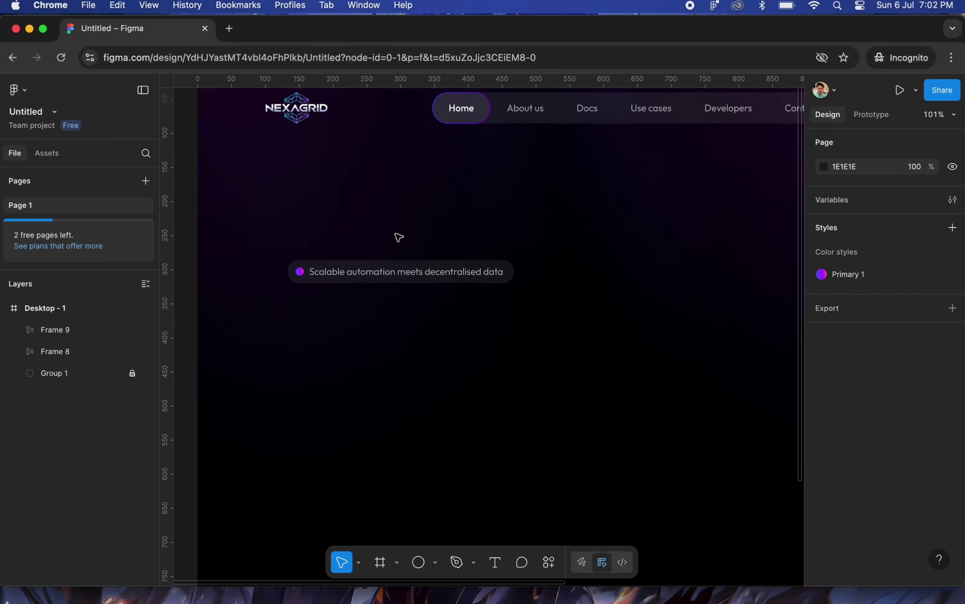
pyautogui.click(392, 238)
pyautogui.hotkey('ctrl', 'shift', '4')
pyautogui.moveTo(383, 240); pyautogui.dragTo(374, 222)
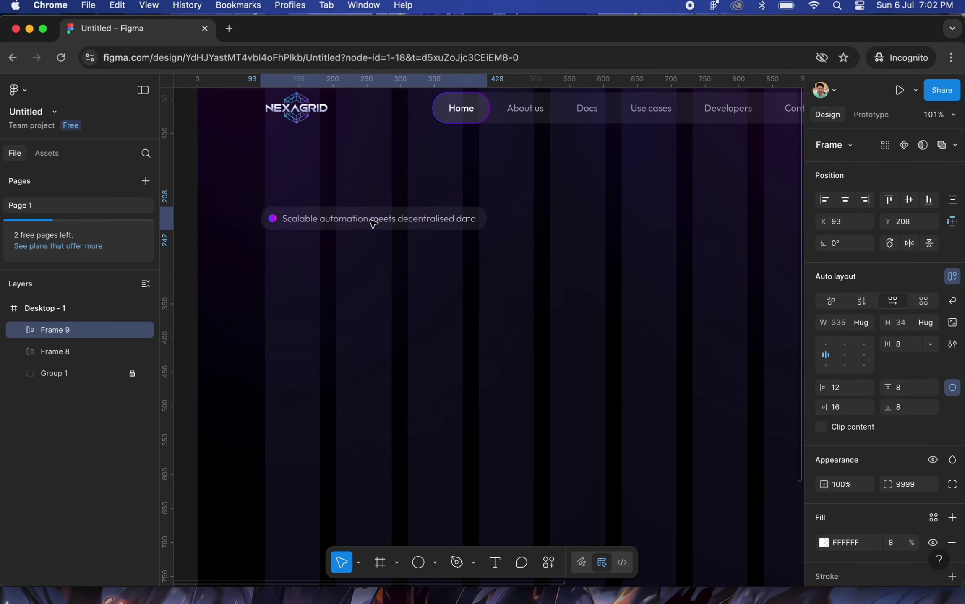
pyautogui.click(465, 431)
pyautogui.hotkey('ctrl', 'shift', '4')
pyautogui.scroll(-5, 381, 331)
pyautogui.click(366, 309)
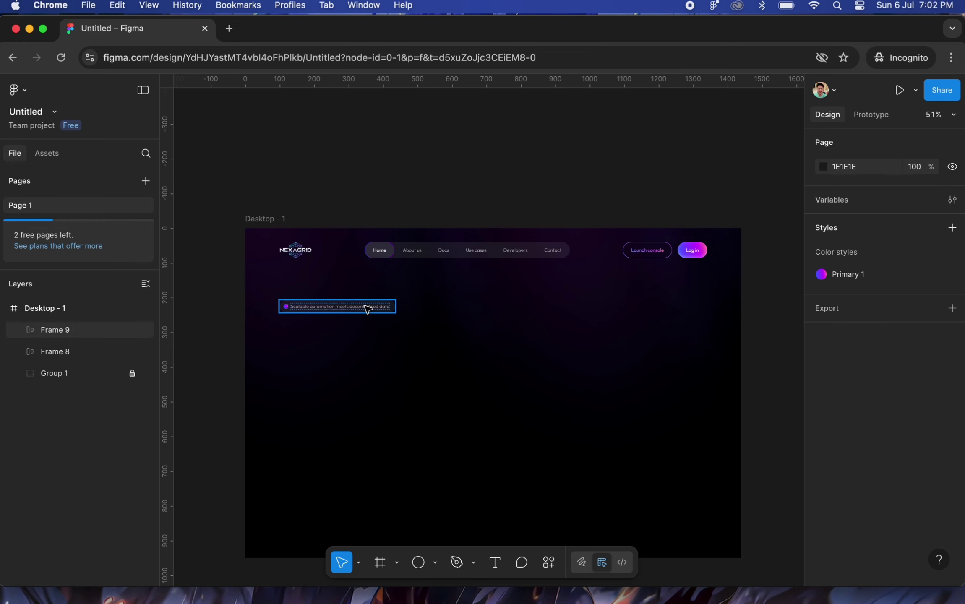
# Duplicate the tagline text below the pill and change the copy to "Redefining Automation for the WEB3 Data Universe"
pyautogui.scroll(5, 366, 308)
pyautogui.doubleClick(331, 320)
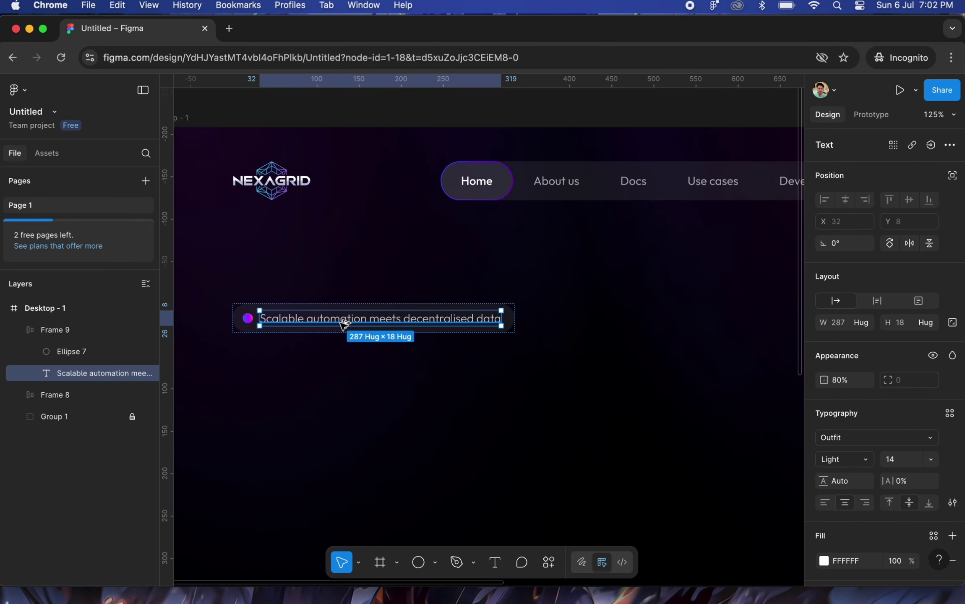
pyautogui.keyDown('alt'); pyautogui.moveTo(343, 324); pyautogui.dragTo(334, 434); pyautogui.keyUp('alt')
pyautogui.press('Return')
pyautogui.write('Re')
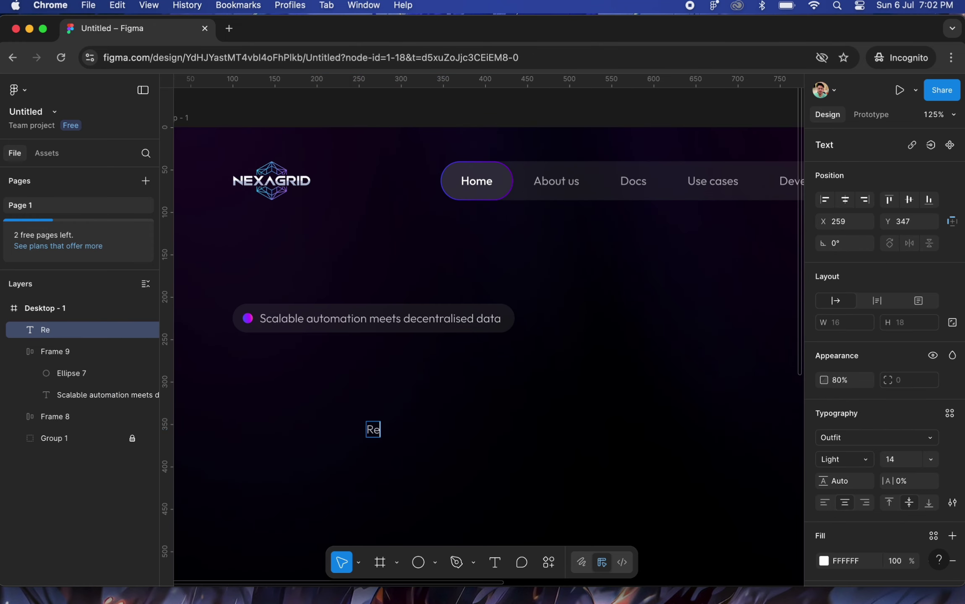
pyautogui.write('defining Automation')
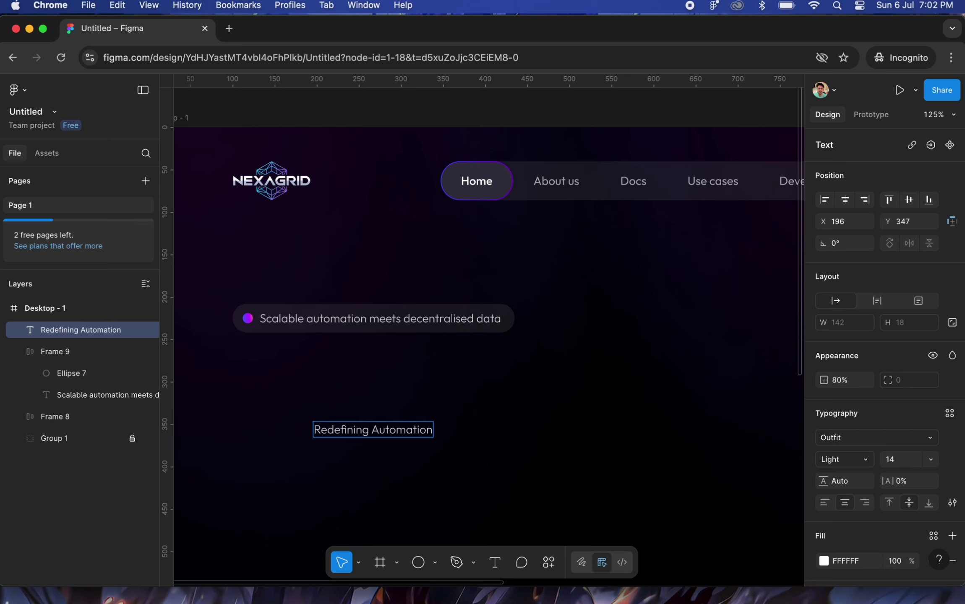
pyautogui.write(' for the WEB3 Data Universe')
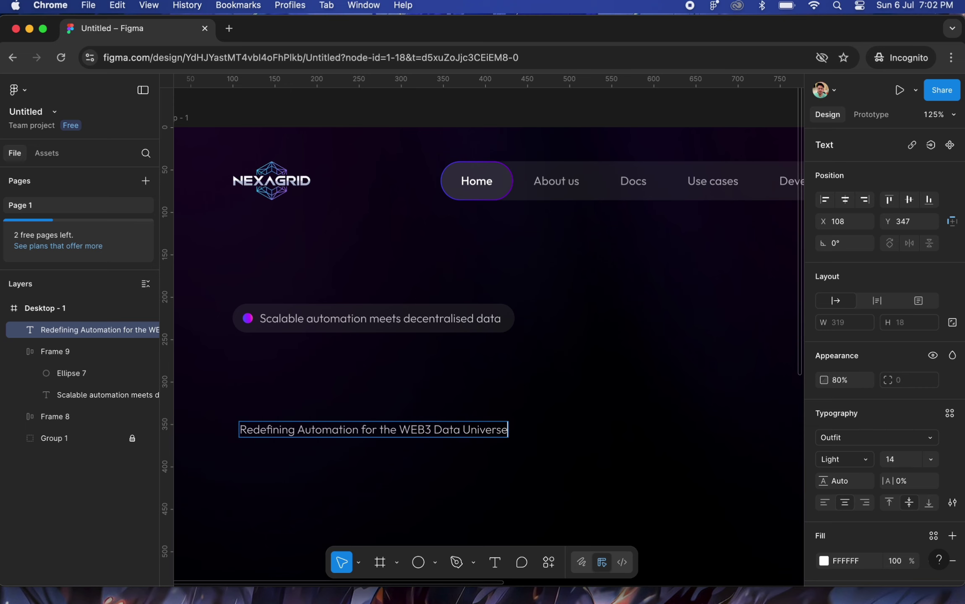
pyautogui.press('Escape')
# Set the headline's typography to DM Sans, size 56, SemiBold
pyautogui.click(879, 440)
pyautogui.write('DM')
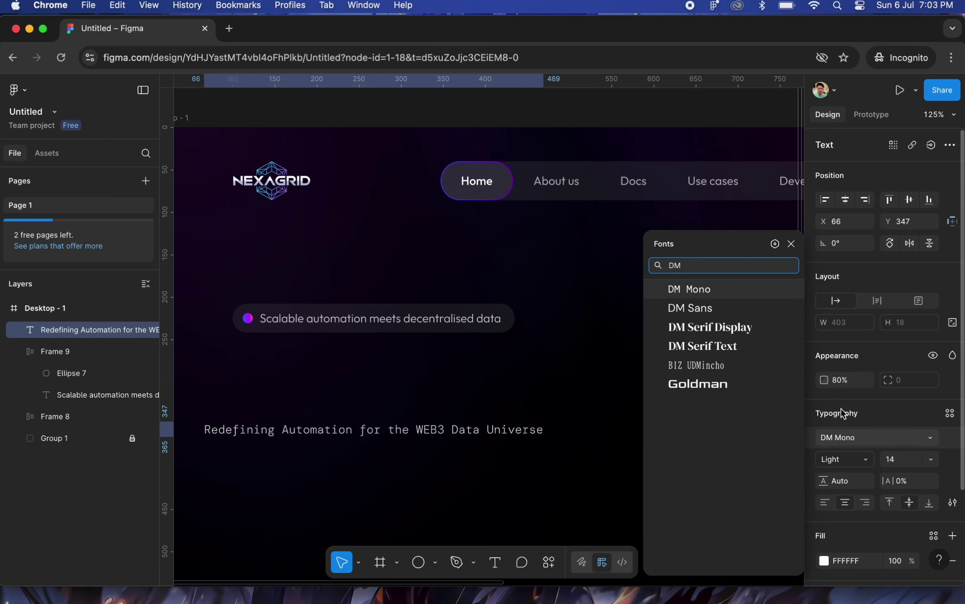
pyautogui.click(725, 310)
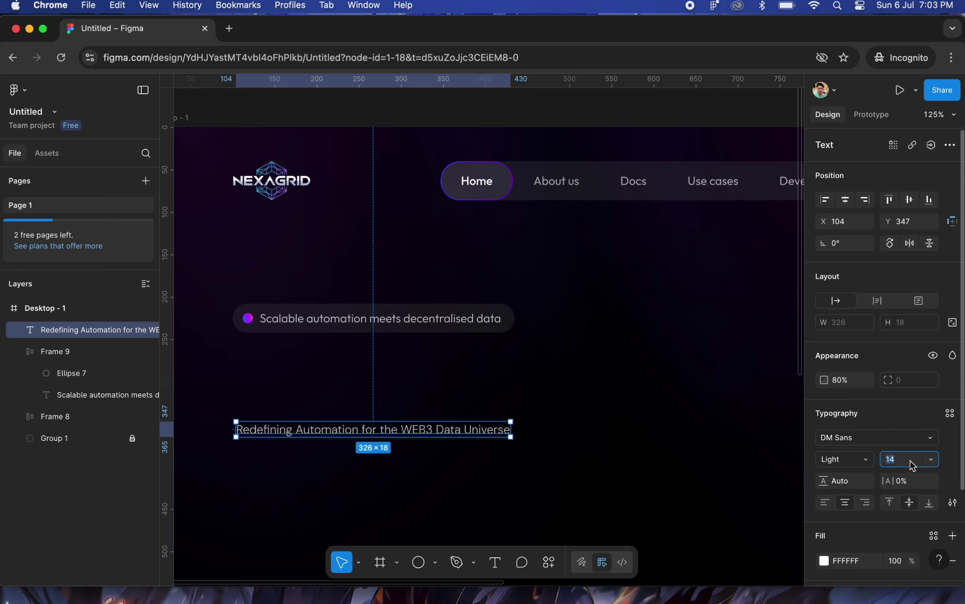
pyautogui.write('56')
pyautogui.press('Return')
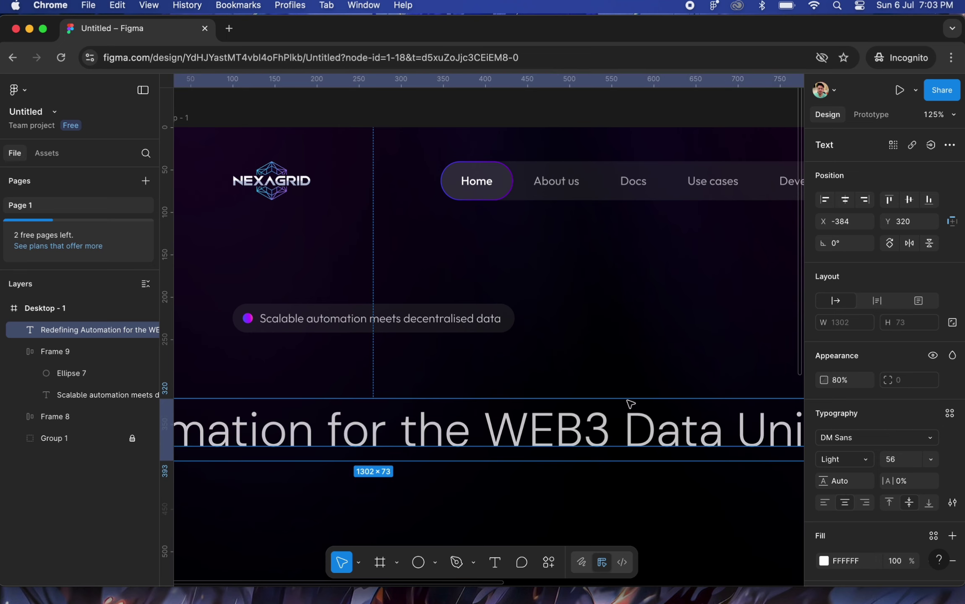
pyautogui.click(850, 460)
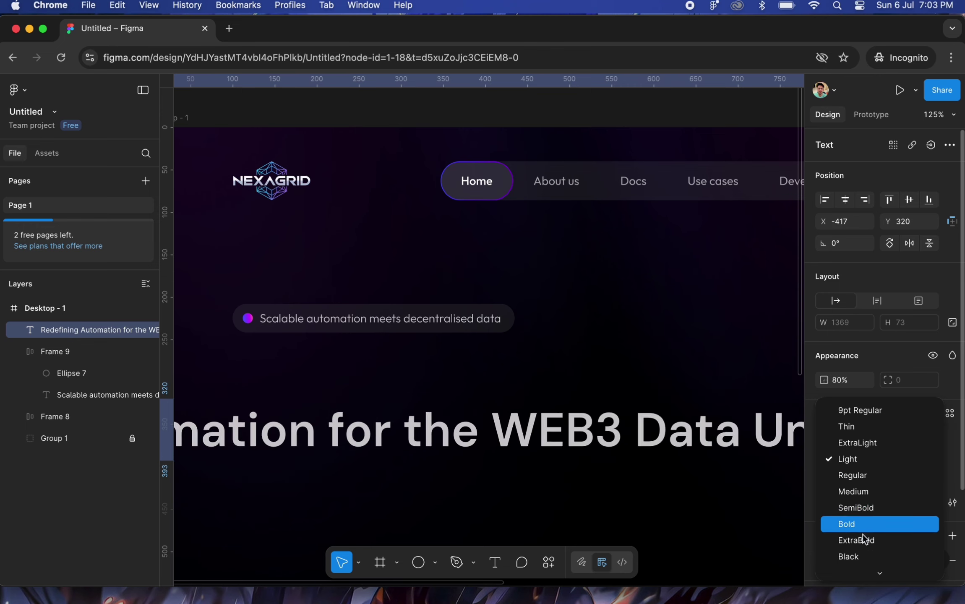
pyautogui.click(859, 515)
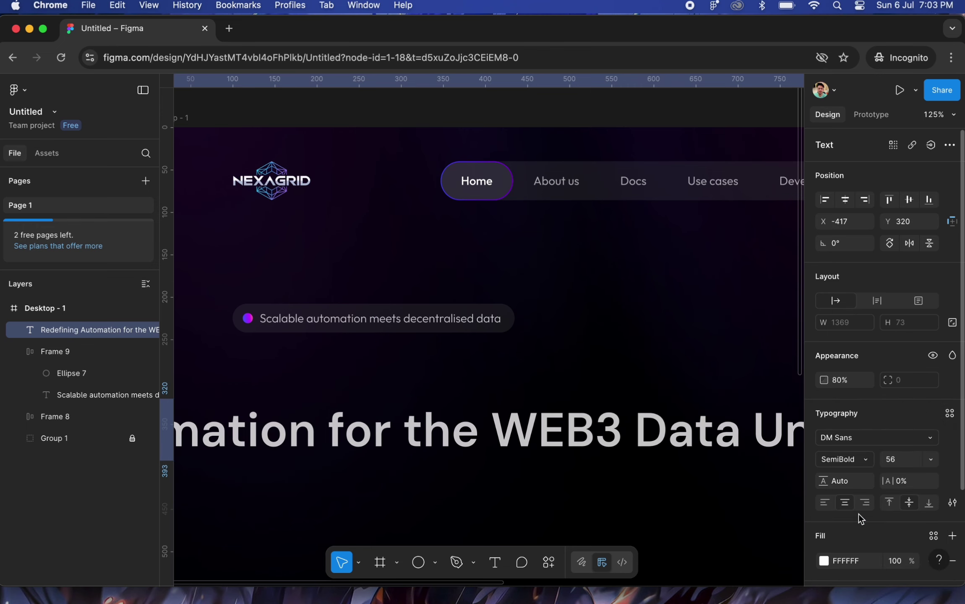
# Place the headline beneath the tagline pill and narrow it to a left-aligned, two-line text box about 828 wide
pyautogui.scroll(-6, 545, 340)
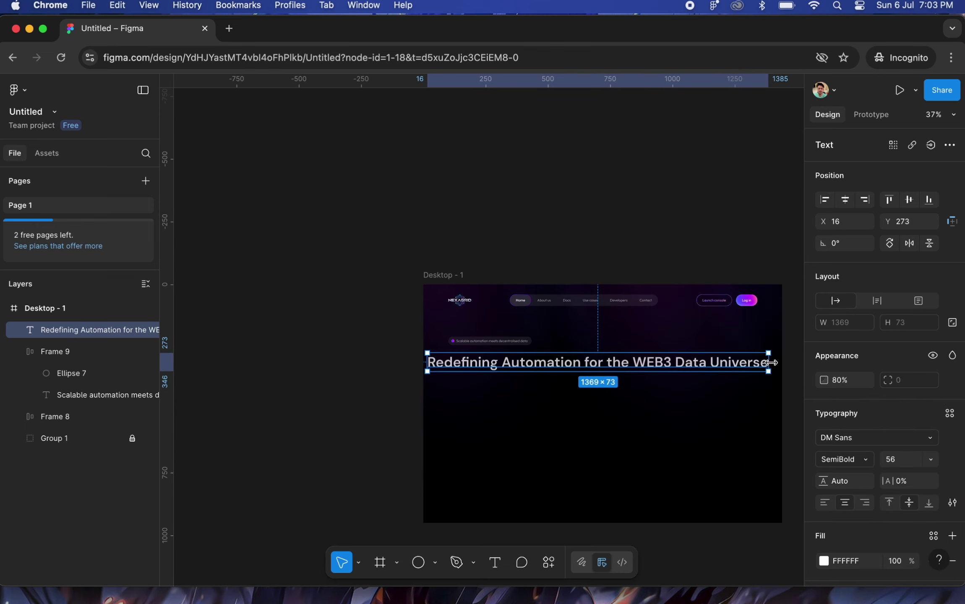
pyautogui.moveTo(772, 363); pyautogui.dragTo(605, 415)
pyautogui.click(824, 505)
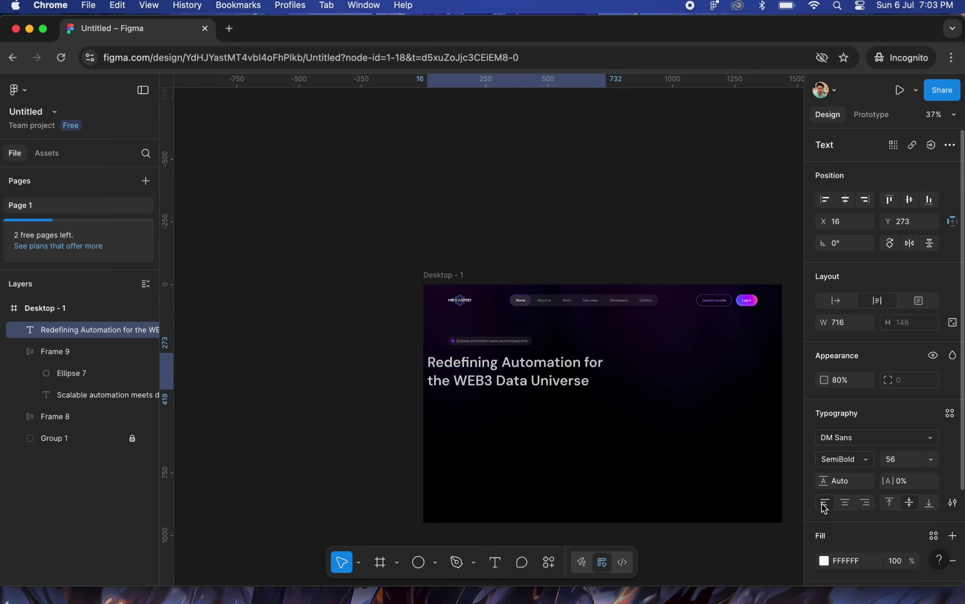
pyautogui.moveTo(606, 371); pyautogui.dragTo(634, 371)
# Duplicate the headline below itself and split the wording, keeping "Redefining Automation for the" in the original and "WEB3 Data Universe" in the copy
pyautogui.hotkey('shift', '0')
pyautogui.moveTo(490, 303); pyautogui.dragTo(490, 422)
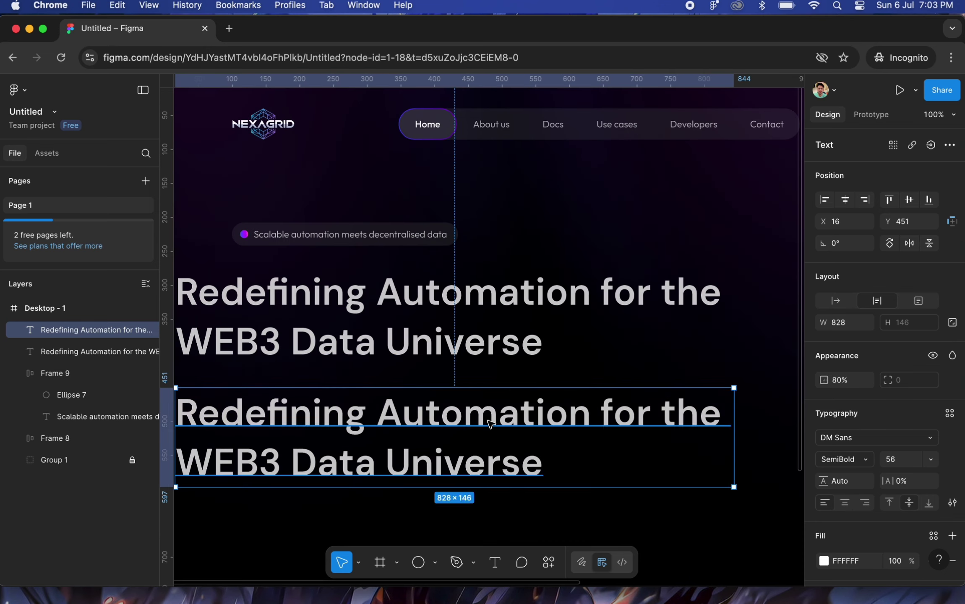
pyautogui.hscroll(-4, 490, 423)
pyautogui.doubleClick(323, 437)
pyautogui.moveTo(320, 438); pyautogui.dragTo(309, 360)
pyautogui.press('BackSpace')
pyautogui.moveTo(318, 321); pyautogui.dragTo(803, 404)
pyautogui.press('BackSpace')
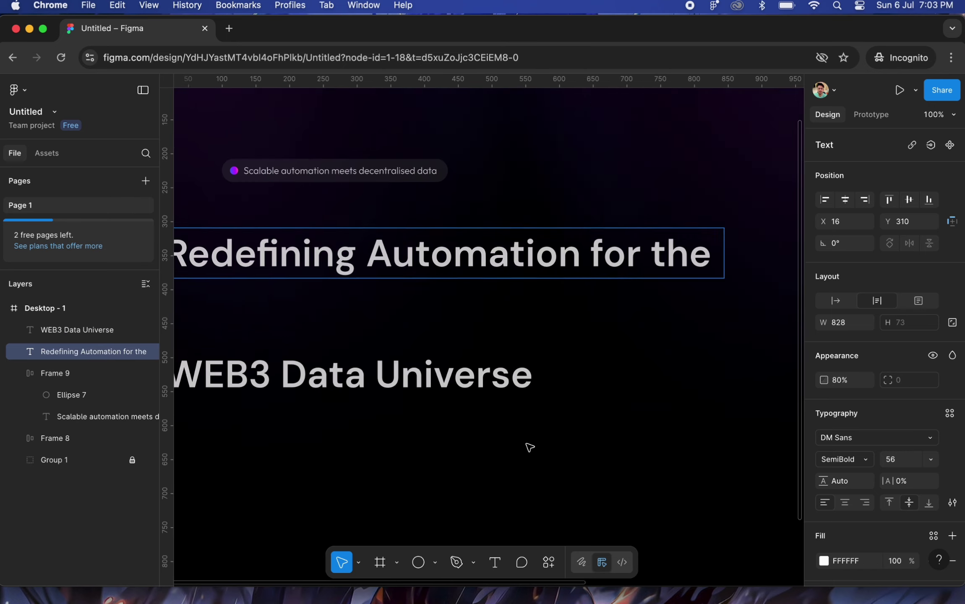
pyautogui.press('Escape')
# Fit the "WEB3 Data Universe" text box to its text and combine both headline lines in a vertical auto layout frame
pyautogui.hscroll(3, 528, 378)
pyautogui.scroll(-3, 495, 323)
pyautogui.click(483, 373)
pyautogui.scroll(5, 472, 357)
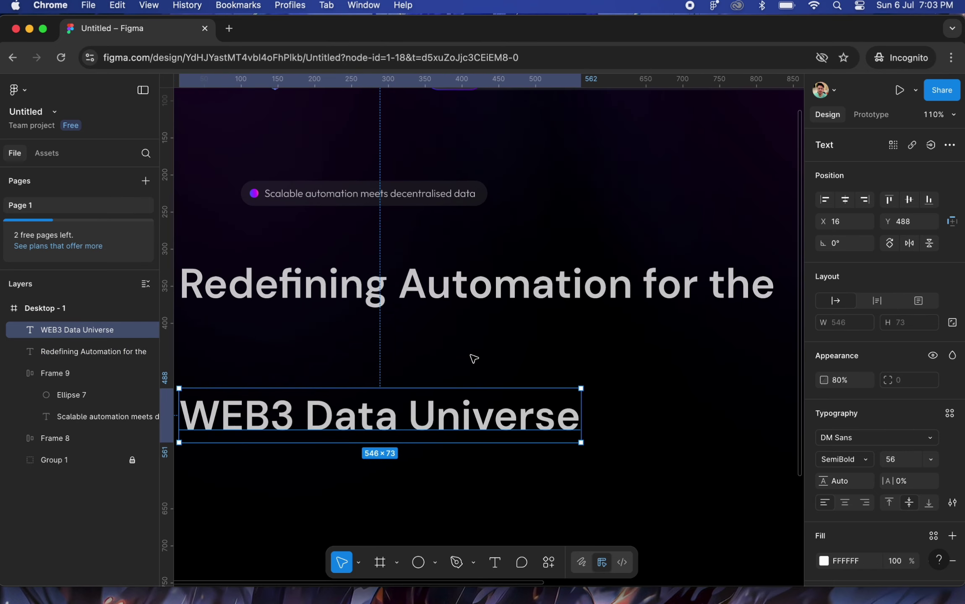
pyautogui.keyDown('shift'); pyautogui.click(477, 283); pyautogui.keyUp('shift')
pyautogui.click(951, 280)
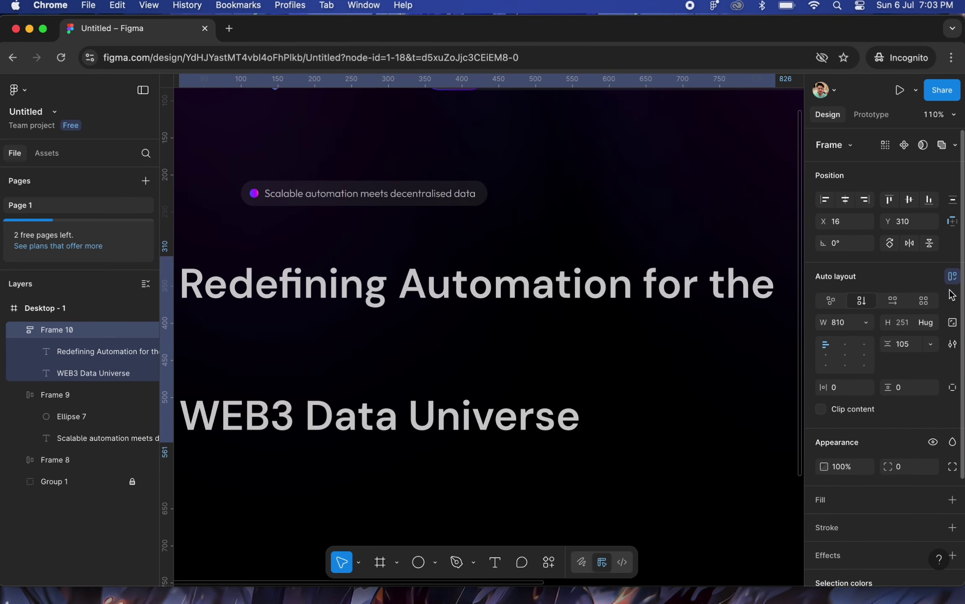
# Set the vertical gap between the two headline lines to 8
pyautogui.click(915, 345)
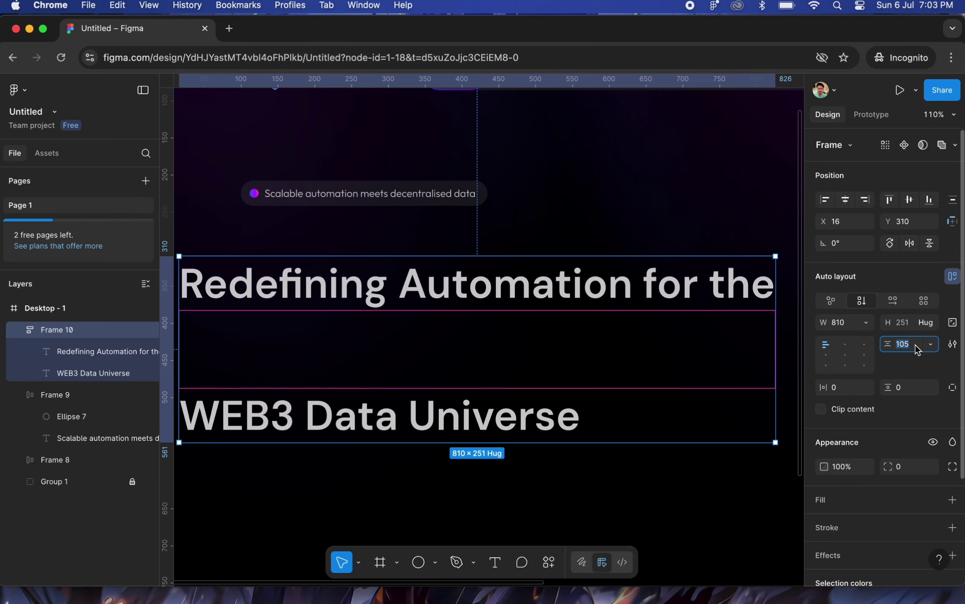
pyautogui.write('16')
pyautogui.press('Return')
pyautogui.scroll(-5, 693, 305)
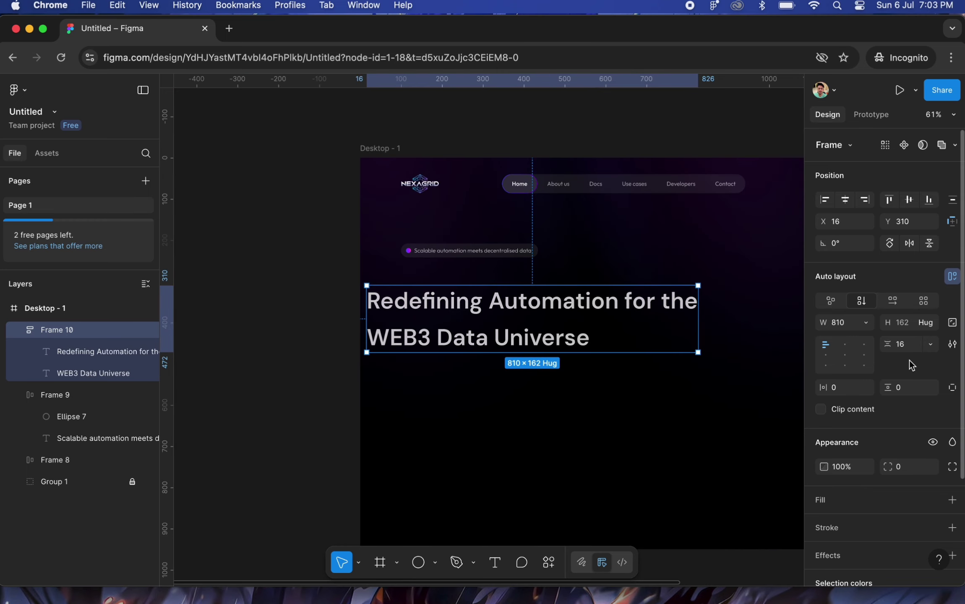
pyautogui.click(903, 345)
pyautogui.press('Return')
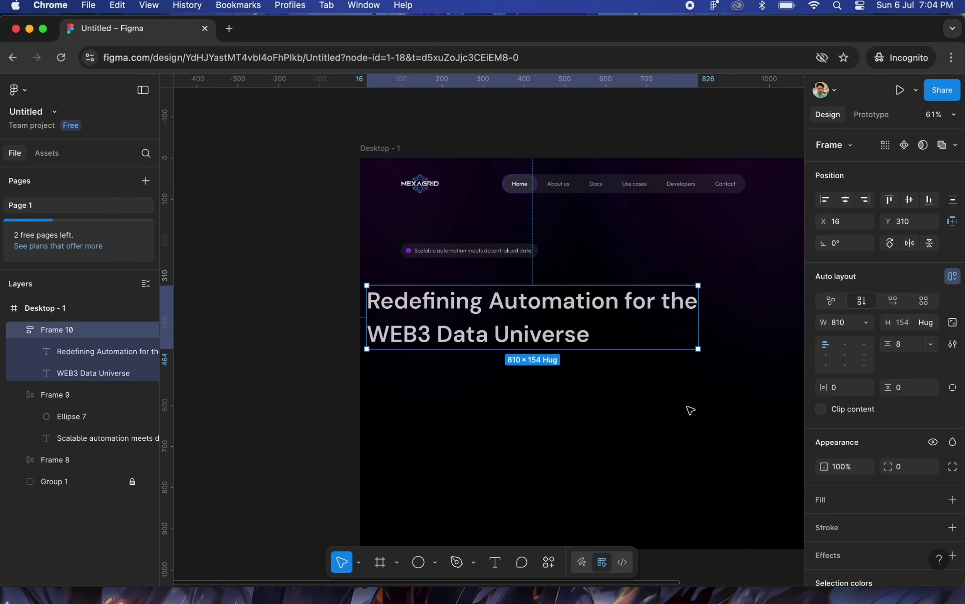
# Apply the Primary 1 gradient color style to the "WEB3 Data Universe" line and deselect it
pyautogui.click(532, 334)
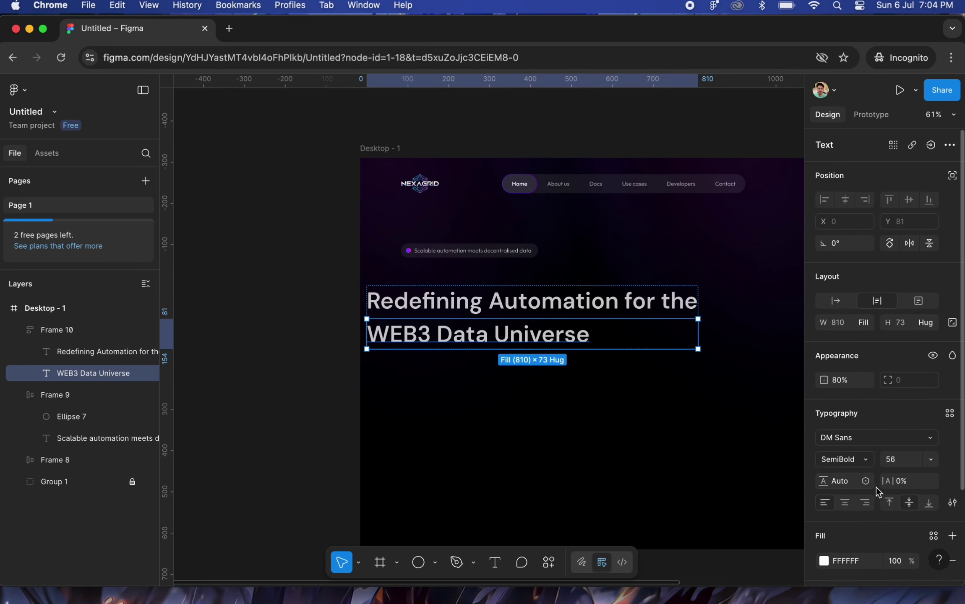
pyautogui.scroll(-2, 877, 487)
pyautogui.click(931, 496)
pyautogui.click(700, 386)
pyautogui.click(517, 435)
pyautogui.hscroll(3, 517, 435)
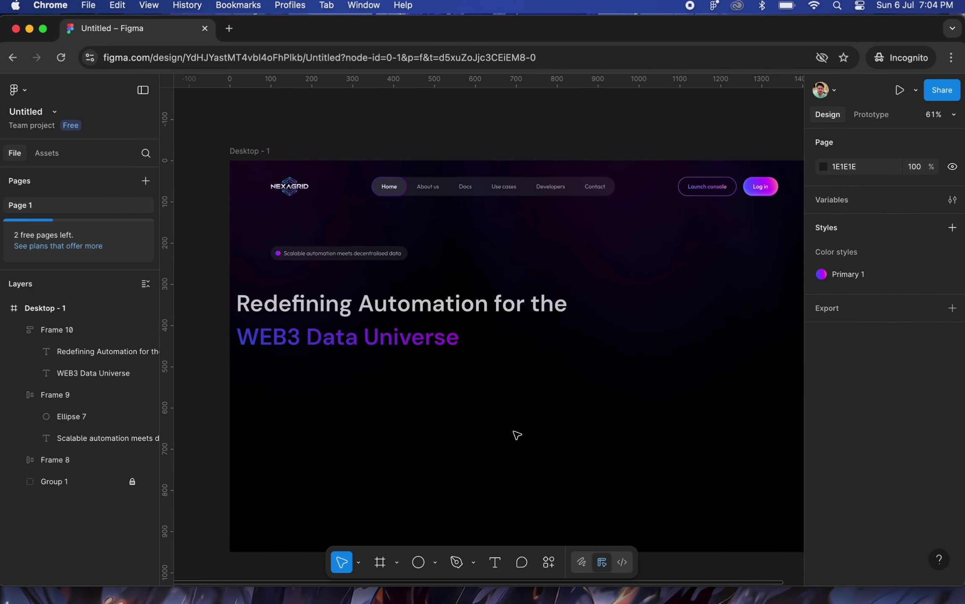
# Move the two-line headline frame up beneath the tagline pill, aligned with its left edge at X 100, Y 250
pyautogui.scroll(3, 449, 413)
pyautogui.click(429, 324)
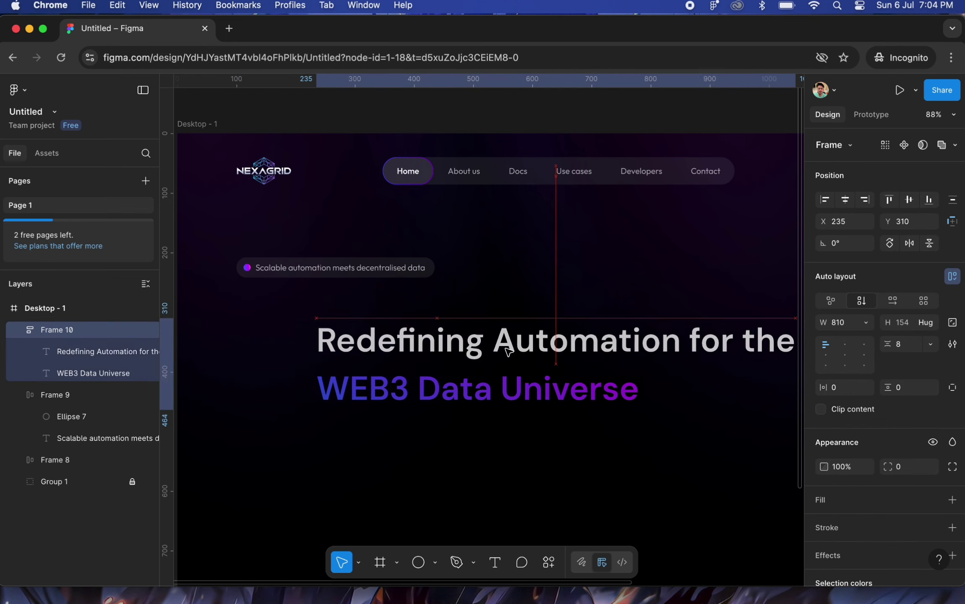
pyautogui.click(458, 457)
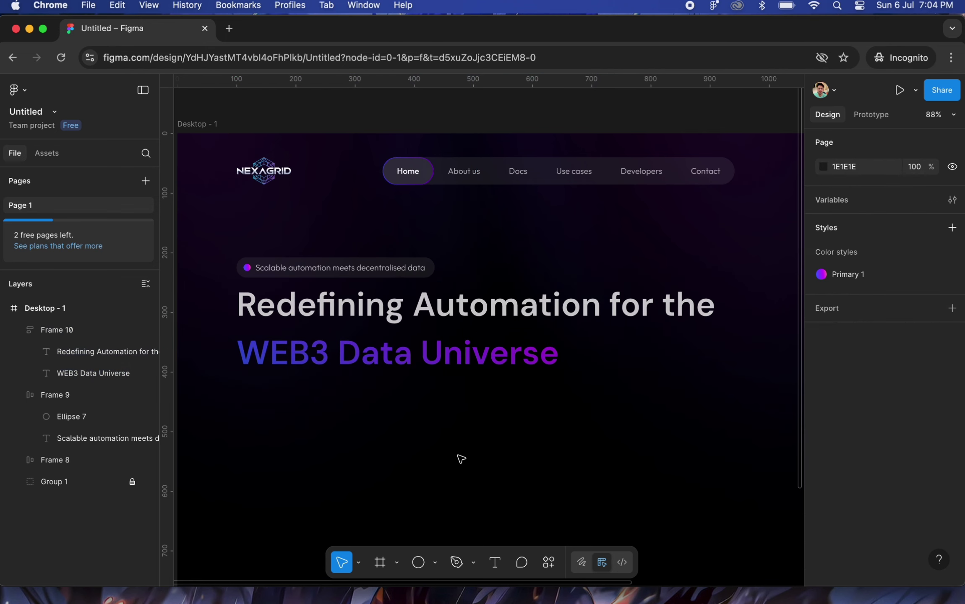
# Examine the alignment and spacing between the tagline pill and the headline frame
pyautogui.hscroll(2, 460, 459)
pyautogui.scroll(-2, 461, 458)
pyautogui.click(319, 361)
pyautogui.keyDown('shift'); pyautogui.click(294, 311); pyautogui.keyUp('shift')
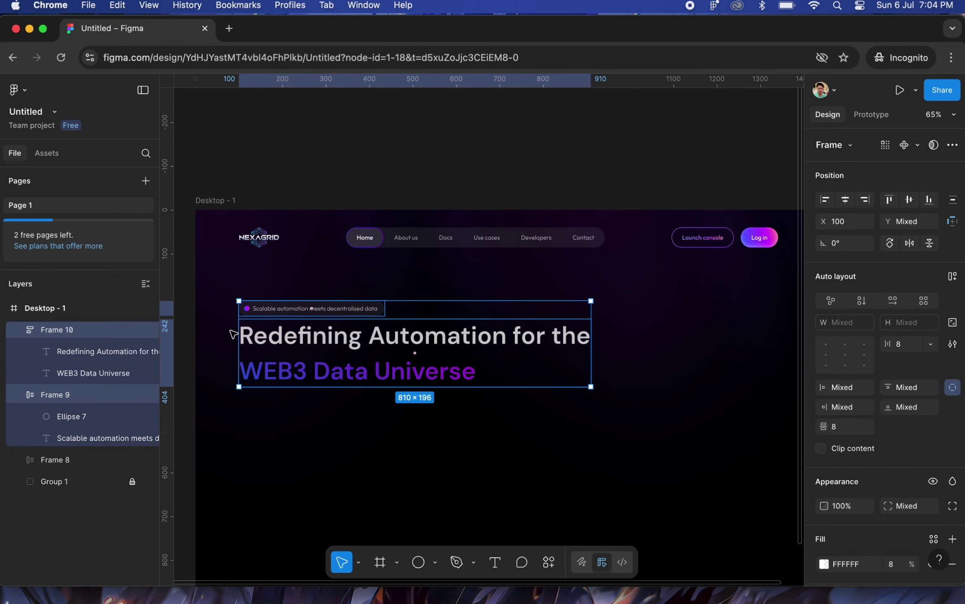
pyautogui.scroll(5, 233, 335)
pyautogui.scroll(-5, 234, 335)
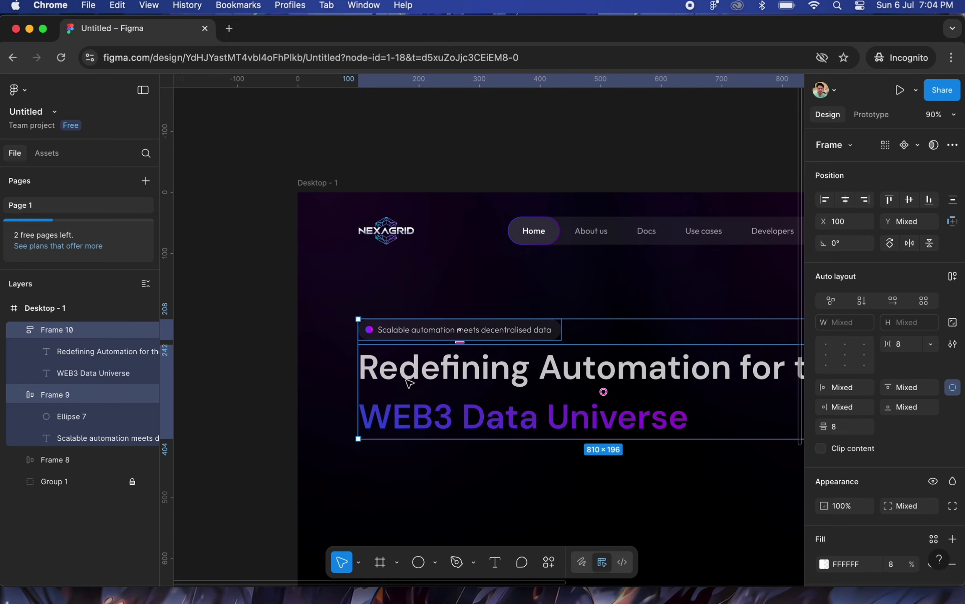
pyautogui.click(459, 420)
pyautogui.scroll(-3, 460, 421)
pyautogui.click(458, 319)
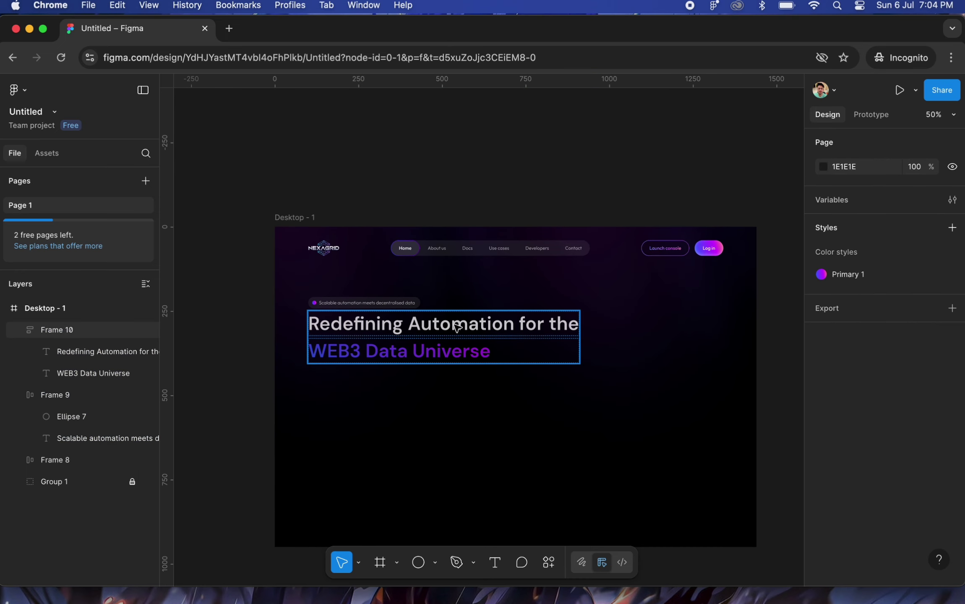
# Change the font weight of both headline lines to Bold
pyautogui.click(458, 326)
pyautogui.keyDown('shift'); pyautogui.click(430, 353); pyautogui.keyUp('shift')
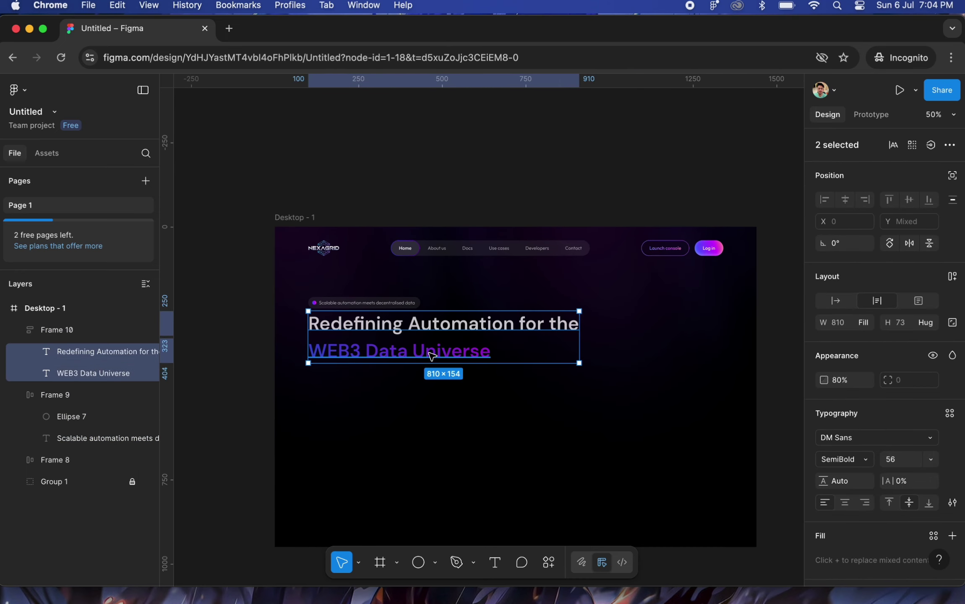
pyautogui.click(854, 455)
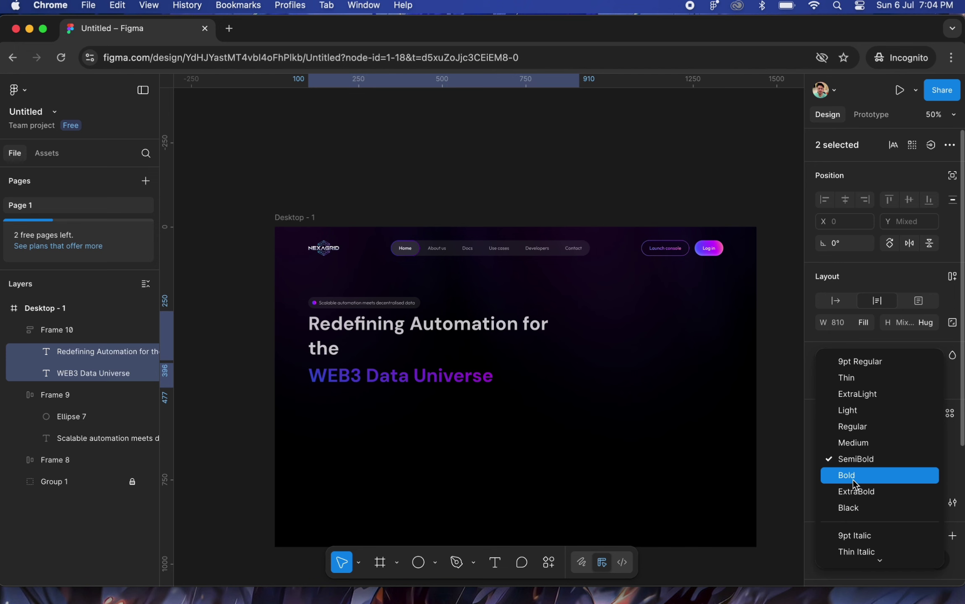
pyautogui.click(852, 479)
pyautogui.click(489, 477)
# Widen the headline frame until "Redefining Automation for the" fits on one line, and set its width to hug contents
pyautogui.keyDown('ctrl'); pyautogui.scroll(5, 457, 373); pyautogui.keyUp('ctrl')
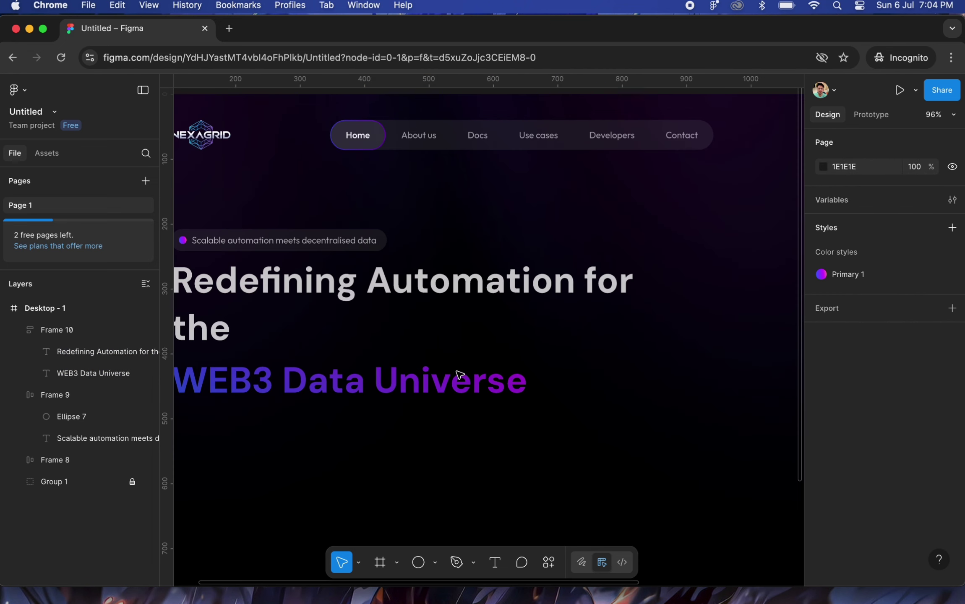
pyautogui.click(459, 375)
pyautogui.moveTo(695, 331); pyautogui.dragTo(619, 339)
pyautogui.keyDown('ctrl'); pyautogui.scroll(-3, 516, 348); pyautogui.keyUp('ctrl')
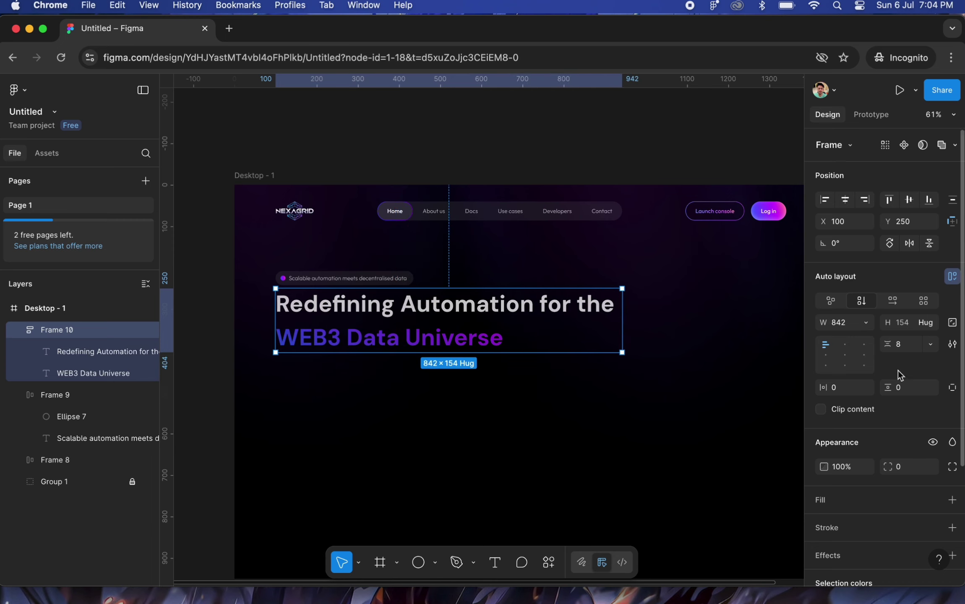
pyautogui.click(868, 323)
pyautogui.click(870, 339)
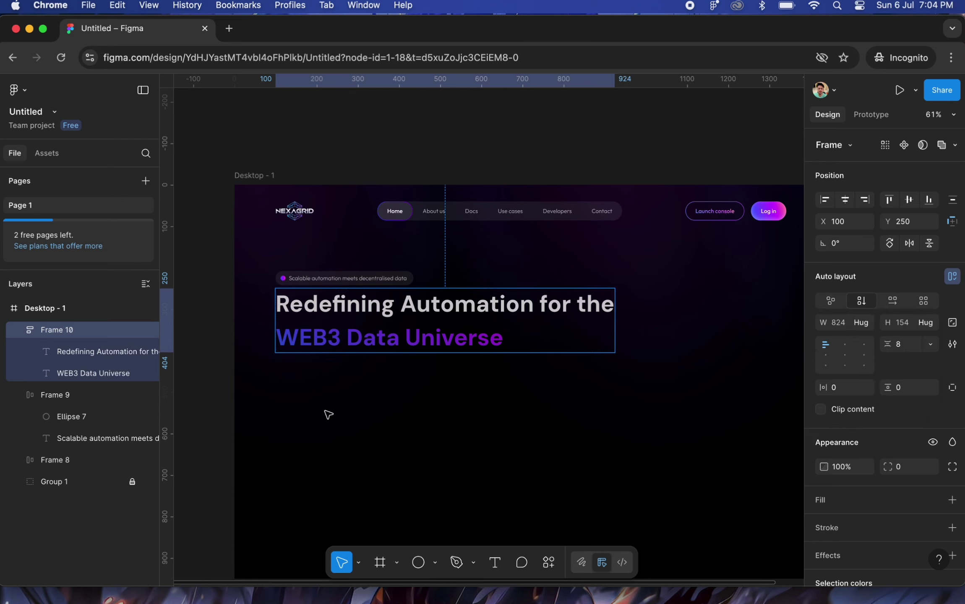
pyautogui.click(286, 395)
# Duplicate the tagline text below the headline and give the copy 60% opacity and font size 16
pyautogui.scroll(-3, 286, 397)
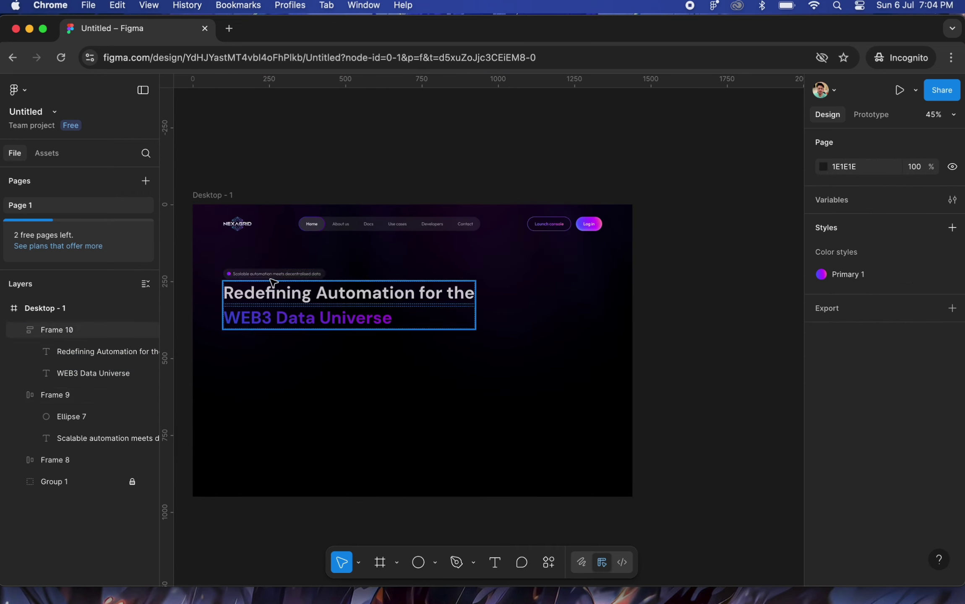
pyautogui.scroll(3, 273, 283)
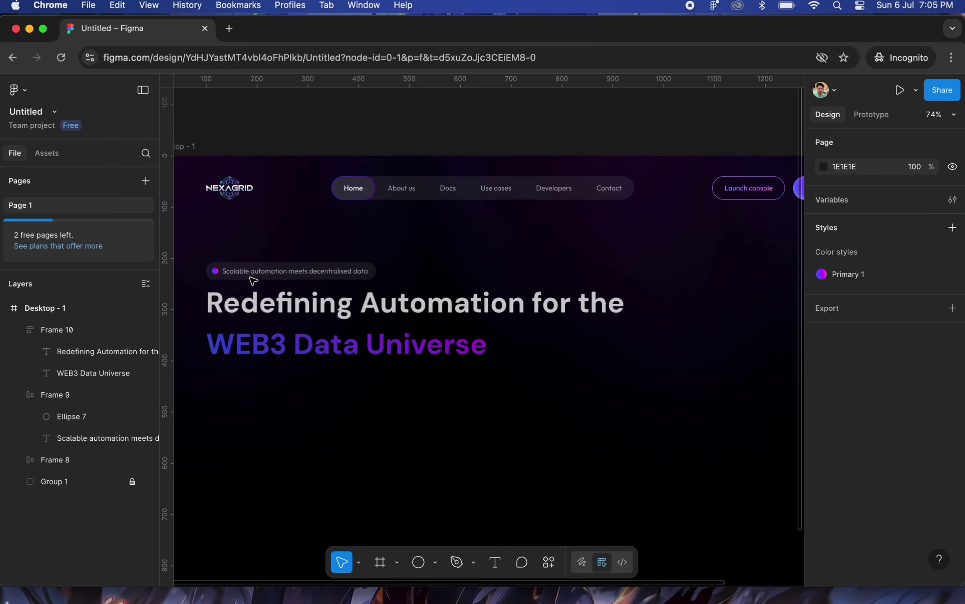
pyautogui.doubleClick(279, 273)
pyautogui.moveTo(284, 273); pyautogui.dragTo(281, 392)
pyautogui.press('9')
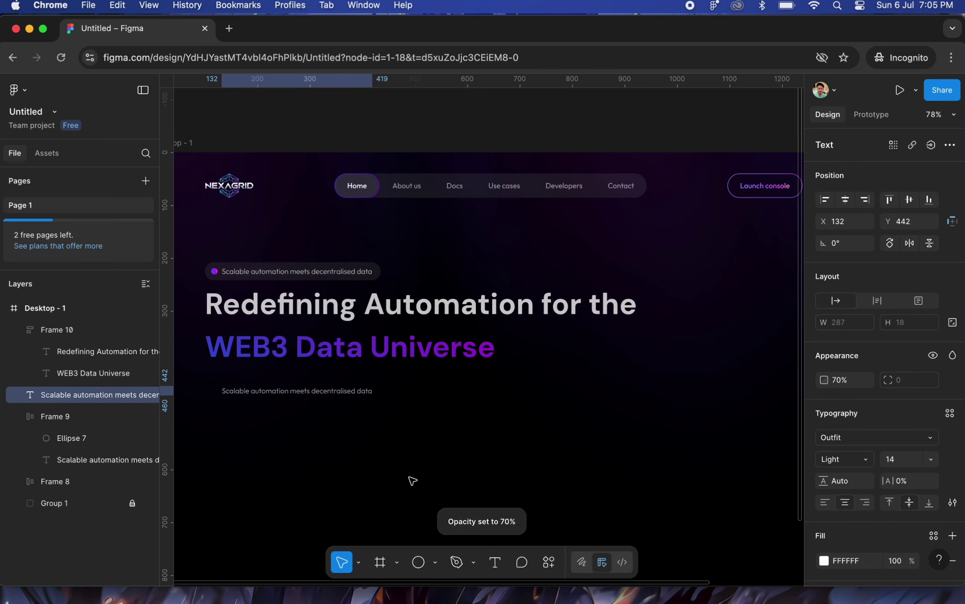
pyautogui.press('6')
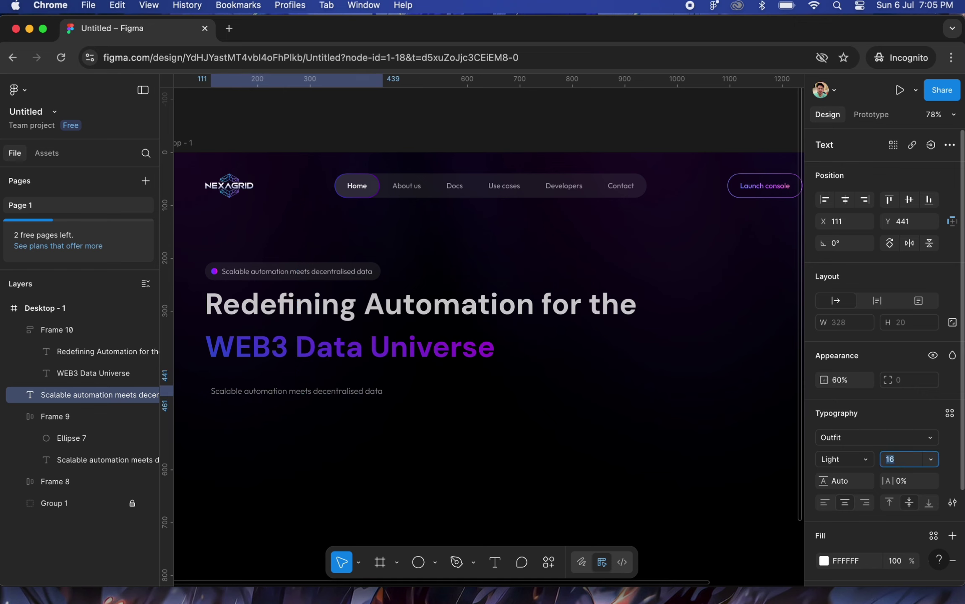
pyautogui.click(462, 468)
# Replace the copied text with "NexaGrid helps Web3 products and DApps unlock scalable, automated data pipelines, directly on-chain or off-chain. No Code. No Compromise. Just pure performance"
pyautogui.scroll(-3, 462, 469)
pyautogui.click(342, 334)
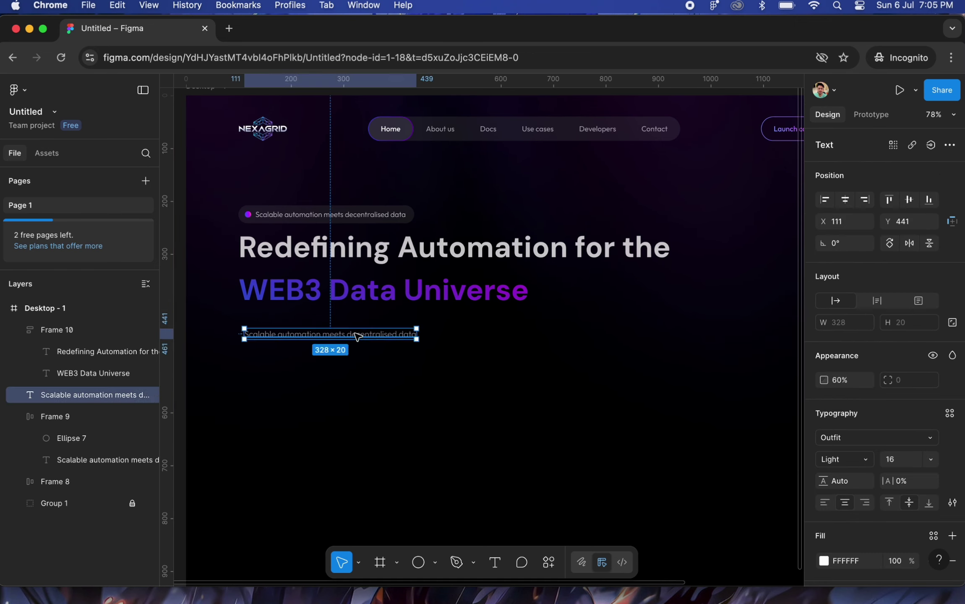
pyautogui.press('Return')
pyautogui.write('NexaGrid helps Web3 products and')
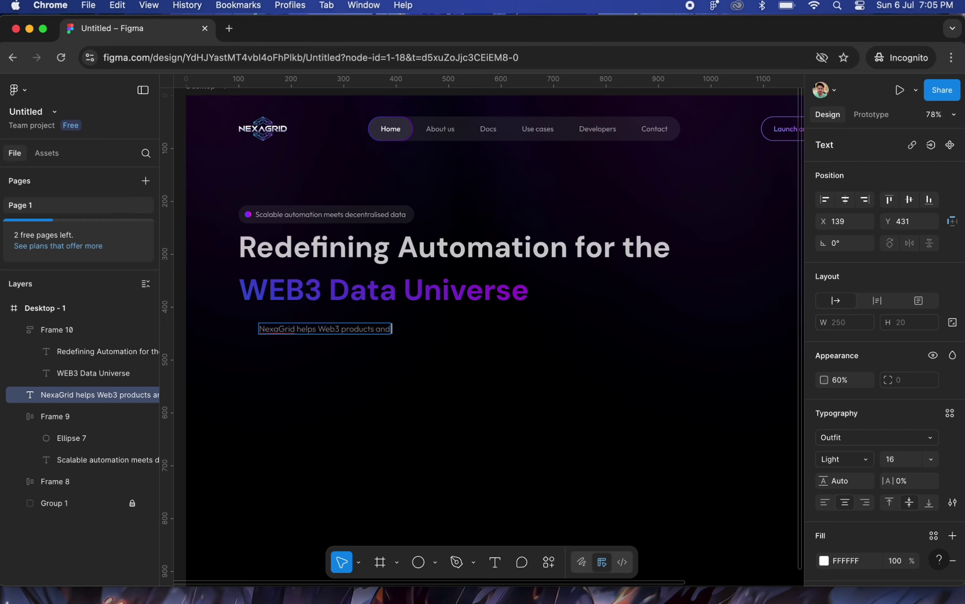
pyautogui.write(' DApps unlock scalable, automat')
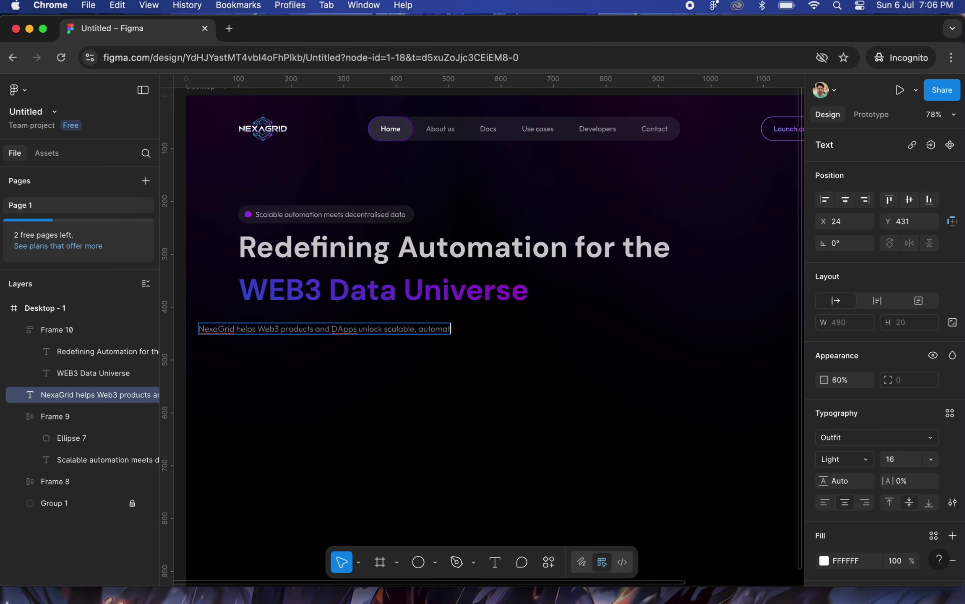
pyautogui.write('ed data pipelines, directly on')
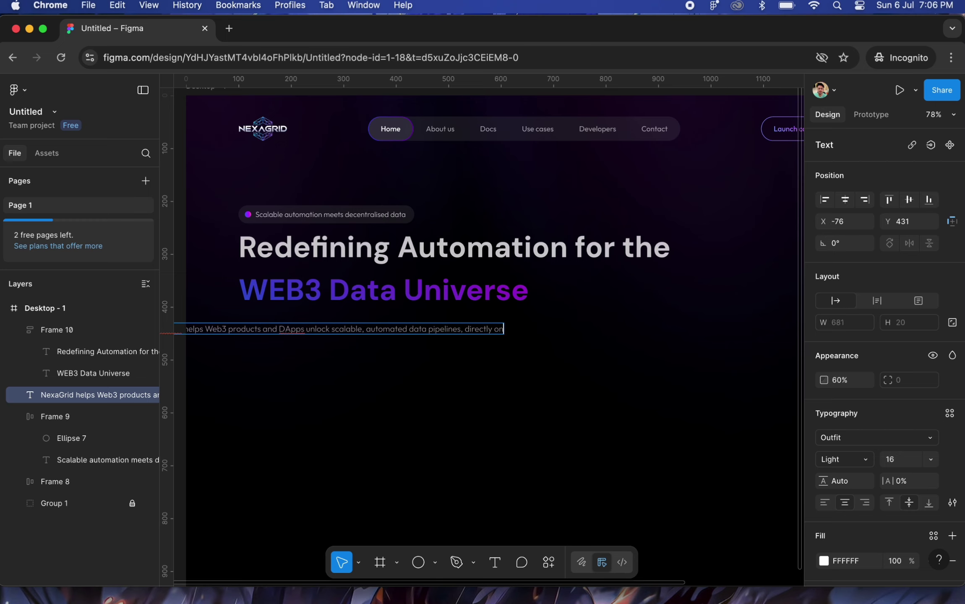
pyautogui.write('-chain or off-chain. No Code')
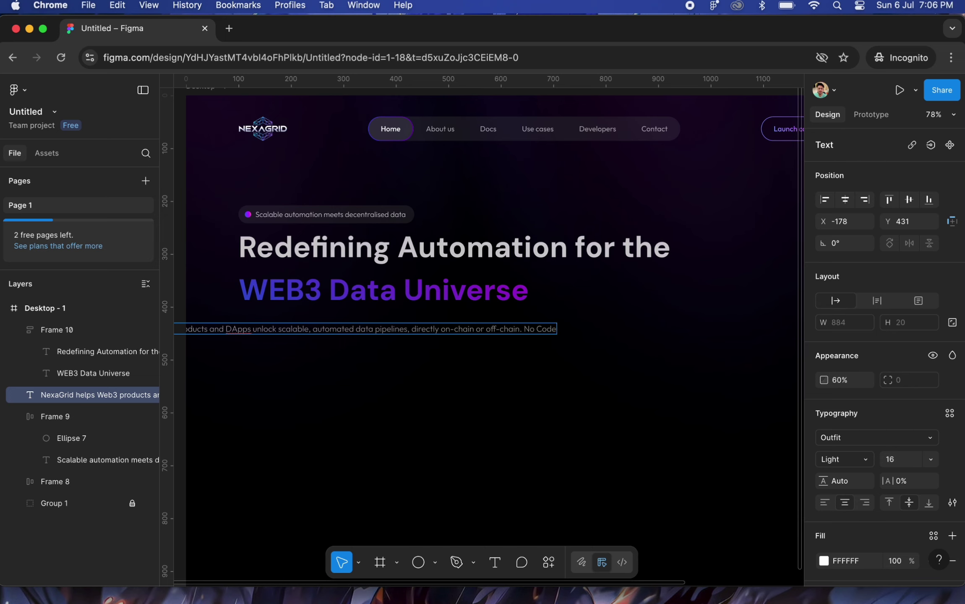
pyautogui.write('. No Compromise. Just pure performance')
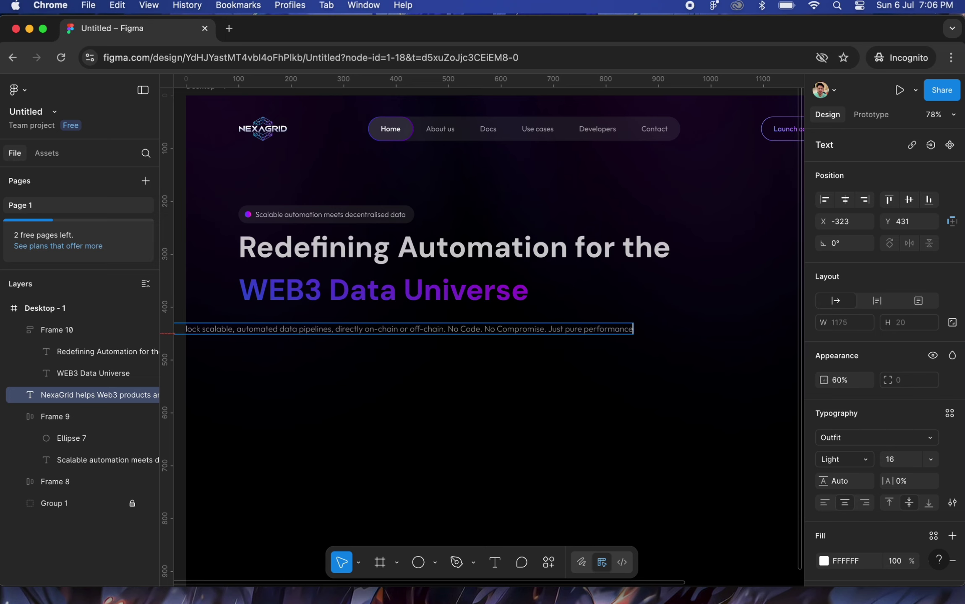
# Left-align the description, narrow its box so it wraps onto three lines, and line it up with the headline's left edge
pyautogui.press('Escape')
pyautogui.hscroll(-5, 478, 402)
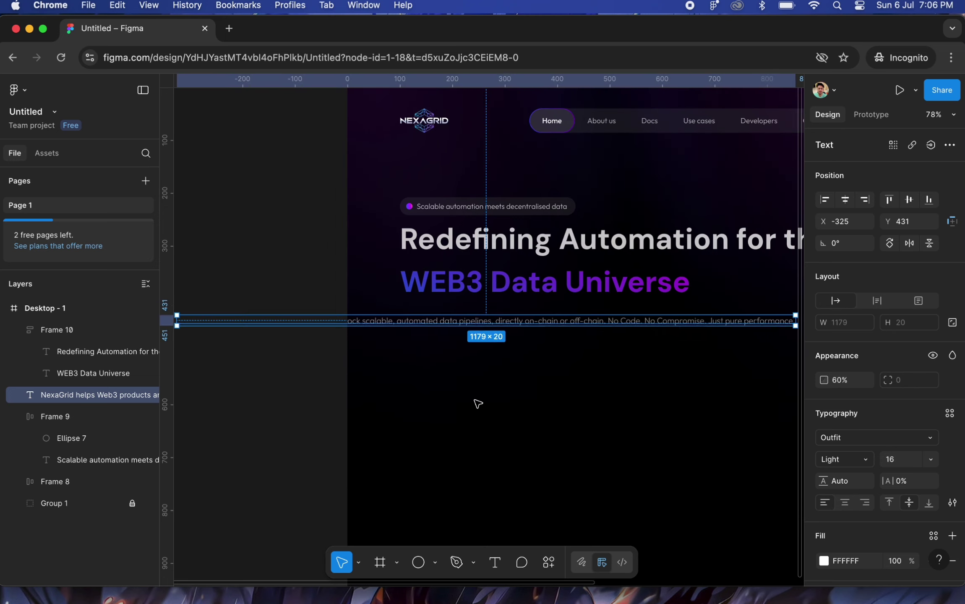
pyautogui.moveTo(472, 331); pyautogui.dragTo(423, 397)
pyautogui.scroll(-3, 567, 371)
pyautogui.hscroll(5, 568, 371)
pyautogui.click(304, 431)
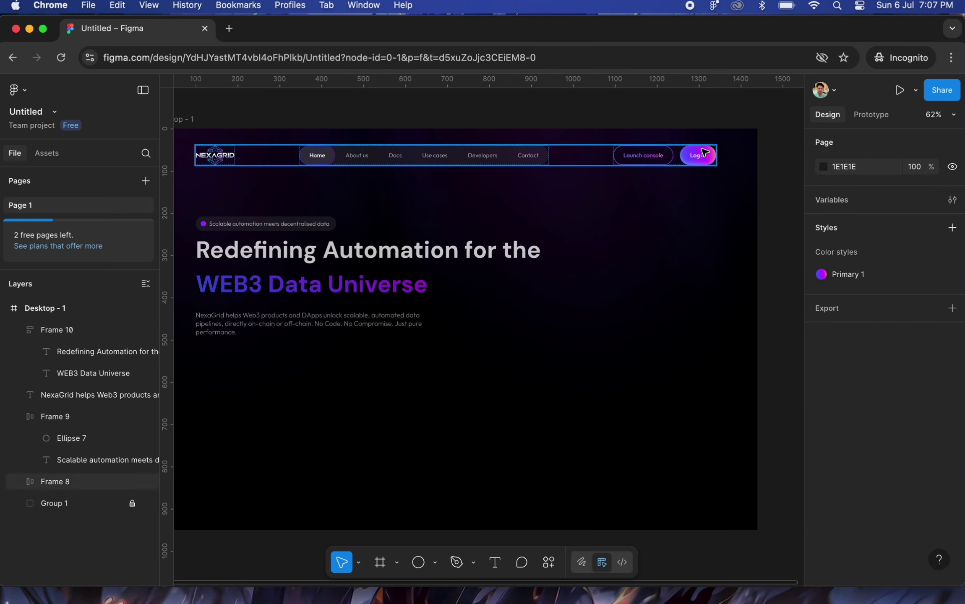
# Duplicate the navigation bar's "Launch console" and "Log in" button pair below the description and set the copied labels to font size 16
pyautogui.moveTo(704, 154); pyautogui.dragTo(325, 378)
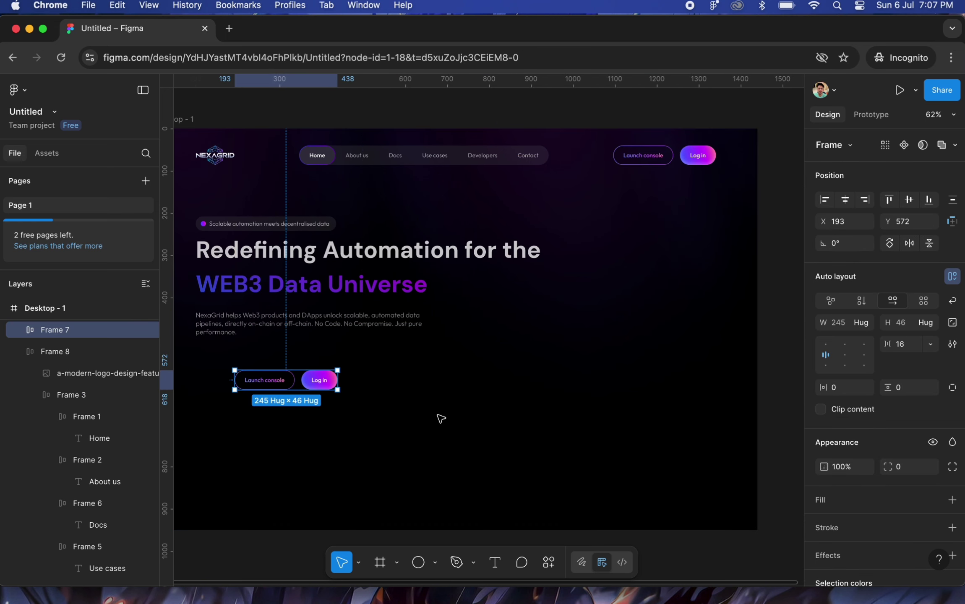
pyautogui.click(456, 429)
pyautogui.keyDown('super'); pyautogui.click(325, 381); pyautogui.keyUp('super')
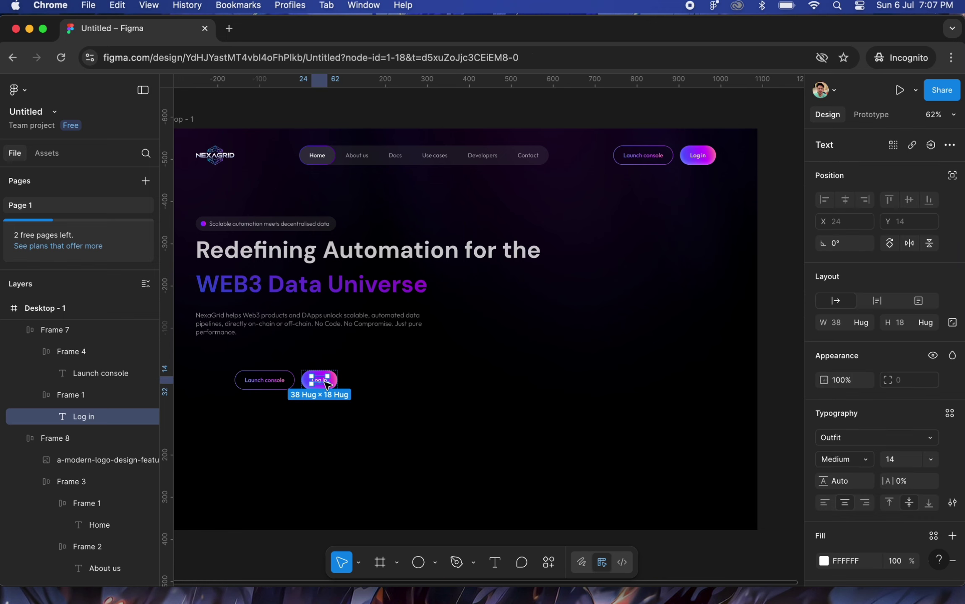
pyautogui.keyDown('shift'); pyautogui.keyDown('super'); pyautogui.click(269, 382); pyautogui.keyUp('super'); pyautogui.keyUp('shift')
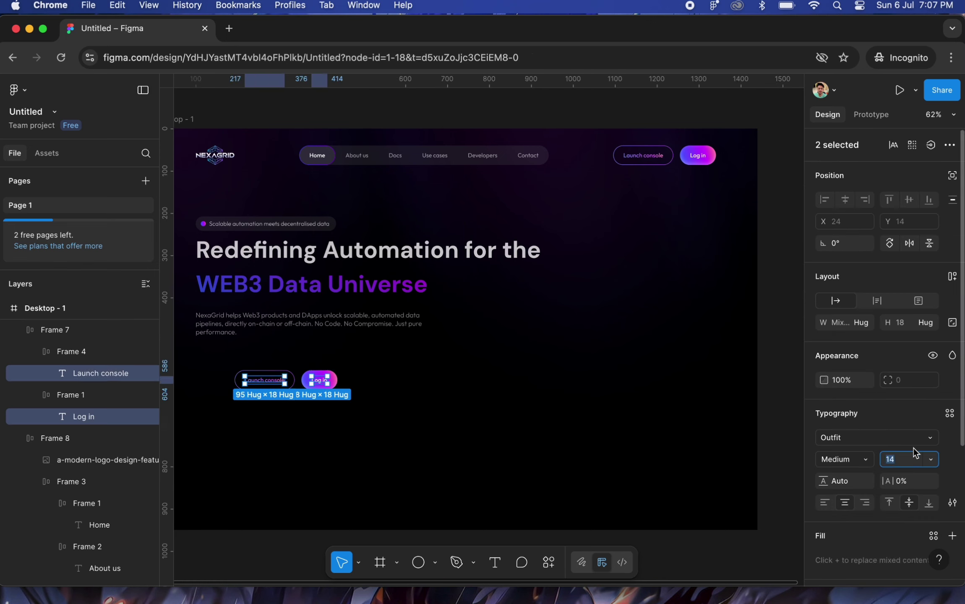
pyautogui.write('16')
pyautogui.press('Return')
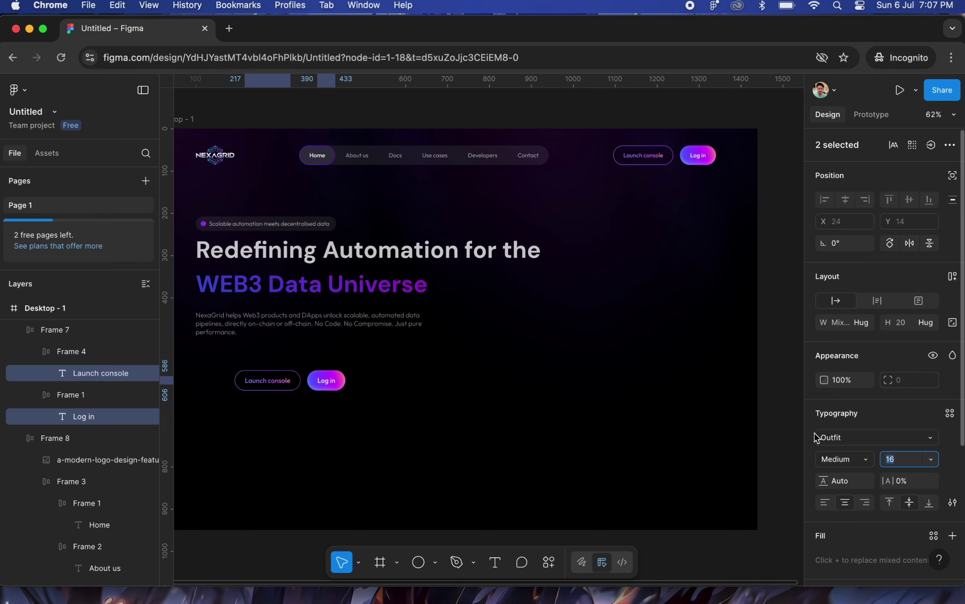
pyautogui.click(505, 452)
# Relabel the copied "Log in" button as "Start Building"
pyautogui.doubleClick(339, 387)
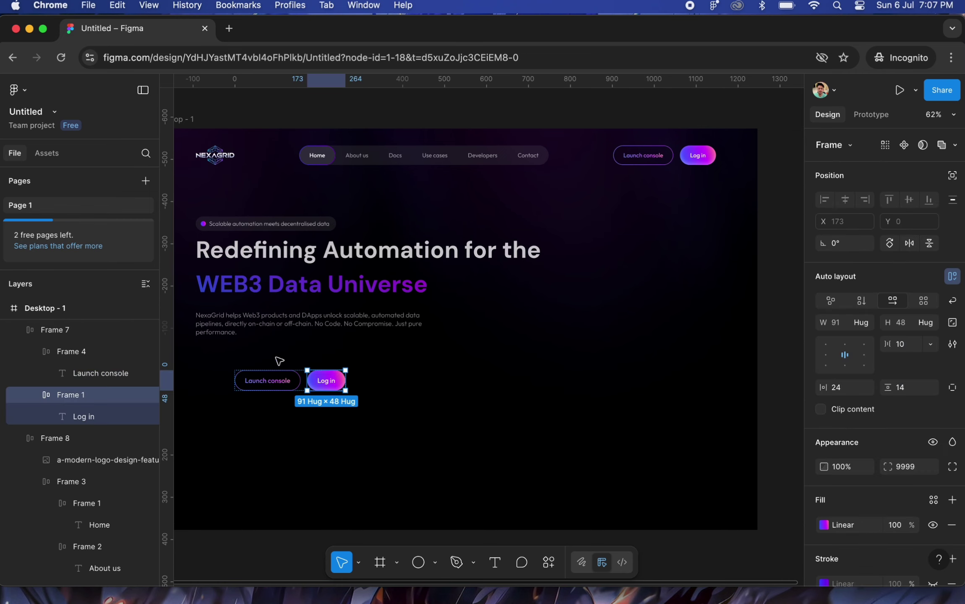
pyautogui.scroll(5, 276, 358)
pyautogui.doubleClick(380, 415)
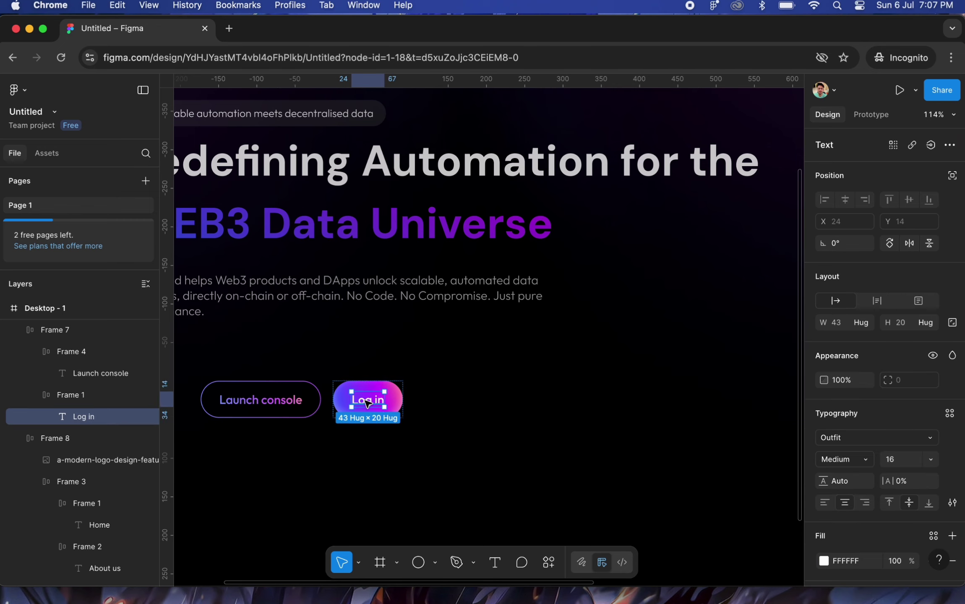
pyautogui.press('Return')
pyautogui.write('Start')
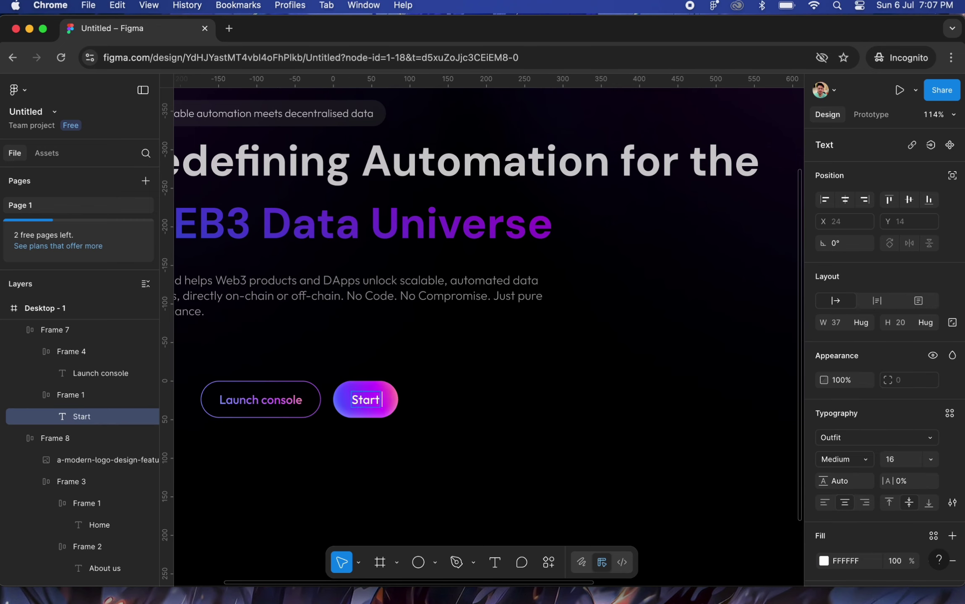
pyautogui.write(' Building')
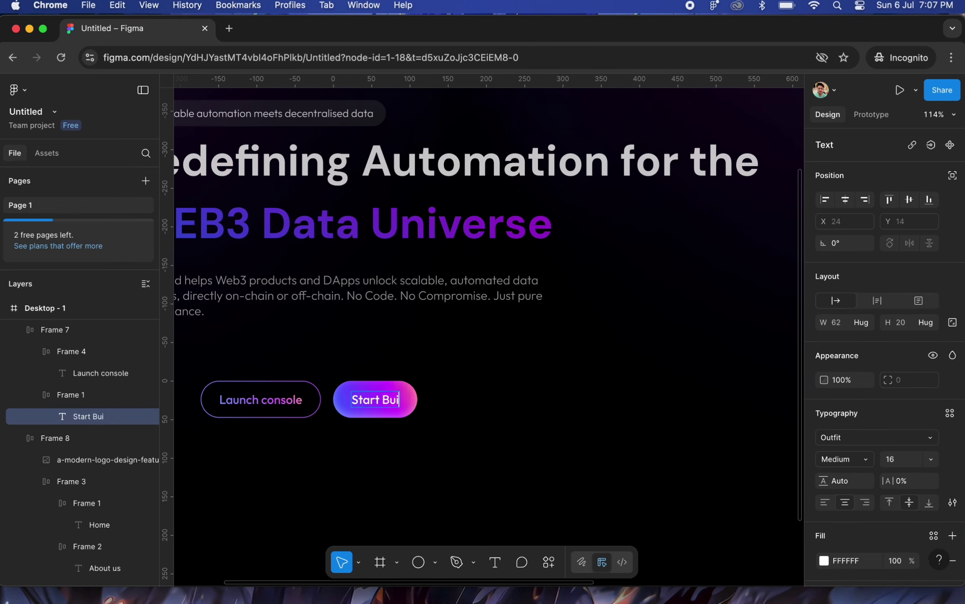
pyautogui.press('Escape')
pyautogui.click(584, 431)
# Relabel the copied "Launch console" button as "Explore the docs"
pyautogui.doubleClick(275, 399)
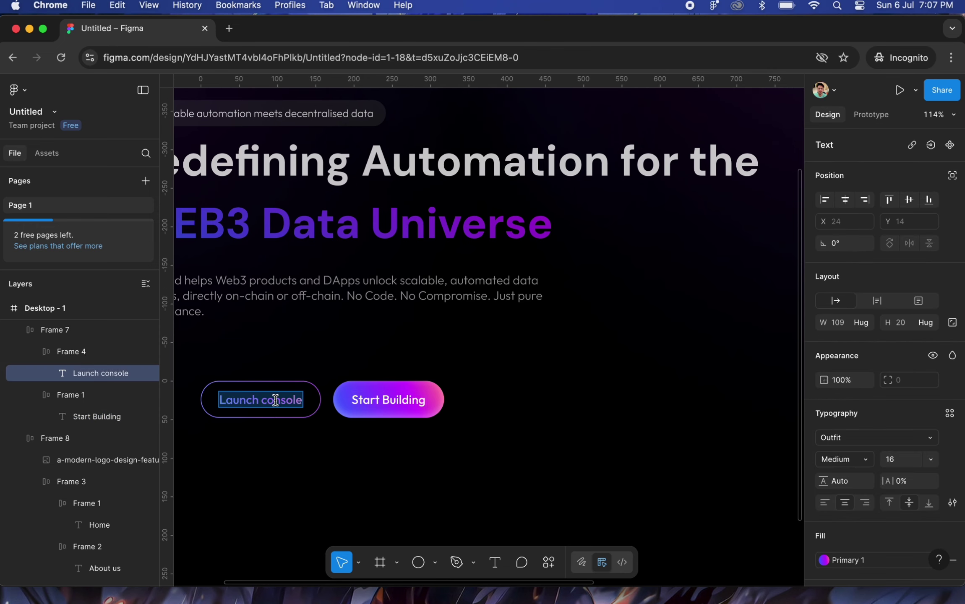
pyautogui.write('Explor')
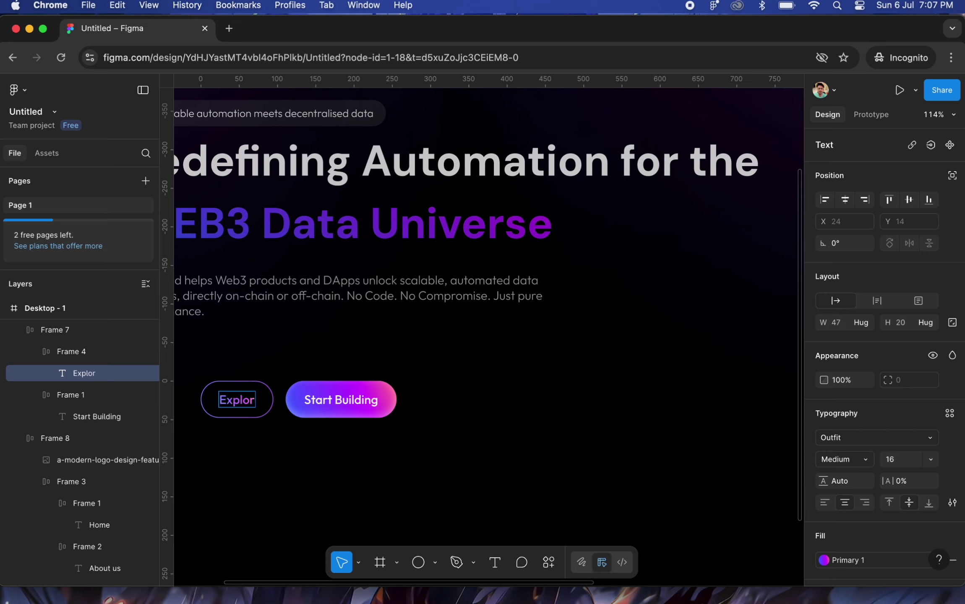
pyautogui.write('e the do')
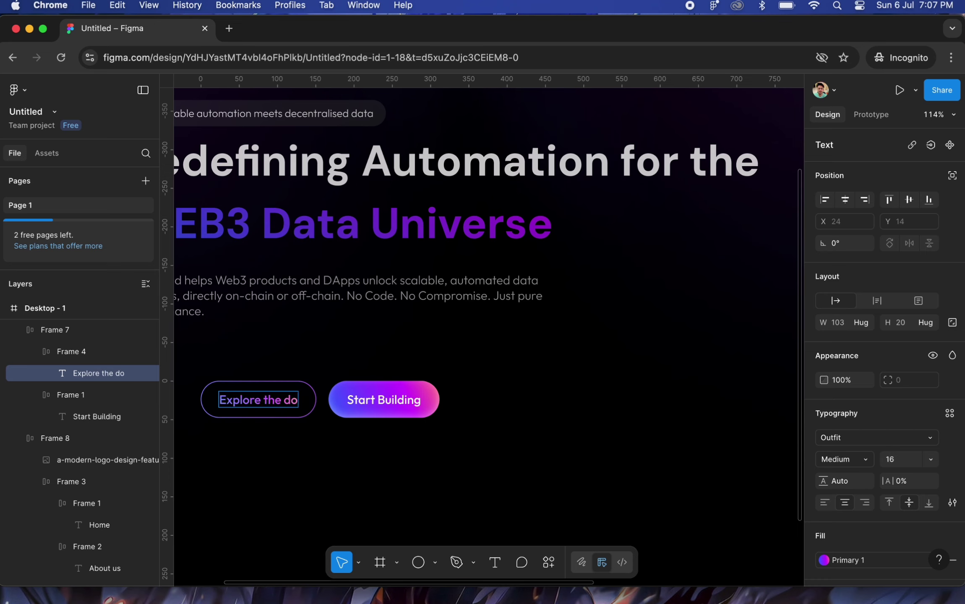
pyautogui.write('cs')
pyautogui.press('Escape')
pyautogui.press('Escape')
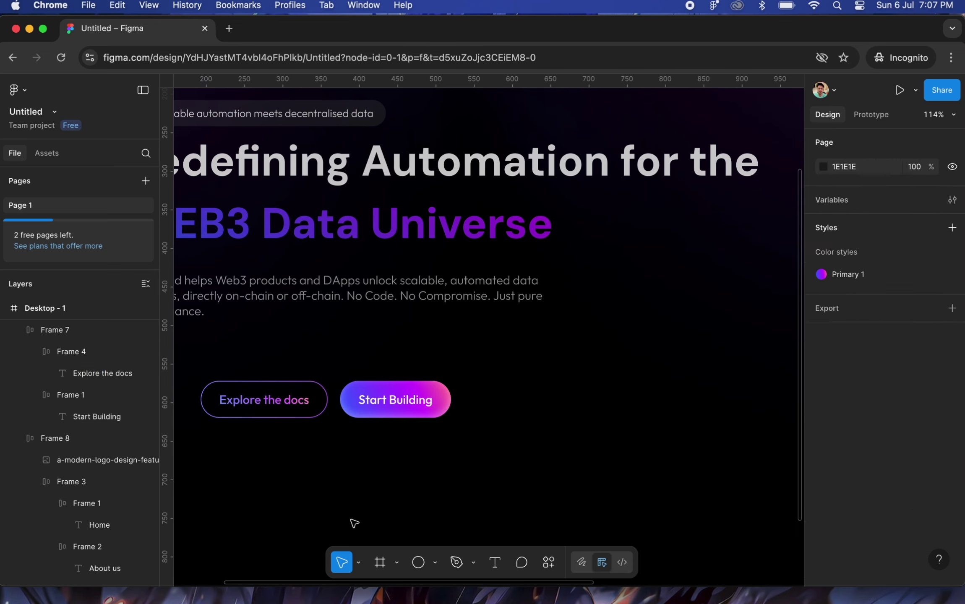
pyautogui.hscroll(-4, 376, 486)
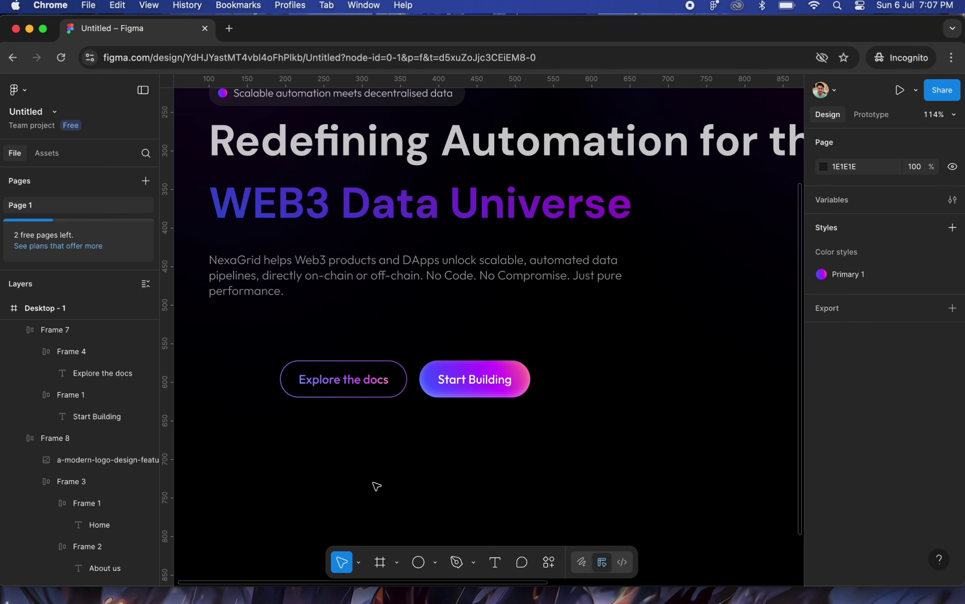
# Set the "Start Building" button's vertical padding to 16 and its horizontal padding to 40
pyautogui.click(483, 367)
pyautogui.click(489, 386)
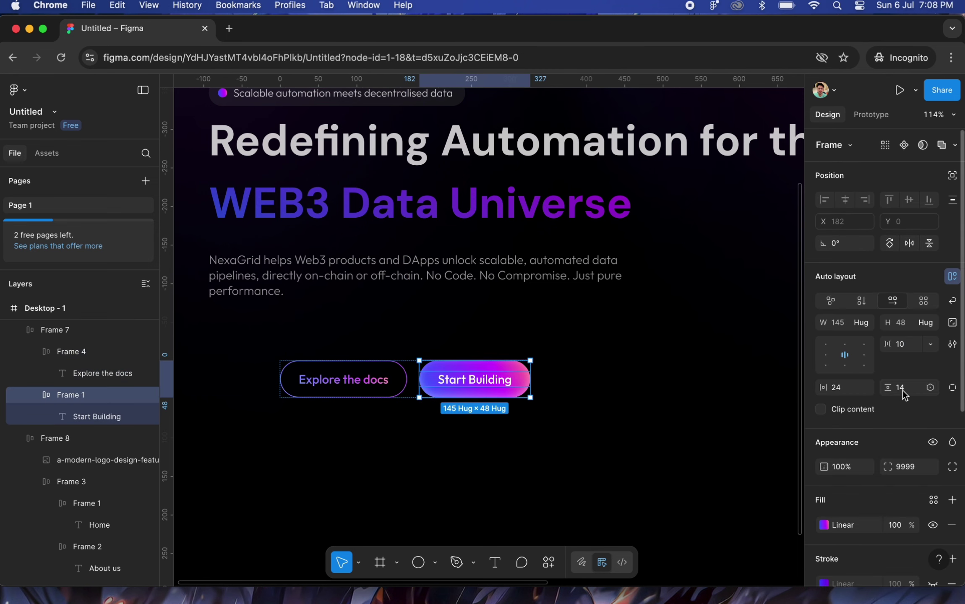
pyautogui.click(914, 387)
pyautogui.press('Up')
pyautogui.press('Up')
pyautogui.click(848, 390)
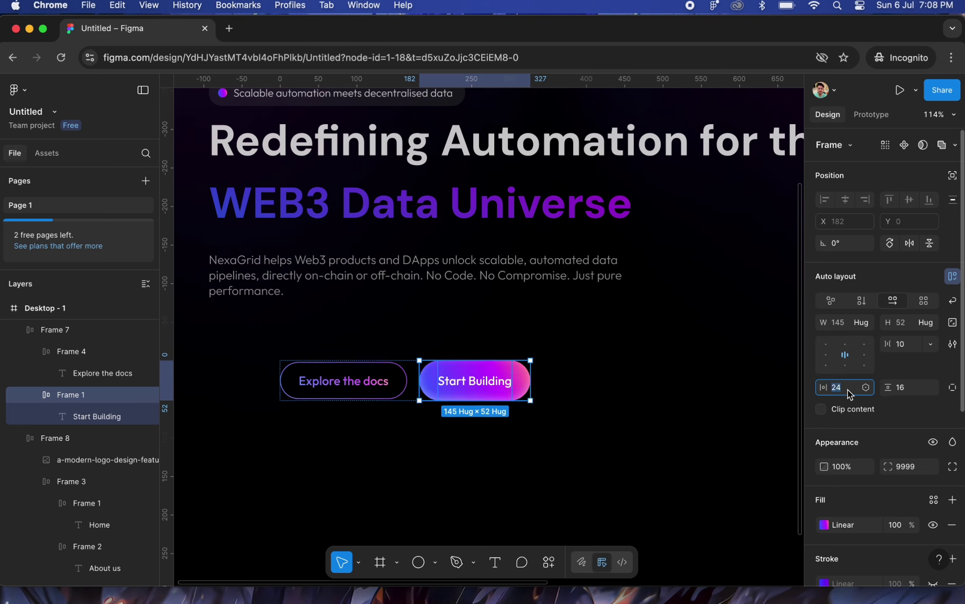
pyautogui.hotkey('shift', 'Up')
pyautogui.press('Up')
pyautogui.press('Up')
pyautogui.press('Up')
pyautogui.press('Up')
pyautogui.press('Up')
pyautogui.press('Up')
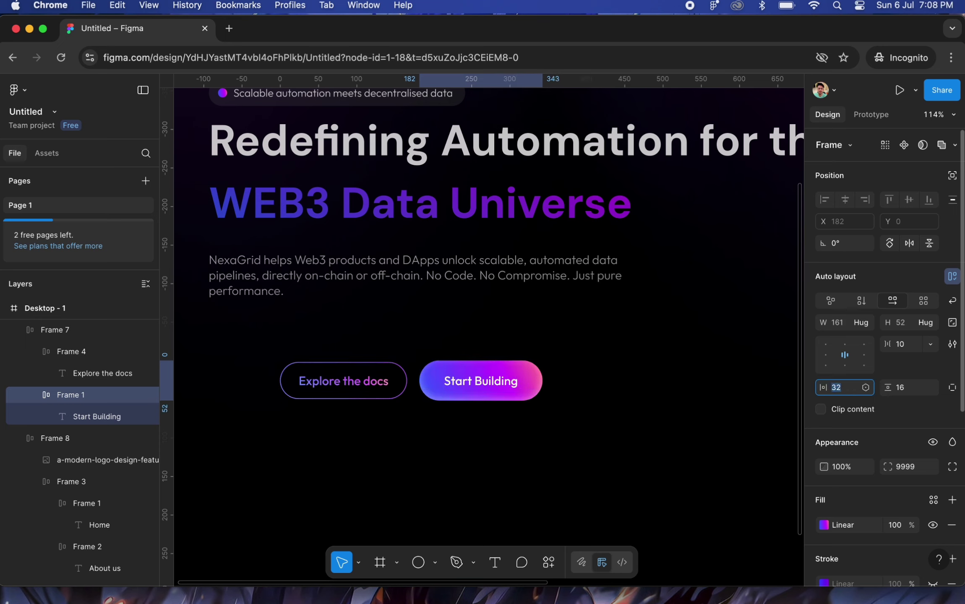
# Set the "Explore the docs" button's vertical padding to 16 and its horizontal padding to 40
pyautogui.click(329, 398)
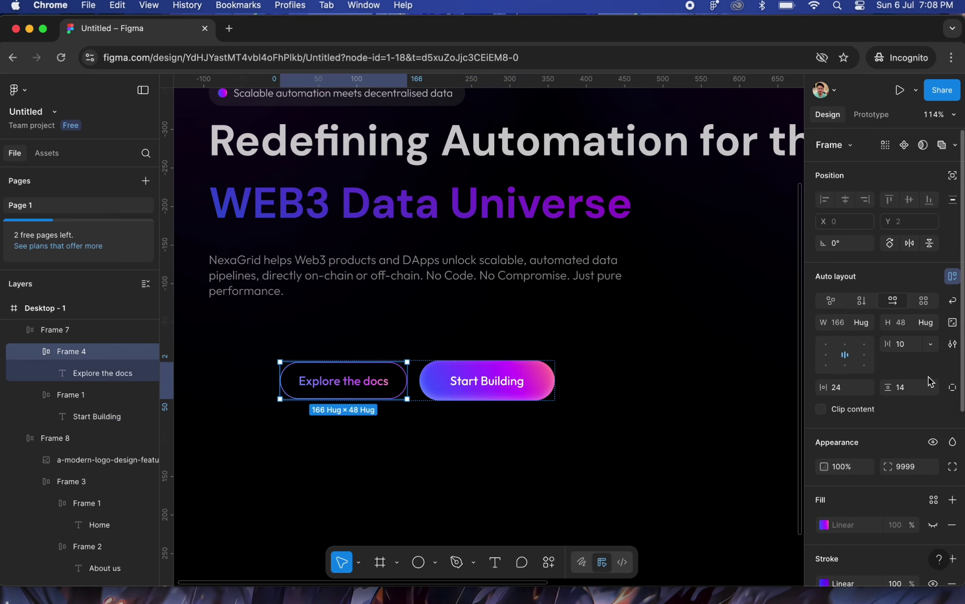
pyautogui.click(914, 389)
pyautogui.press('Up')
pyautogui.press('Up')
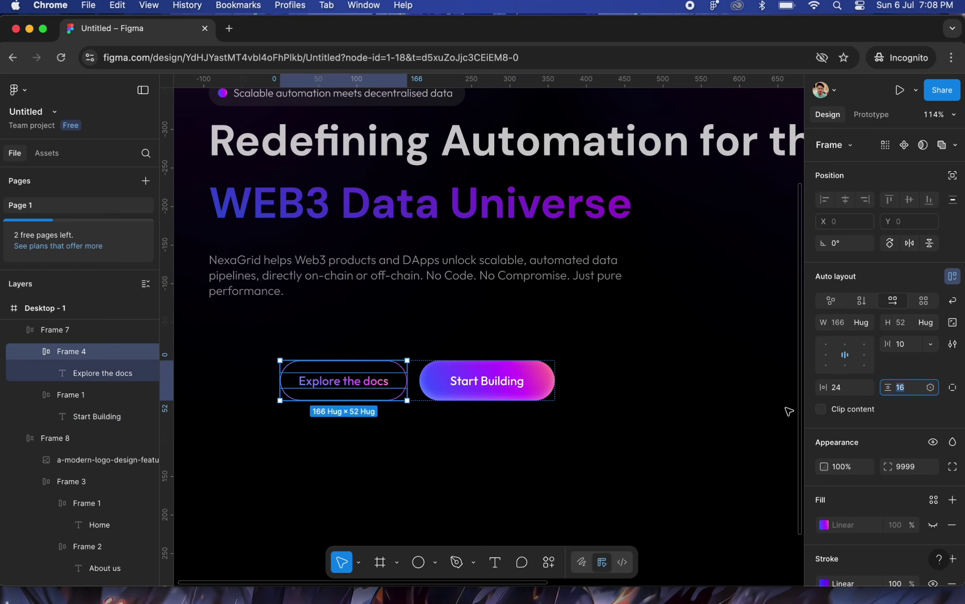
pyautogui.click(843, 387)
pyautogui.write('40')
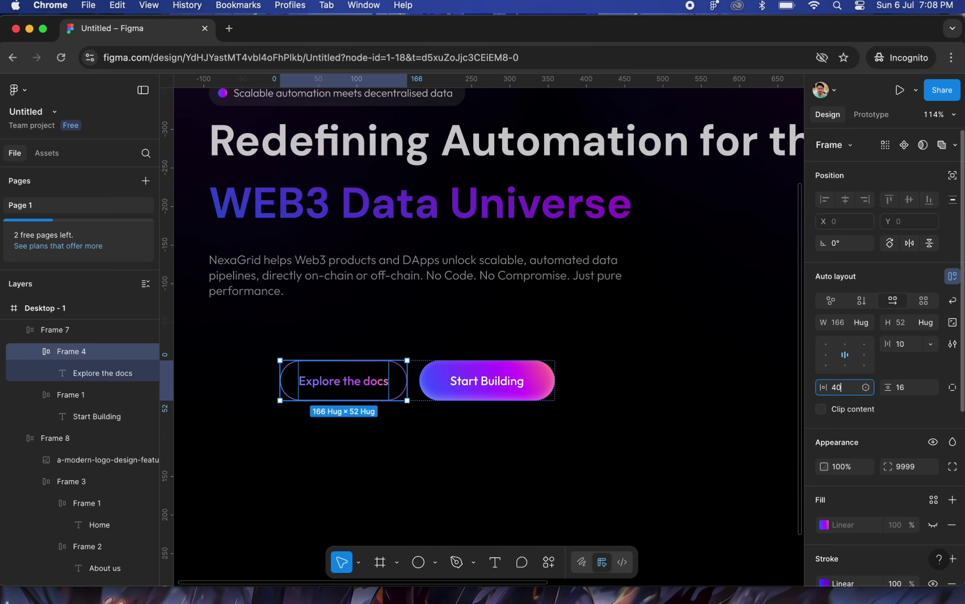
pyautogui.press('Return')
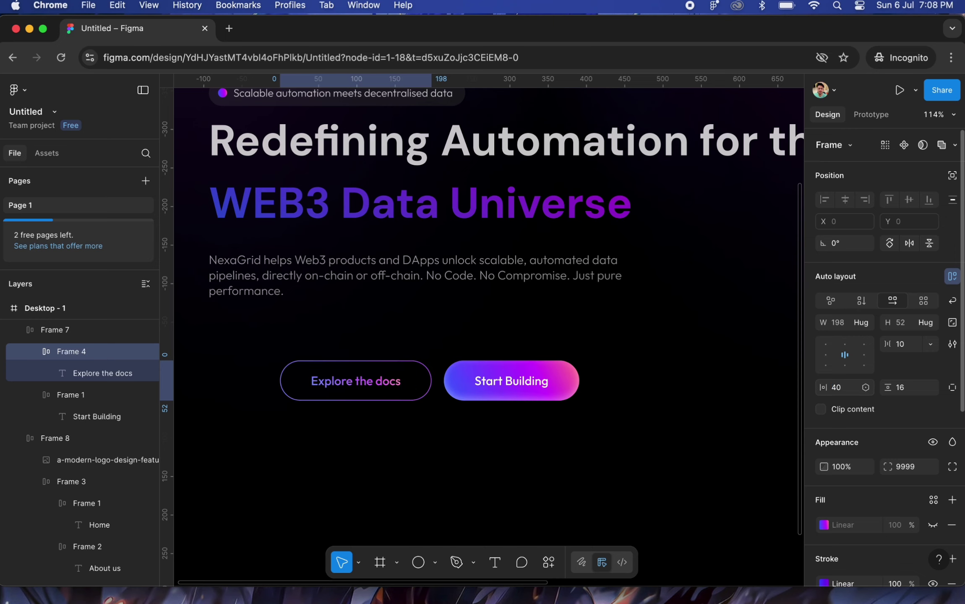
pyautogui.click(670, 471)
# Set the "Start Building" button's horizontal padding to 48
pyautogui.scroll(-5, 542, 469)
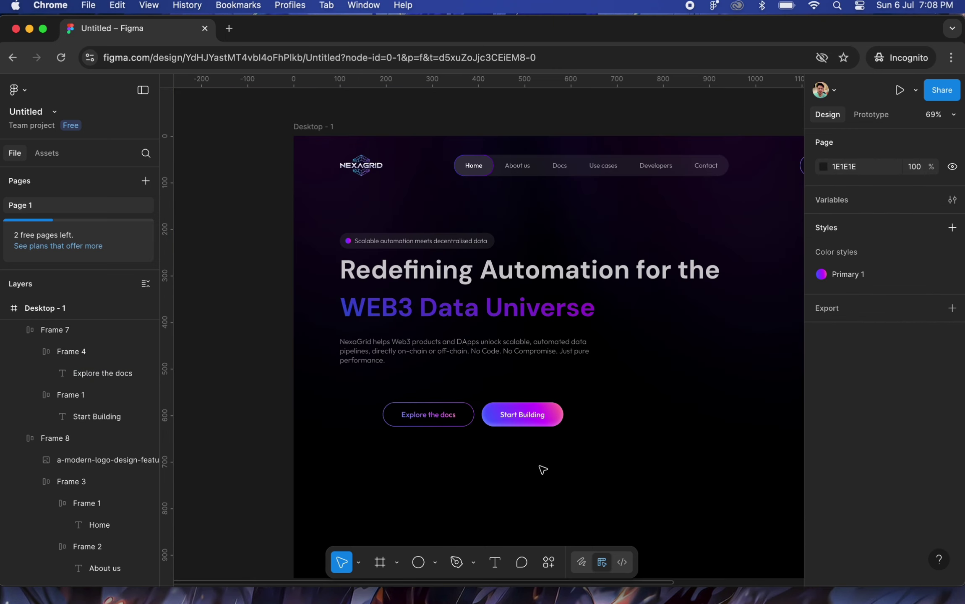
pyautogui.scroll(5, 428, 417)
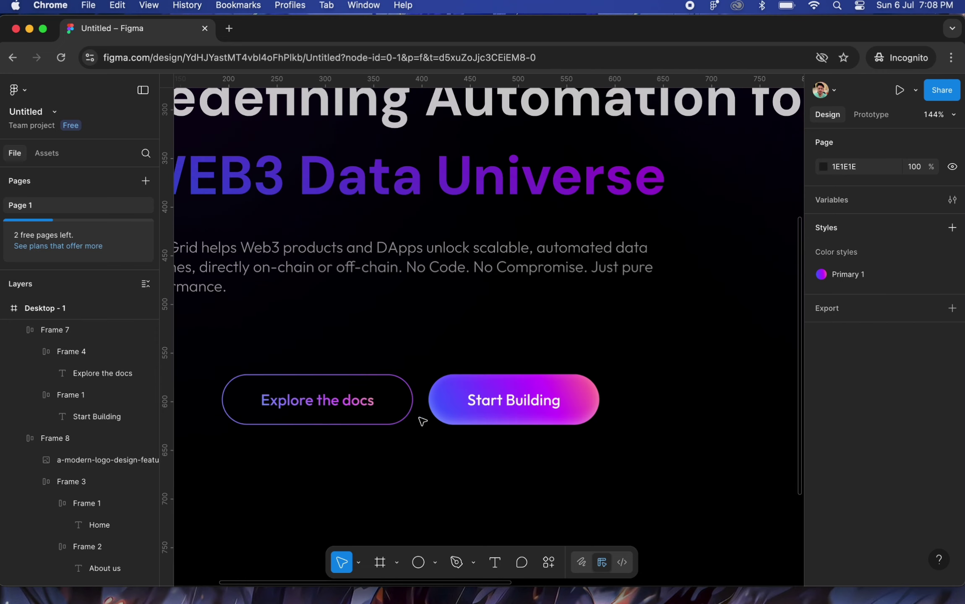
pyautogui.click(358, 402)
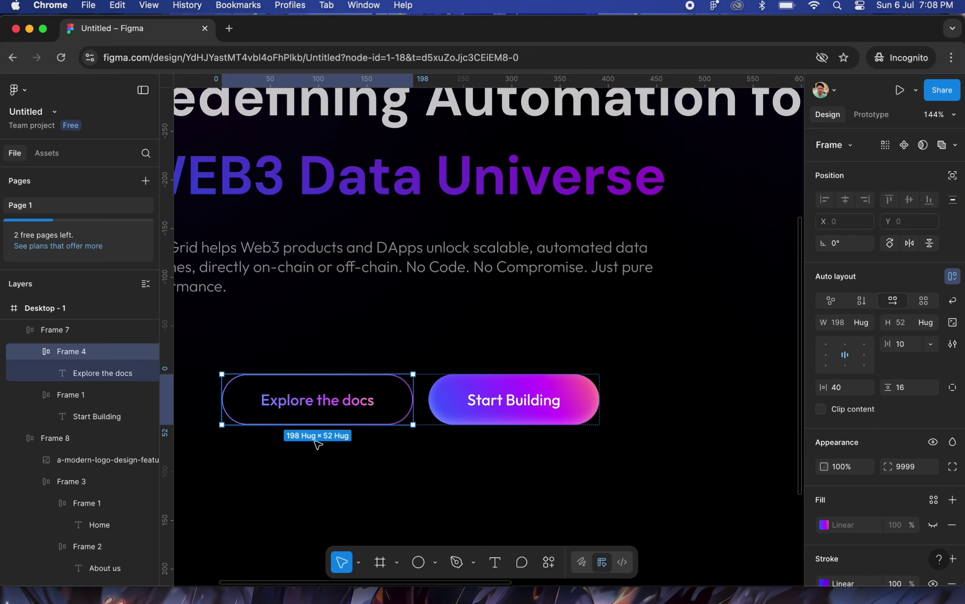
pyautogui.click(474, 415)
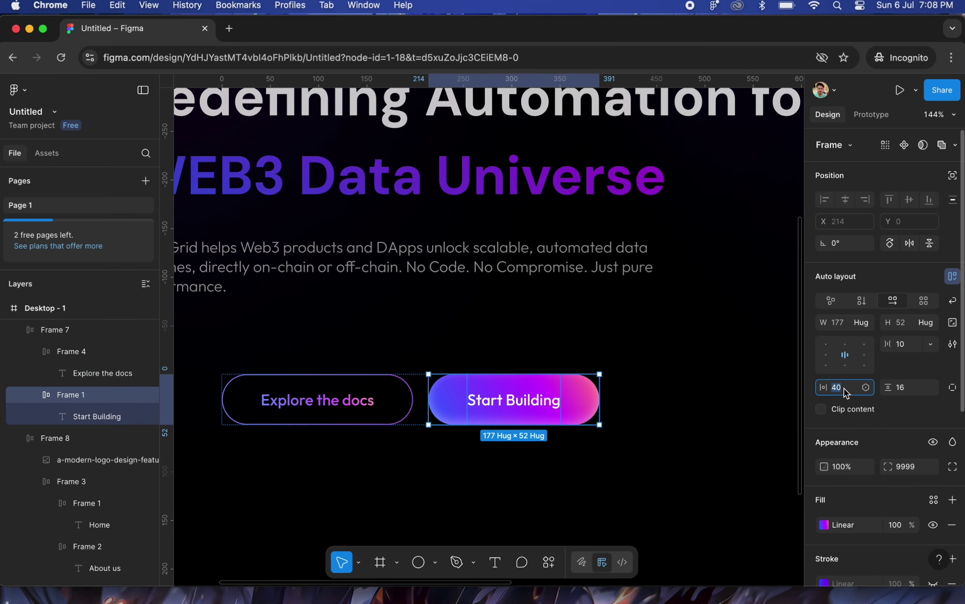
pyautogui.write('48')
pyautogui.press('Return')
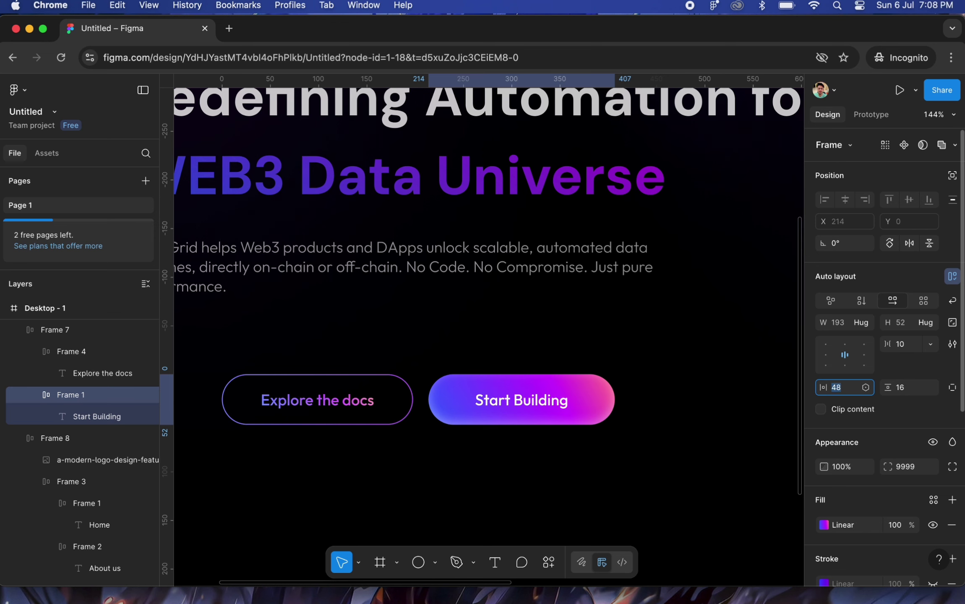
# Move the two-button group so that its left edge lines up with the description's left edge
pyautogui.scroll(-5, 424, 473)
pyautogui.click(487, 433)
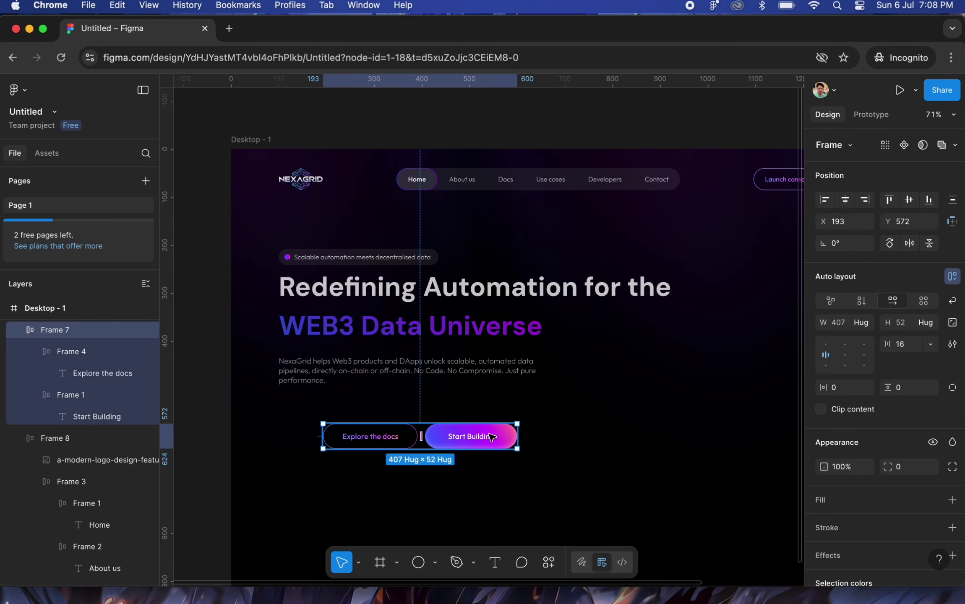
pyautogui.moveTo(491, 437); pyautogui.dragTo(447, 437)
pyautogui.click(378, 371)
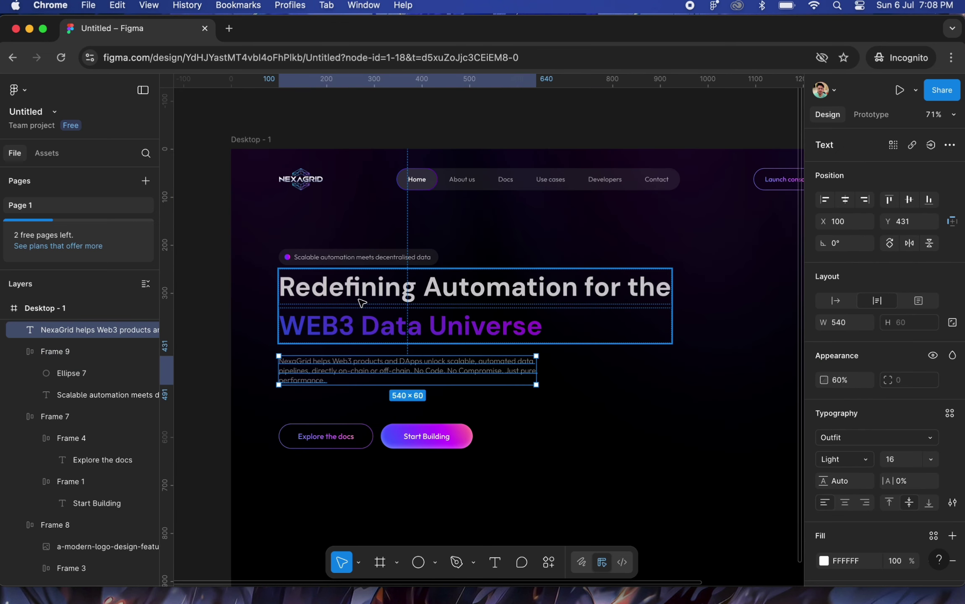
pyautogui.click(359, 258)
pyautogui.keyDown('shift'); pyautogui.click(475, 306); pyautogui.keyUp('shift')
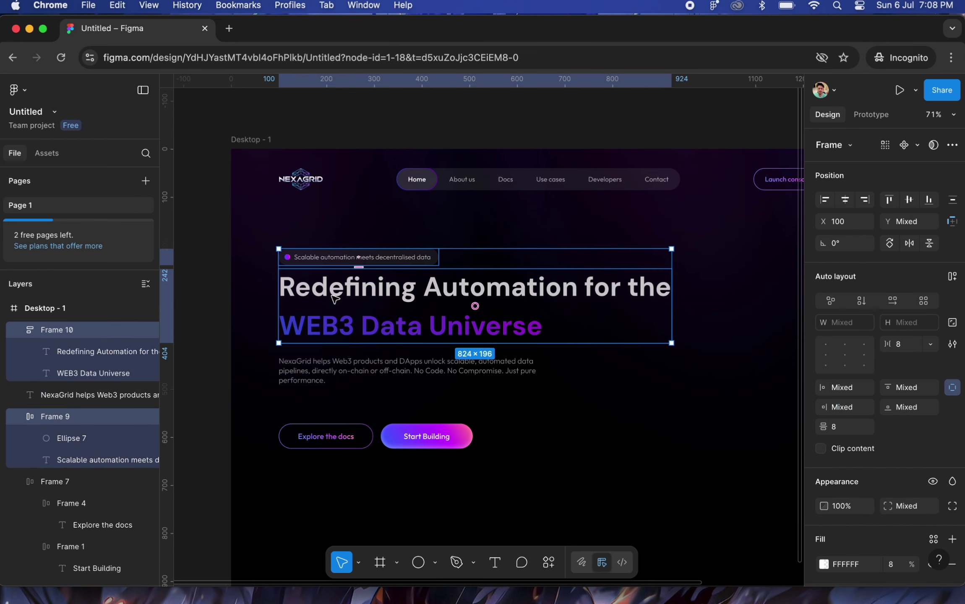
pyautogui.click(510, 422)
# Combine the headline, description and button pair into one vertical auto layout frame with a spacing of 24
pyautogui.scroll(5, 410, 323)
pyautogui.click(413, 294)
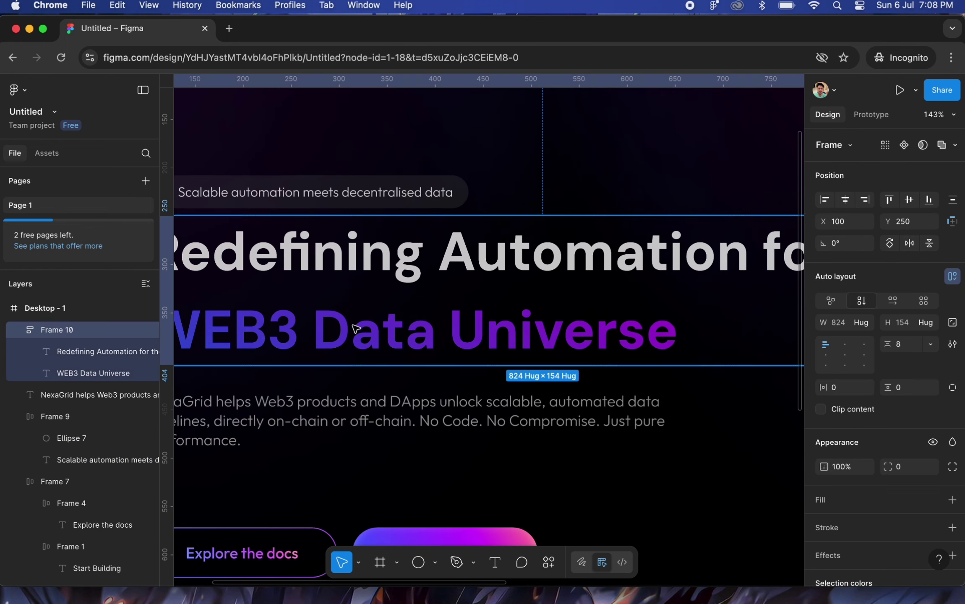
pyautogui.keyDown('shift'); pyautogui.click(406, 420); pyautogui.keyUp('shift')
pyautogui.keyDown('shift'); pyautogui.click(390, 526); pyautogui.keyUp('shift')
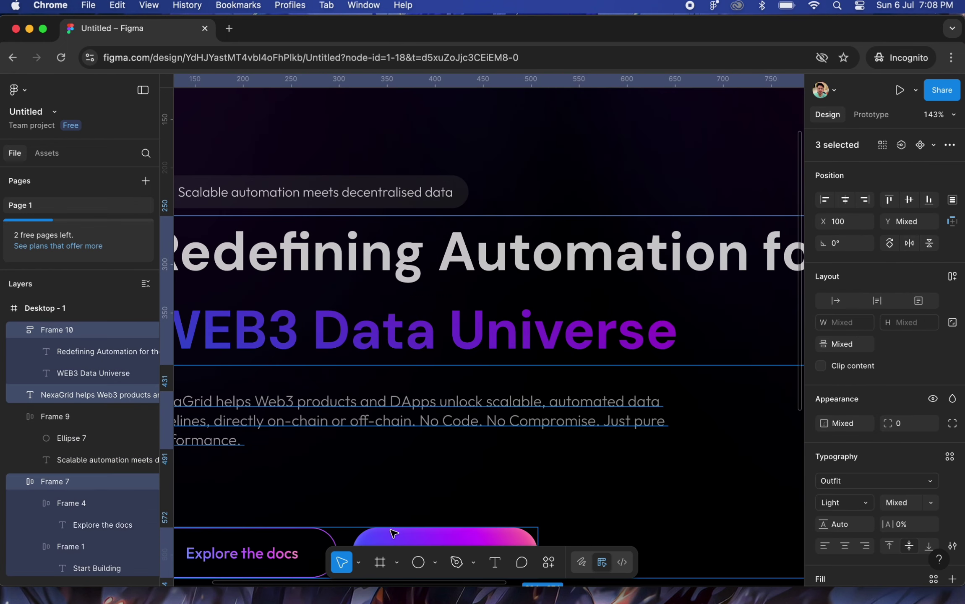
pyautogui.click(953, 278)
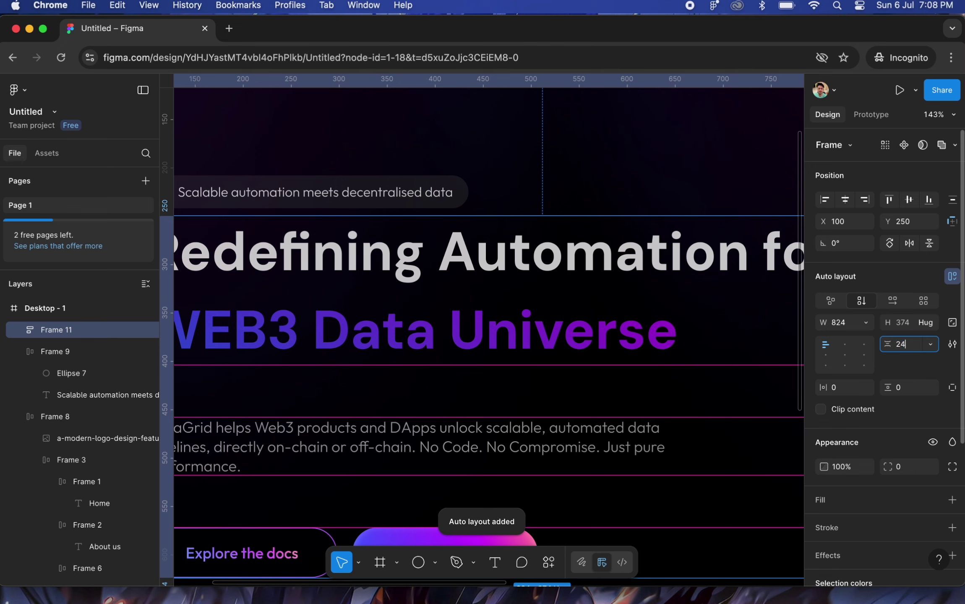
pyautogui.press('Return')
pyautogui.scroll(-5, 511, 474)
pyautogui.press('Escape')
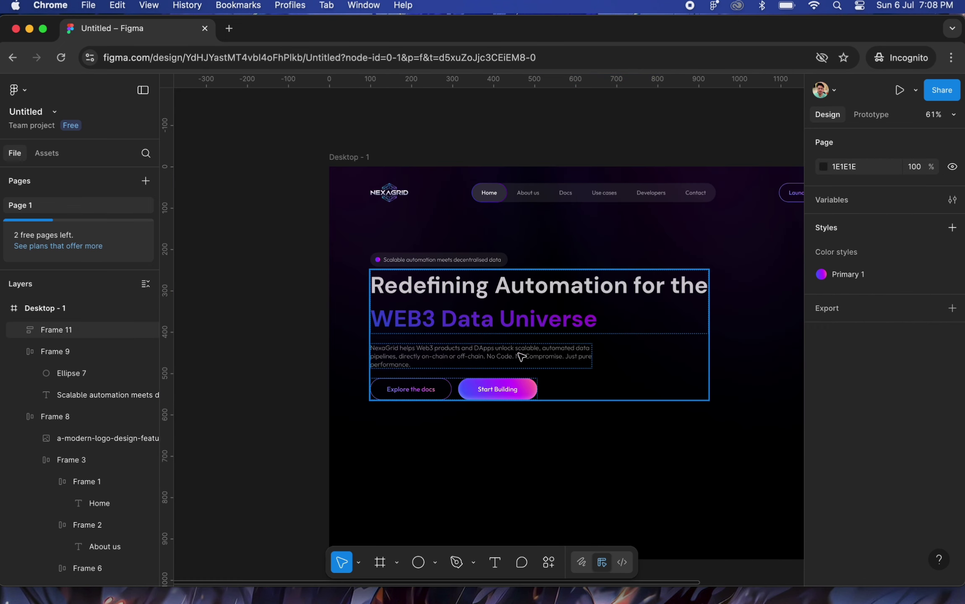
# Nest the headline and description together in their own vertical auto layout frame inside the hero content frame
pyautogui.doubleClick(506, 358)
pyautogui.keyDown('shift'); pyautogui.click(655, 323); pyautogui.keyUp('shift')
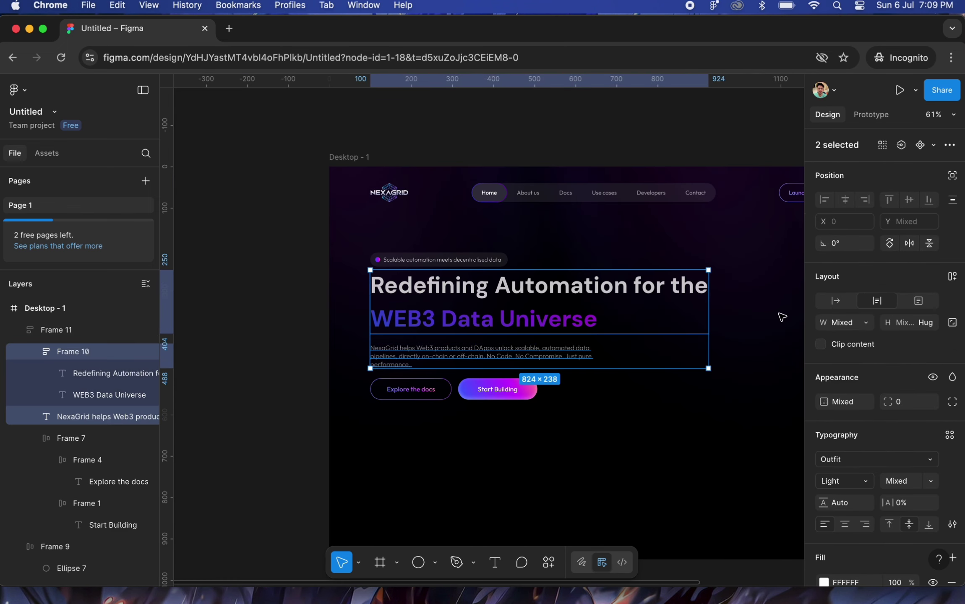
pyautogui.click(953, 277)
pyautogui.click(910, 346)
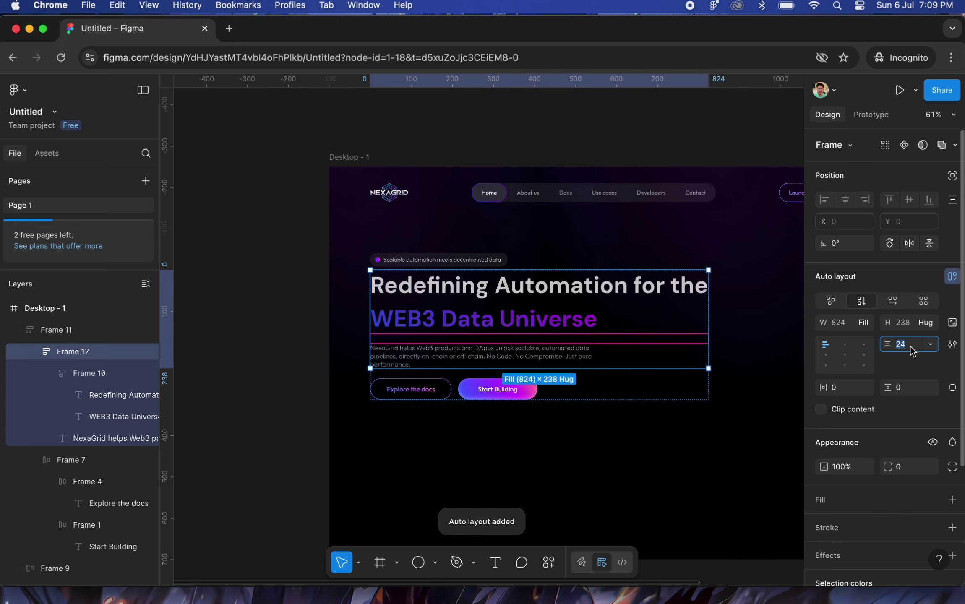
pyautogui.click(650, 491)
# Set the spacing between the headline-and-description group and the button pair to 40
pyautogui.click(560, 341)
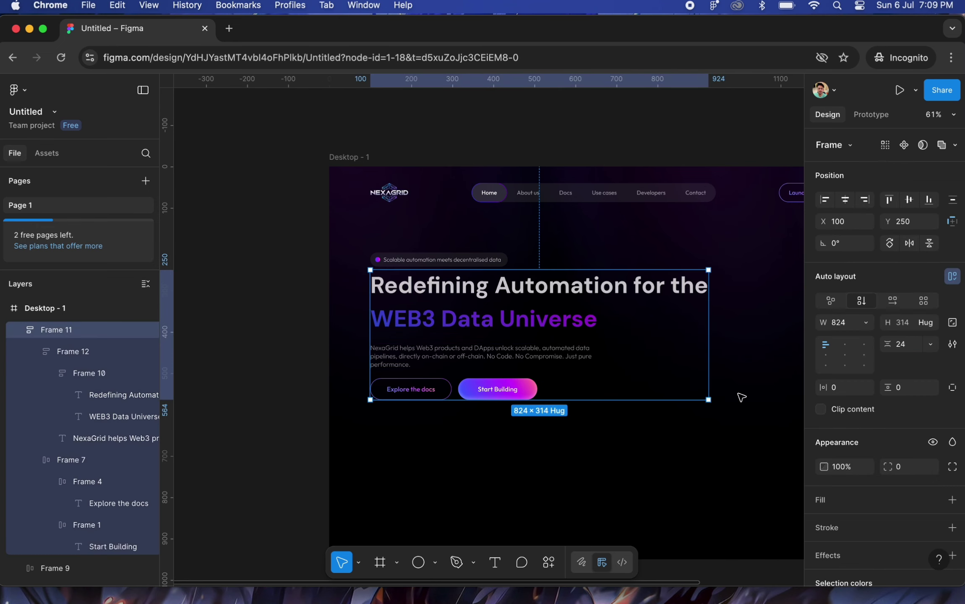
pyautogui.click(913, 347)
pyautogui.press('Up')
pyautogui.press('Up')
pyautogui.press('Up')
pyautogui.press('Up')
pyautogui.press('Up')
pyautogui.press('Up')
pyautogui.press('Up')
pyautogui.press('Up')
pyautogui.press('Up')
pyautogui.press('Up')
pyautogui.press('Up')
pyautogui.press('Up')
pyautogui.press('Up')
pyautogui.press('Up')
pyautogui.press('Up')
pyautogui.press('Up')
pyautogui.press('Up')
pyautogui.press('Up')
pyautogui.press('Down')
pyautogui.press('Down')
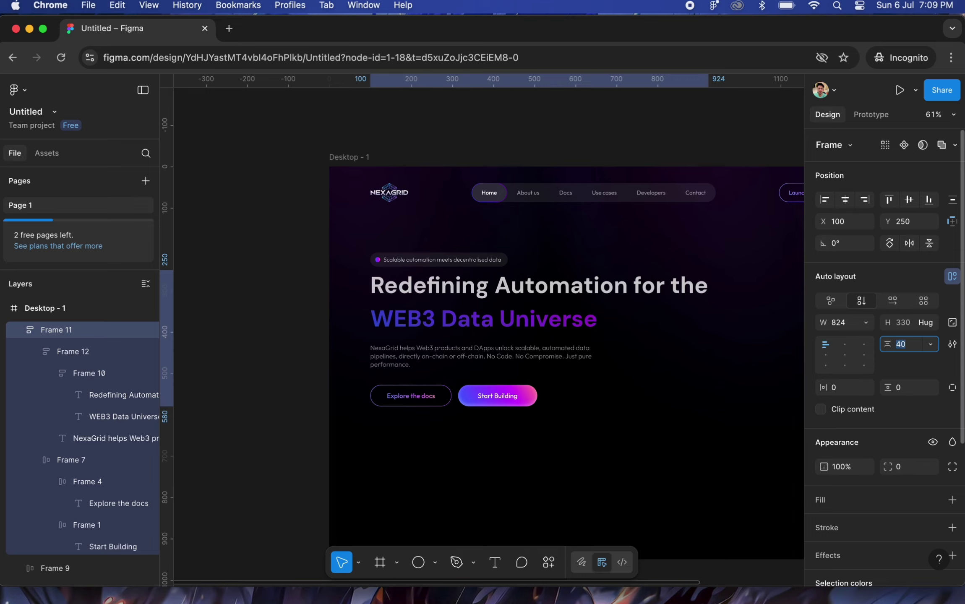
pyautogui.click(635, 510)
# Set the spacing between the headline and the description to 16
pyautogui.hscroll(3, 636, 511)
pyautogui.click(380, 377)
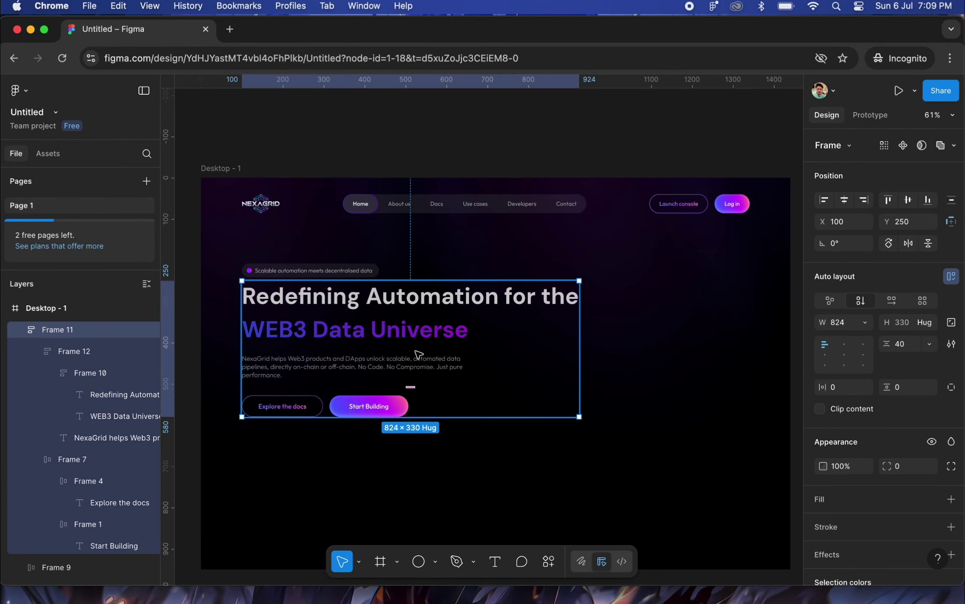
pyautogui.doubleClick(441, 366)
pyautogui.click(905, 348)
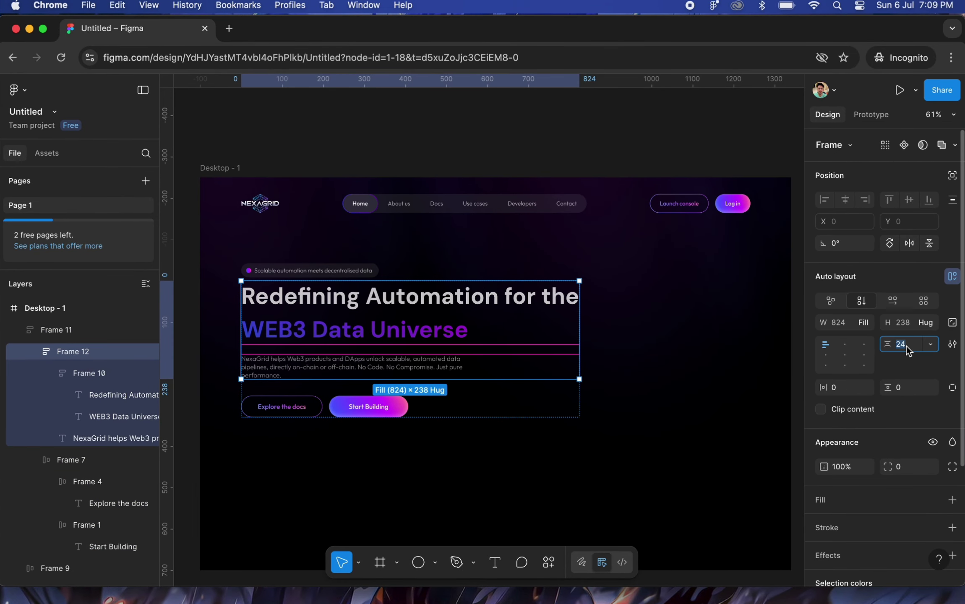
pyautogui.write('16')
pyautogui.press('Return')
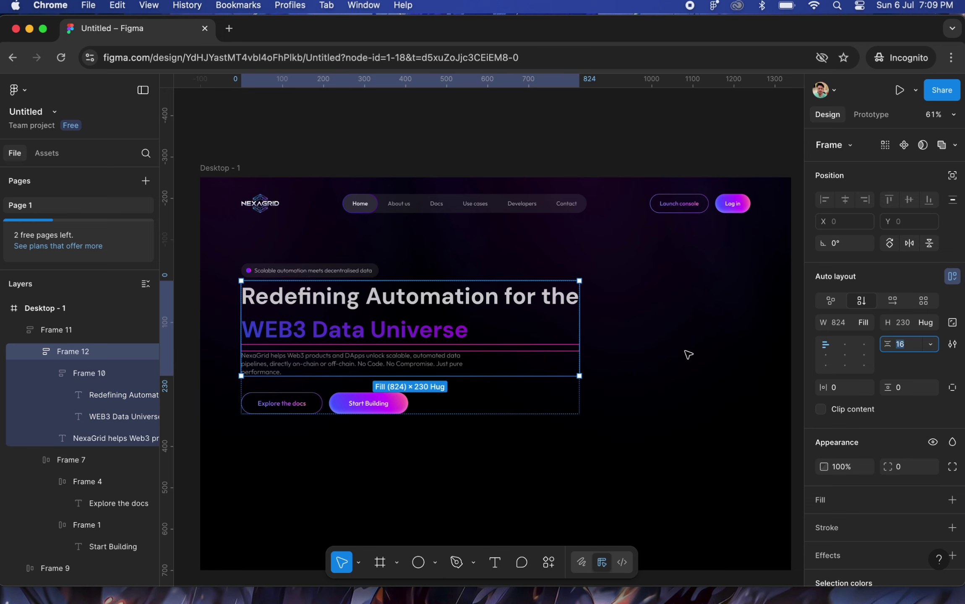
pyautogui.click(451, 474)
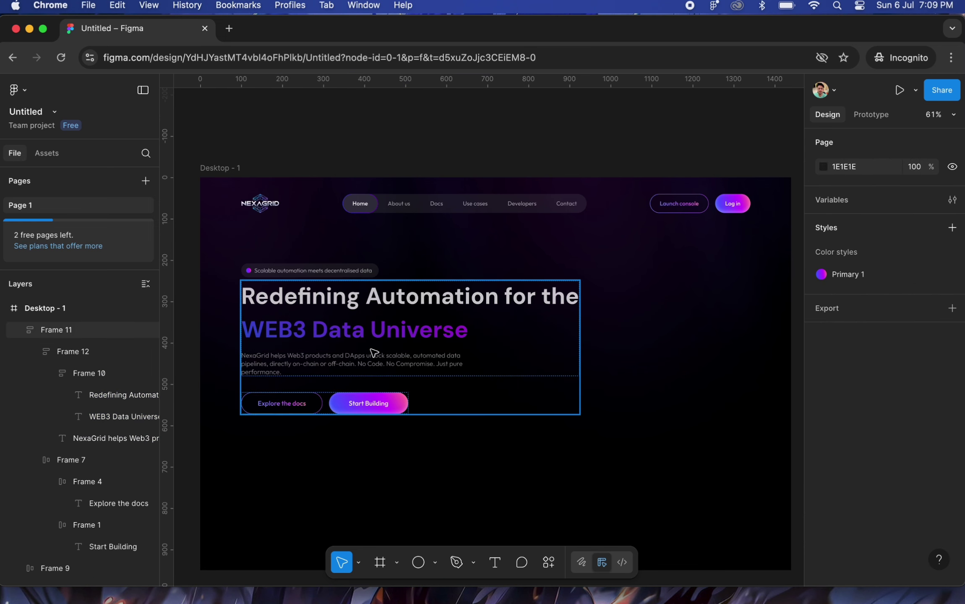
# Combine the tagline pill and the hero content frame into a vertical auto layout frame with a spacing of 16
pyautogui.click(349, 301)
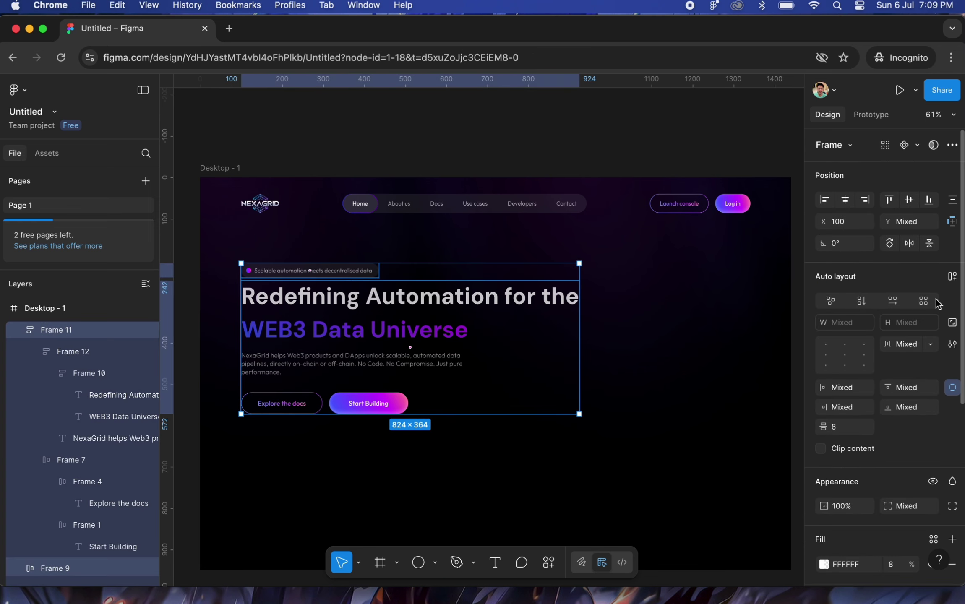
pyautogui.click(953, 276)
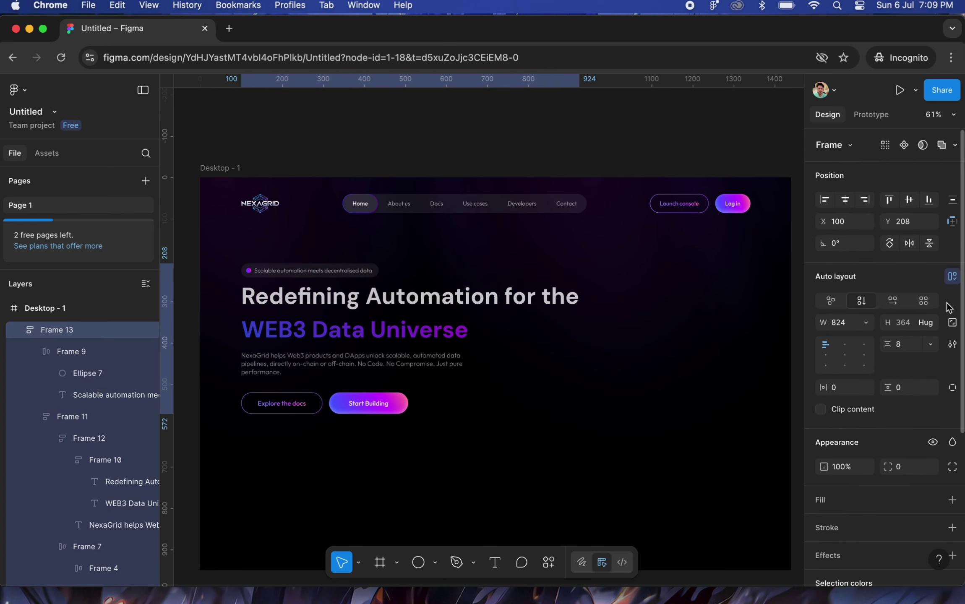
pyautogui.click(907, 345)
pyautogui.write('16')
pyautogui.press('Return')
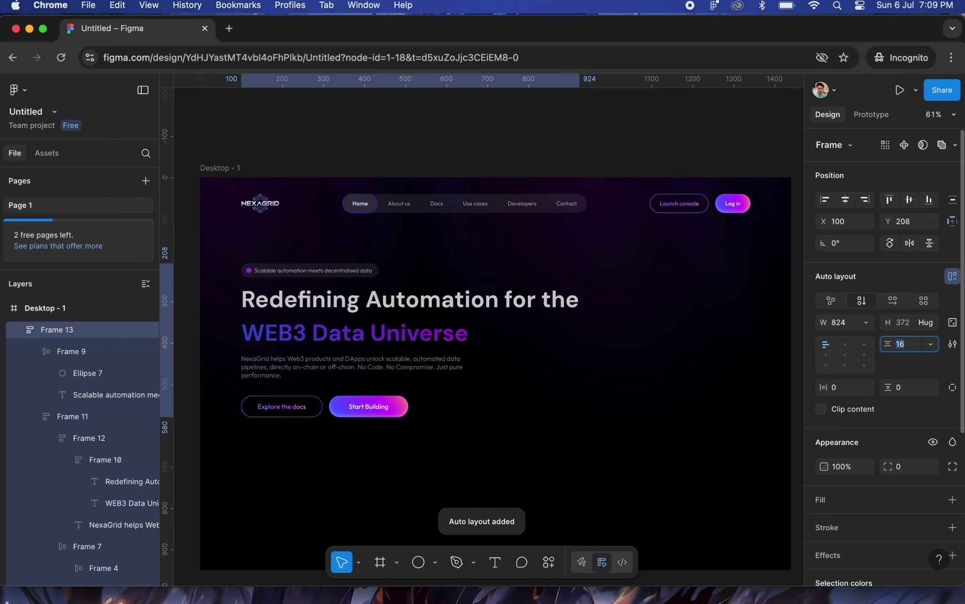
pyautogui.click(423, 486)
pyautogui.click(363, 413)
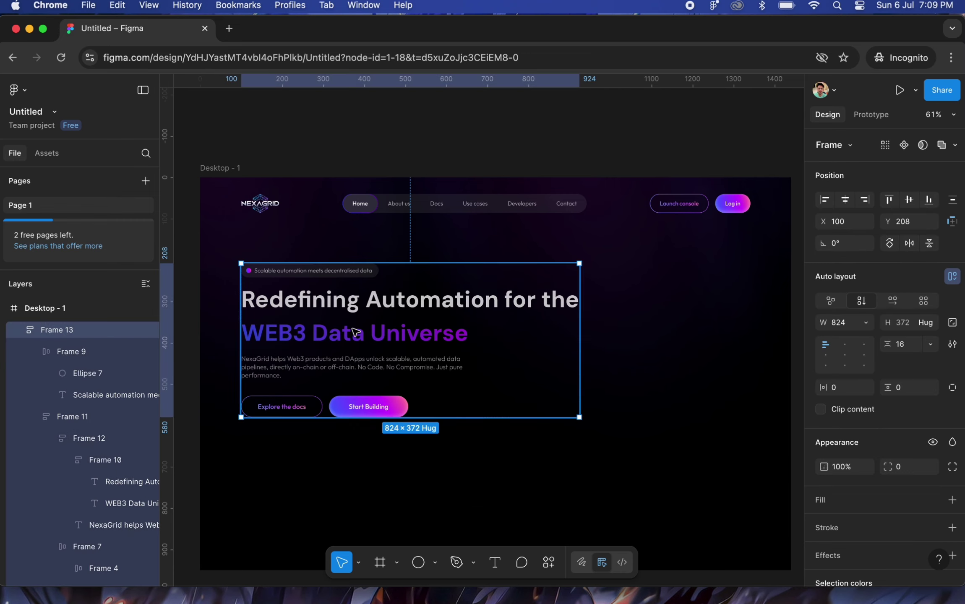
pyautogui.keyDown('shift'); pyautogui.click(341, 199); pyautogui.keyUp('shift')
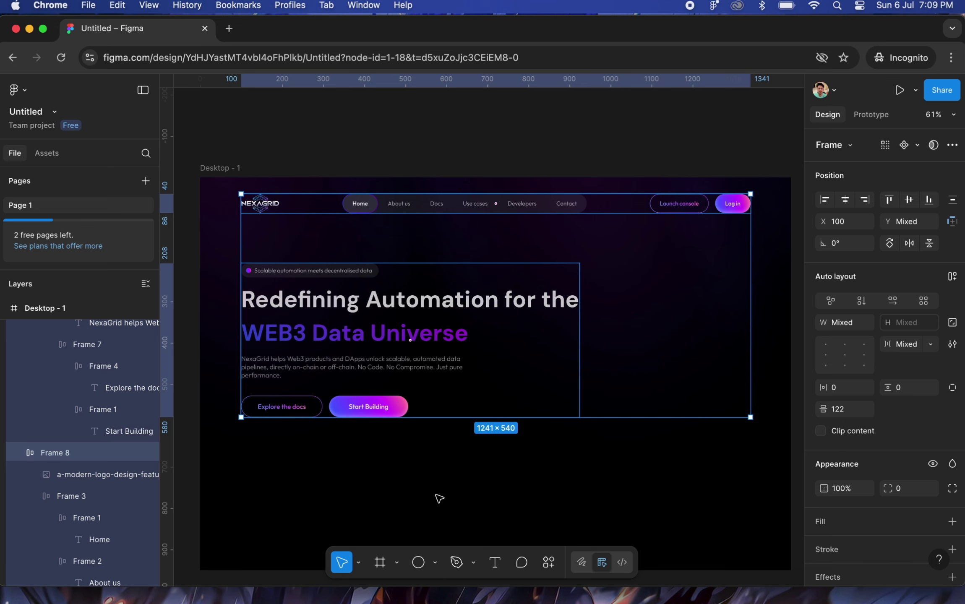
pyautogui.click(463, 476)
# Nudge the whole hero content block down by about 38 px, away from the navigation bar
pyautogui.click(427, 390)
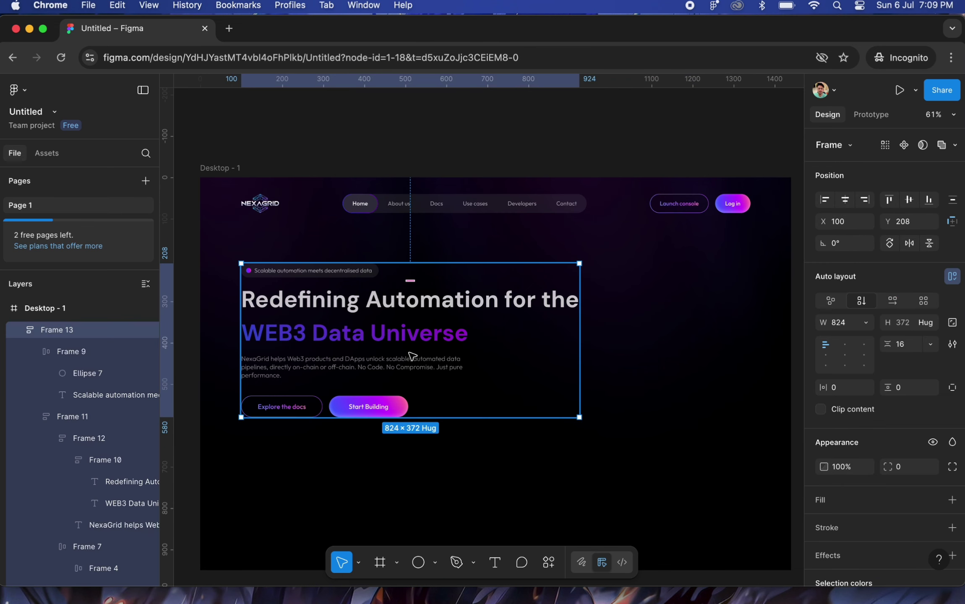
pyautogui.press('Up')
pyautogui.press('Up')
pyautogui.hotkey('shift', 'Down')
pyautogui.hotkey('shift', 'Down')
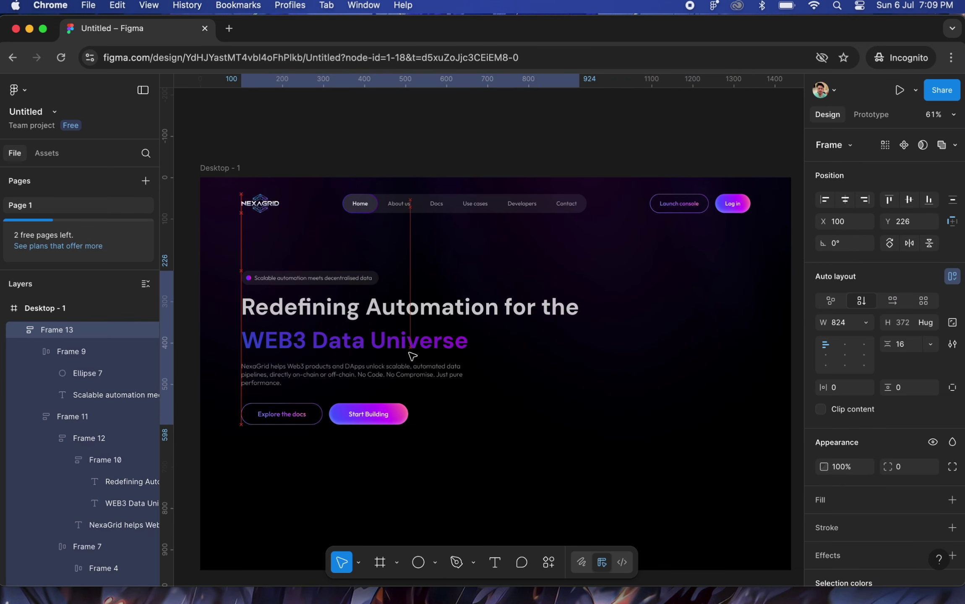
pyautogui.hotkey('shift', 'Down')
pyautogui.hotkey('shift', 'Down')
pyautogui.click(334, 487)
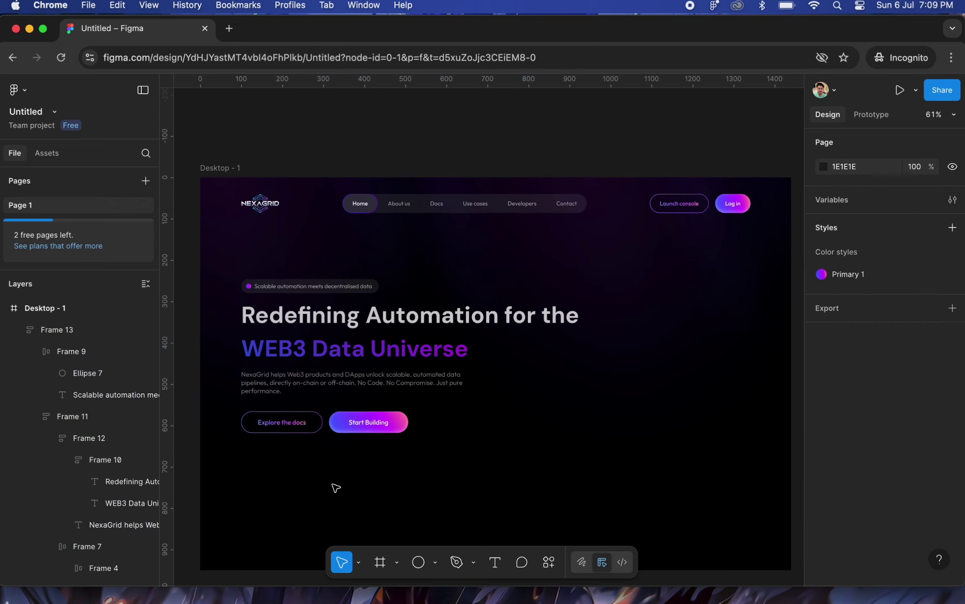
# Switch to Spline in Safari and open the community page
pyautogui.scroll(-3, 334, 487)
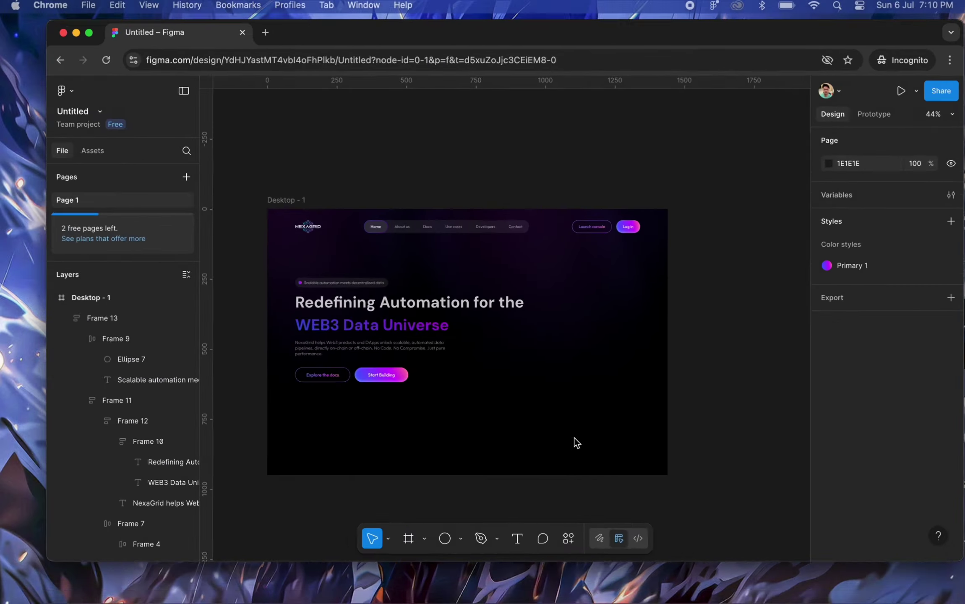
pyautogui.hotkey('ctrl', 'Up')
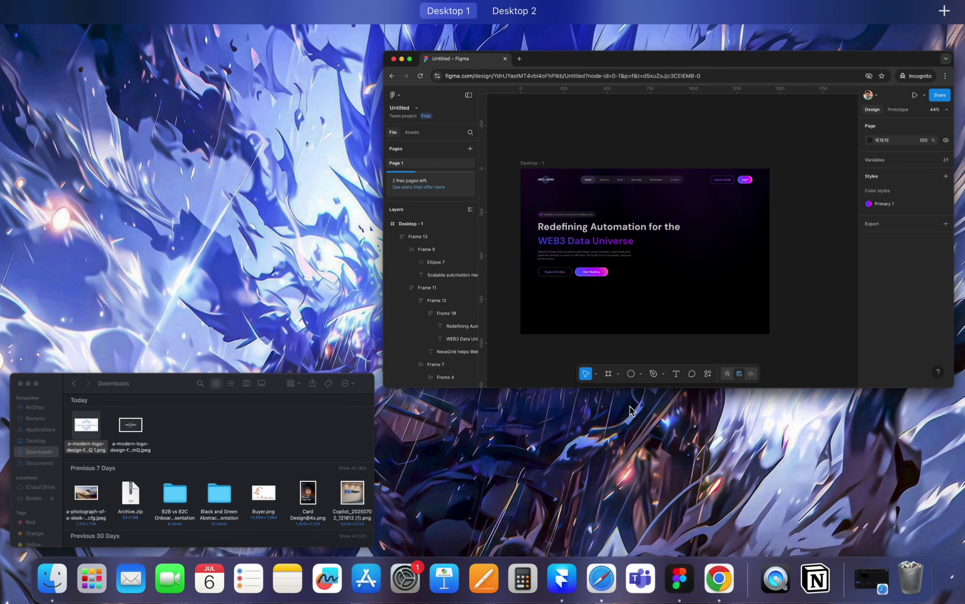
pyautogui.click(601, 580)
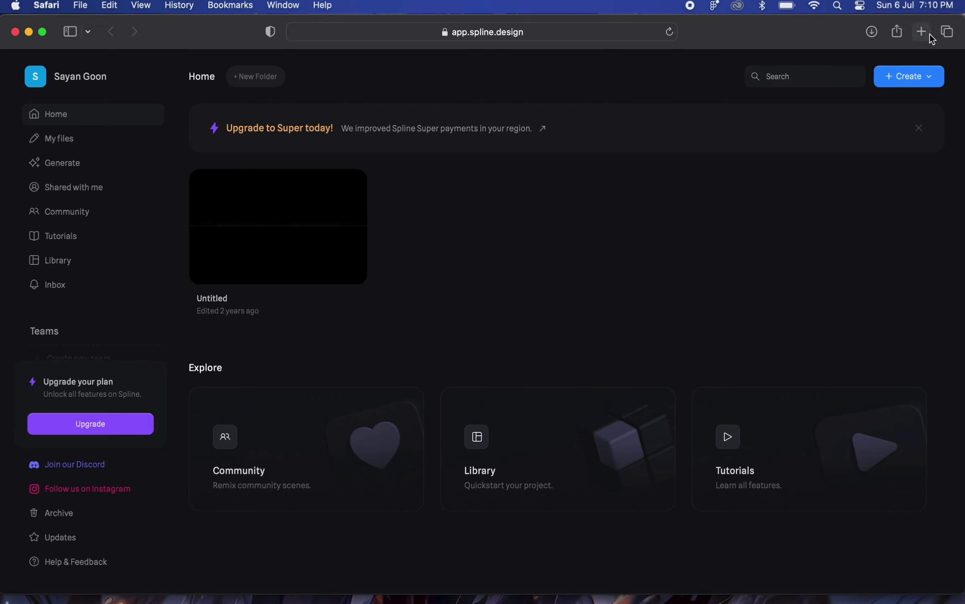
pyautogui.click(62, 217)
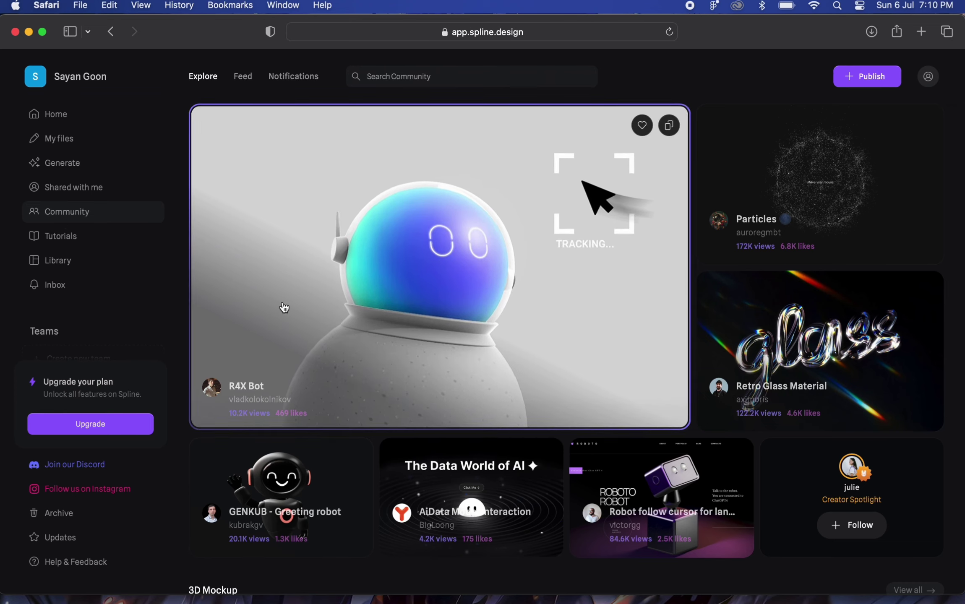
# Browse the community scenes and open the Boxes Hover scene to preview its hover effect
pyautogui.scroll(-4, 649, 453)
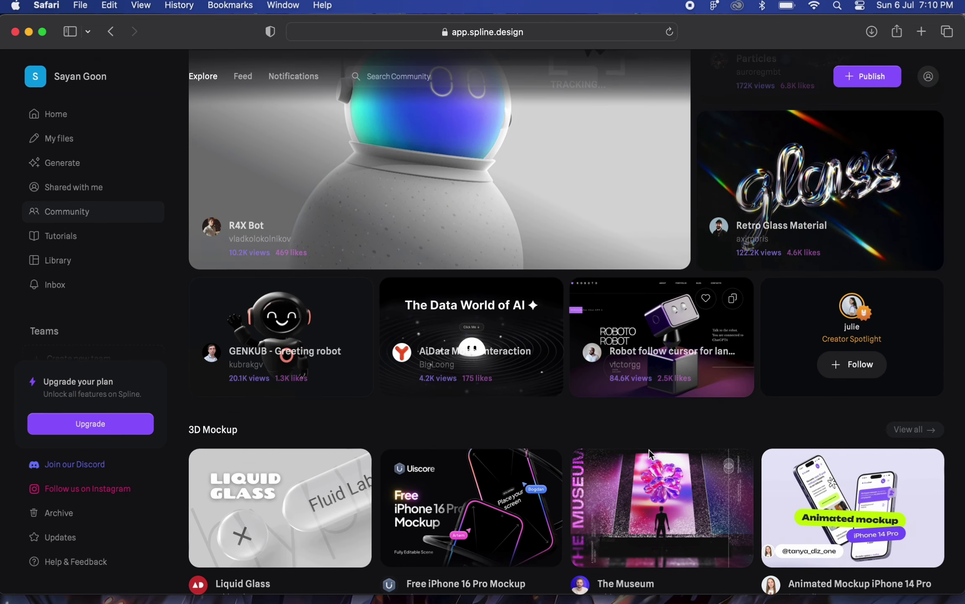
pyautogui.scroll(-11, 649, 453)
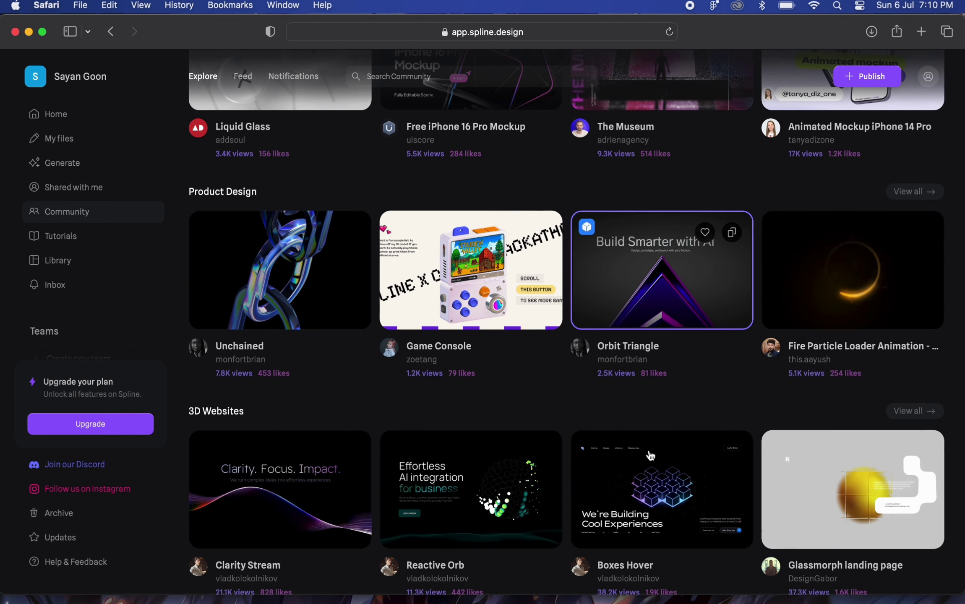
pyautogui.scroll(-10, 650, 456)
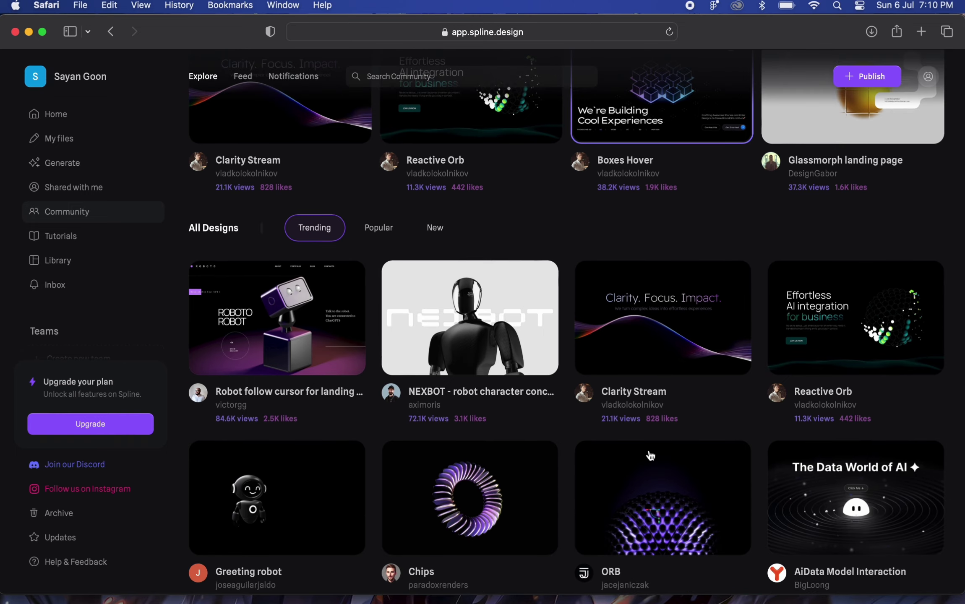
pyautogui.scroll(-4, 651, 456)
pyautogui.scroll(-4, 650, 455)
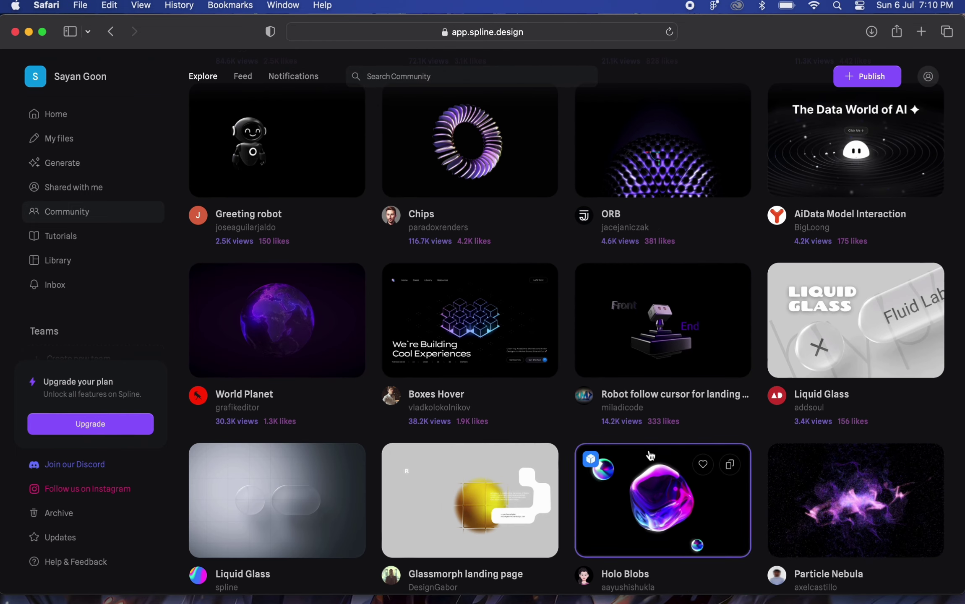
pyautogui.scroll(-3, 441, 526)
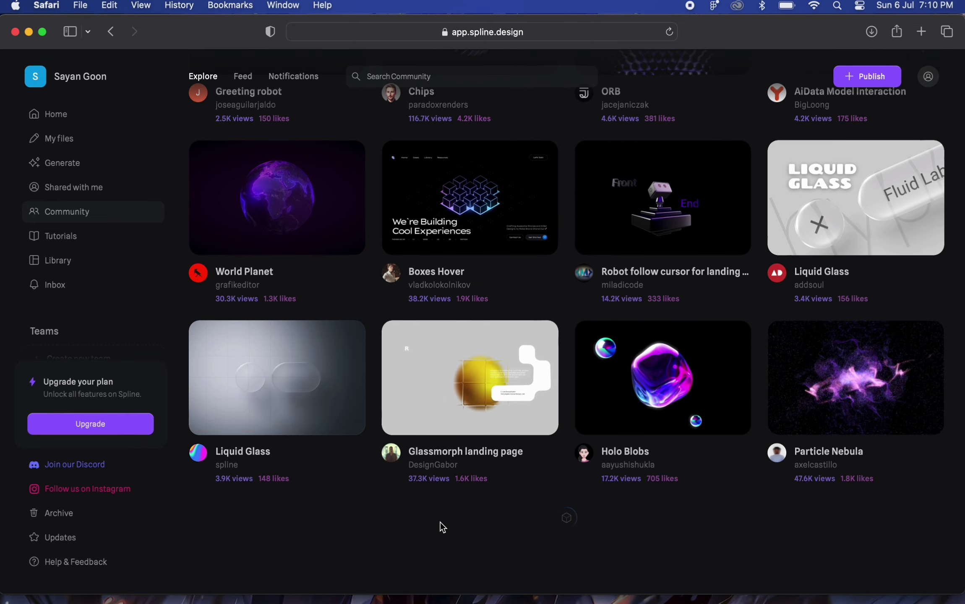
pyautogui.scroll(2, 442, 523)
pyautogui.click(465, 336)
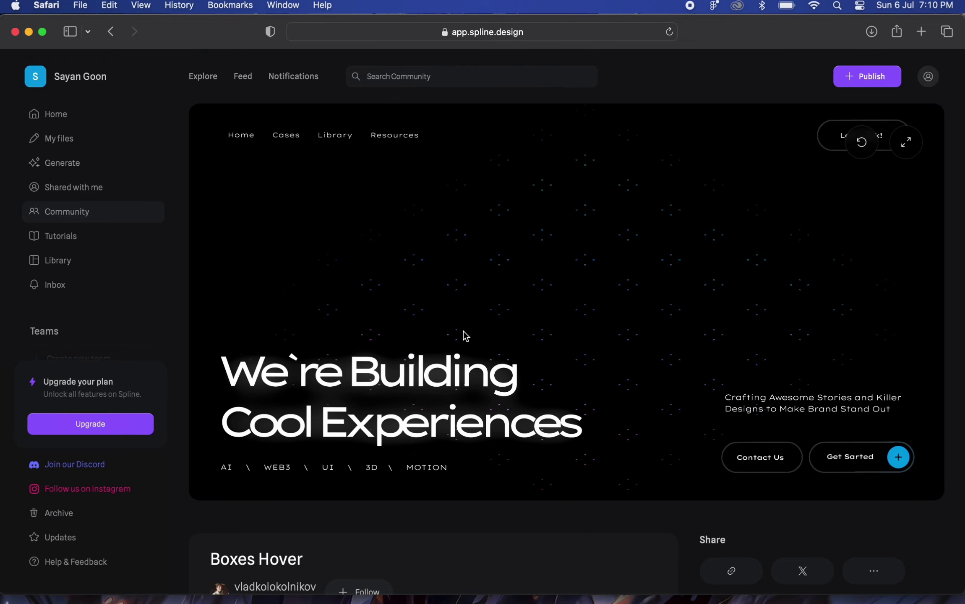
pyautogui.click(547, 272)
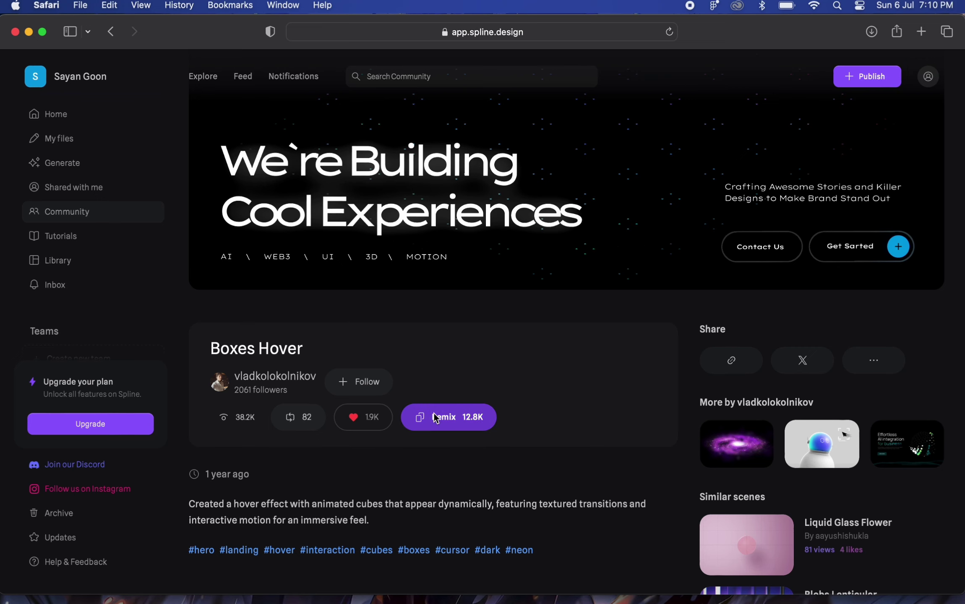
# Remix the Boxes Hover scene and open the remixed copy from the home files in the editor
pyautogui.click(437, 417)
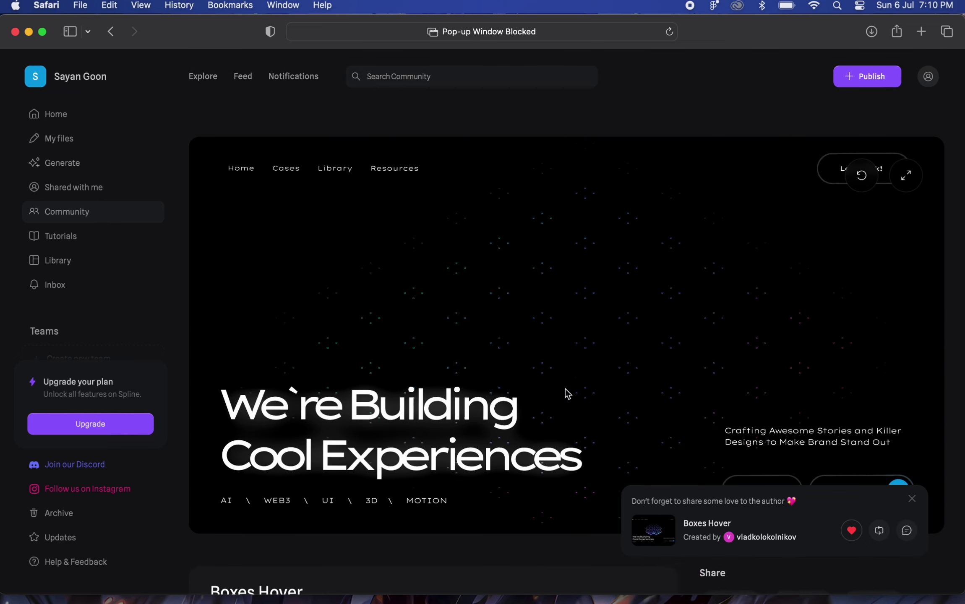
pyautogui.click(73, 116)
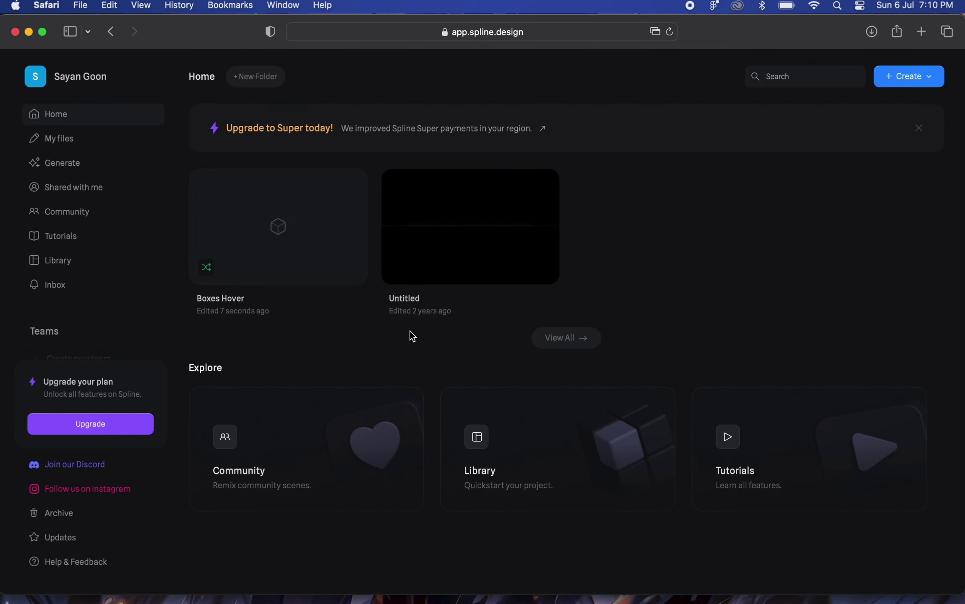
pyautogui.click(258, 213)
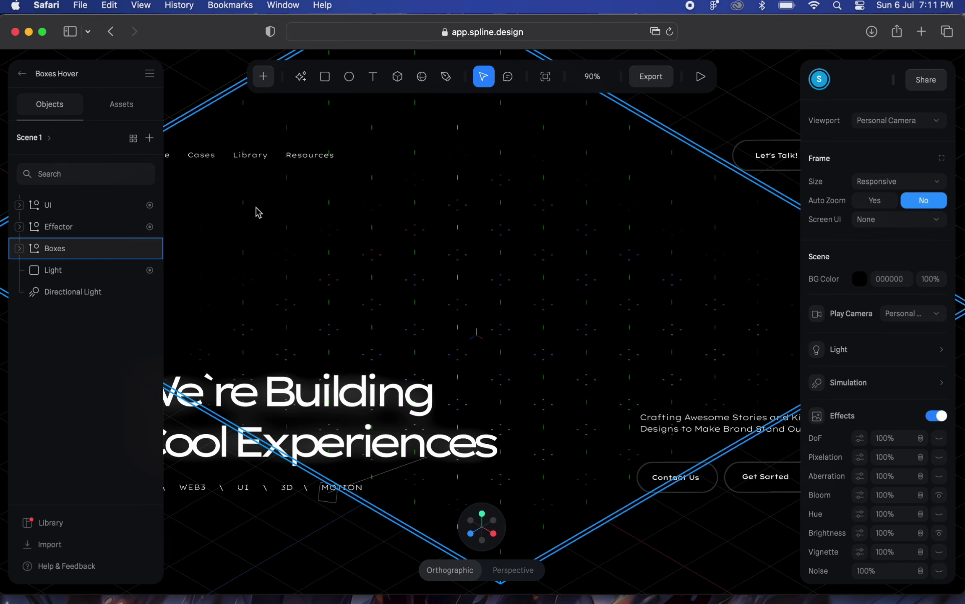
# Set the scene's background colour opacity to 0% and hide the UI group
pyautogui.scroll(-5, 376, 277)
pyautogui.scroll(5, 375, 276)
pyautogui.scroll(-5, 582, 302)
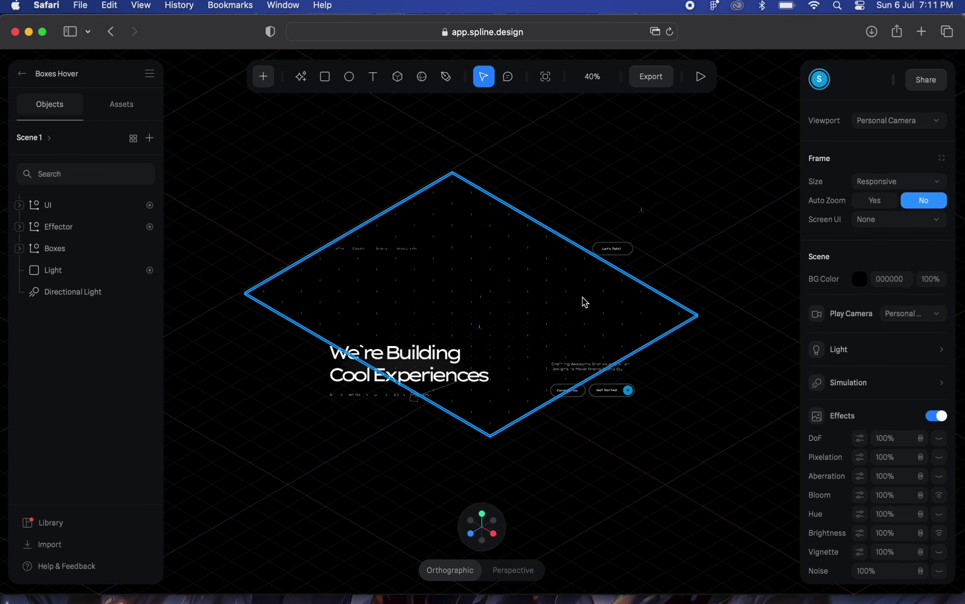
pyautogui.click(688, 294)
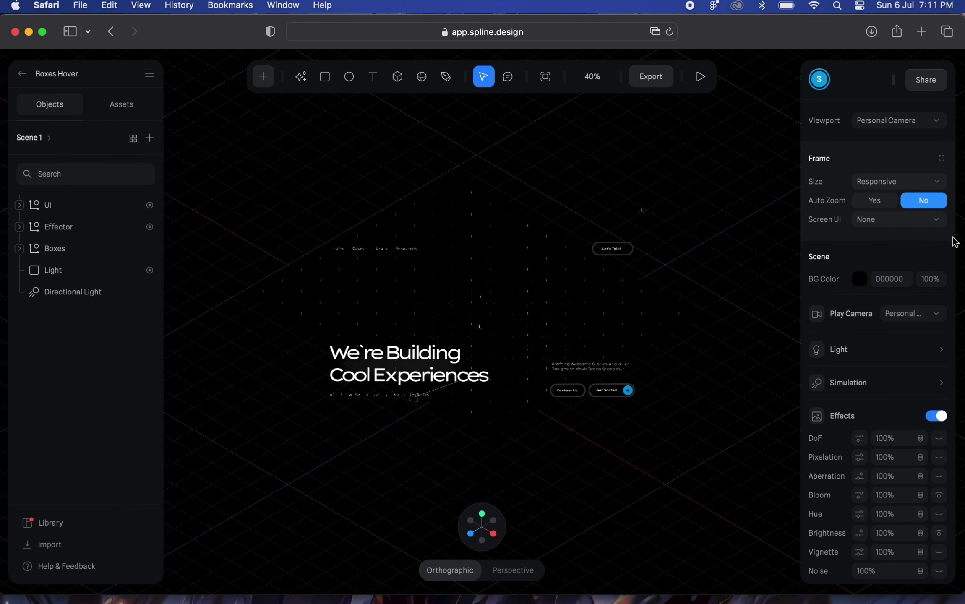
pyautogui.click(933, 282)
pyautogui.write('0')
pyautogui.press('Return')
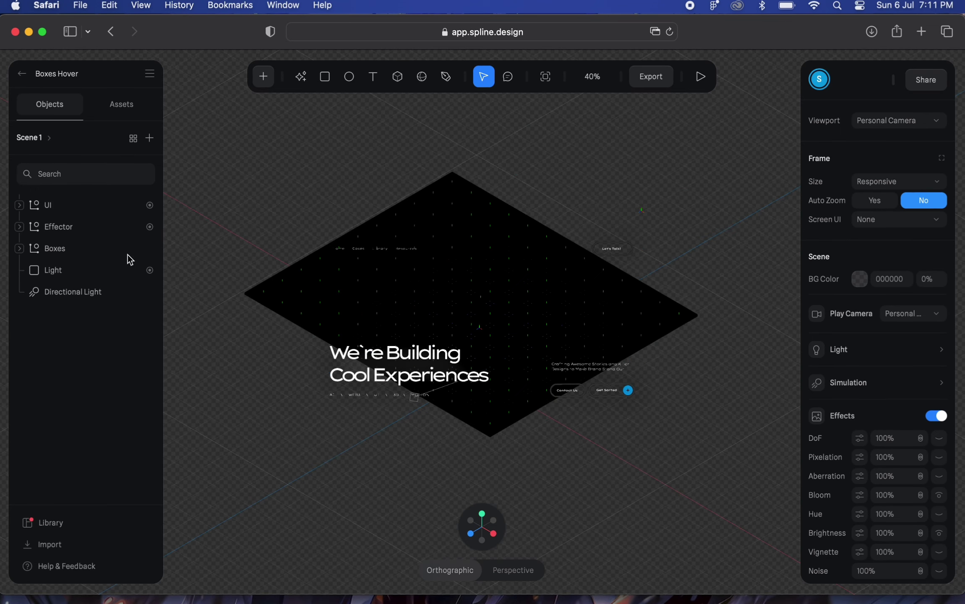
pyautogui.click(136, 204)
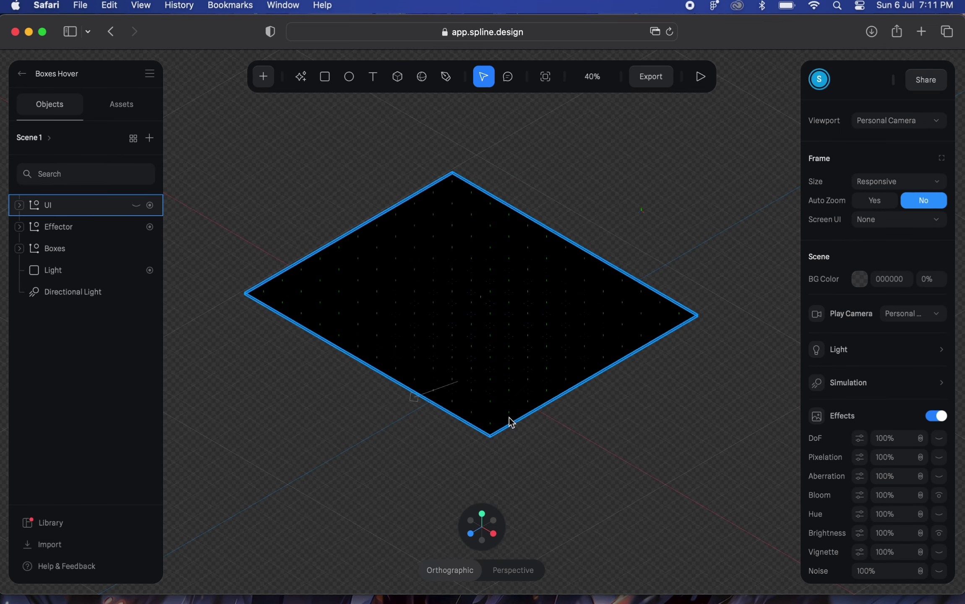
# Change the frame from responsive to a custom size of 1200 by 600
pyautogui.click(509, 421)
pyautogui.click(898, 183)
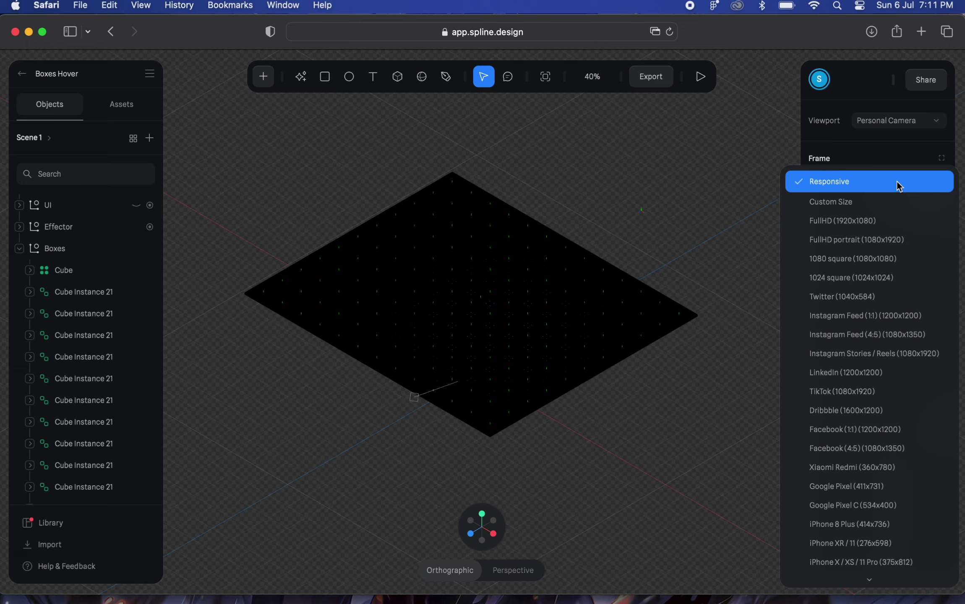
pyautogui.click(835, 203)
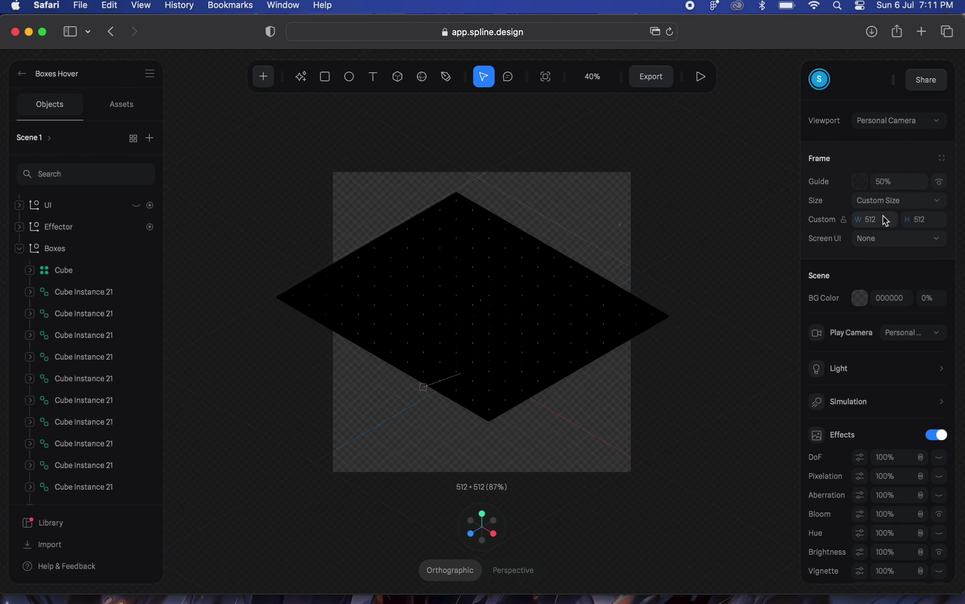
pyautogui.write('12')
pyautogui.click(926, 225)
pyautogui.write('600')
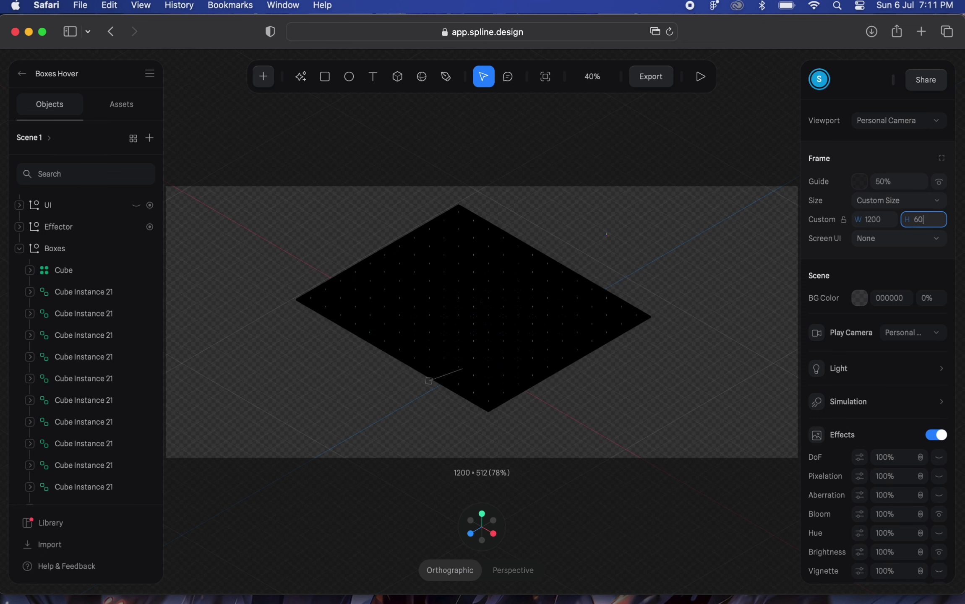
pyautogui.press('Return')
# Enlarge the Boxes group to a scale of about 1.31 and centre it in the frame
pyautogui.click(537, 300)
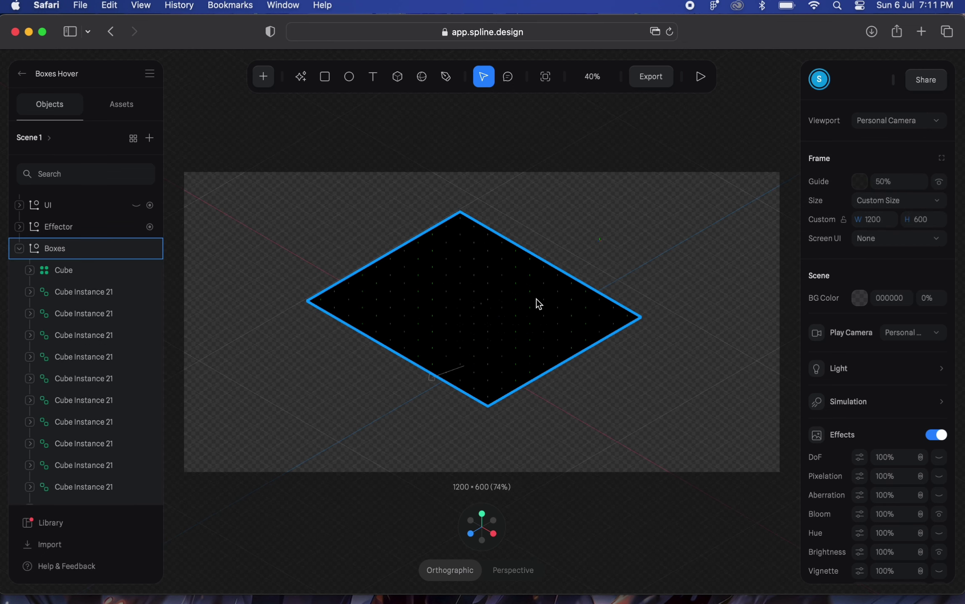
pyautogui.click(538, 301)
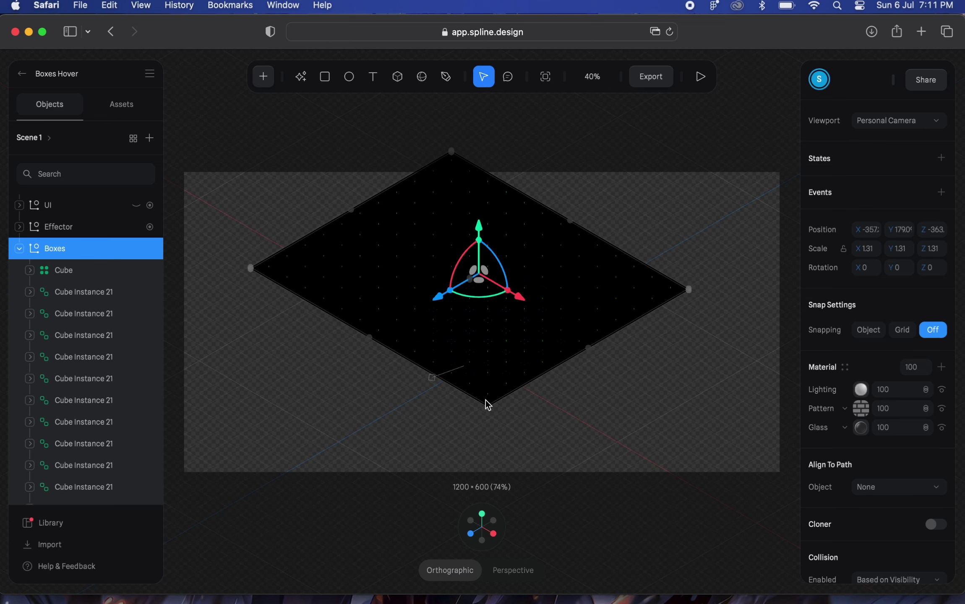
pyautogui.moveTo(501, 280); pyautogui.dragTo(502, 290)
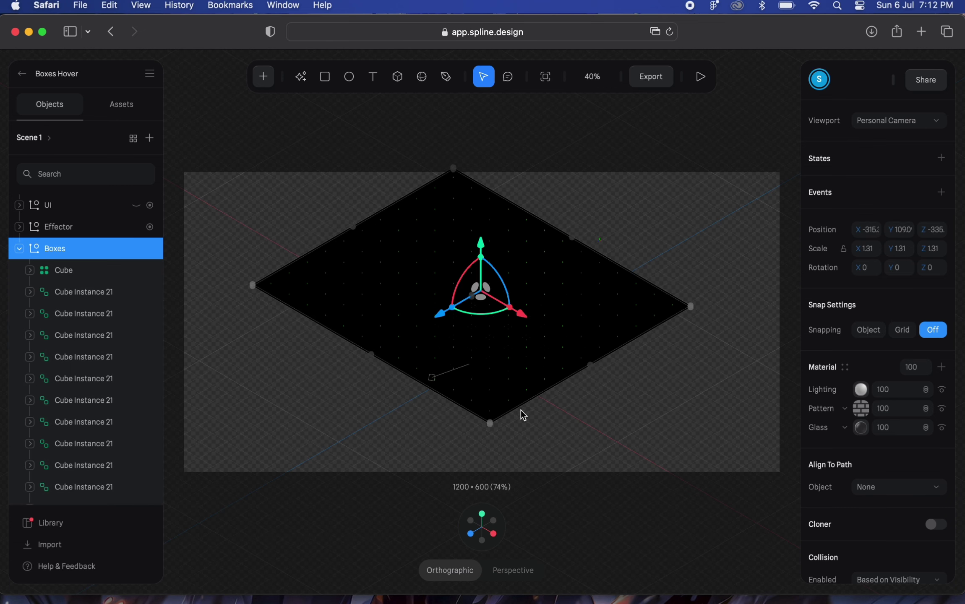
# Try to enlarge the Boxes group to a scale of about 1.67 and shift it within the frame, and undo these changes
pyautogui.moveTo(519, 406); pyautogui.dragTo(537, 421)
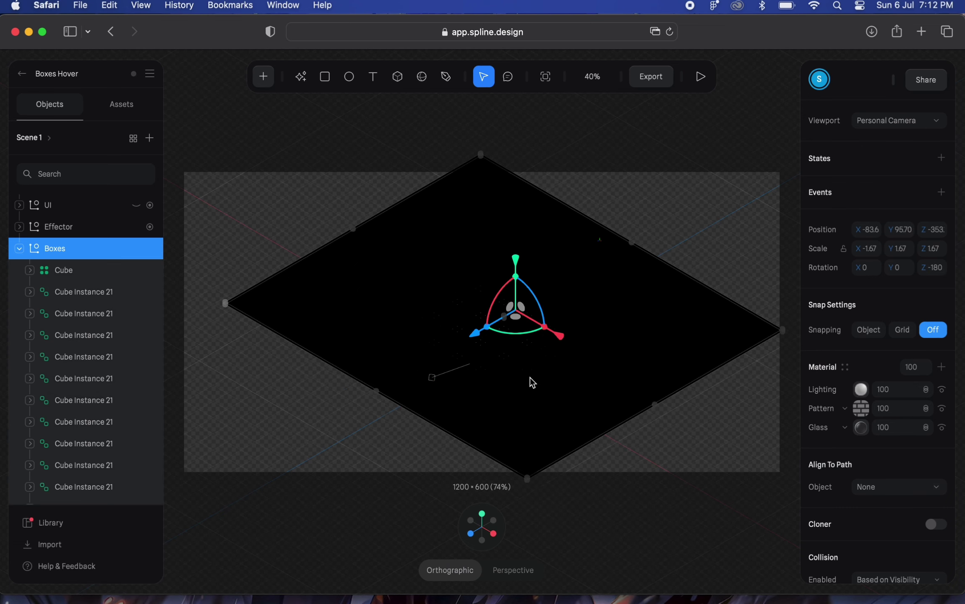
pyautogui.moveTo(580, 324); pyautogui.dragTo(568, 324)
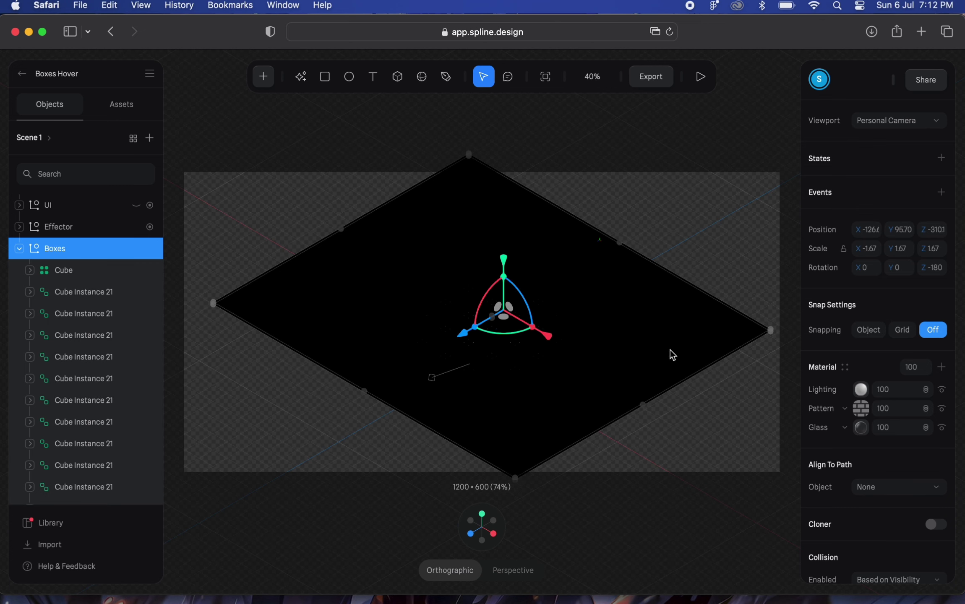
pyautogui.press('super+z')
pyautogui.press('super+z')
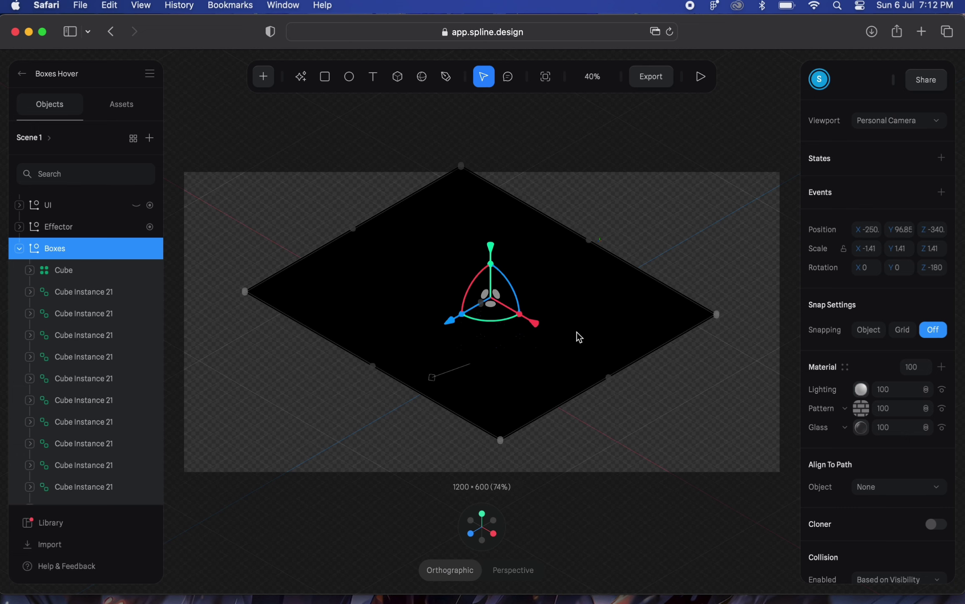
pyautogui.press('super+z')
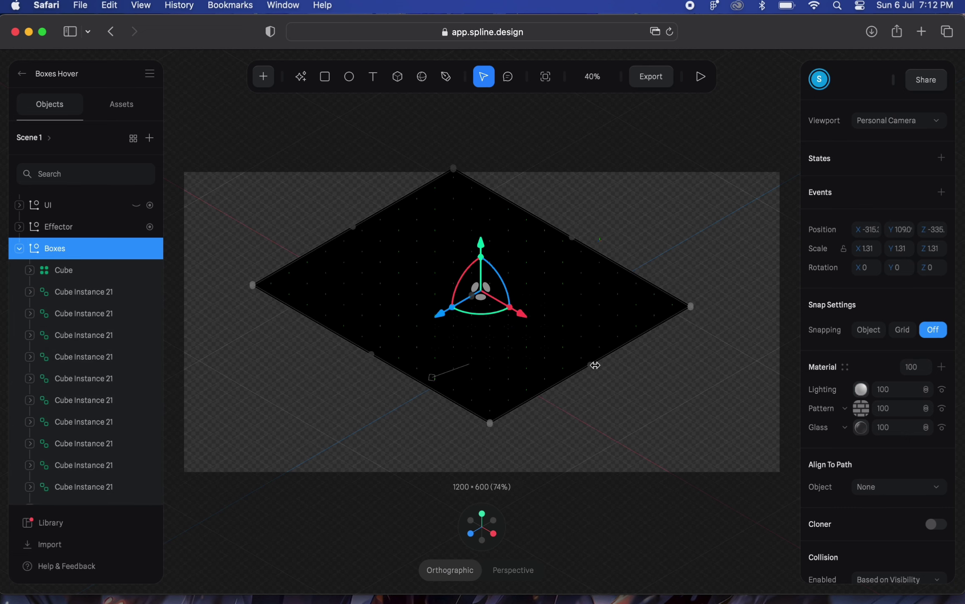
# Try to stretch the Boxes group unevenly to fill the wide frame, and undo the stretching
pyautogui.moveTo(592, 364); pyautogui.dragTo(683, 413)
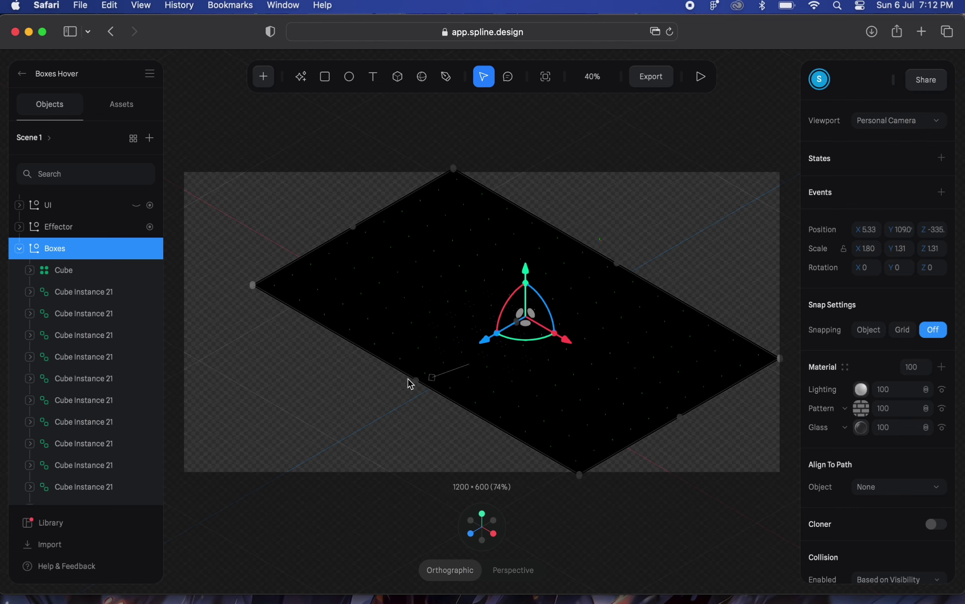
pyautogui.moveTo(407, 377); pyautogui.dragTo(402, 379)
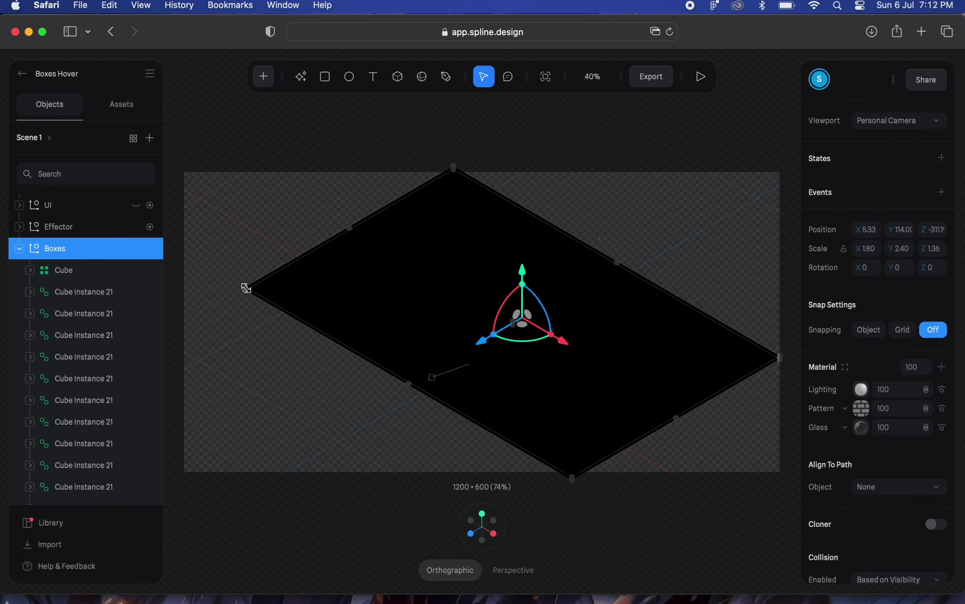
pyautogui.moveTo(246, 289); pyautogui.dragTo(187, 280)
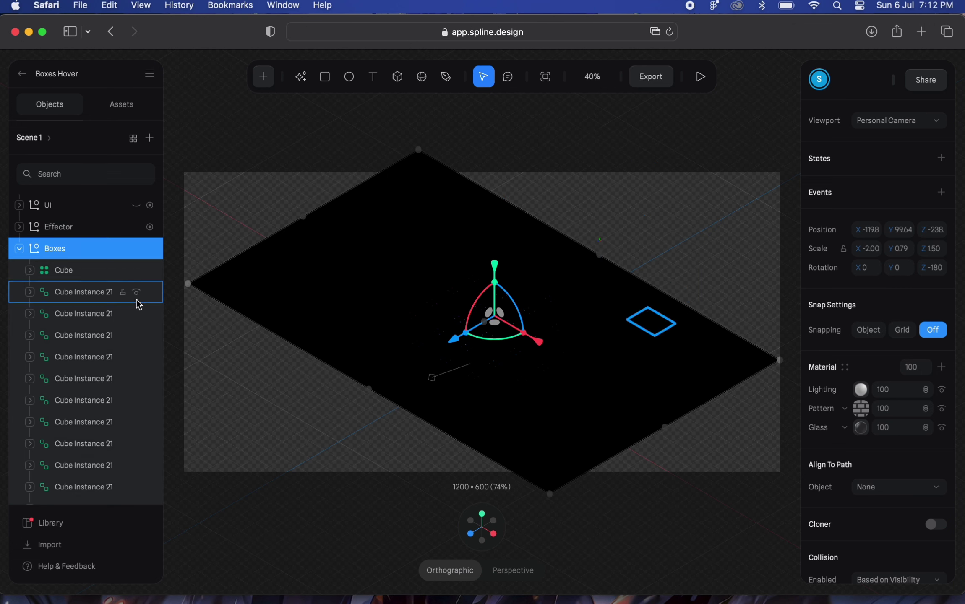
pyautogui.press('super+z')
pyautogui.press('super+z')
pyautogui.press('super+z')
pyautogui.press('super+z')
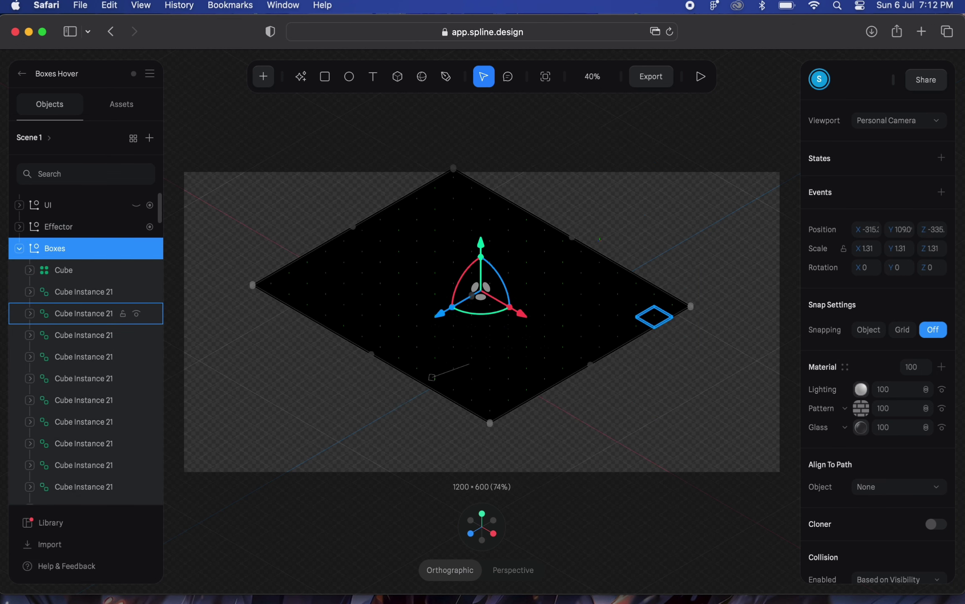
# Resize the Light rectangle to about 1619 by 1367 so that it spans nearly the whole Boxes group
pyautogui.click(19, 248)
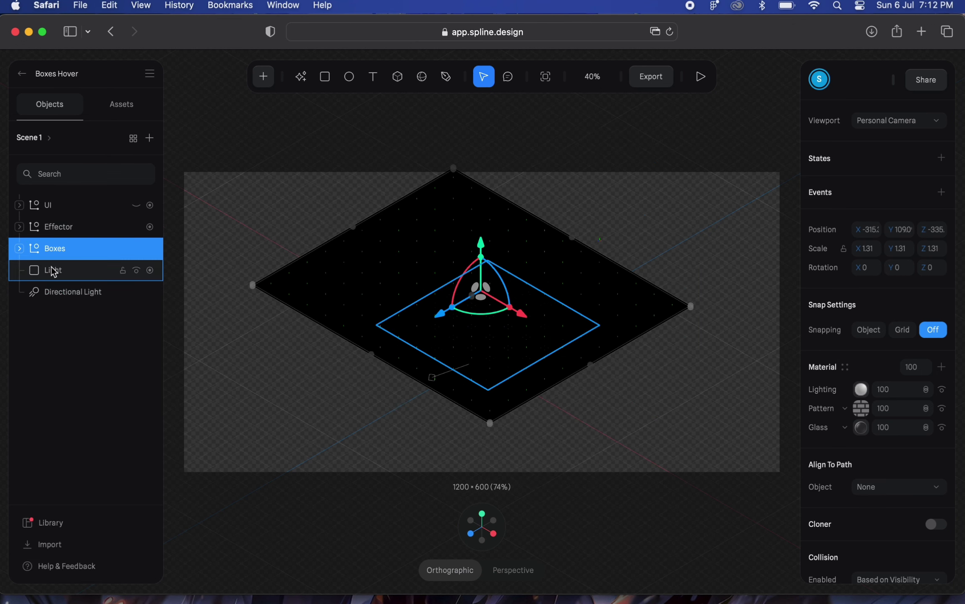
pyautogui.click(52, 270)
pyautogui.moveTo(422, 302); pyautogui.dragTo(334, 248)
pyautogui.moveTo(393, 336); pyautogui.dragTo(380, 351)
pyautogui.moveTo(513, 376); pyautogui.dragTo(542, 397)
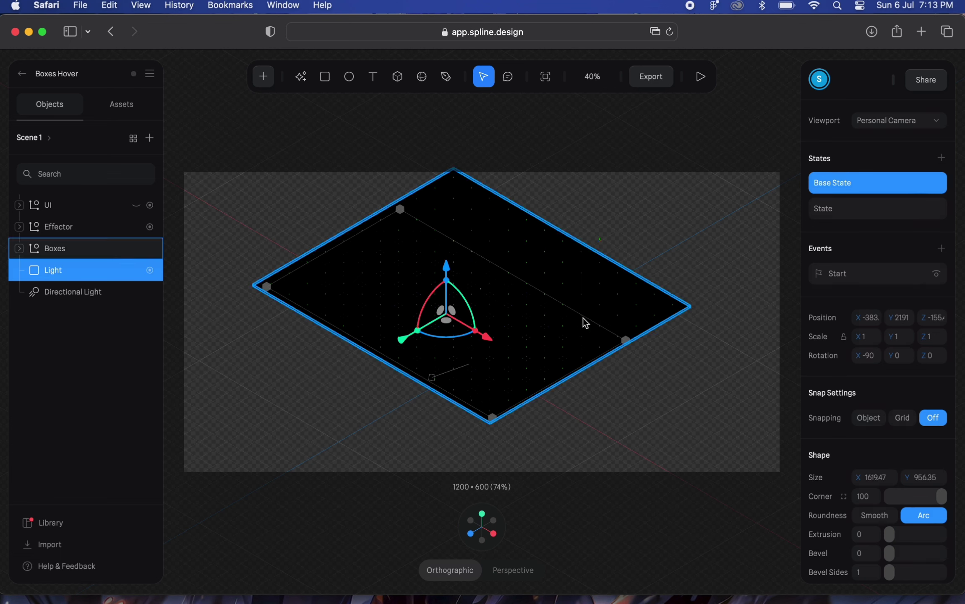
pyautogui.moveTo(578, 314); pyautogui.dragTo(626, 273)
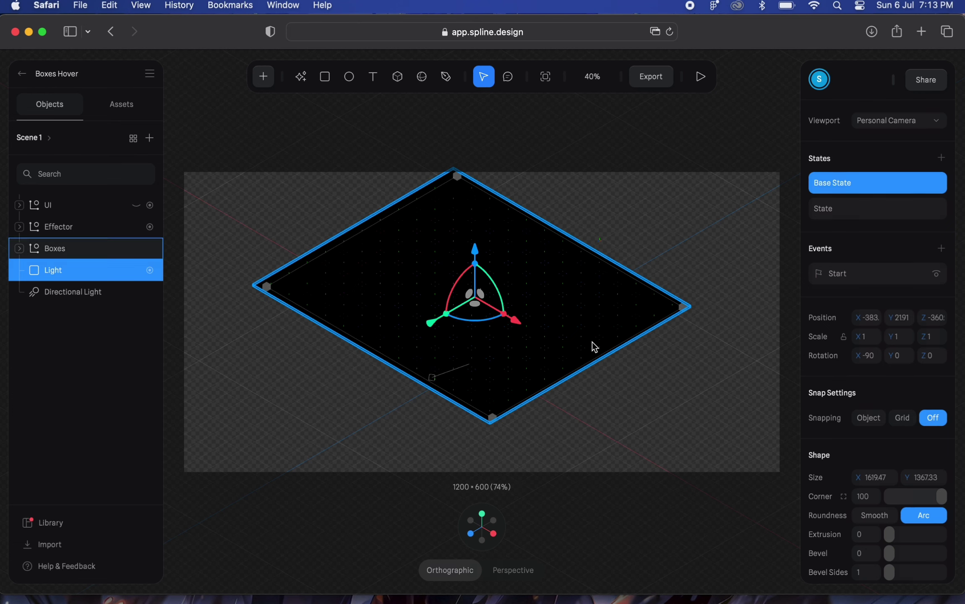
# Enlarge the Boxes group uniformly to a scale of about 1.64
pyautogui.click(99, 294)
pyautogui.click(58, 249)
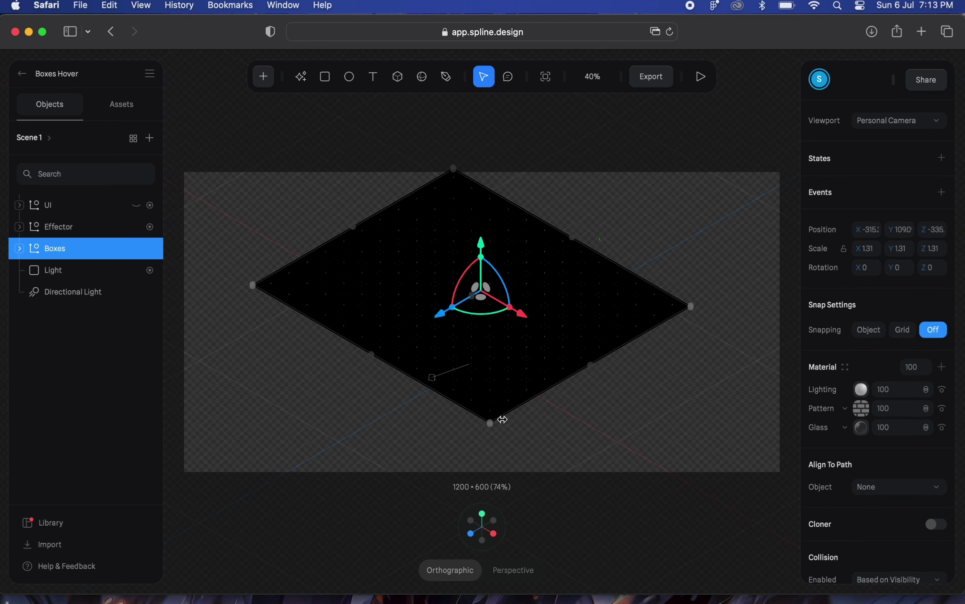
pyautogui.moveTo(498, 420); pyautogui.dragTo(527, 436)
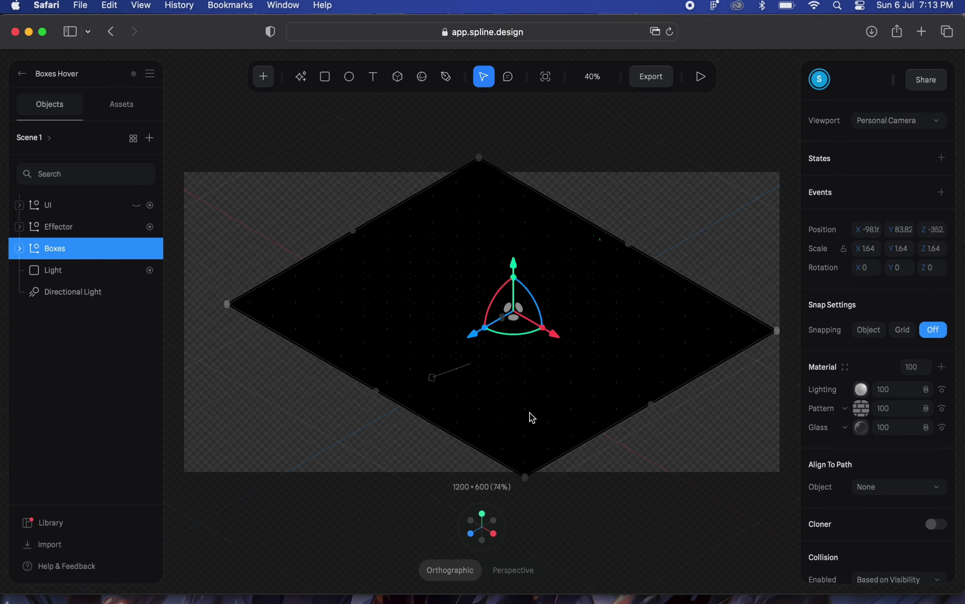
# Resize the Light rectangle to about 2019 by 1710 so that it spans nearly the whole enlarged Boxes group
pyautogui.click(54, 268)
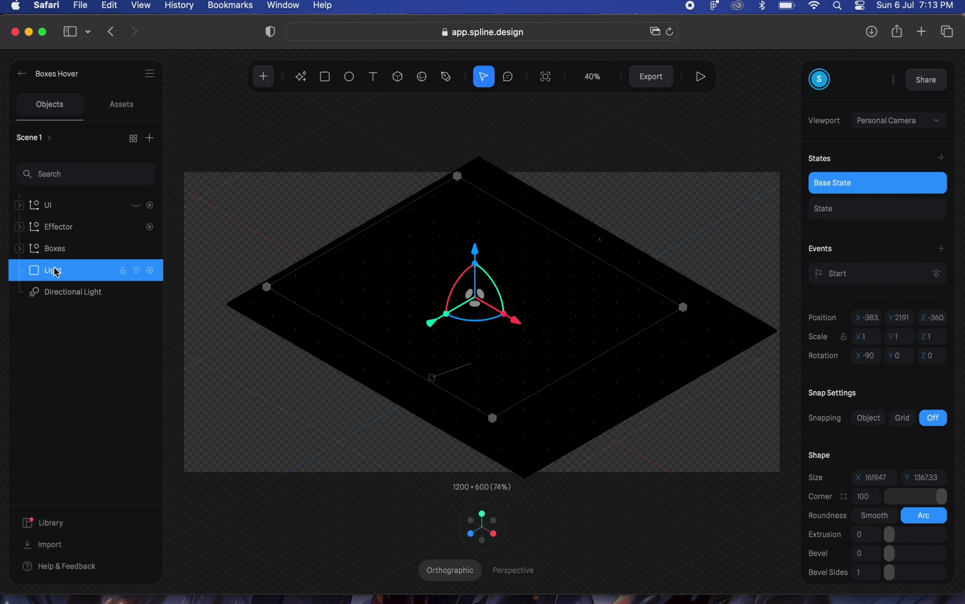
pyautogui.moveTo(554, 382); pyautogui.dragTo(610, 414)
pyautogui.moveTo(413, 372); pyautogui.dragTo(392, 391)
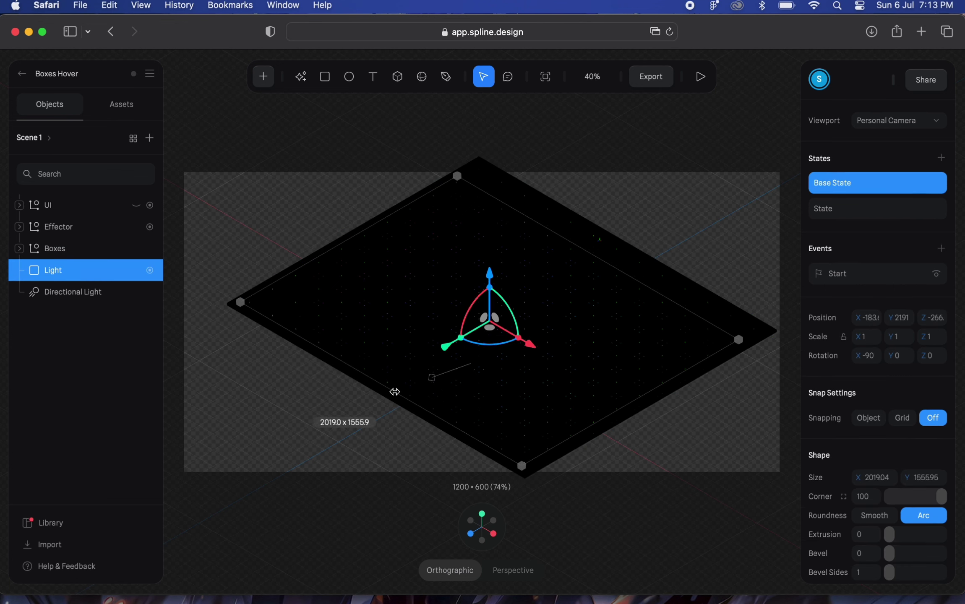
pyautogui.moveTo(709, 330); pyautogui.dragTo(732, 316)
# Set the first colour stop of the Light rectangle's gradient material to blue 3E47FF
pyautogui.click(579, 356)
pyautogui.click(80, 289)
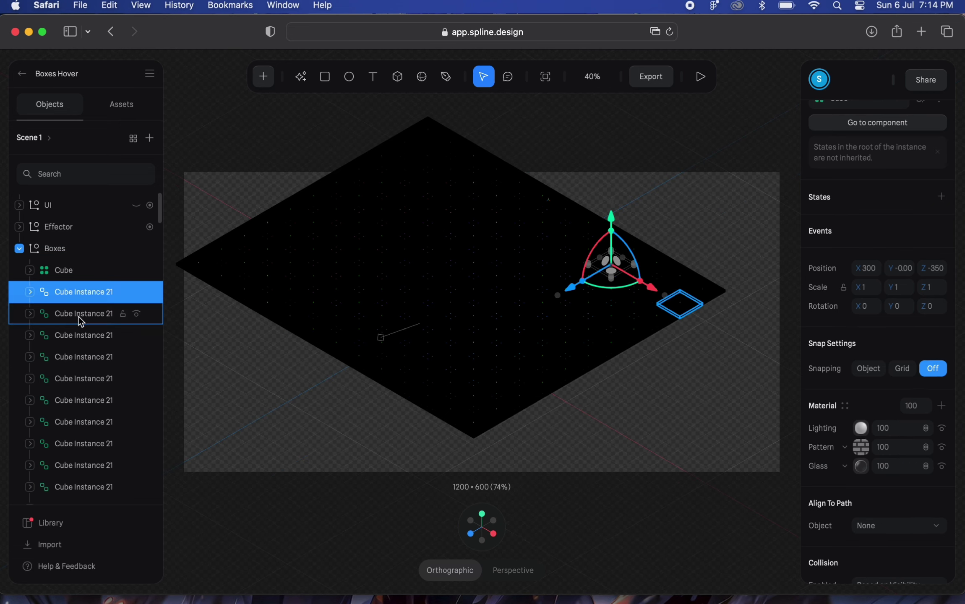
pyautogui.scroll(-10, 108, 399)
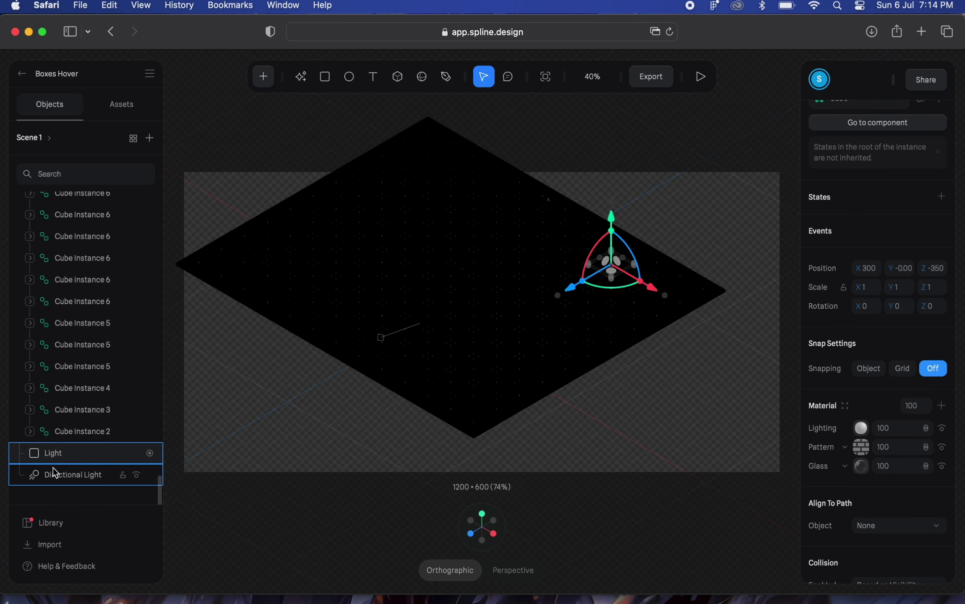
pyautogui.click(65, 453)
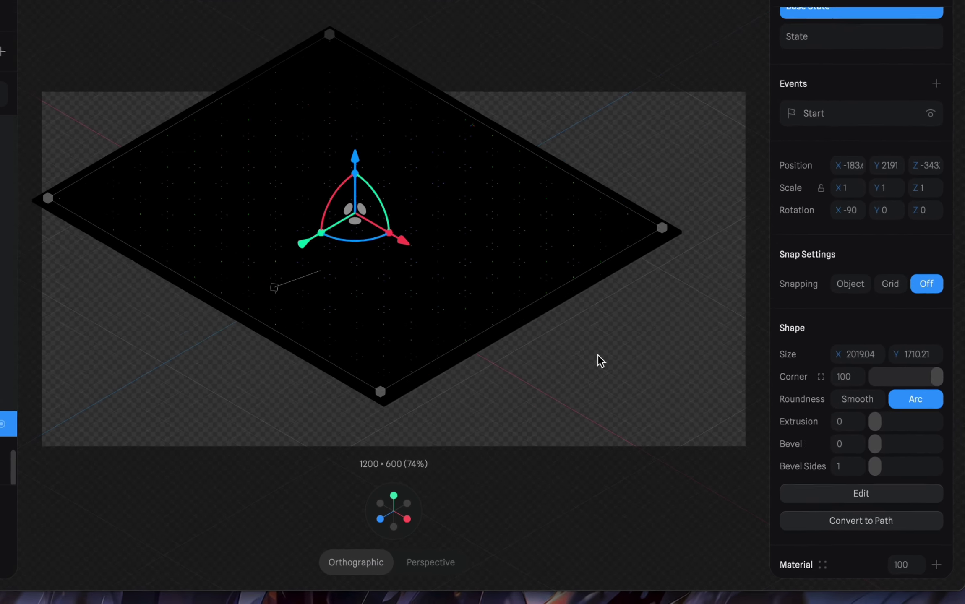
pyautogui.scroll(-12, 883, 402)
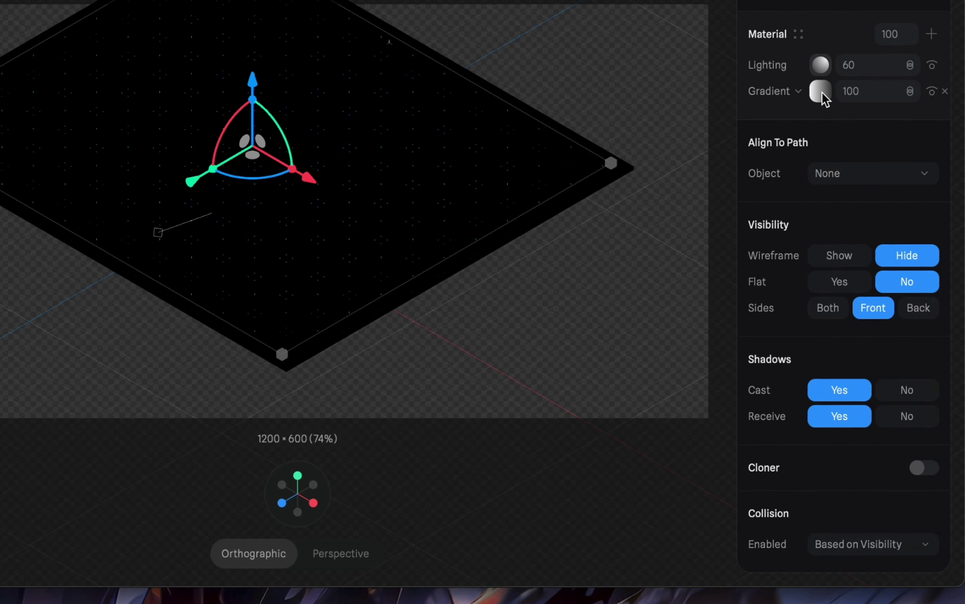
pyautogui.click(820, 91)
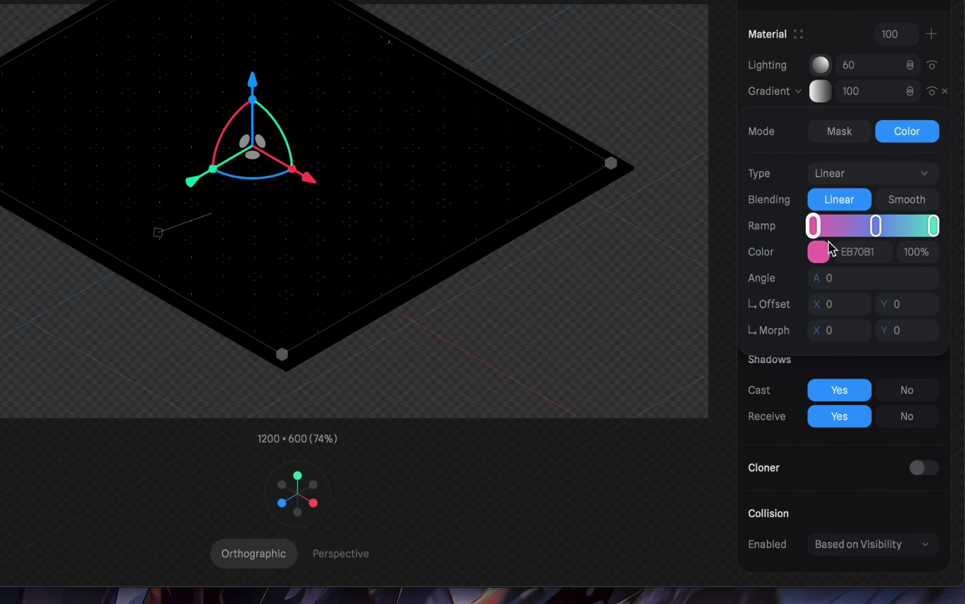
pyautogui.click(812, 227)
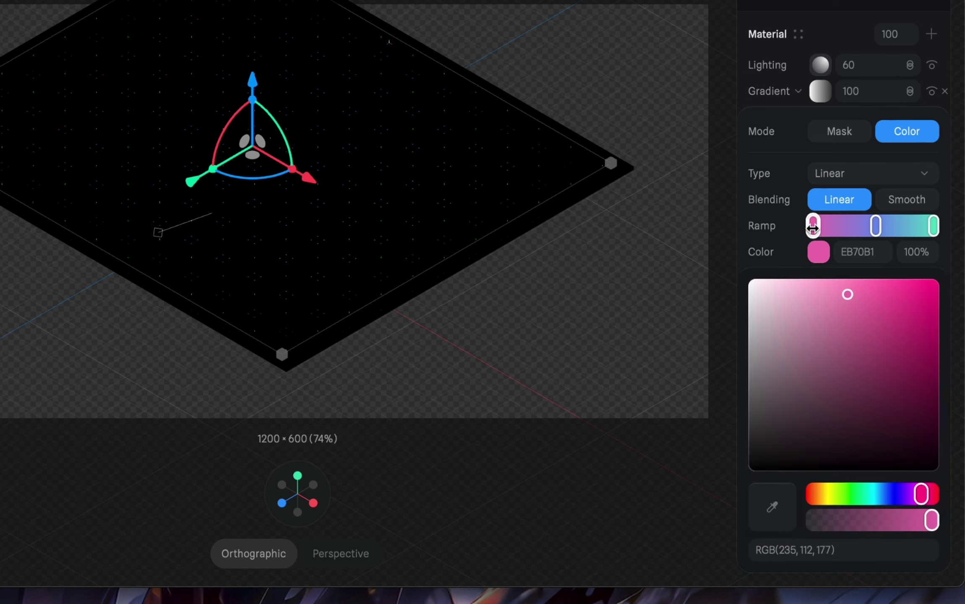
pyautogui.moveTo(864, 308); pyautogui.dragTo(893, 325)
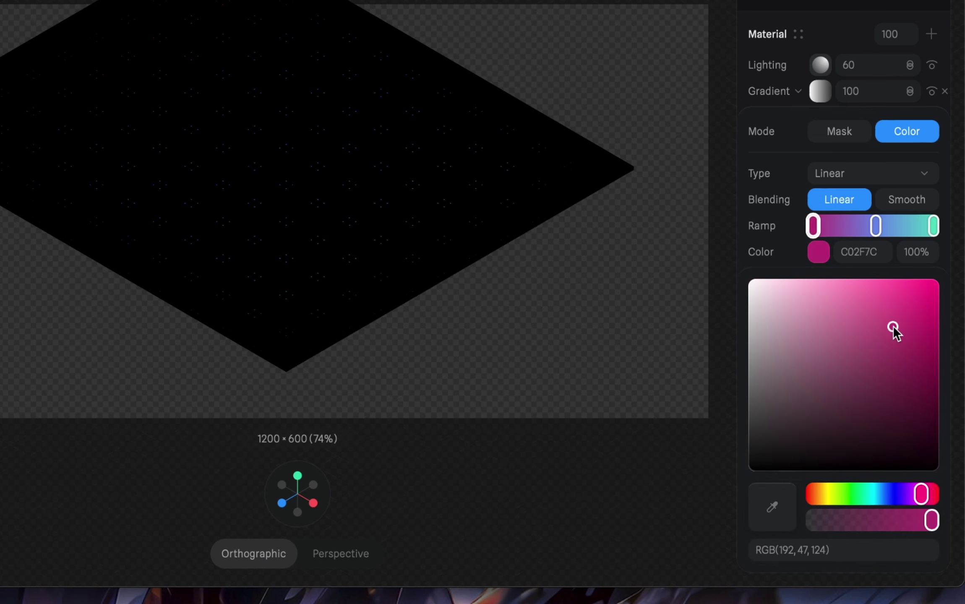
pyautogui.click(851, 250)
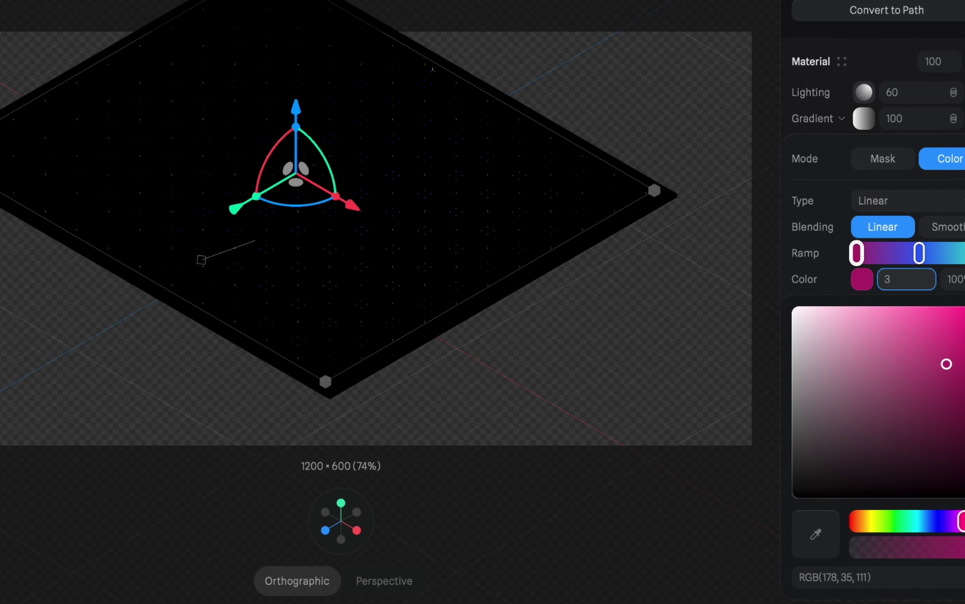
pyautogui.write('3e47ff')
pyautogui.press('Return')
# Set the Light gradient's middle colour stop to purple 8E00E7 and brighten it to about 9804F4
pyautogui.click(919, 253)
pyautogui.click(903, 279)
pyautogui.write('8e00e')
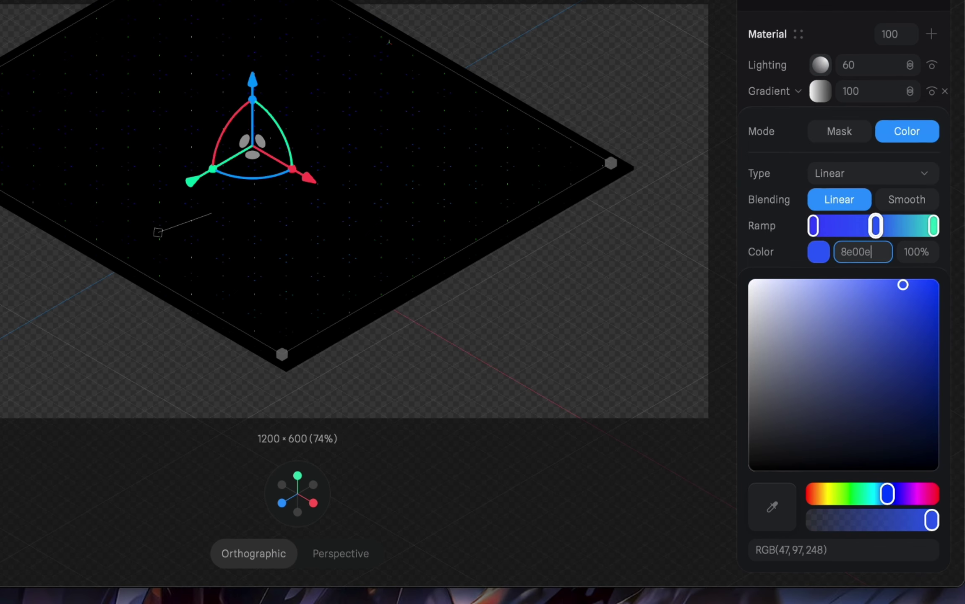
pyautogui.write('7')
pyautogui.press('Return')
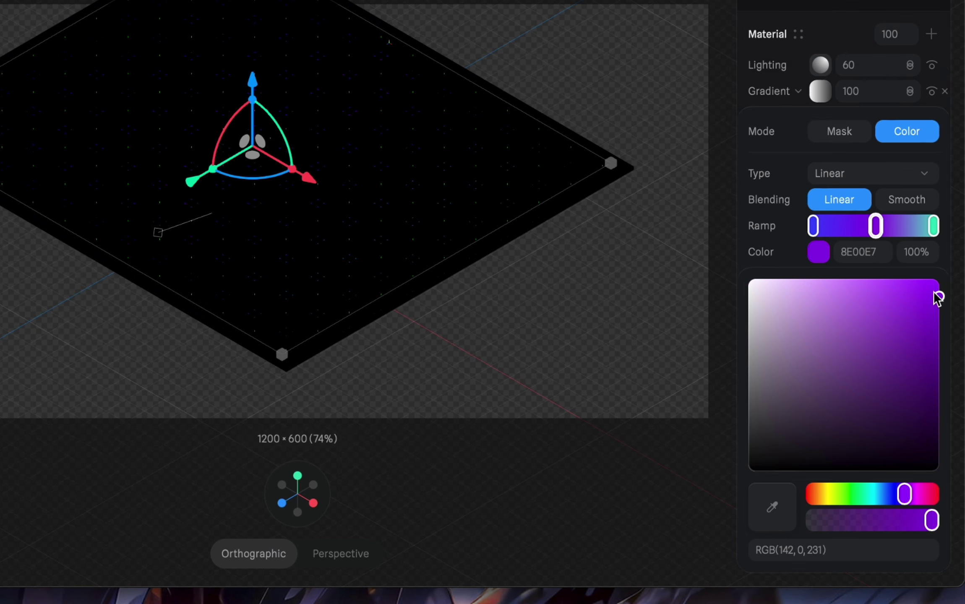
pyautogui.moveTo(935, 293); pyautogui.dragTo(931, 293)
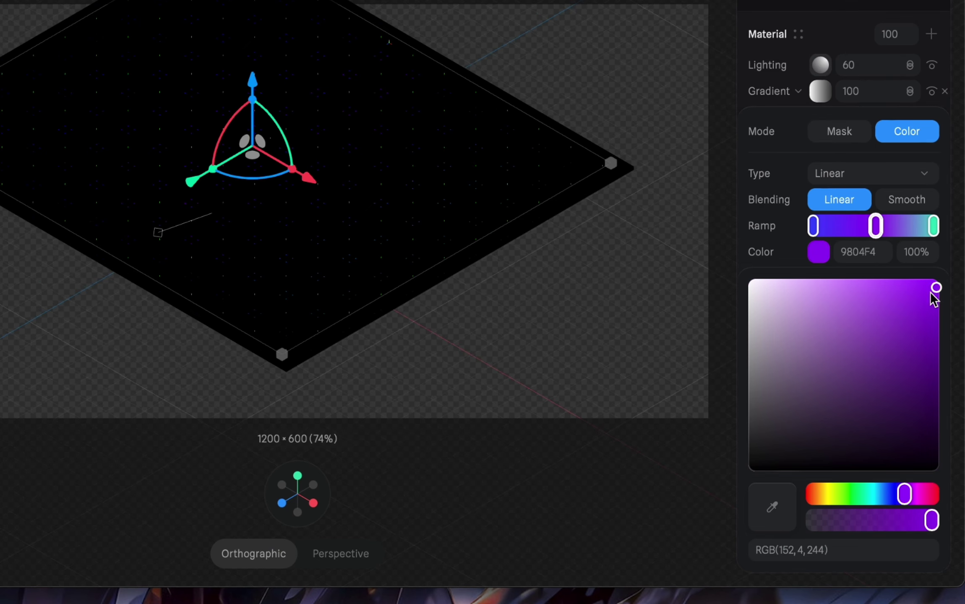
# Shift the Light gradient's last colour stop to a more saturated turquoise, about 11F5DA
pyautogui.click(935, 226)
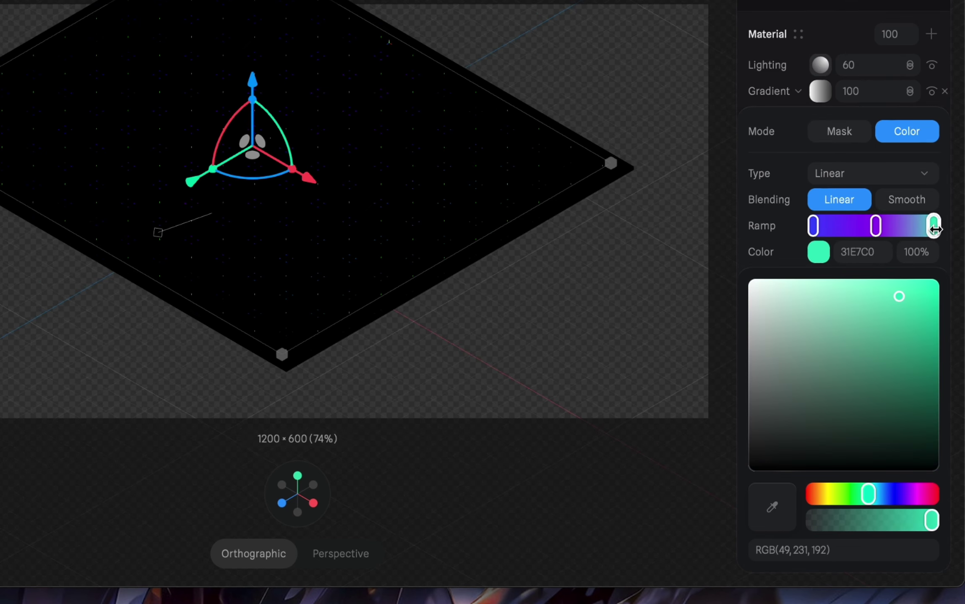
pyautogui.moveTo(867, 499); pyautogui.dragTo(869, 501)
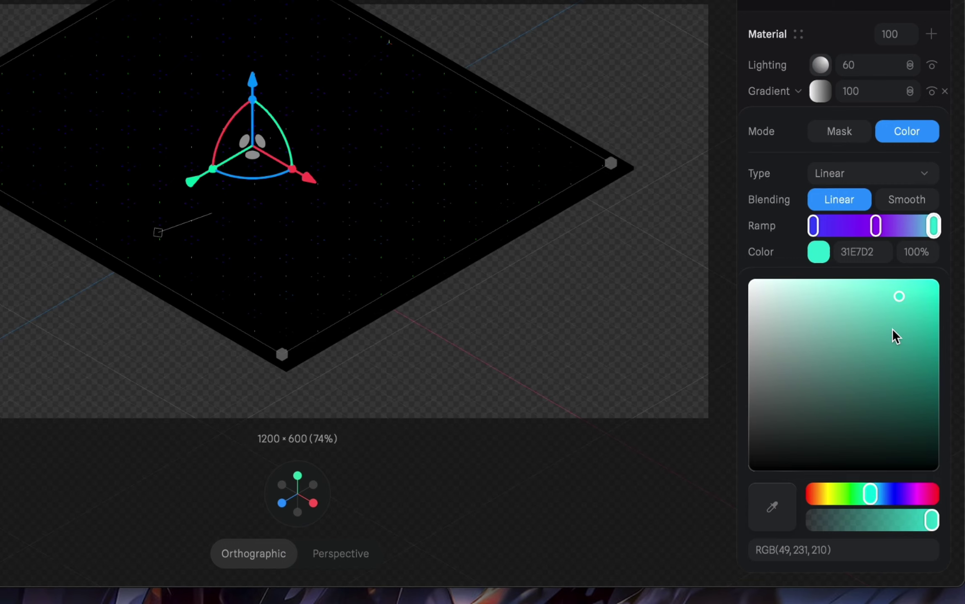
pyautogui.moveTo(917, 284); pyautogui.dragTo(932, 313)
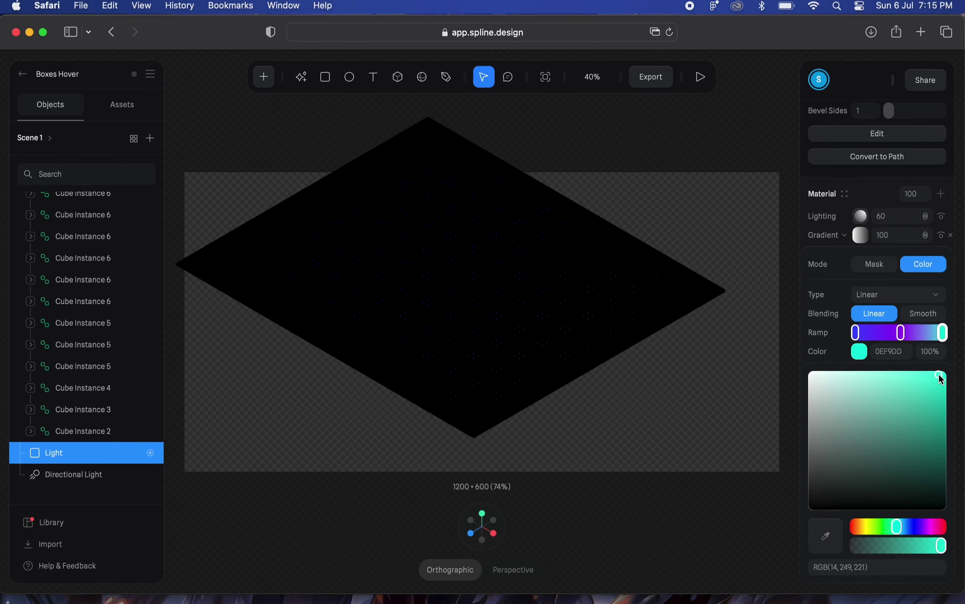
pyautogui.moveTo(939, 381); pyautogui.dragTo(939, 380)
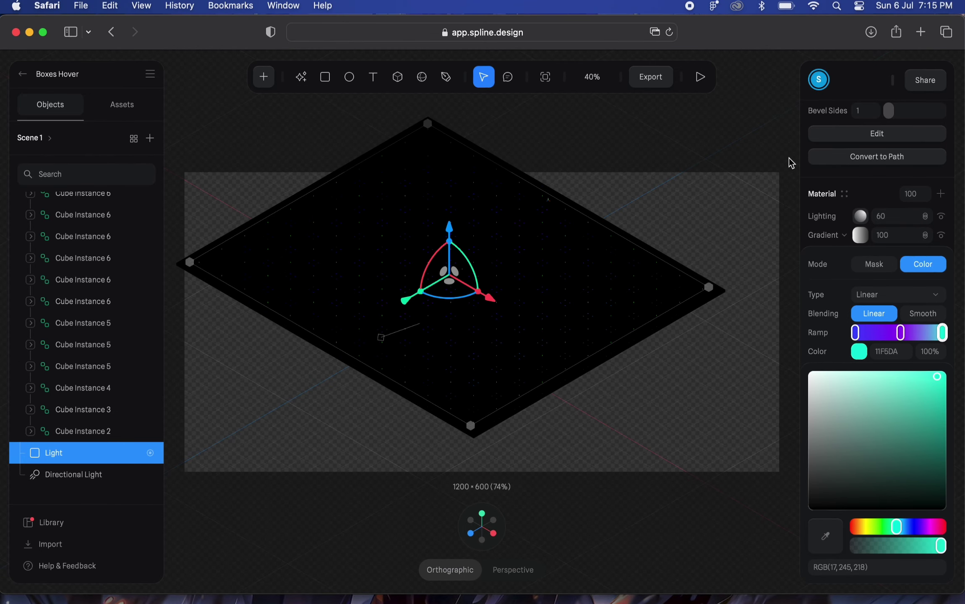
# Preview the scene to examine the boxes' hover effect with the new gradient colours, and return to editing
pyautogui.scroll(10, 877, 254)
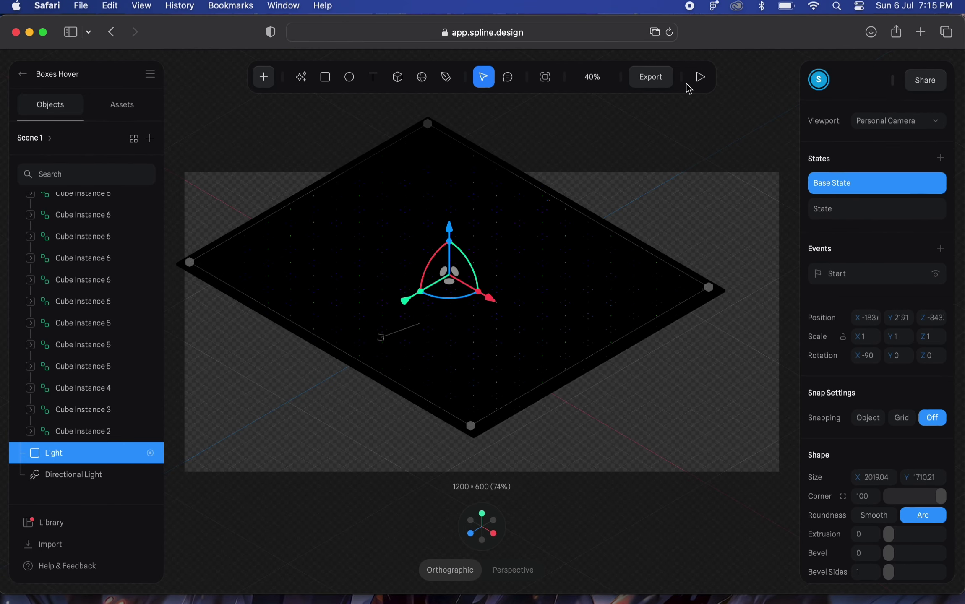
pyautogui.click(700, 77)
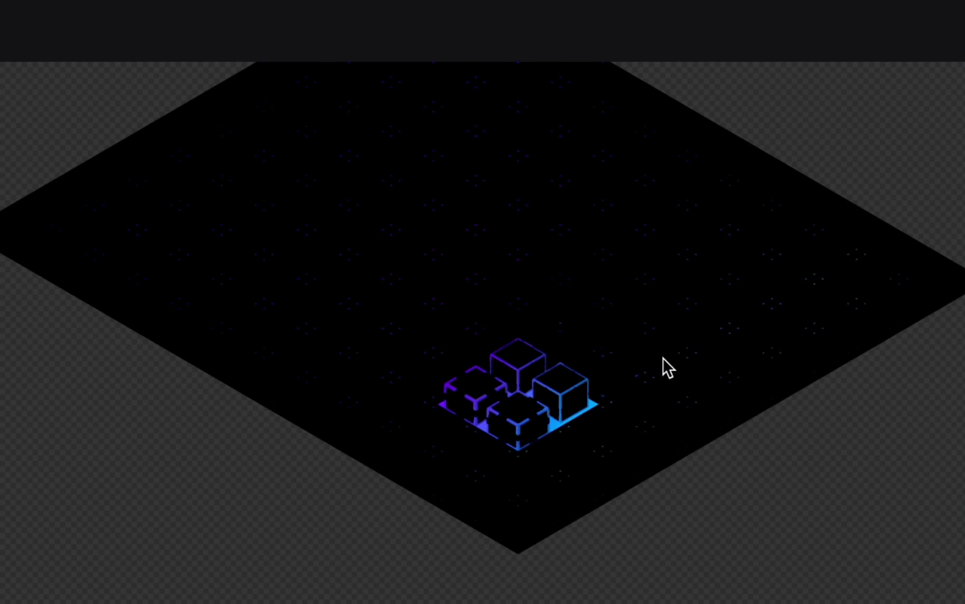
pyautogui.press('Escape')
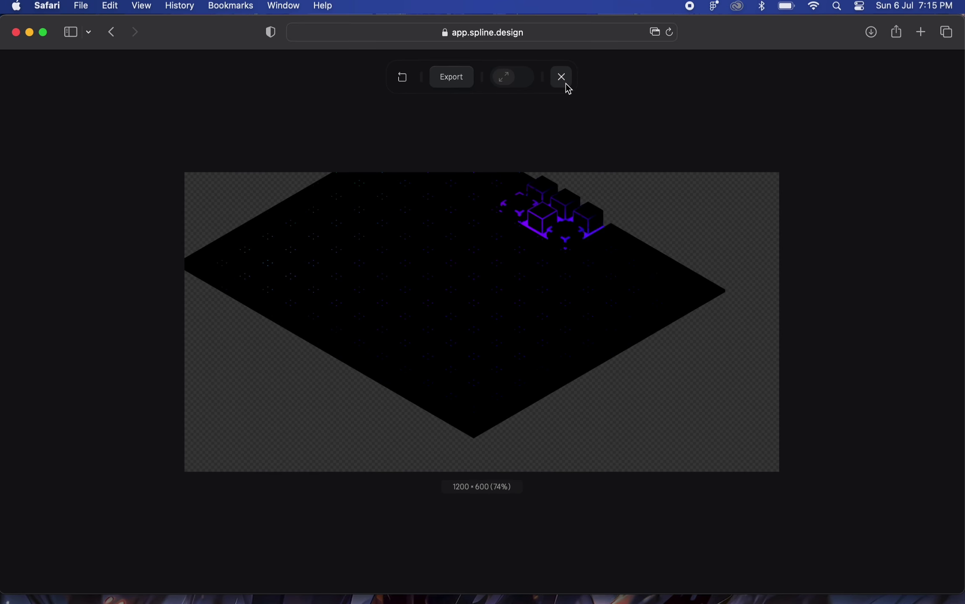
pyautogui.click(567, 83)
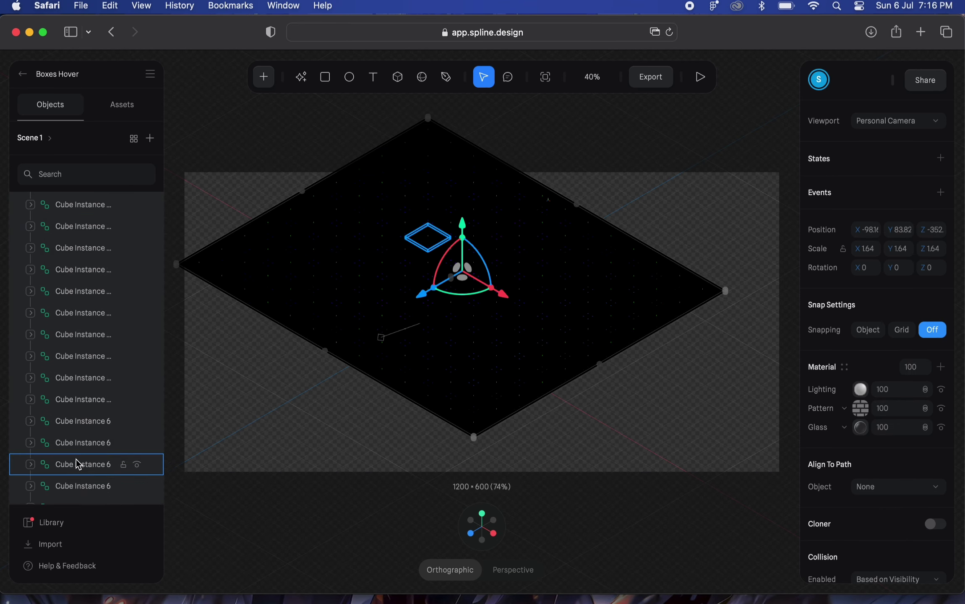
# Select UI, Effector, Boxes, Light and Directional Light together and move them so that the grid is centred in the frame
pyautogui.scroll(-5, 78, 420)
pyautogui.click(71, 472)
pyautogui.scroll(3, 75, 378)
pyautogui.scroll(10, 61, 357)
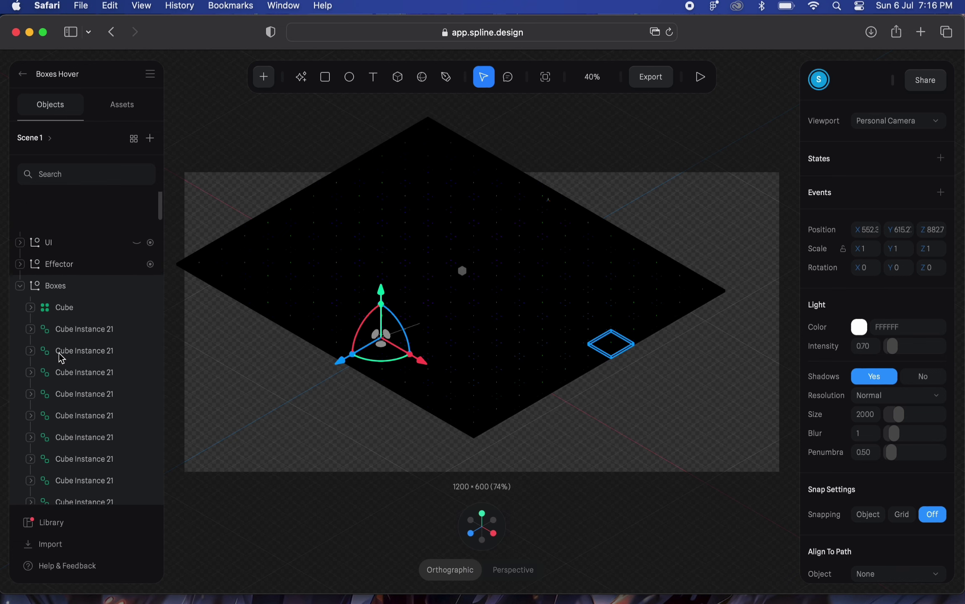
pyautogui.click(32, 249)
pyautogui.keyDown('shift'); pyautogui.click(32, 205); pyautogui.keyUp('shift')
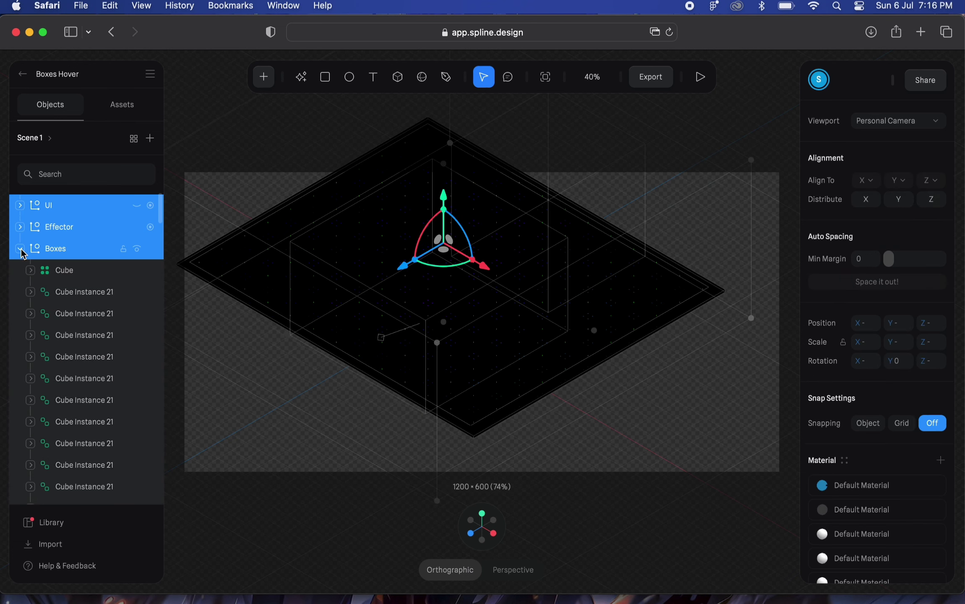
pyautogui.click(20, 250)
pyautogui.click(72, 292)
pyautogui.keyDown('shift'); pyautogui.click(66, 208); pyautogui.keyUp('shift')
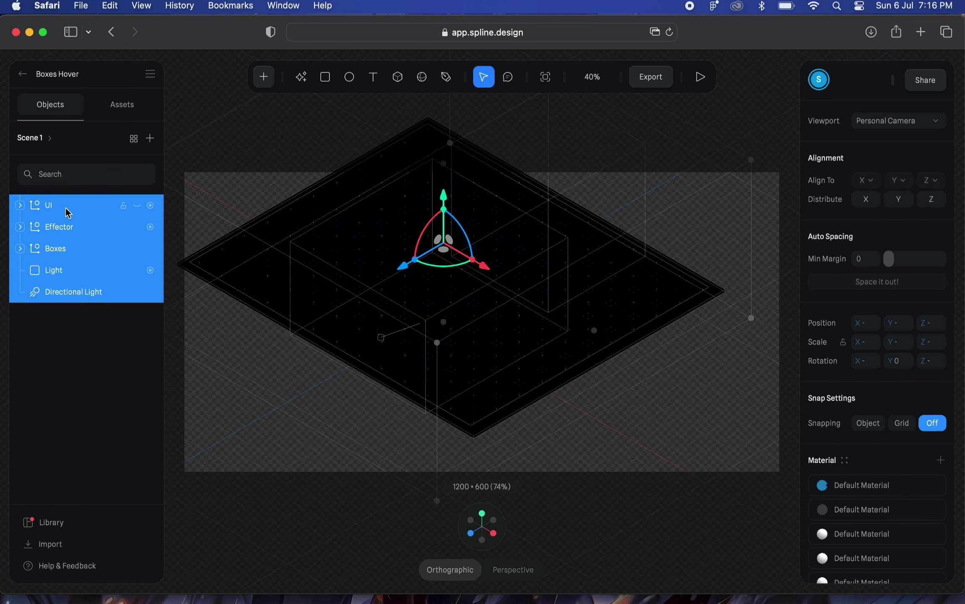
pyautogui.moveTo(614, 302); pyautogui.dragTo(639, 339)
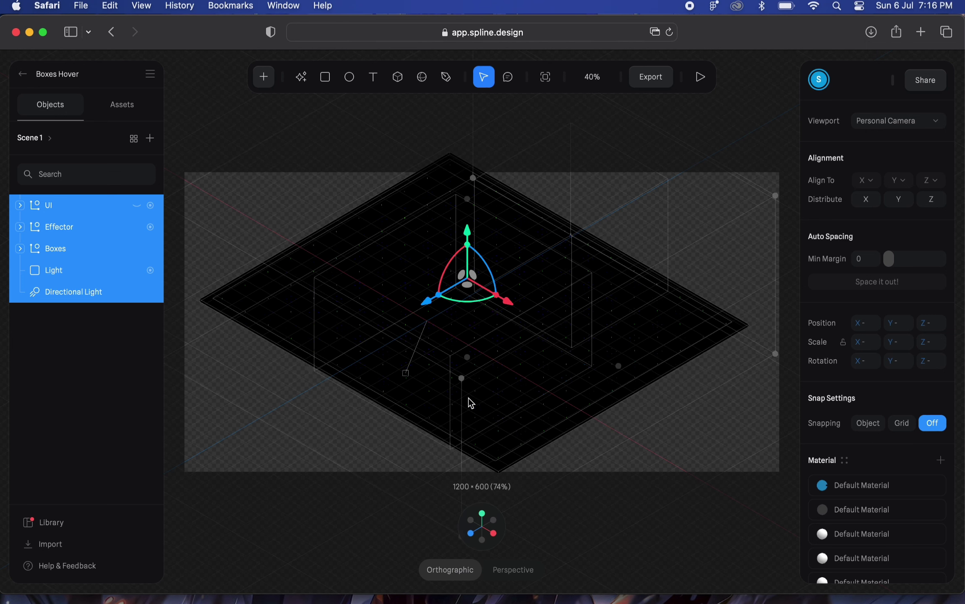
pyautogui.click(733, 517)
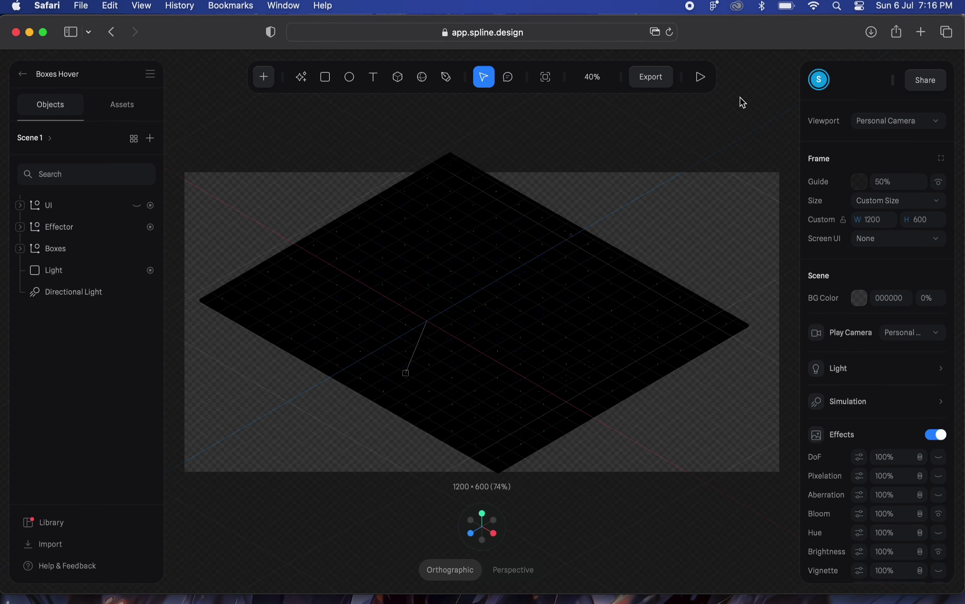
# Hide the background colour and disable page scroll in the play settings of the public URL export
pyautogui.scroll(-10, 891, 166)
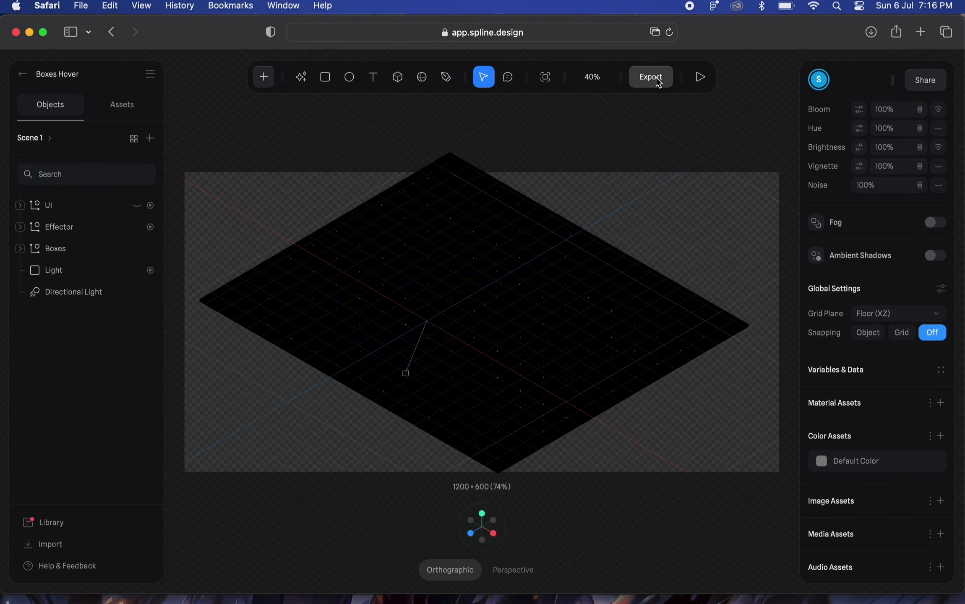
pyautogui.click(652, 79)
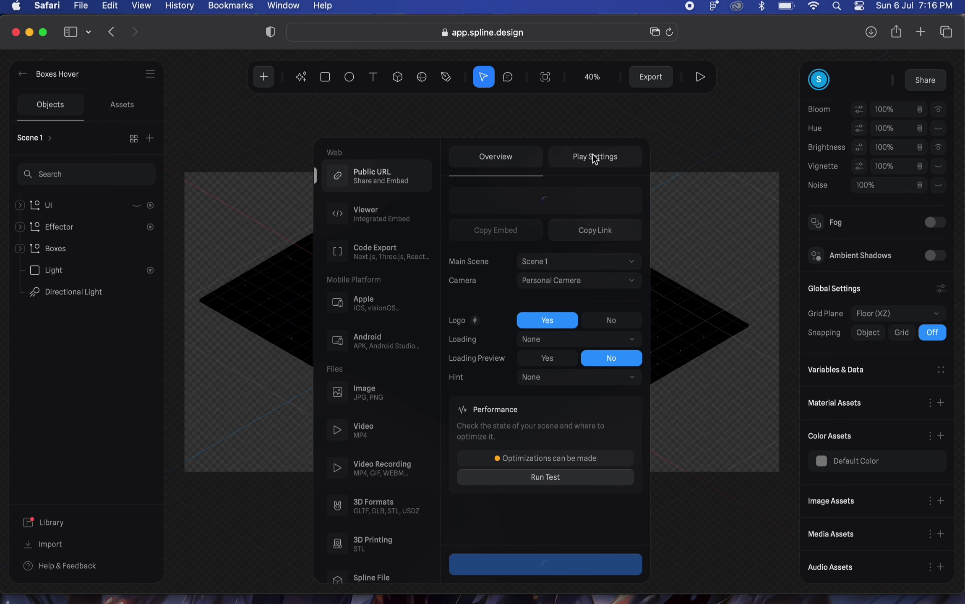
pyautogui.click(601, 166)
pyautogui.click(608, 318)
pyautogui.click(612, 335)
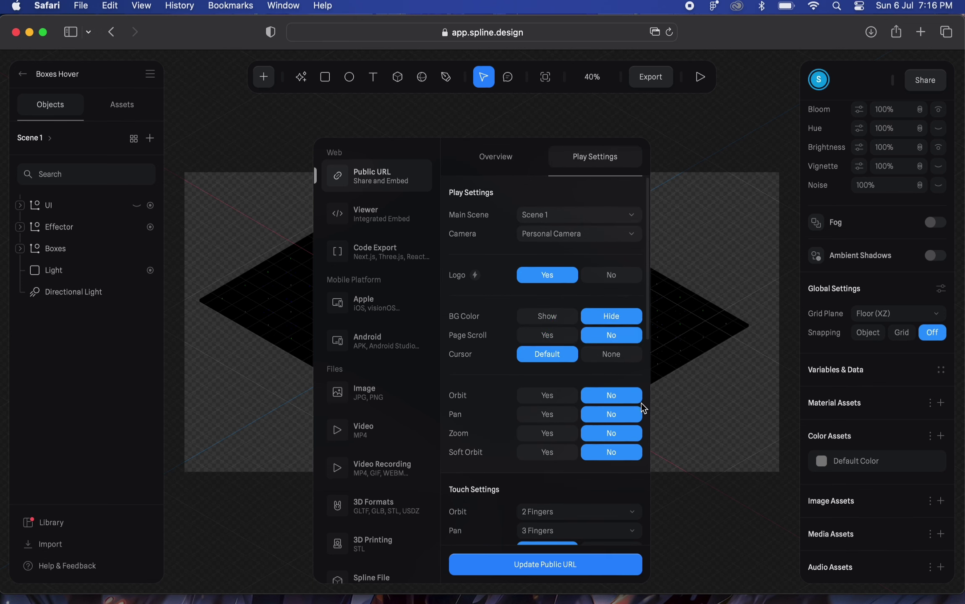
# Disable touch orbit, pan, zoom and page scroll in the export's touch settings, and update the public URL
pyautogui.scroll(-3, 615, 474)
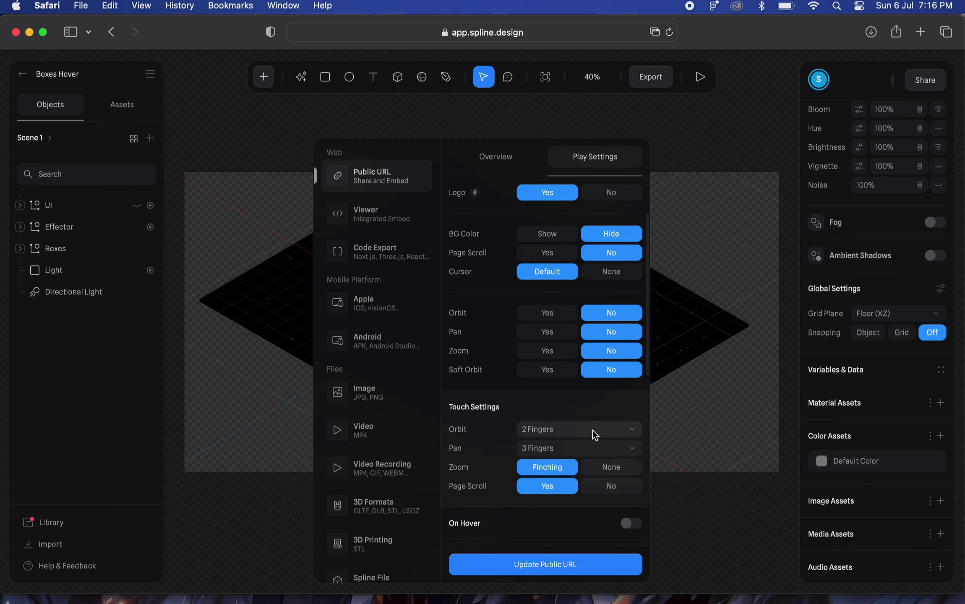
pyautogui.click(593, 430)
pyautogui.click(539, 467)
pyautogui.click(566, 457)
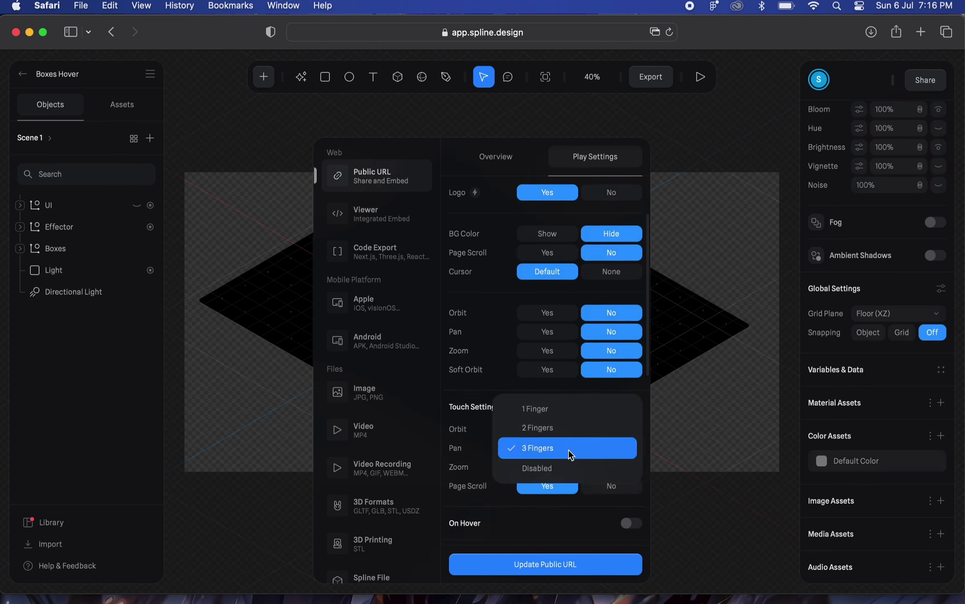
pyautogui.click(564, 468)
pyautogui.click(601, 472)
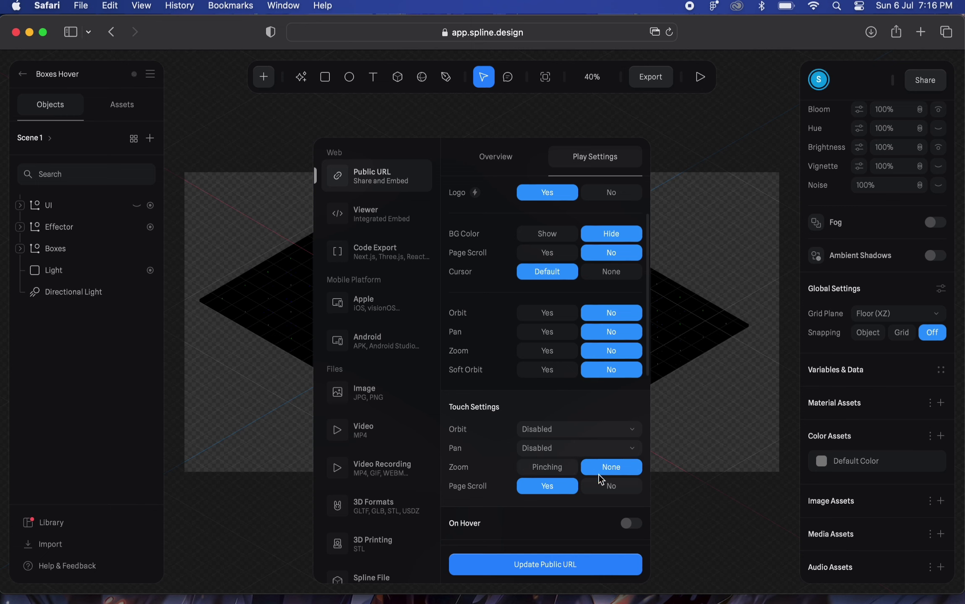
pyautogui.click(604, 486)
pyautogui.scroll(3, 605, 487)
pyautogui.click(567, 566)
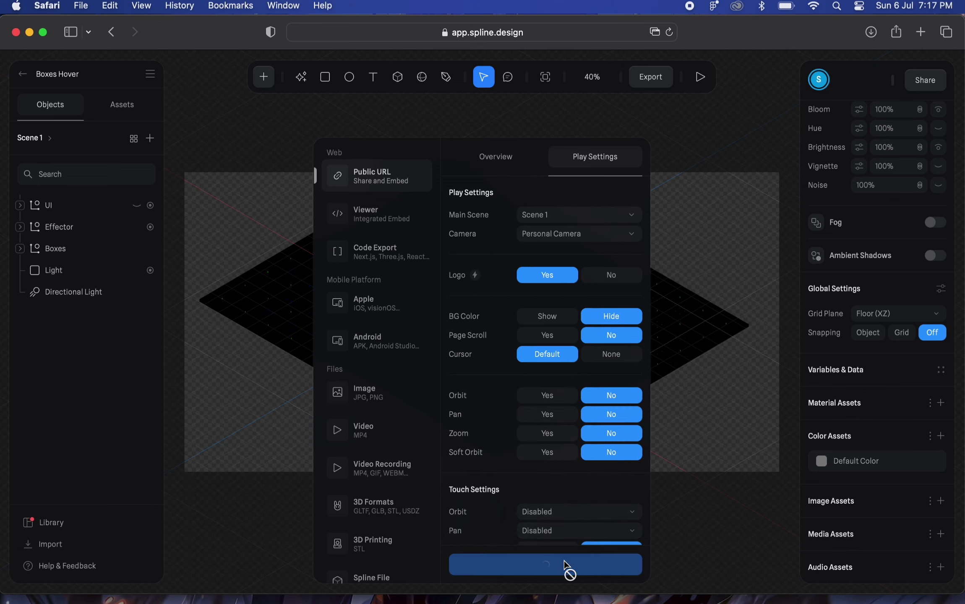
# Open the Viewer integrated embed export and copy its script embed code
pyautogui.click(495, 157)
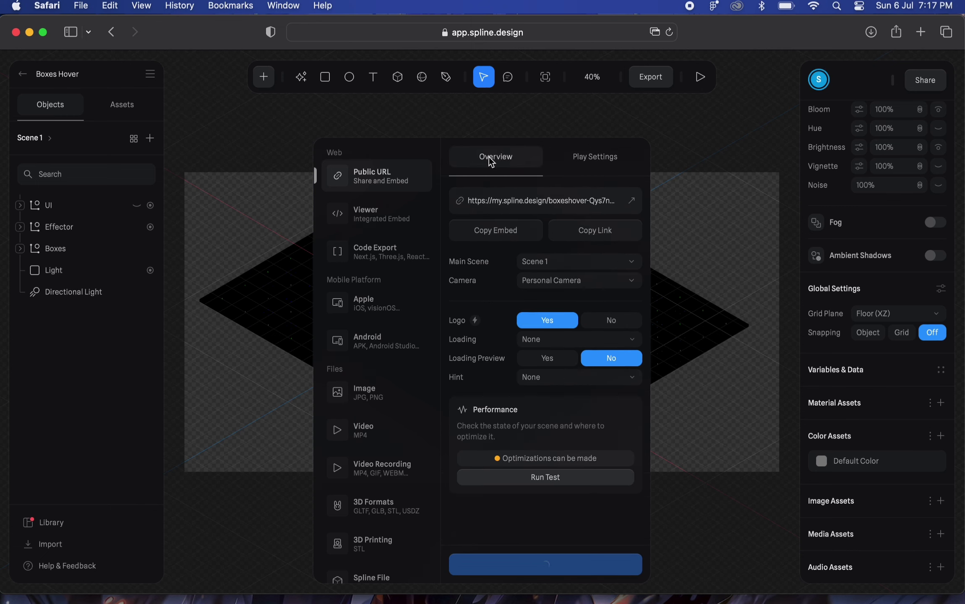
pyautogui.click(406, 219)
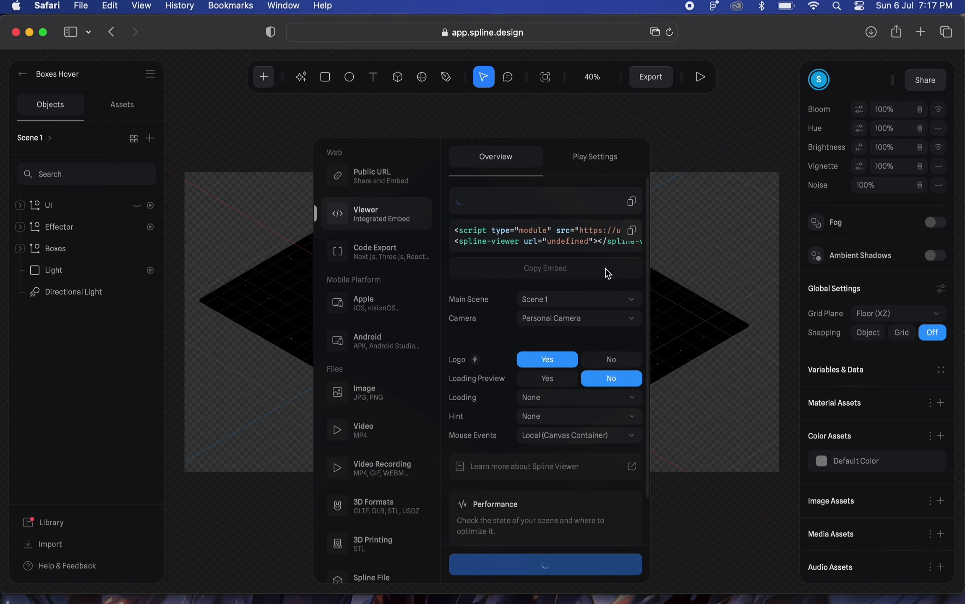
pyautogui.click(632, 231)
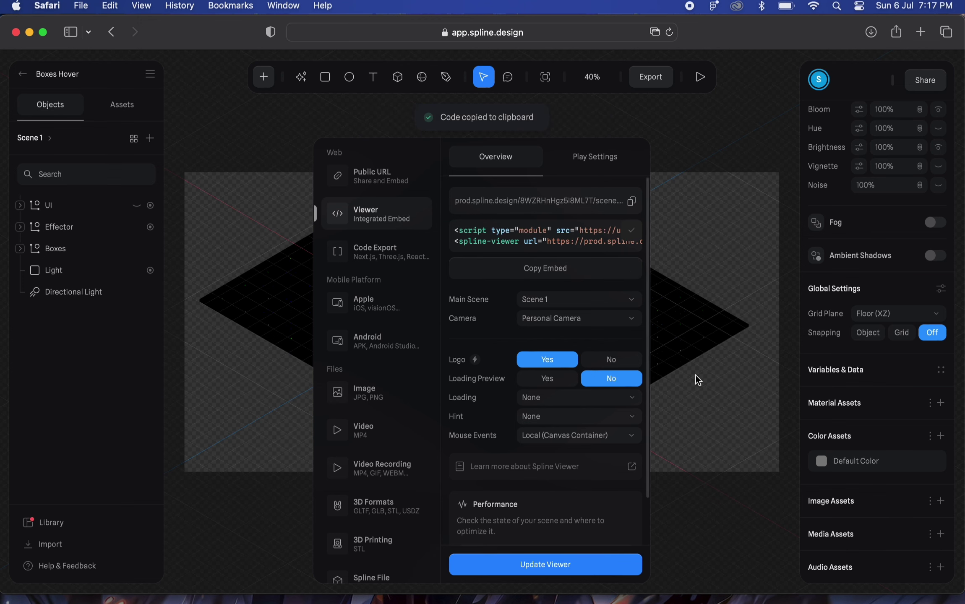
# Switch to the Figma design and draw a rectangle about 621 × 316 in the lower-right area of the Desktop - 1 frame
pyautogui.hotkey('ctrl', 'Up')
pyautogui.click(673, 407)
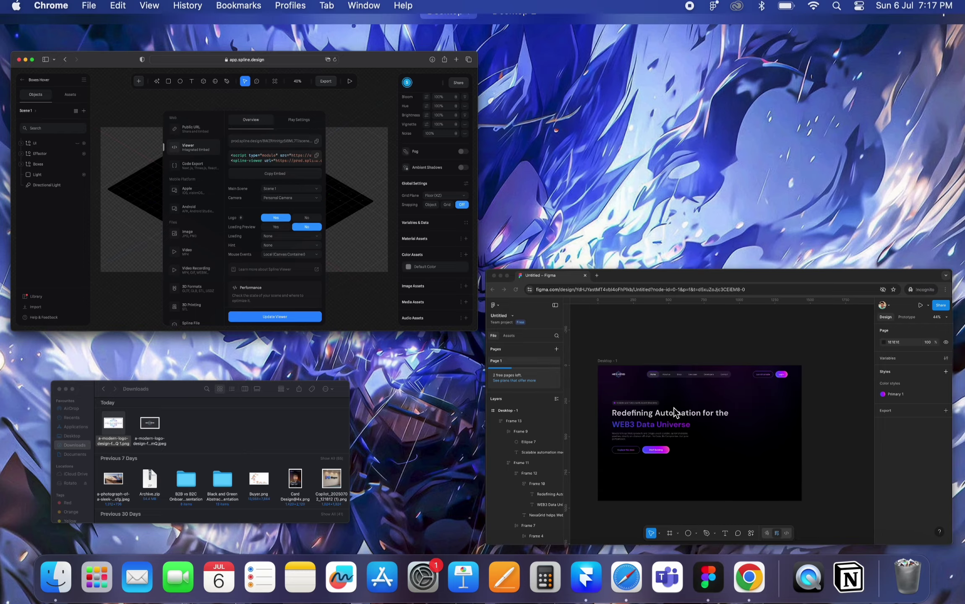
pyautogui.press('ctrl+super+f')
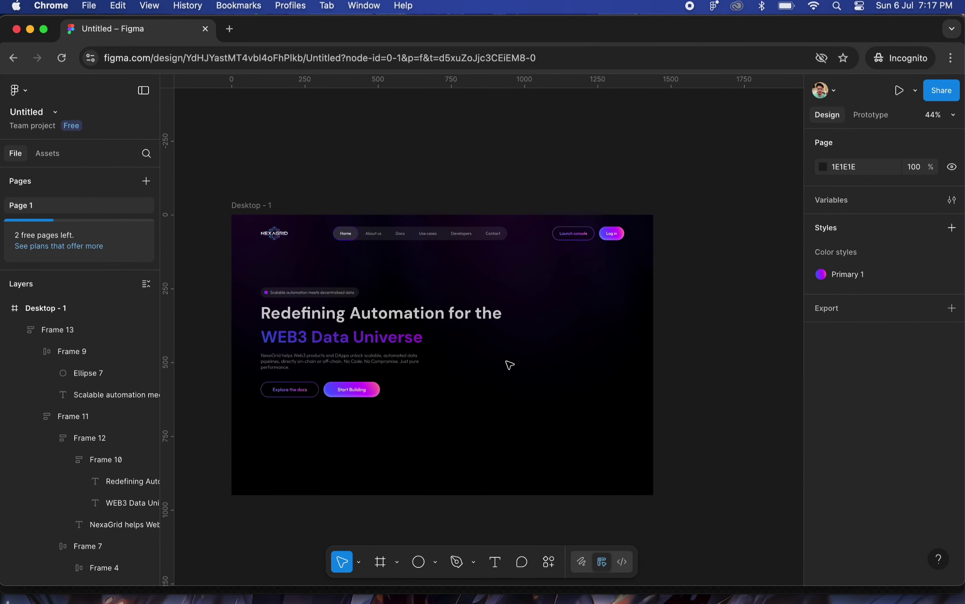
pyautogui.press('r')
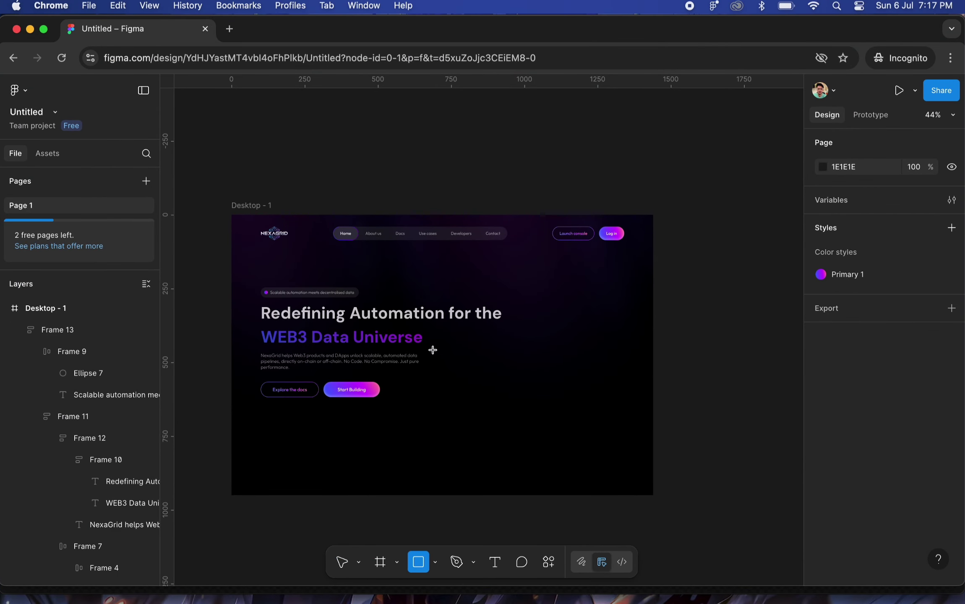
pyautogui.moveTo(433, 350); pyautogui.dragTo(615, 444)
pyautogui.moveTo(422, 411); pyautogui.dragTo(617, 395)
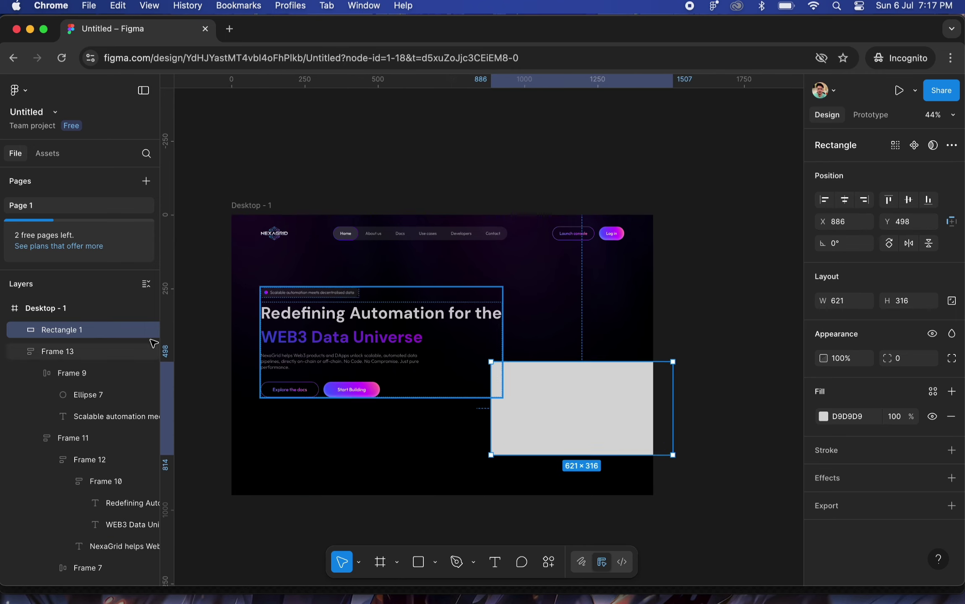
# Send the new rectangle behind all the other layers of the Desktop - 1 frame
pyautogui.click(21, 351)
pyautogui.click(21, 373)
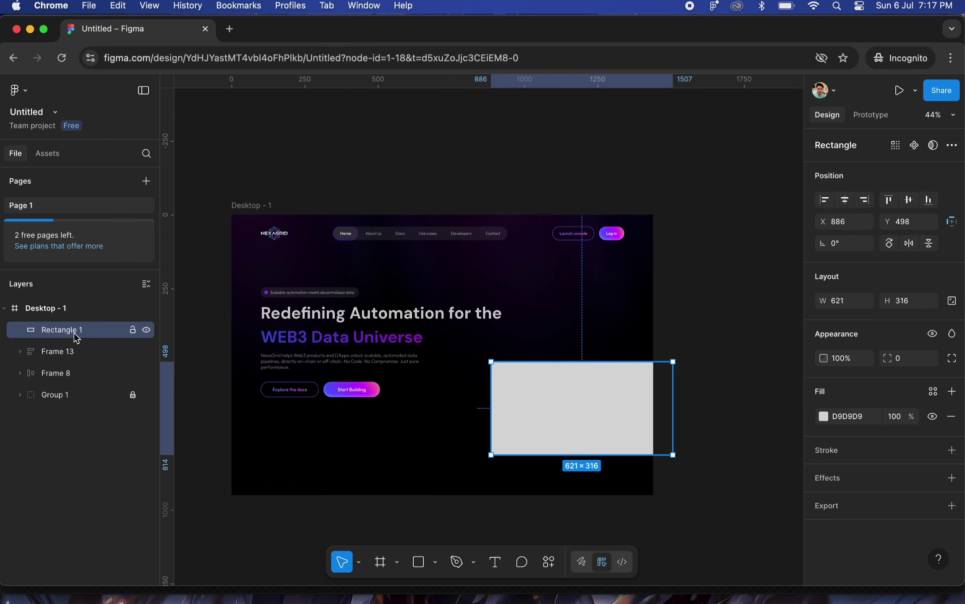
pyautogui.press('alt+super+bracketleft')
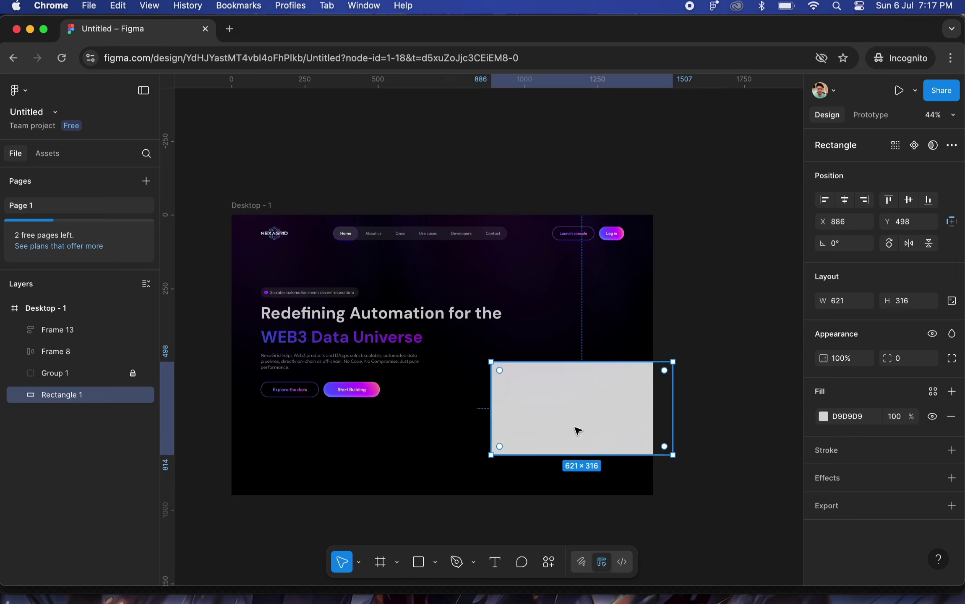
# Resize the rectangle to 1200 × 600 and place it at about X 298, Y 196 in the frame
pyautogui.moveTo(544, 433); pyautogui.dragTo(482, 445)
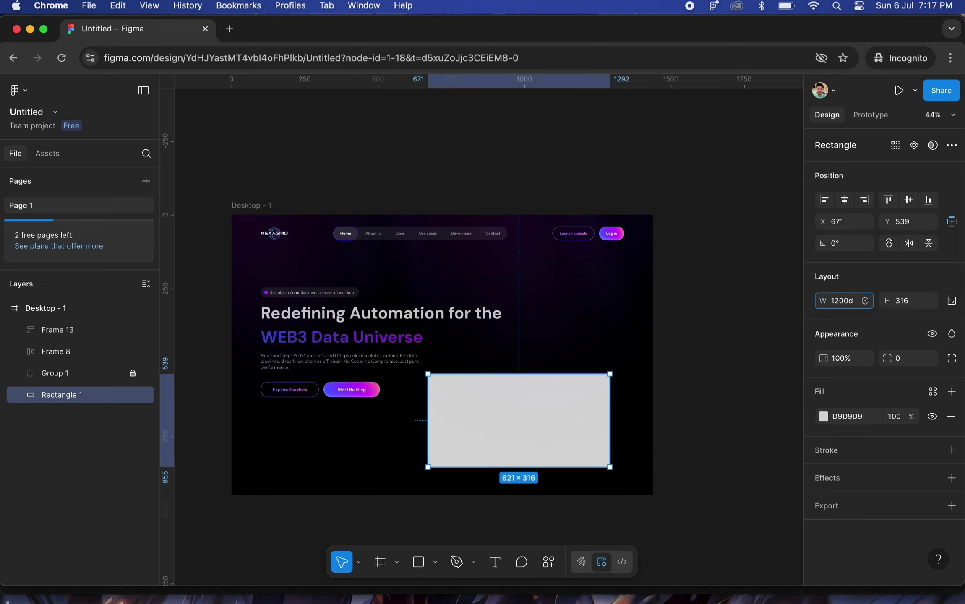
pyautogui.press('Return')
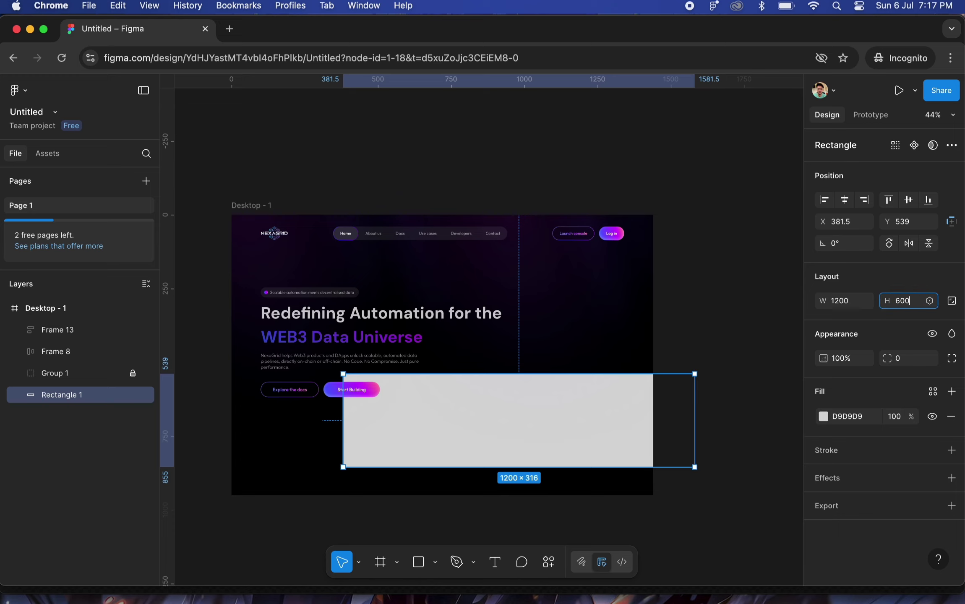
pyautogui.press('Return')
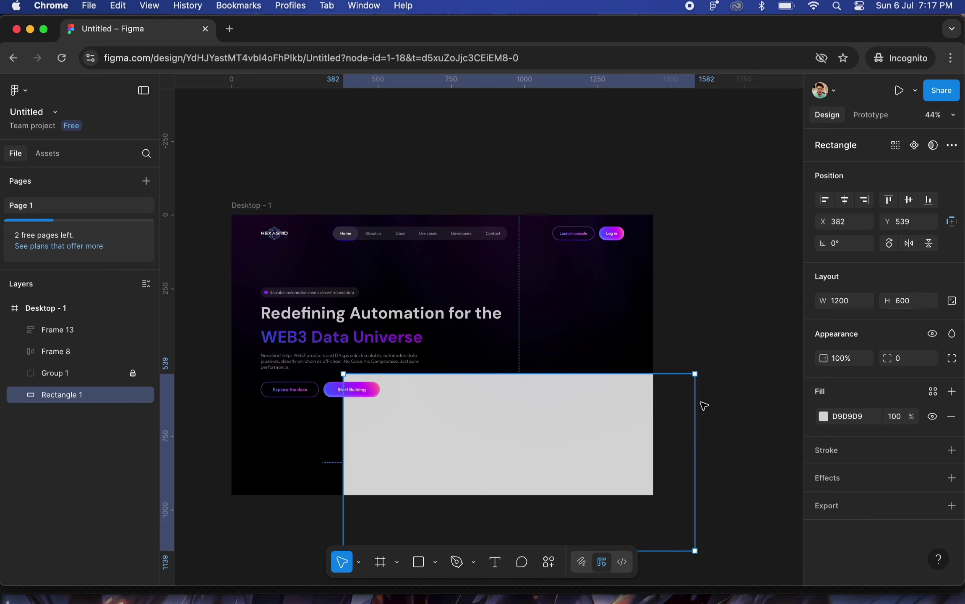
pyautogui.click(908, 200)
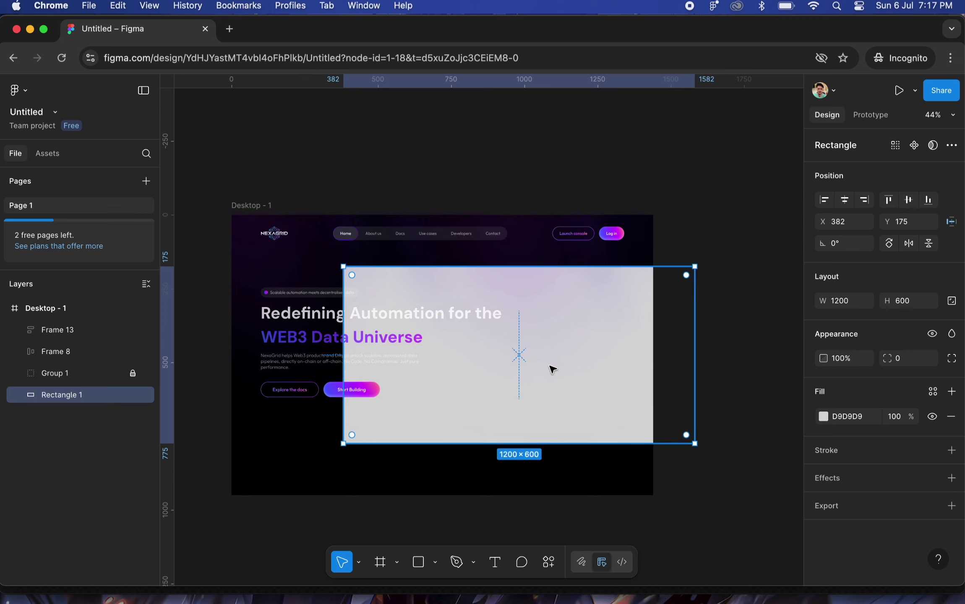
pyautogui.moveTo(585, 368)
pyautogui.mouseDown()
pyautogui.moveTo(584, 353)
pyautogui.moveTo(599, 363)
pyautogui.moveTo(575, 363)
pyautogui.moveTo(597, 363)
pyautogui.mouseUp()
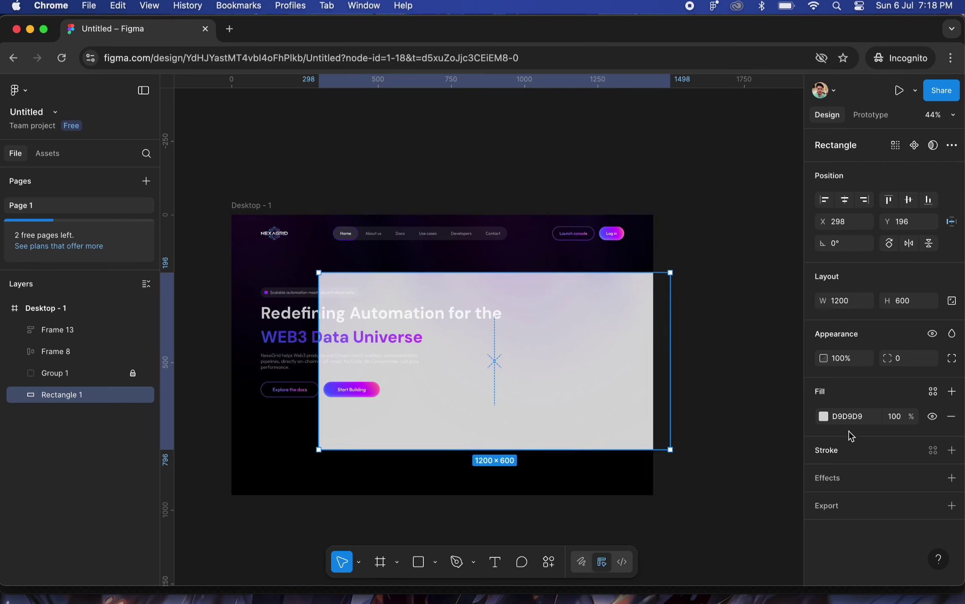
# Change the rectangle's fill to black (000000)
pyautogui.click(823, 418)
pyautogui.moveTo(735, 361); pyautogui.dragTo(806, 483)
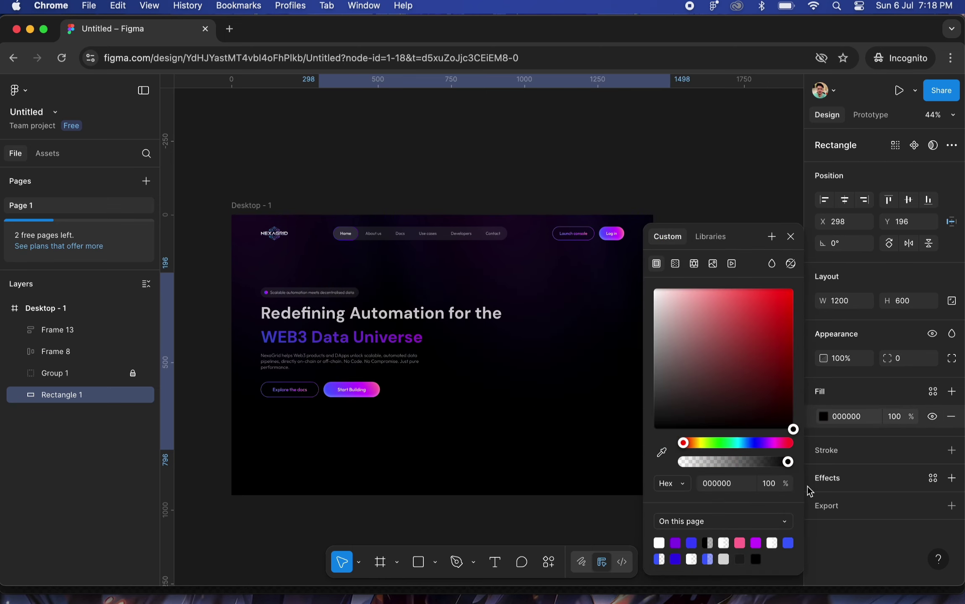
pyautogui.click(791, 238)
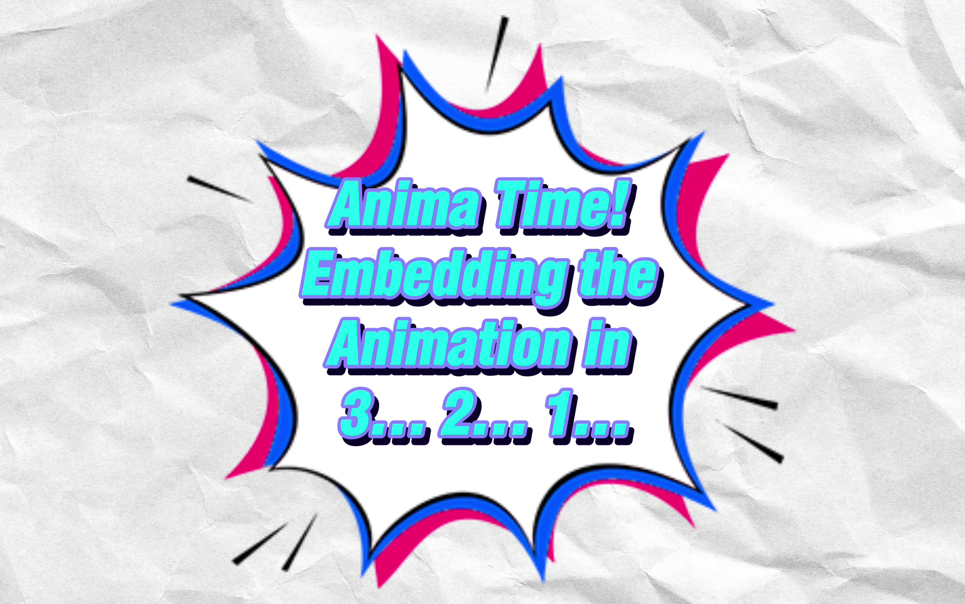
# Run the Anima plugin and save the copied Spline viewer script as embed code on the selected rectangle
pyautogui.click(548, 563)
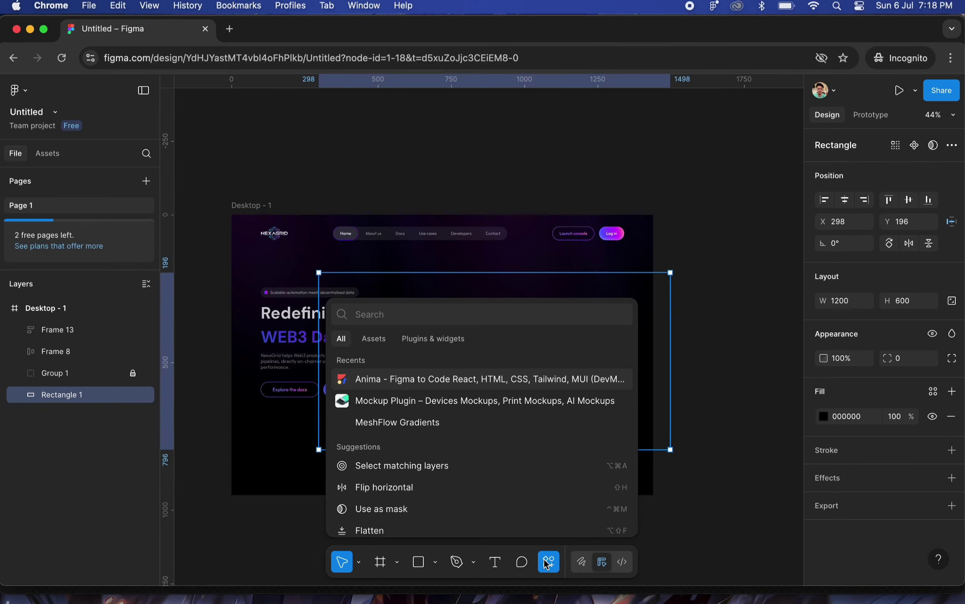
pyautogui.click(537, 379)
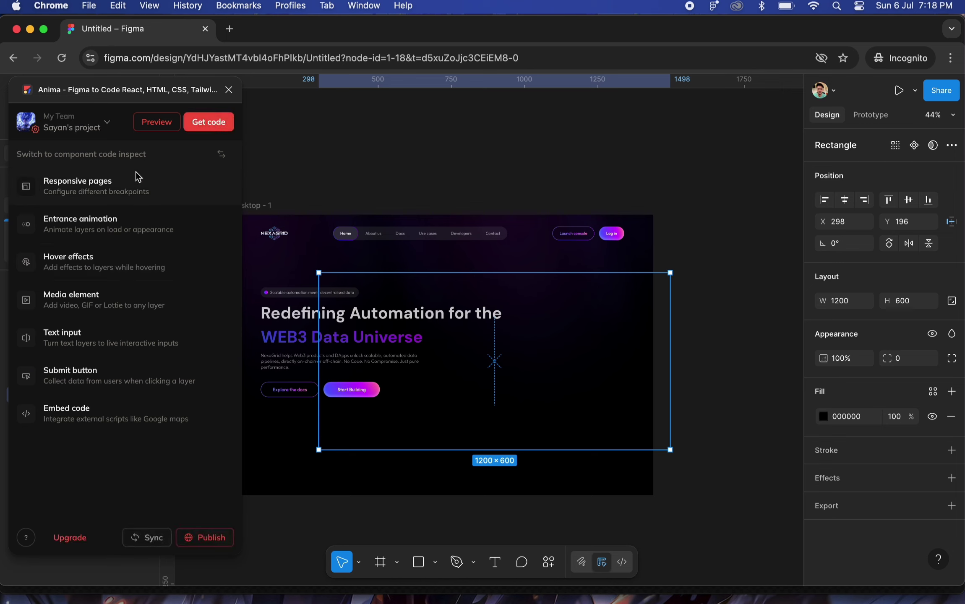
pyautogui.click(107, 422)
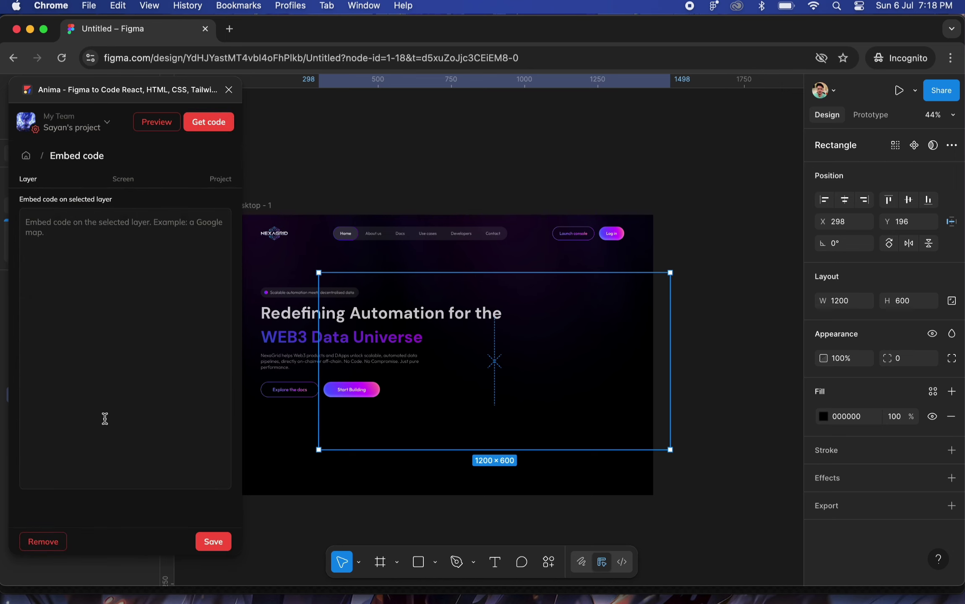
pyautogui.click(80, 252)
pyautogui.press('super+v')
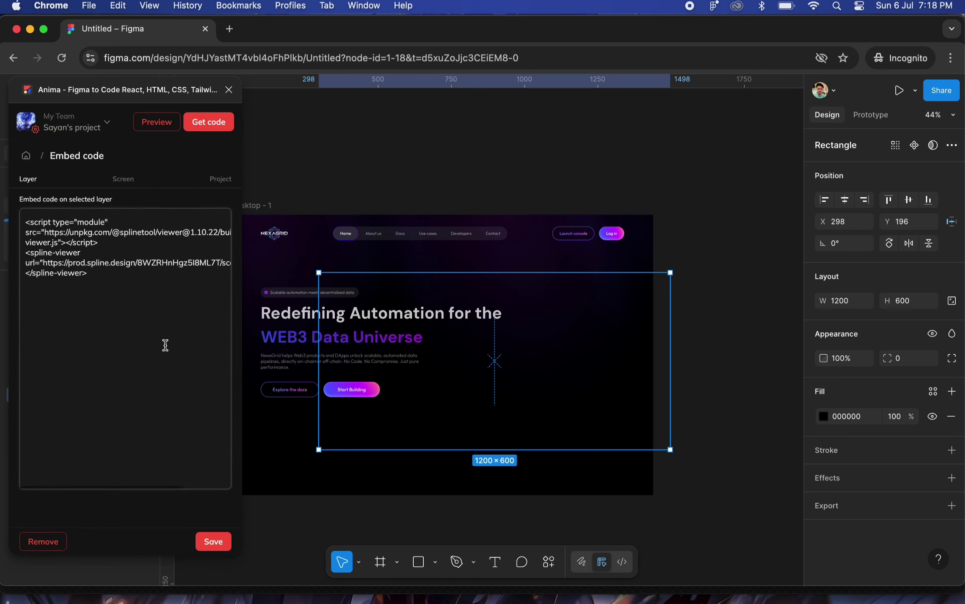
pyautogui.click(215, 543)
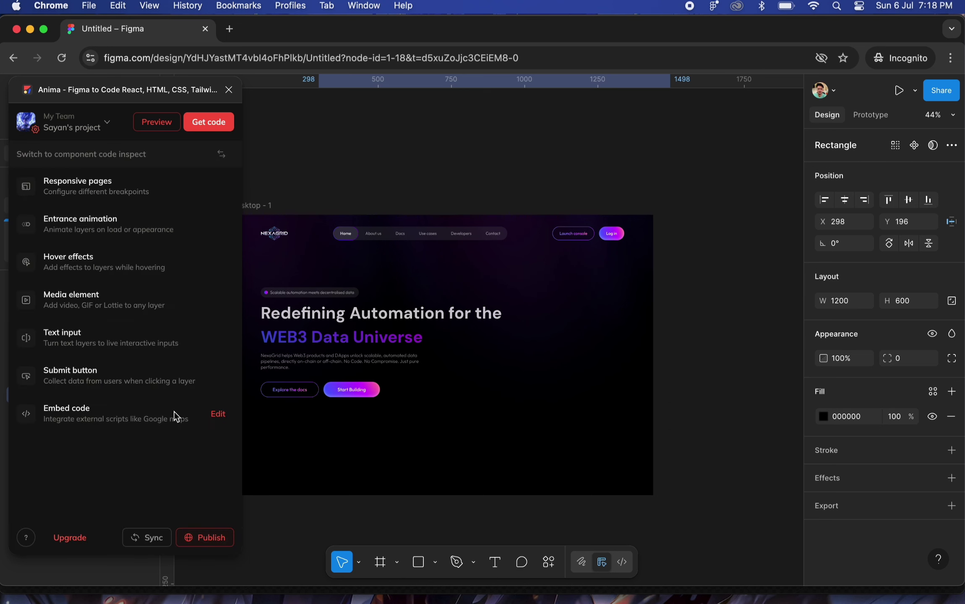
# Preview the page in Anima at fit-to-screen and fit-to-width zoom to examine the embedded boxes animation, and close the preview
pyautogui.click(154, 123)
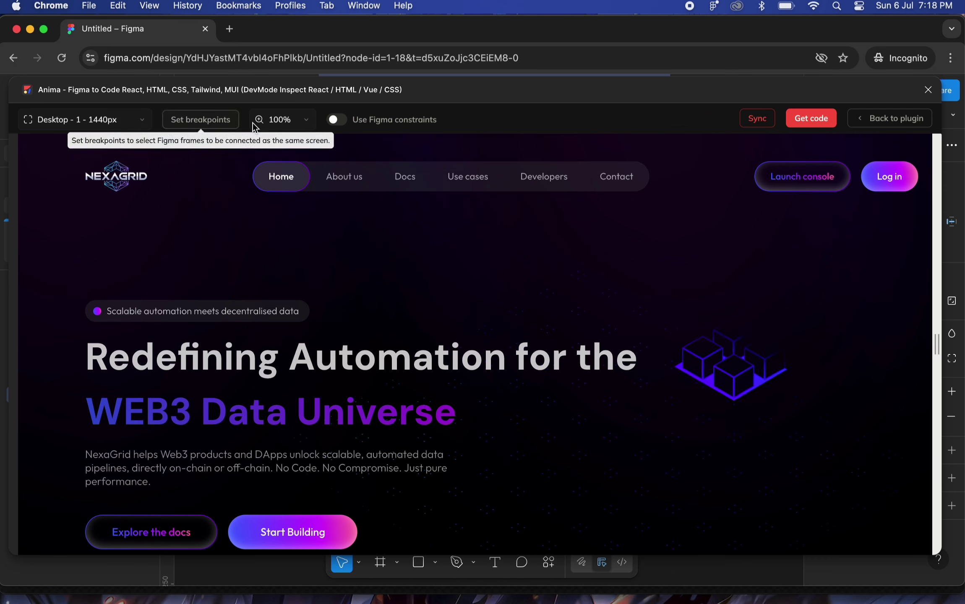
pyautogui.click(301, 126)
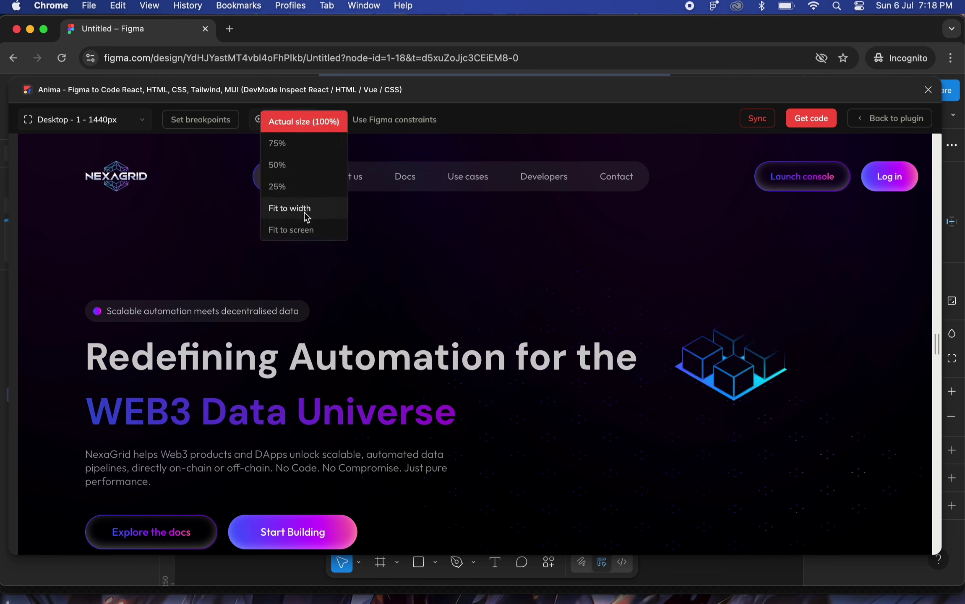
pyautogui.click(308, 229)
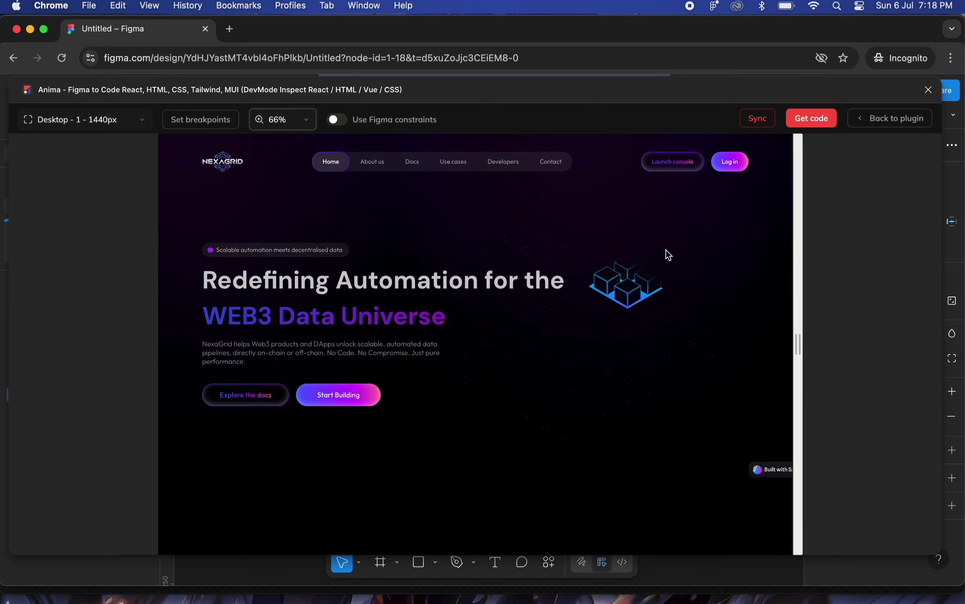
pyautogui.click(288, 120)
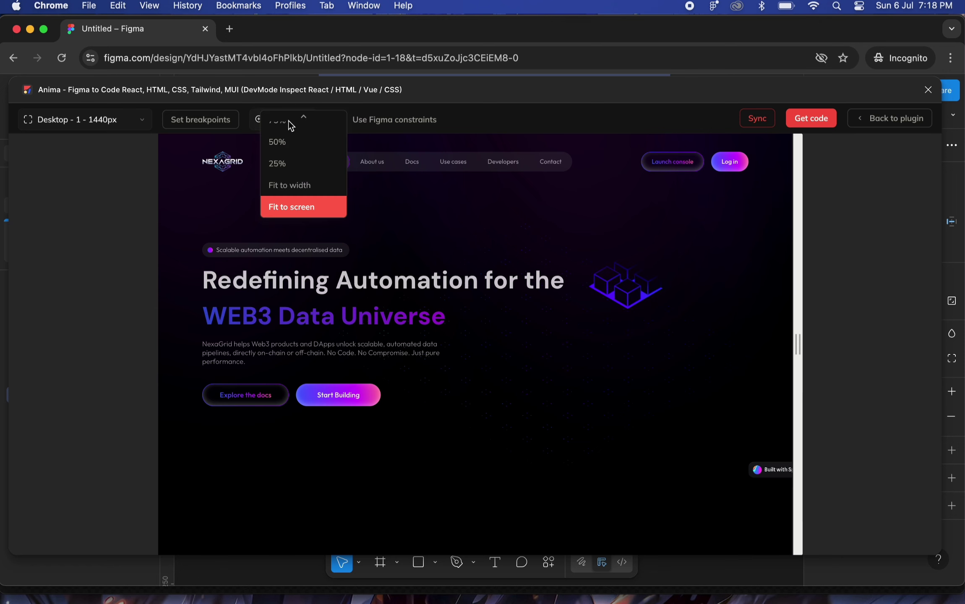
pyautogui.click(297, 185)
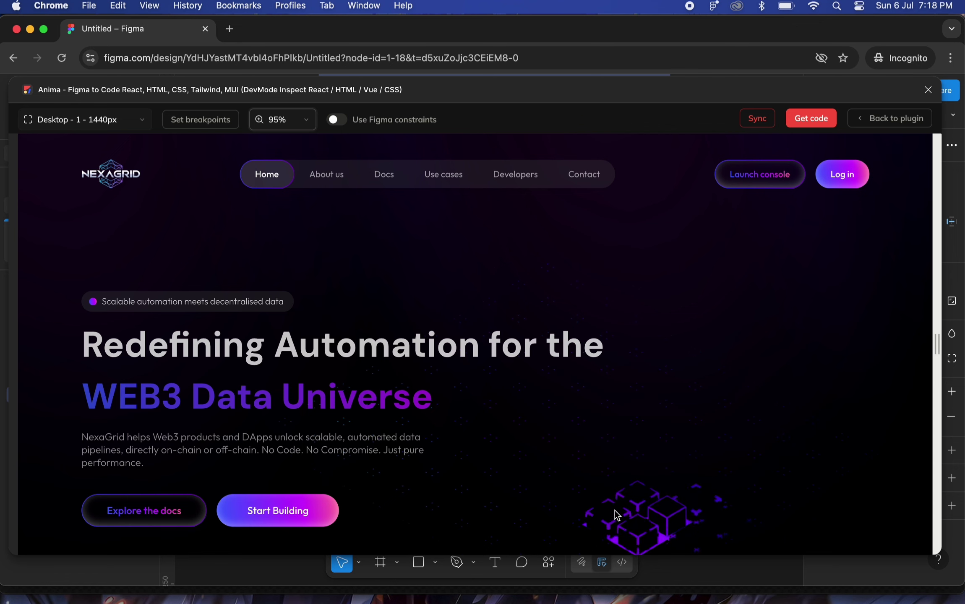
pyautogui.click(928, 90)
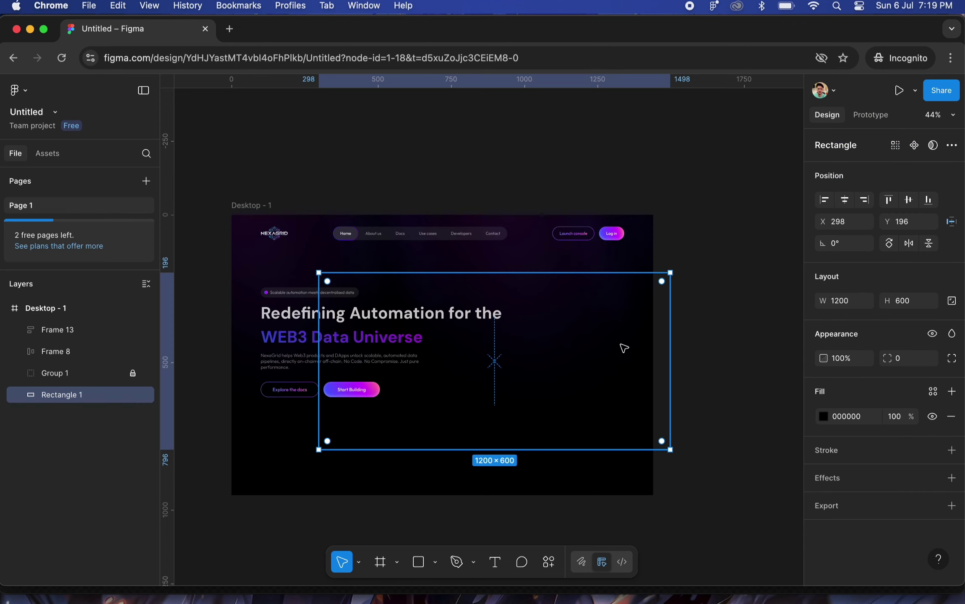
# Move the embed rectangle further towards the frame's right side and preview the Desktop - 1 frame in Anima
pyautogui.moveTo(624, 349); pyautogui.dragTo(655, 349)
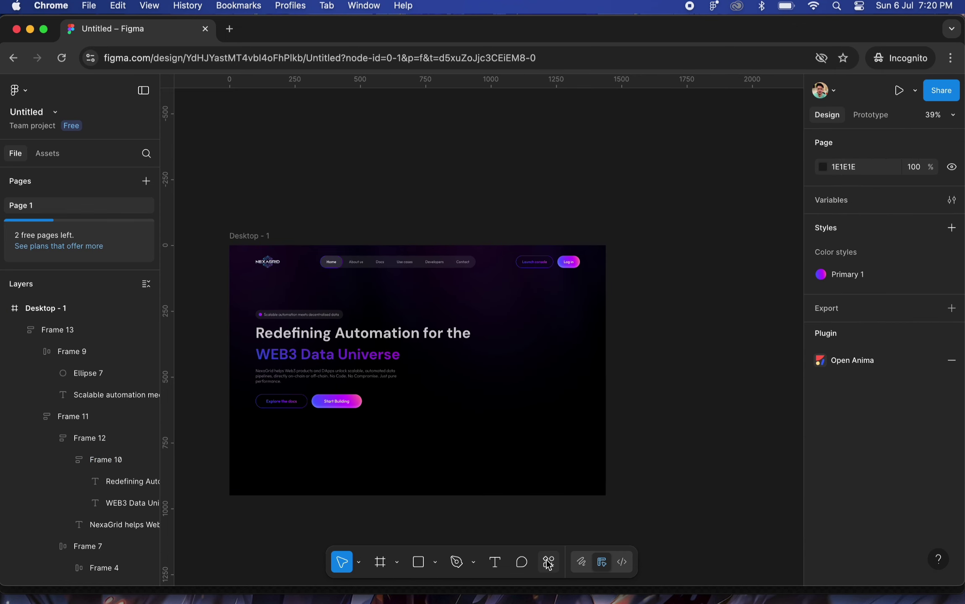
pyautogui.click(548, 563)
pyautogui.click(431, 378)
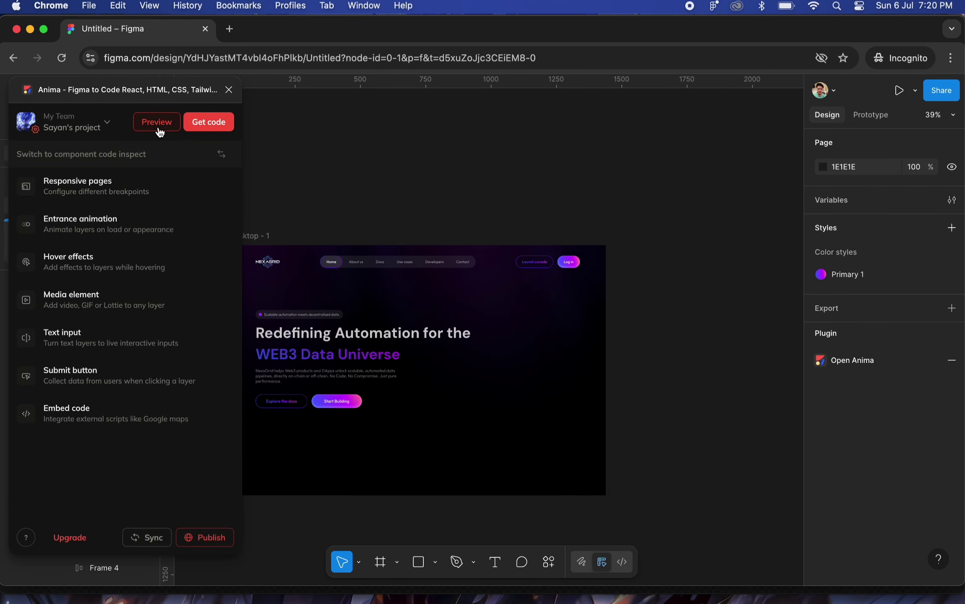
pyautogui.click(156, 127)
pyautogui.click(258, 236)
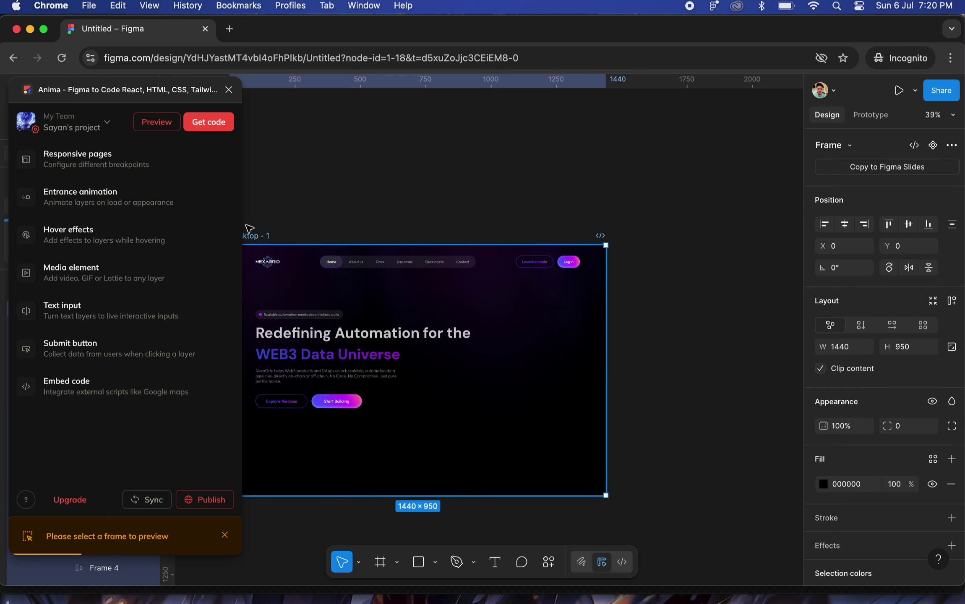
pyautogui.click(156, 124)
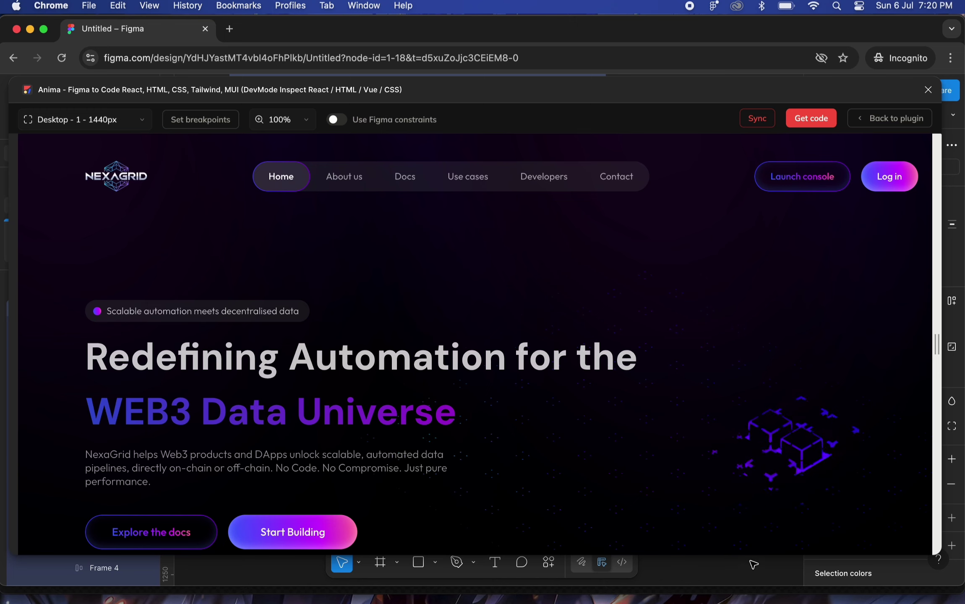
# Examine the repositioned boxes animation down the previewed page and at 75% zoom
pyautogui.scroll(-5, 810, 460)
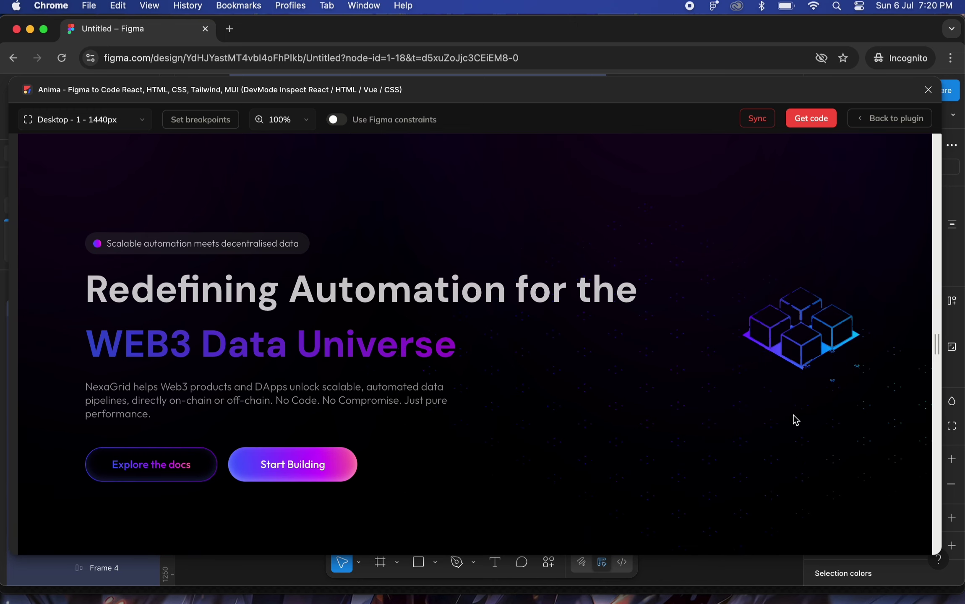
pyautogui.scroll(4, 577, 273)
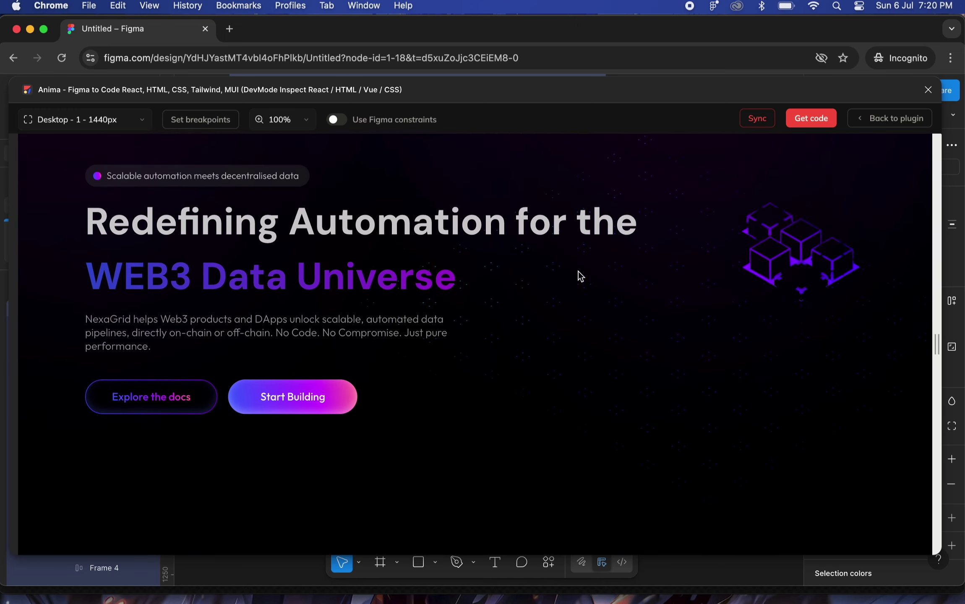
pyautogui.scroll(2, 668, 359)
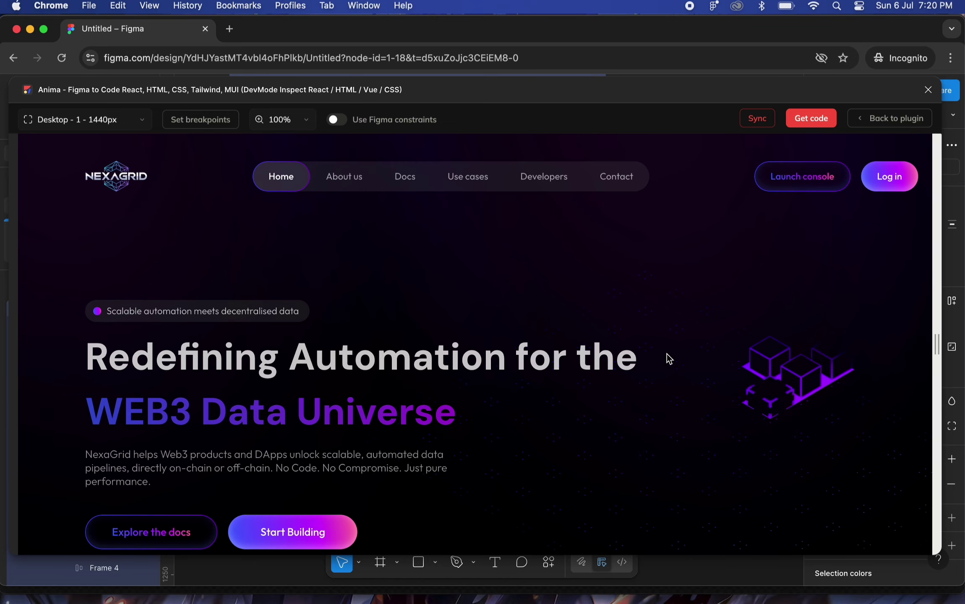
pyautogui.click(262, 122)
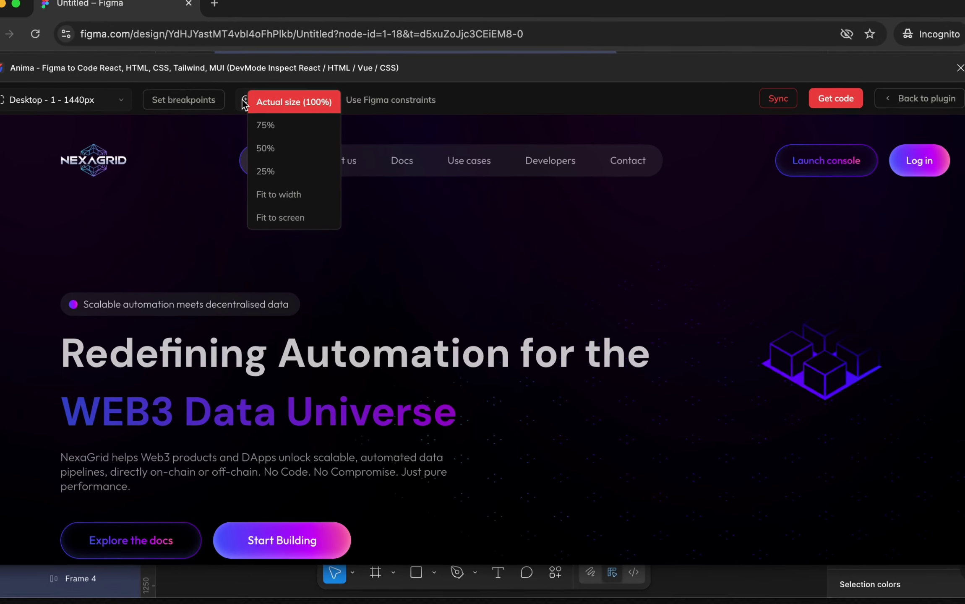
pyautogui.click(266, 125)
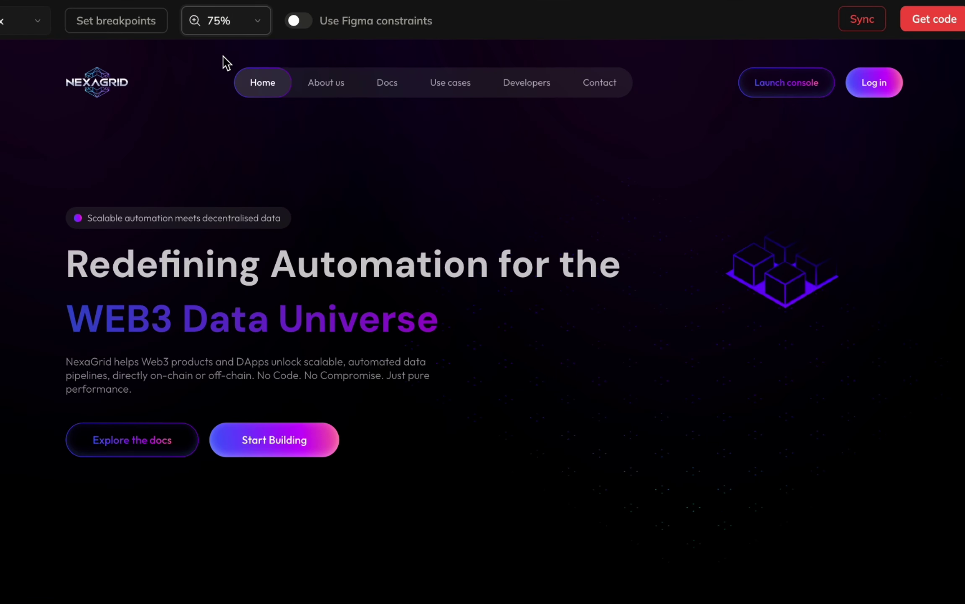